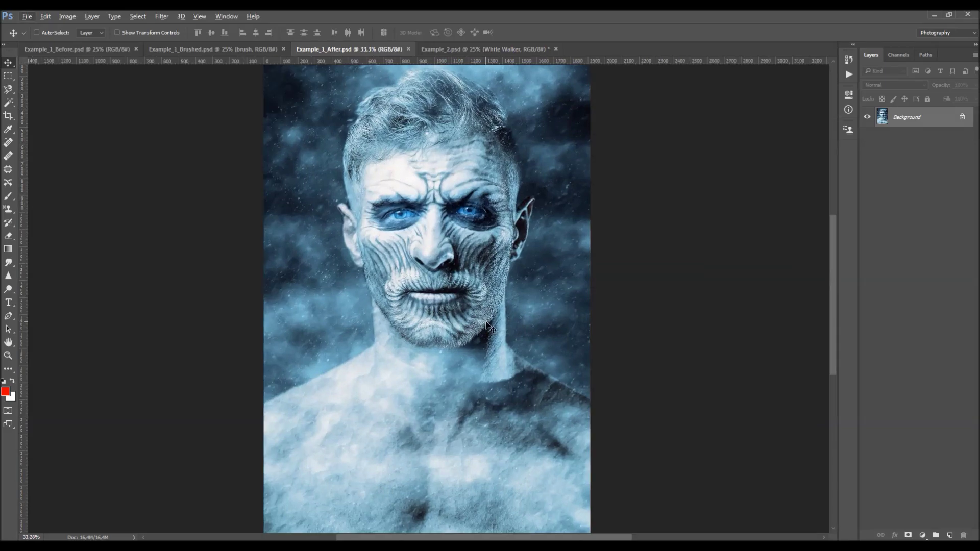
Review the whole finished Example_1_After image and the Example_2 image
{"action": "scroll", "coordinate": [474, 312], "scroll_direction": "down", "scroll_amount": 4}
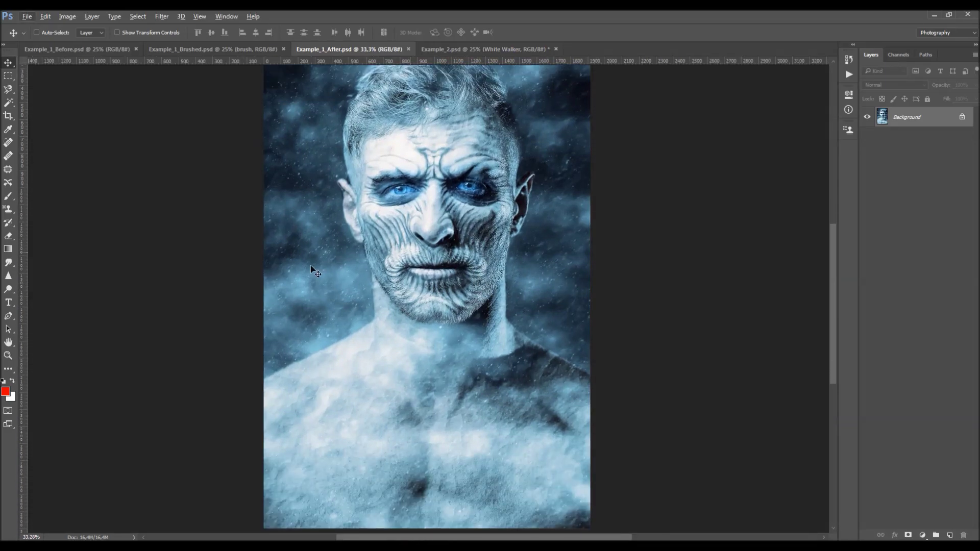
{"action": "scroll", "coordinate": [466, 316], "scroll_direction": "up", "scroll_amount": 2}
{"action": "key", "text": "ctrl+0"}
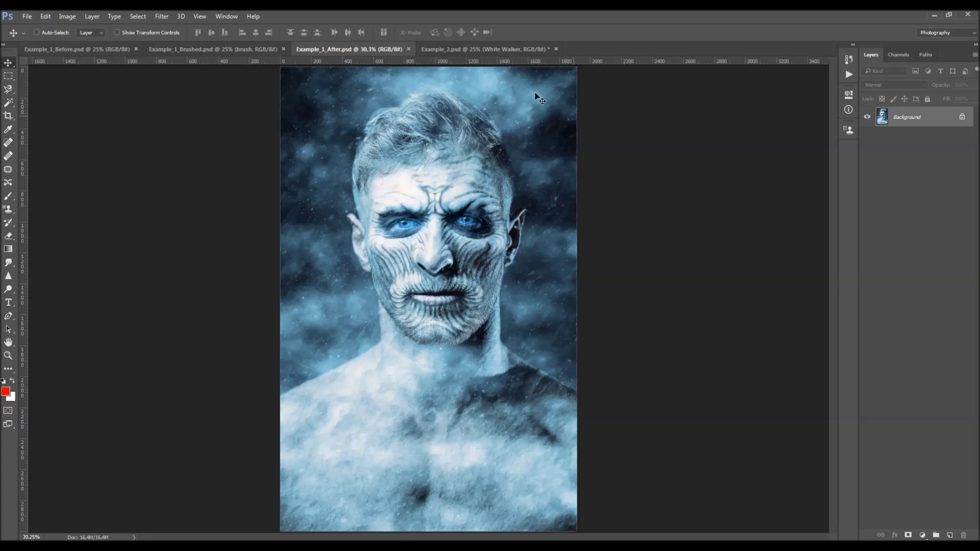
{"action": "left_click", "coordinate": [451, 48]}
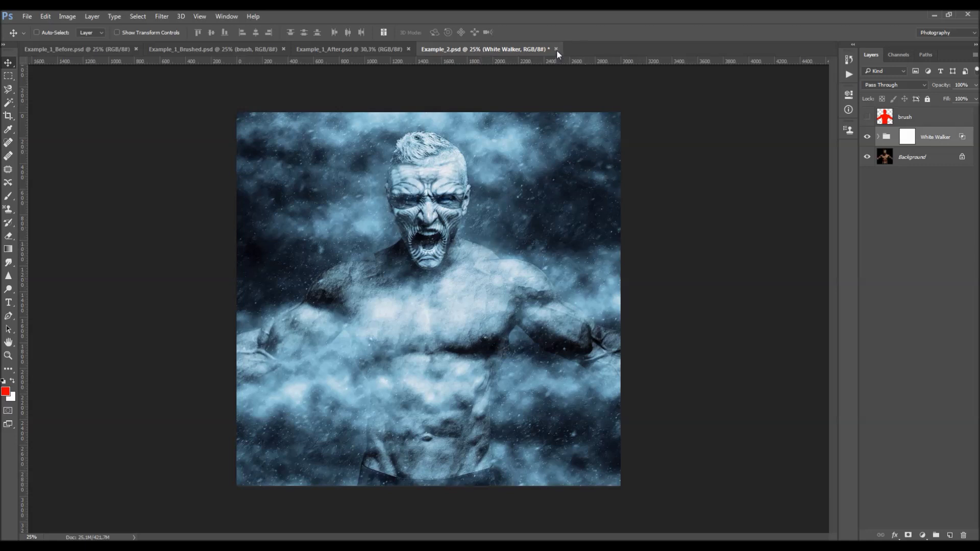
Close Example_1_After.psd and Example_1_Brushed.psd and bring Example_1_Before.psd to the front
{"action": "left_click", "coordinate": [408, 49]}
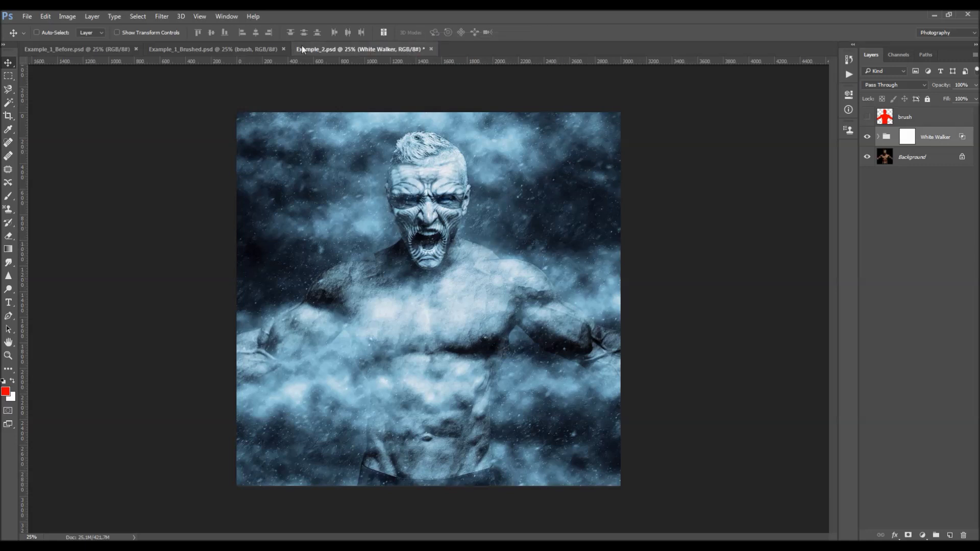
{"action": "left_click", "coordinate": [283, 49]}
{"action": "left_click", "coordinate": [77, 49]}
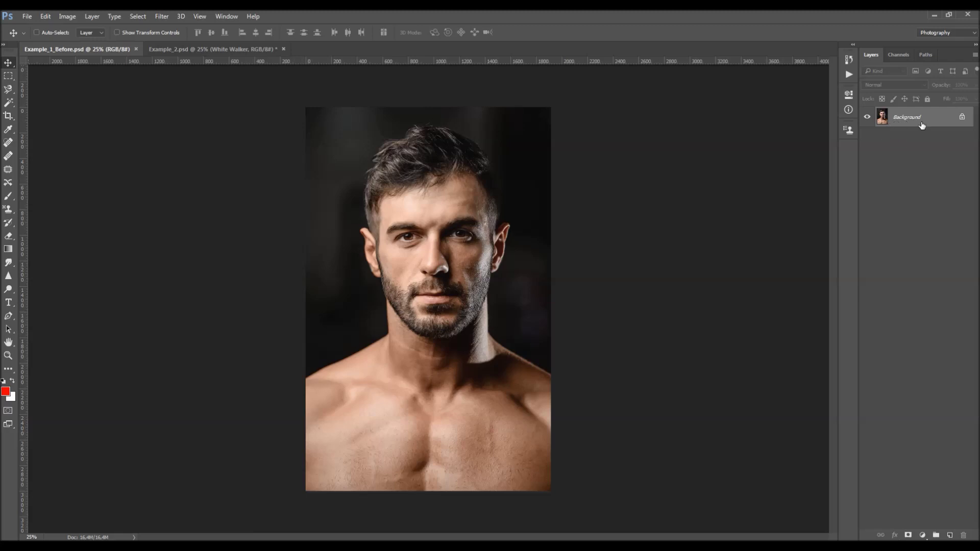
Convert the locked Background into a regular layer and turn it back into a Background layer
{"action": "double_click", "coordinate": [947, 119]}
{"action": "key", "text": "Return"}
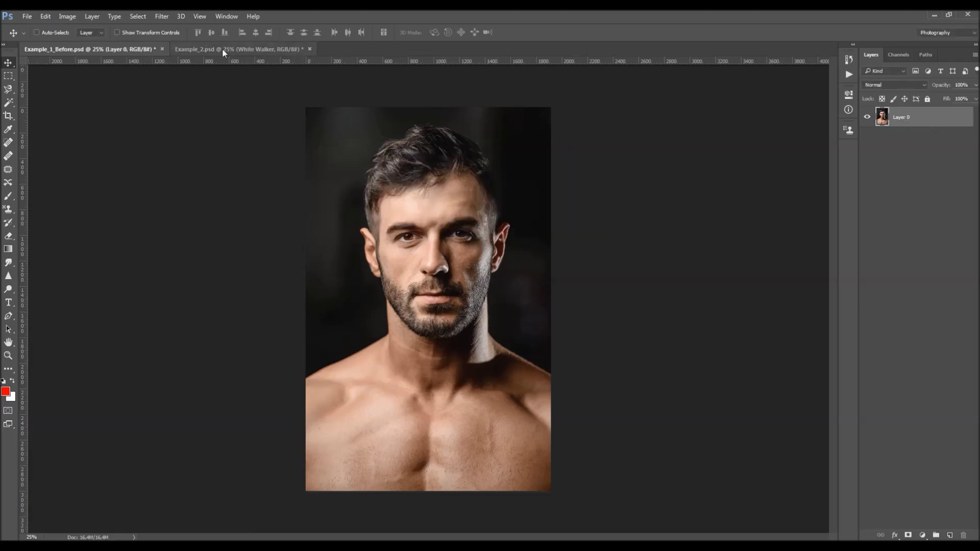
{"action": "left_click", "coordinate": [92, 15]}
{"action": "mouse_move", "coordinate": [153, 26]}
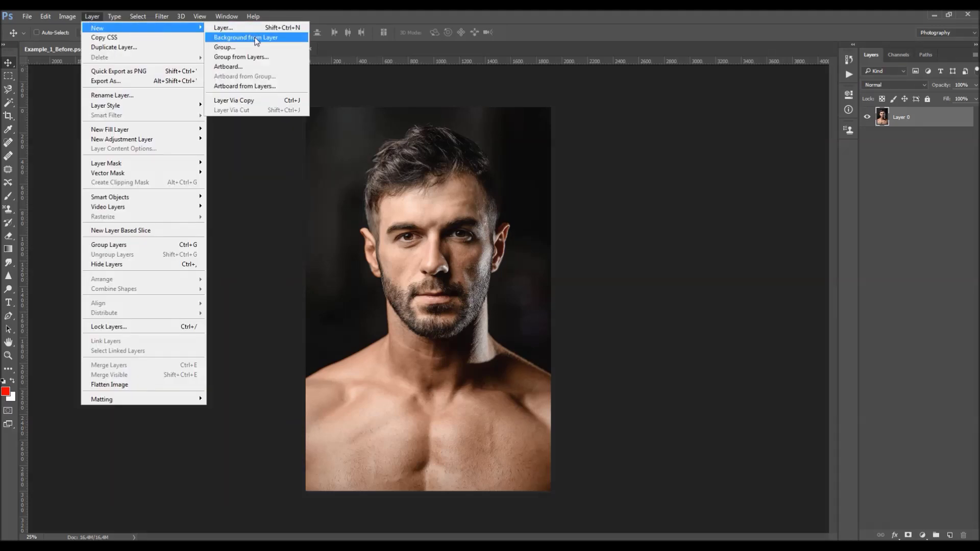
{"action": "left_click", "coordinate": [240, 37]}
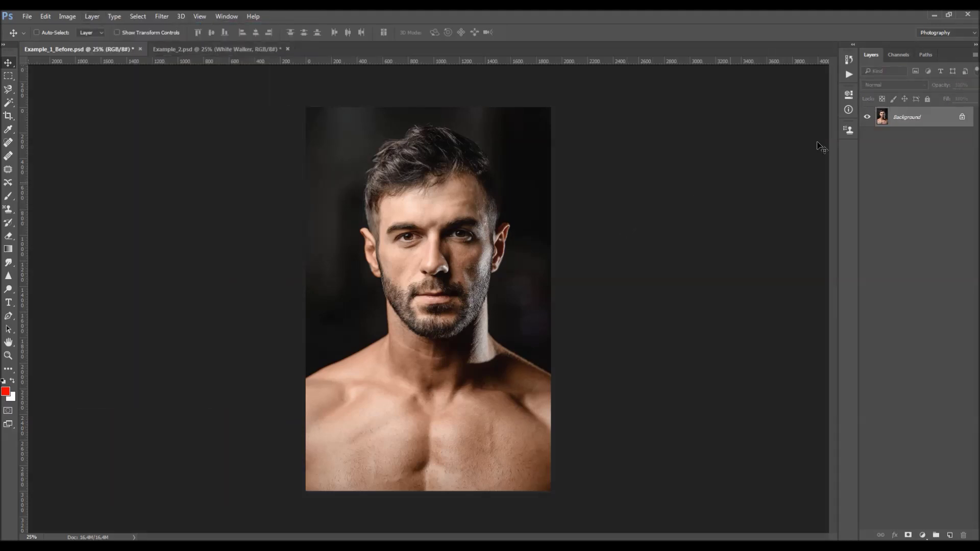
Review the Layers panel options for thumbnails, new effects and "copy" naming of copied layers, and dismiss them
{"action": "left_click", "coordinate": [975, 57]}
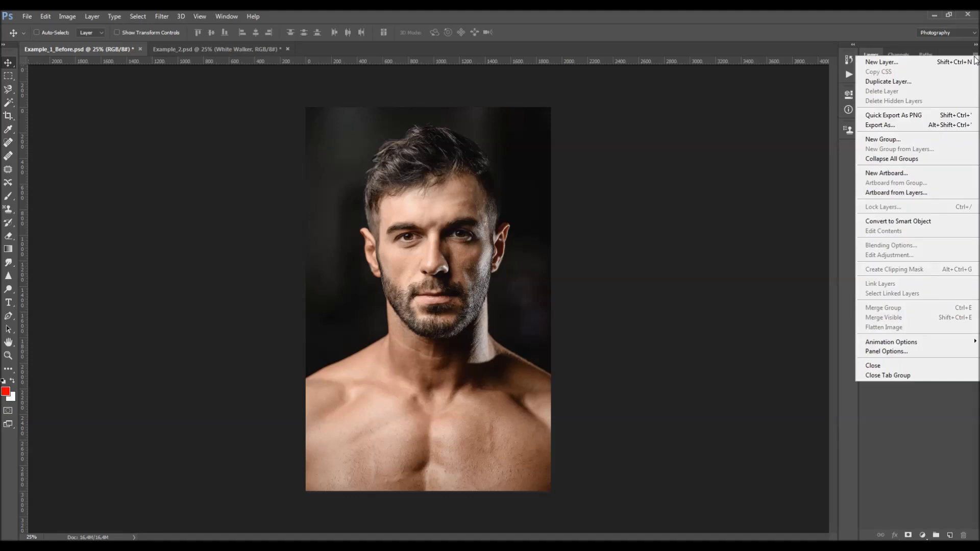
{"action": "left_click", "coordinate": [897, 347]}
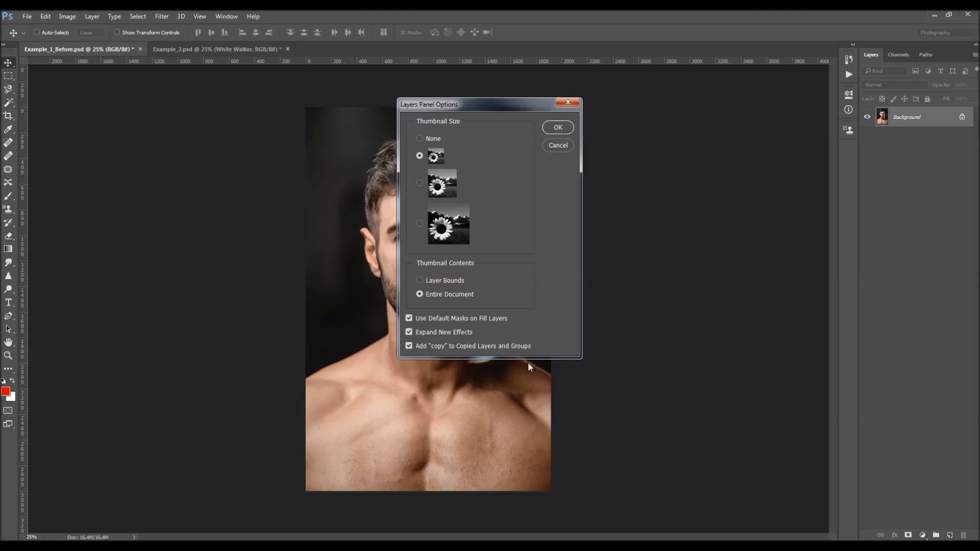
{"action": "left_click", "coordinate": [567, 102]}
Check the photo's colour mode and bit depth, and review its dimensions and resolution in Image Size
{"action": "left_click", "coordinate": [71, 16]}
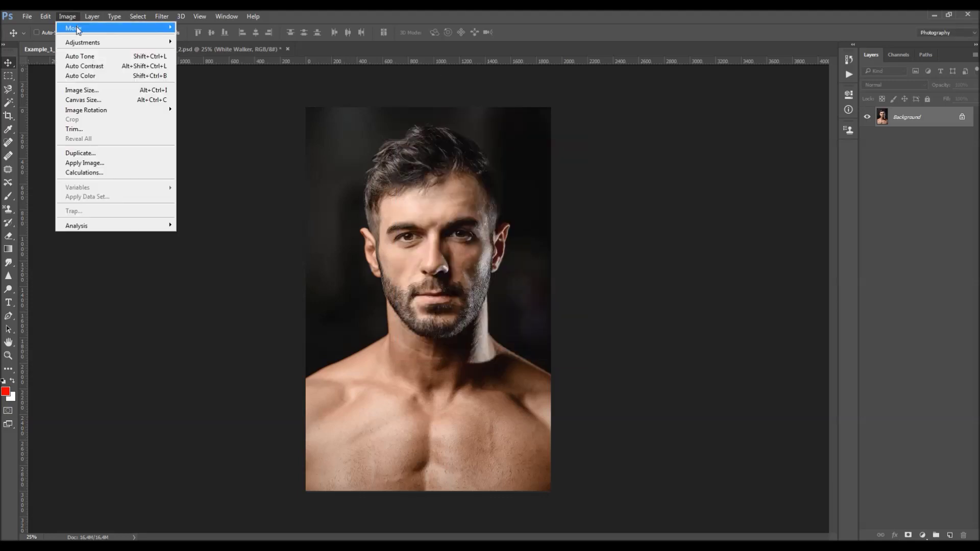
{"action": "mouse_move", "coordinate": [67, 16]}
{"action": "mouse_move", "coordinate": [143, 28]}
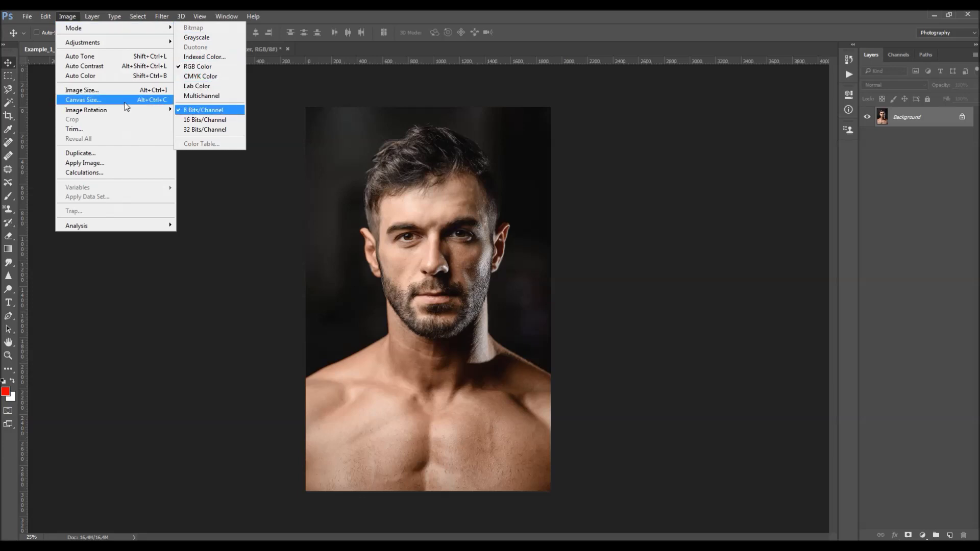
{"action": "left_click", "coordinate": [108, 92]}
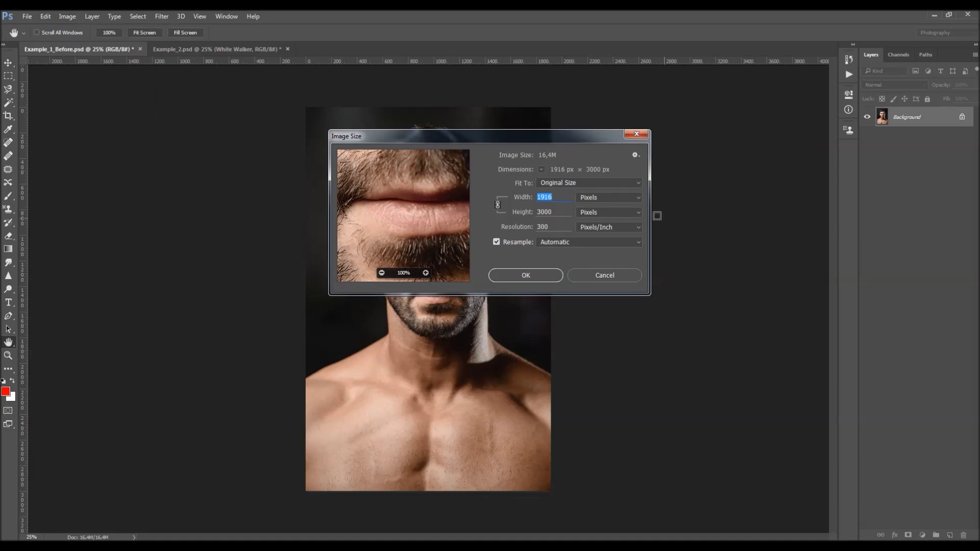
{"action": "left_click_drag", "start_coordinate": [551, 137], "coordinate": [549, 193]}
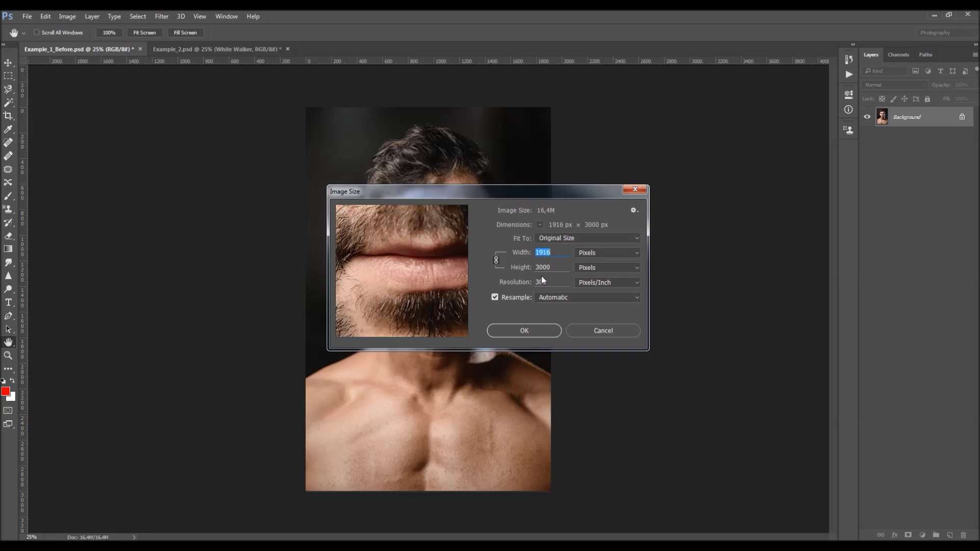
{"action": "left_click", "coordinate": [634, 190]}
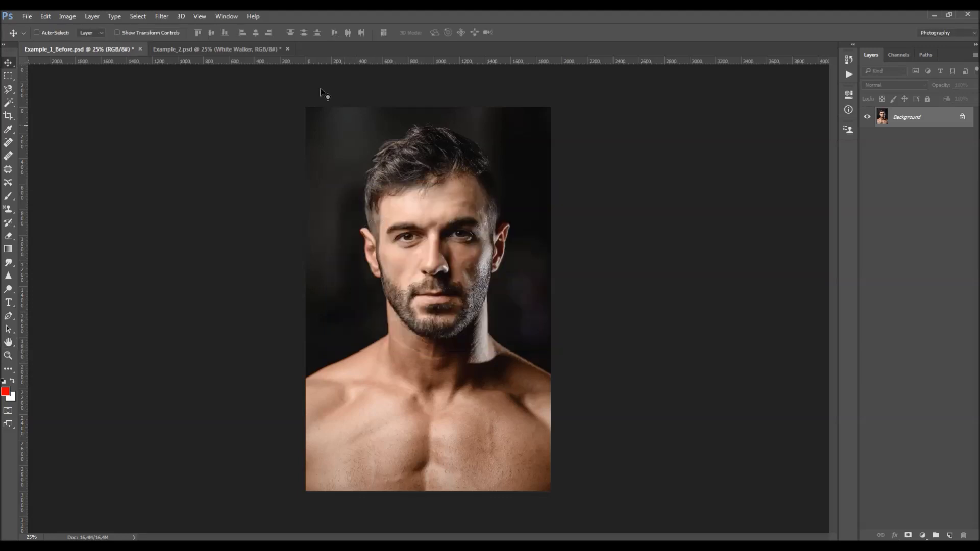
Show the Actions and load the Snow Walker action file from the Snow Walker Photoshop Action folder
{"action": "left_click", "coordinate": [224, 17]}
{"action": "left_click", "coordinate": [260, 85]}
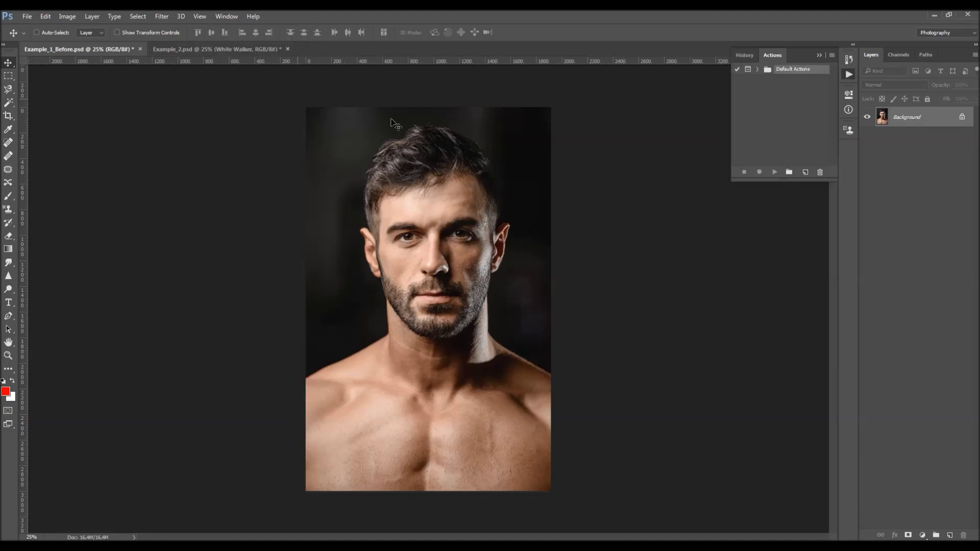
{"action": "left_click", "coordinate": [832, 55]}
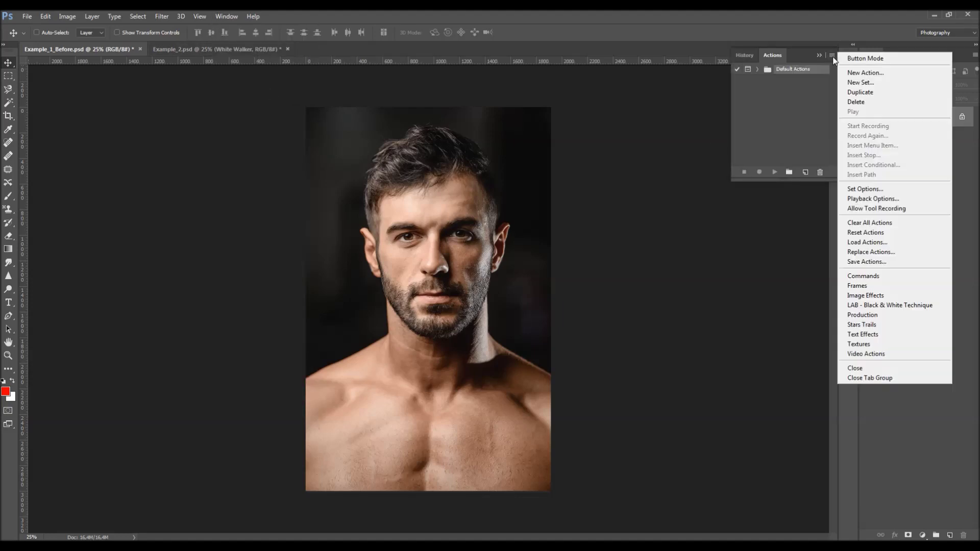
{"action": "left_click", "coordinate": [866, 241]}
{"action": "left_click", "coordinate": [153, 91]}
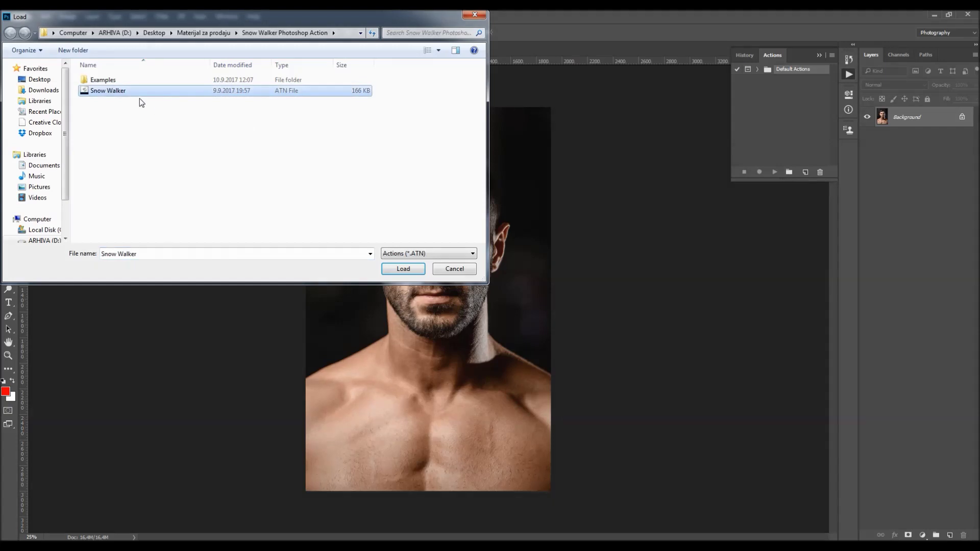
{"action": "left_click", "coordinate": [403, 269]}
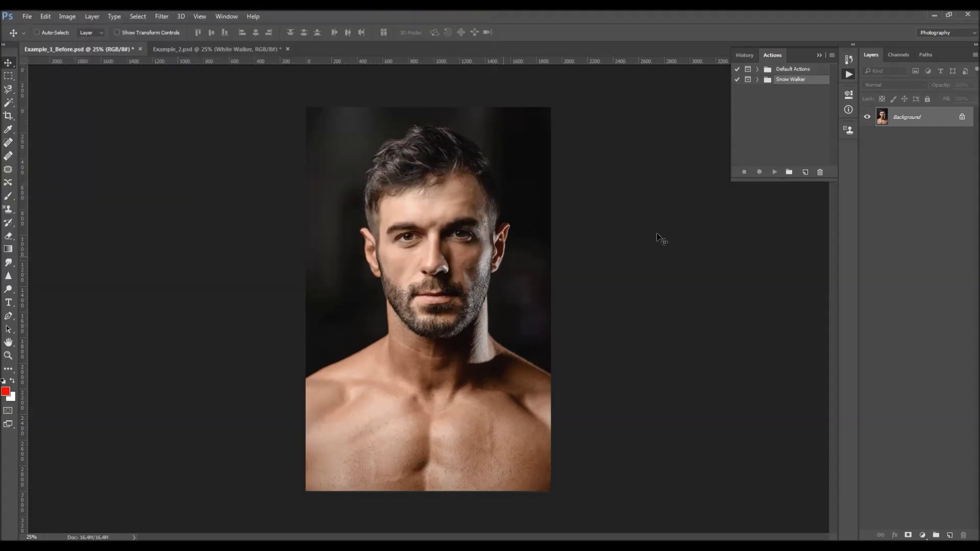
Expand the Snow Walker action set, look at the Animate Result action and select the Snow Walker action
{"action": "left_click", "coordinate": [758, 80]}
{"action": "left_click", "coordinate": [788, 90]}
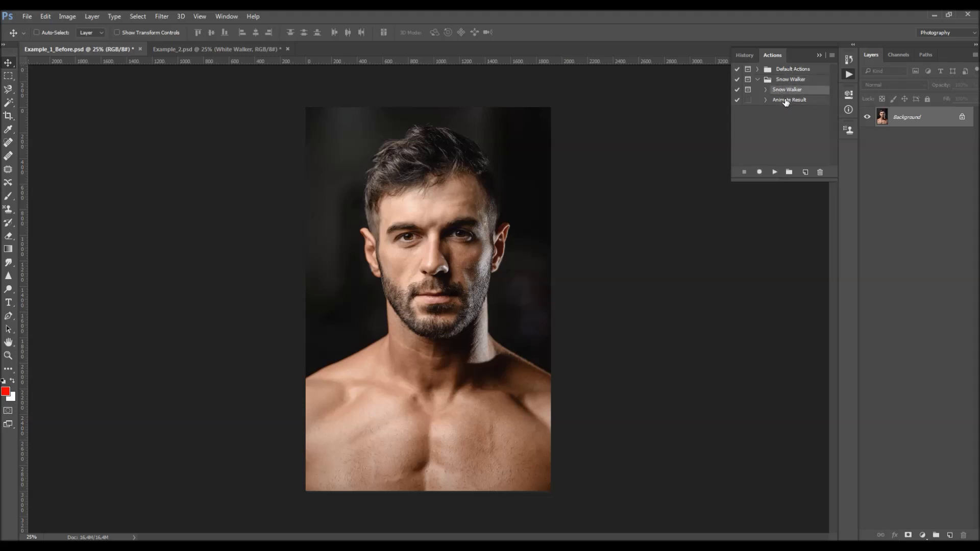
{"action": "left_click", "coordinate": [783, 101]}
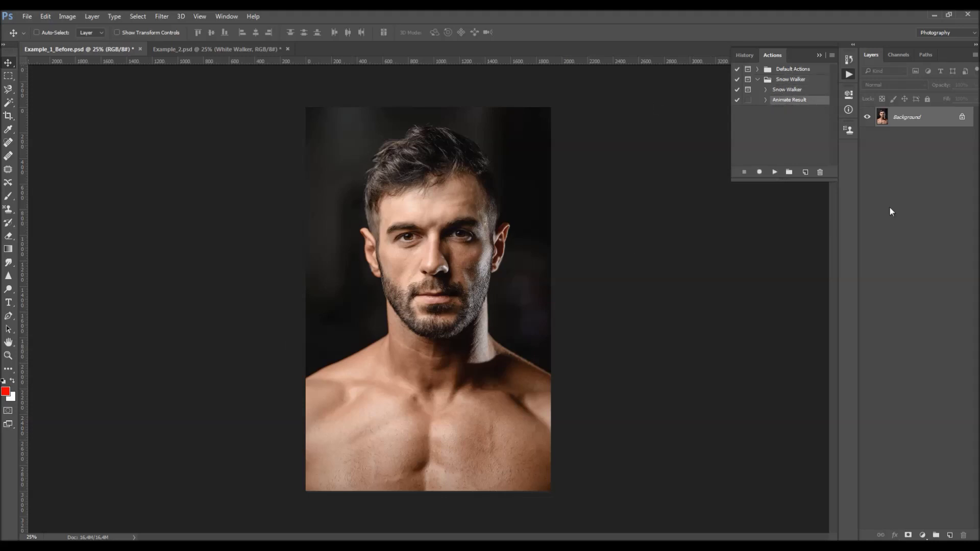
{"action": "left_click", "coordinate": [788, 90]}
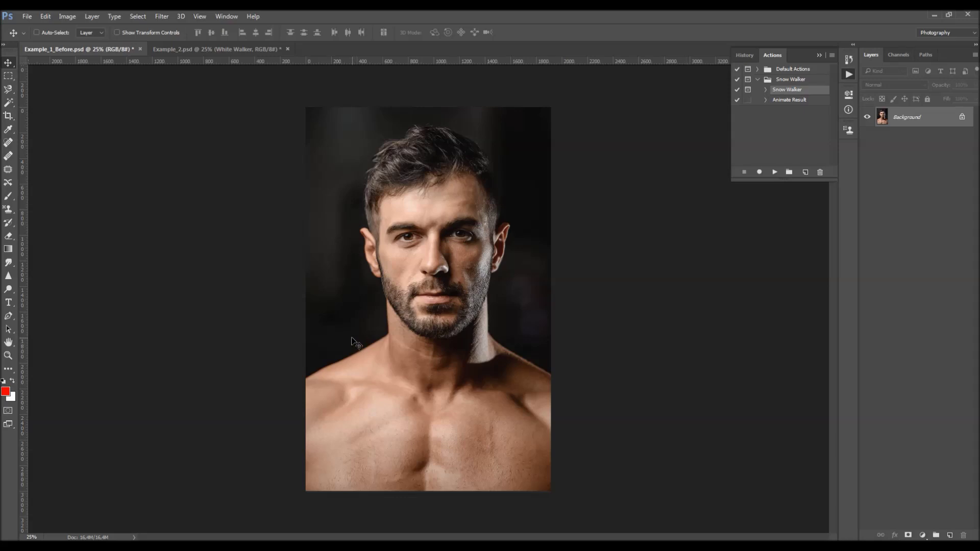
Load the Snow_Walker_Brushes file into the Brush tool's presets
{"action": "key", "text": "b"}
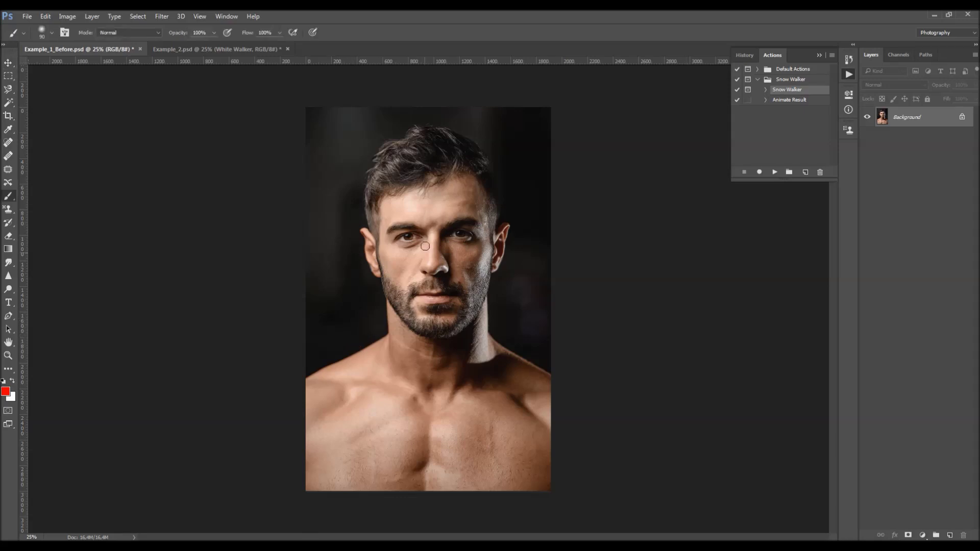
{"action": "right_click", "coordinate": [401, 215]}
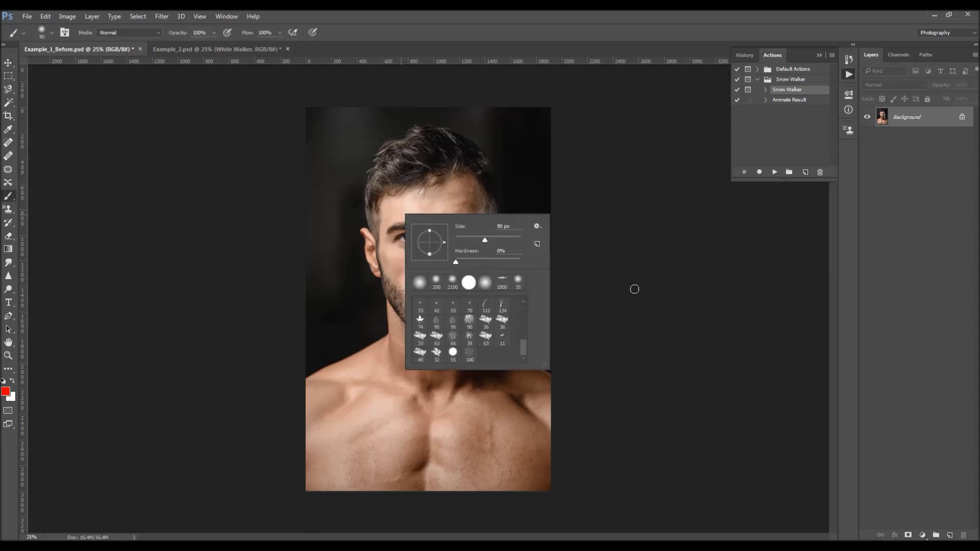
{"action": "left_click", "coordinate": [536, 226]}
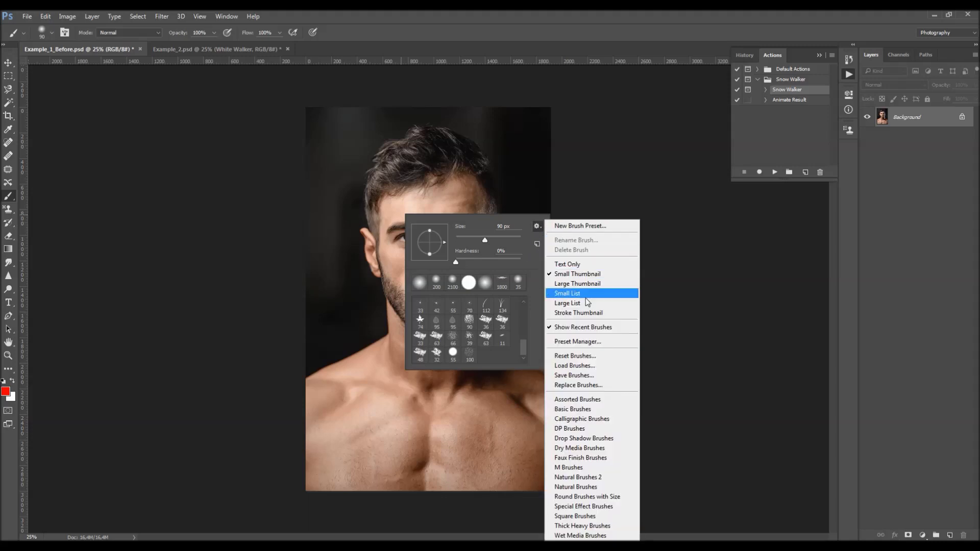
{"action": "left_click", "coordinate": [578, 365]}
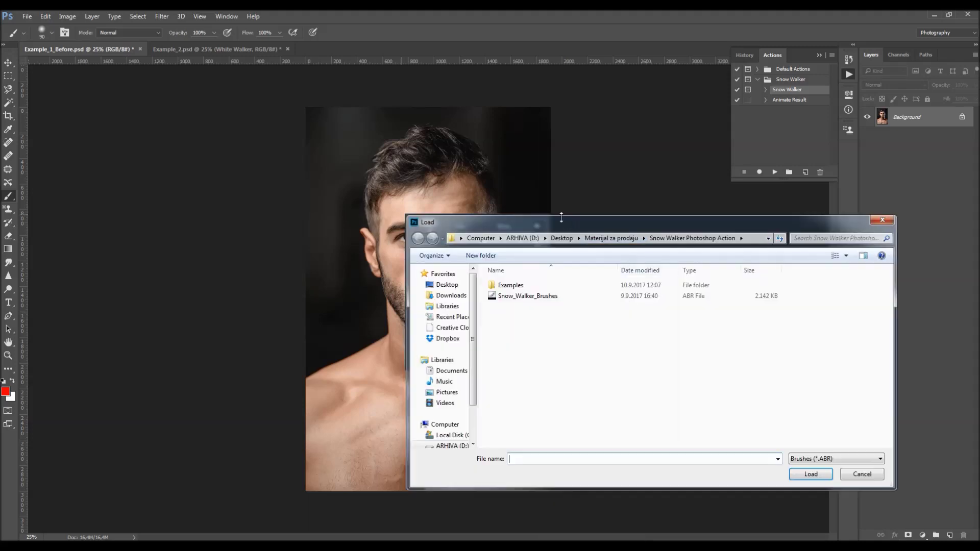
{"action": "left_click", "coordinate": [536, 296]}
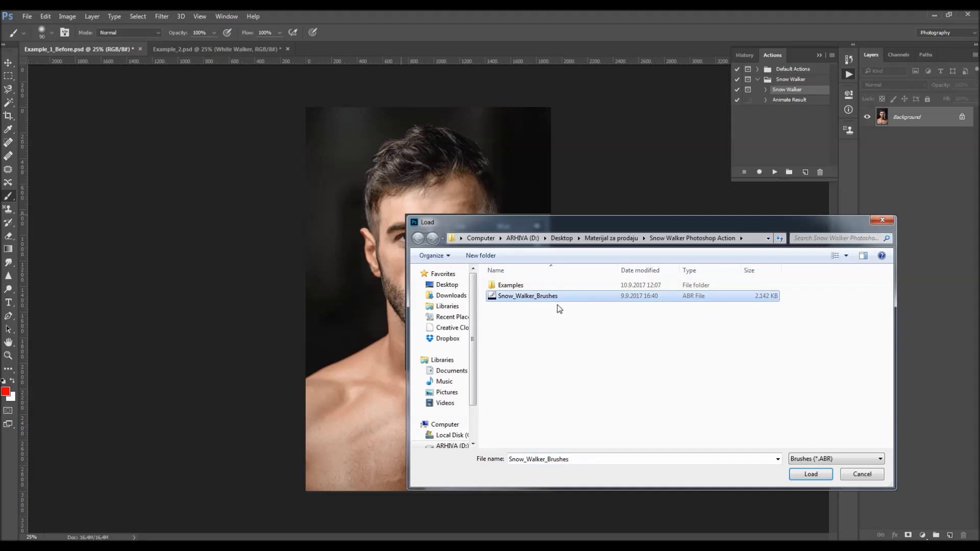
{"action": "left_click", "coordinate": [811, 474]}
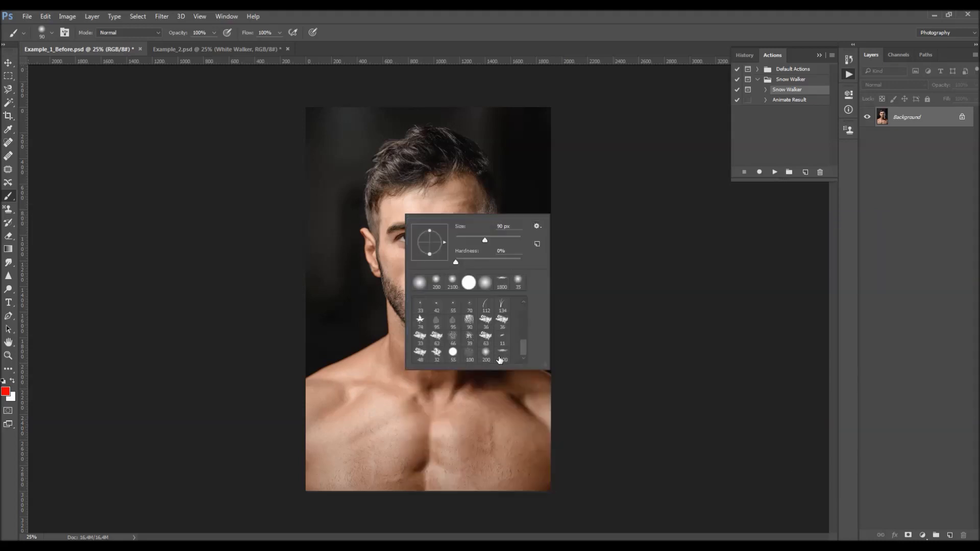
{"action": "left_click", "coordinate": [567, 324]}
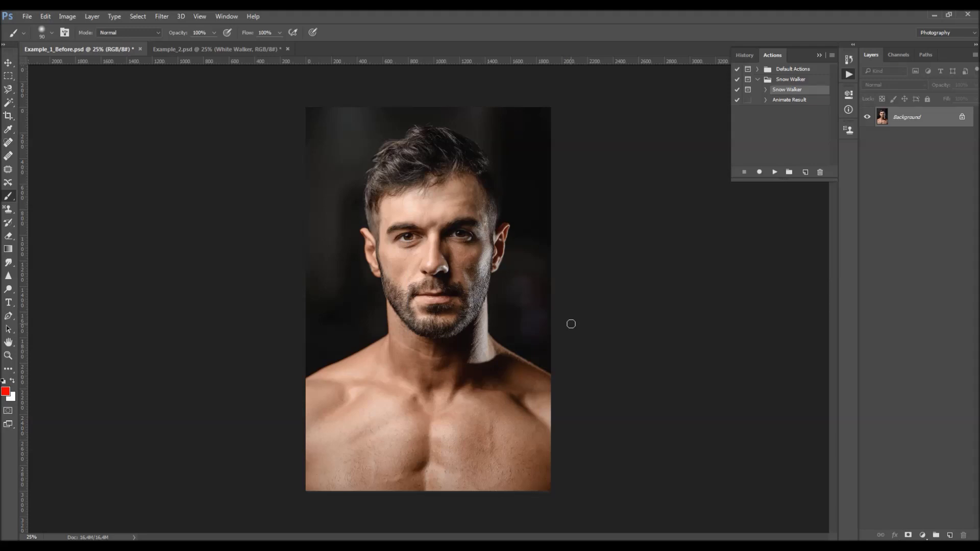
Load the Snow_Walker_Patterns file into the Pattern Stamp Tool's patterns and return to the Move tool
{"action": "right_click", "coordinate": [8, 209]}
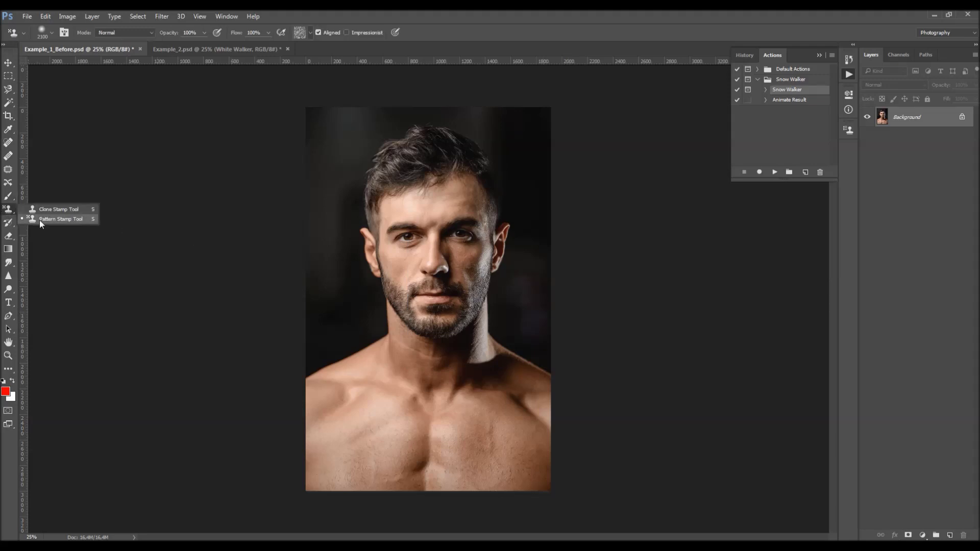
{"action": "left_click", "coordinate": [39, 219]}
{"action": "left_click", "coordinate": [310, 34]}
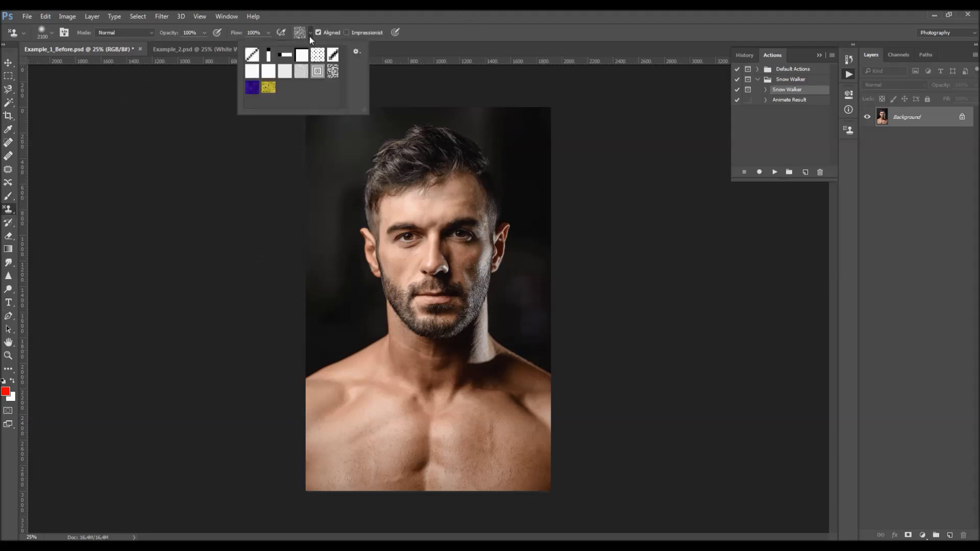
{"action": "left_click", "coordinate": [357, 51]}
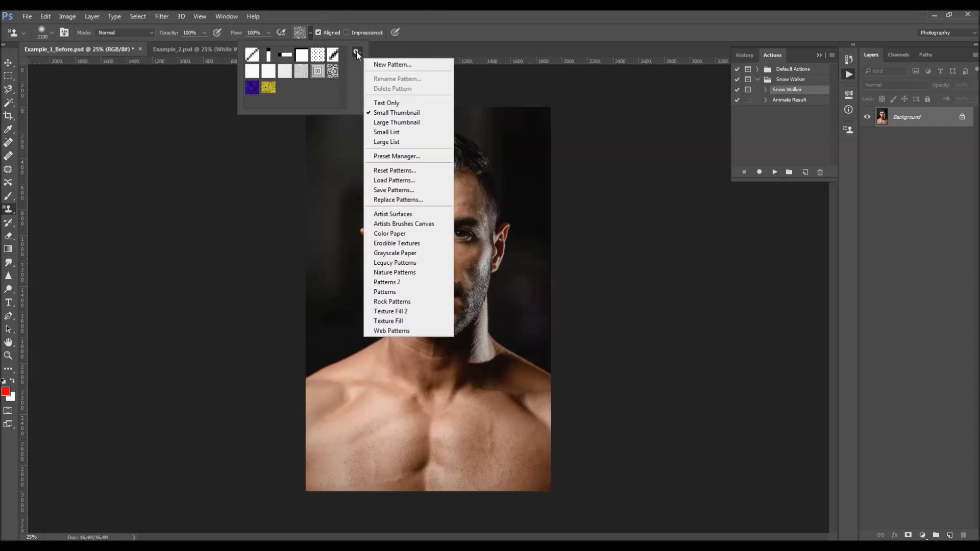
{"action": "left_click", "coordinate": [401, 177]}
{"action": "left_click", "coordinate": [386, 122]}
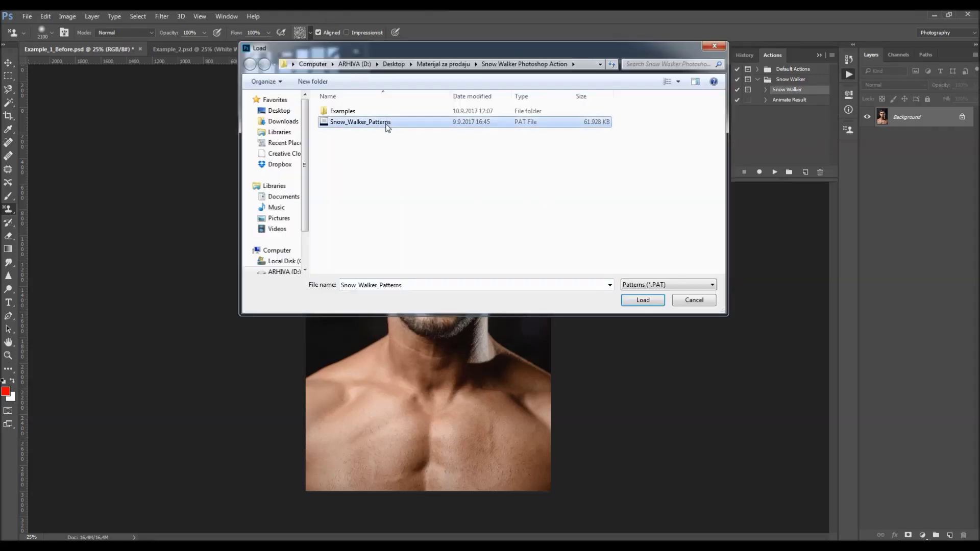
{"action": "left_click", "coordinate": [632, 297]}
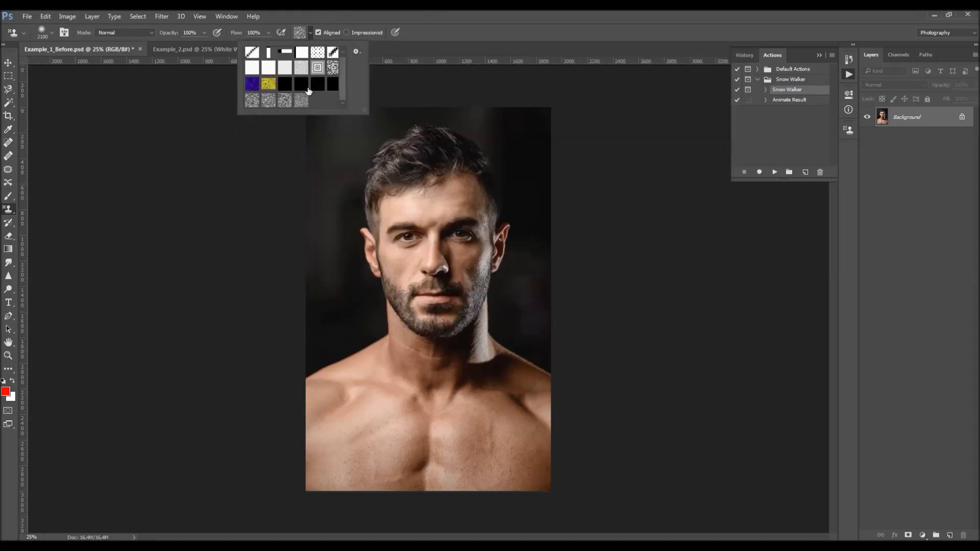
{"action": "left_click", "coordinate": [486, 39]}
{"action": "key", "text": "v"}
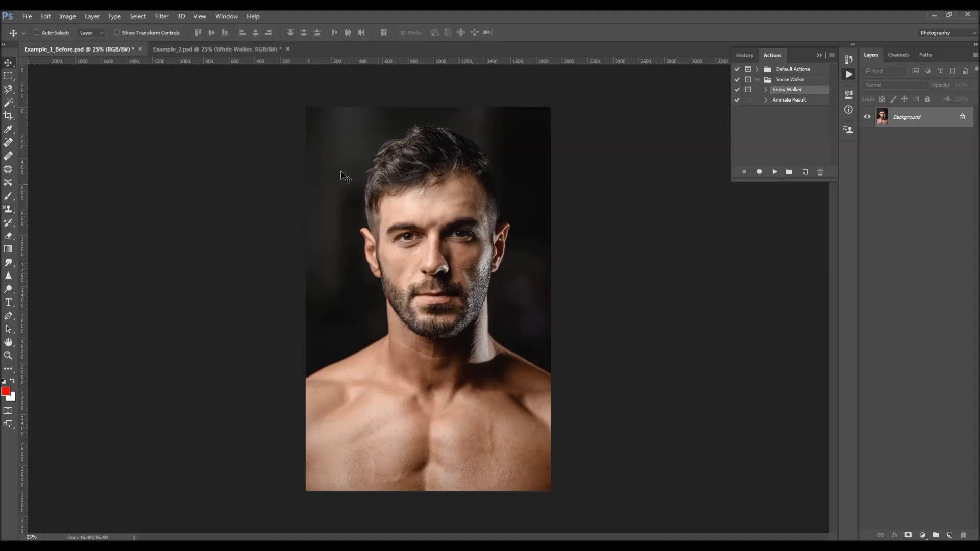
Create a new layer named brush above the Background in Example_1_Before.psd
{"action": "left_click", "coordinate": [92, 15]}
{"action": "mouse_move", "coordinate": [103, 26]}
{"action": "left_click", "coordinate": [230, 26]}
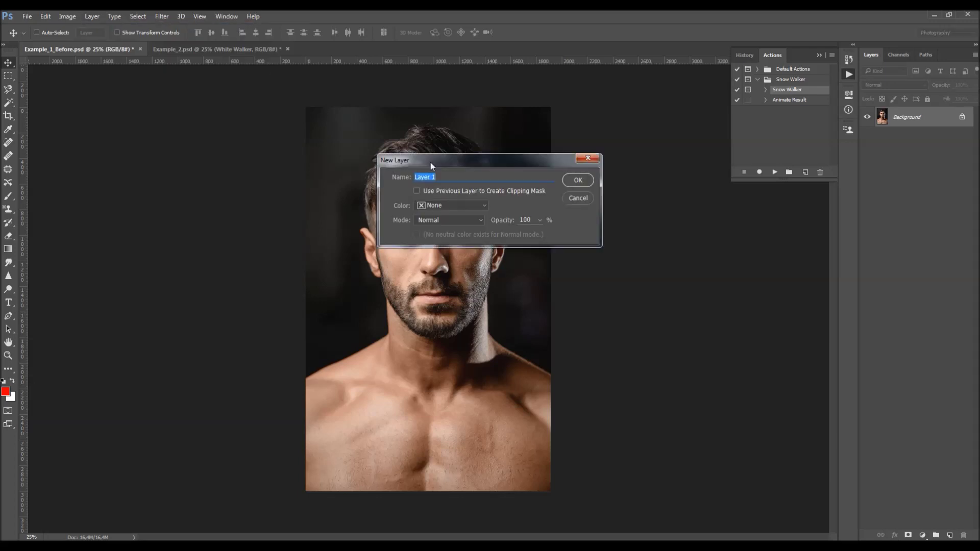
{"action": "type", "text": "brush"}
{"action": "left_click_drag", "start_coordinate": [435, 176], "coordinate": [415, 180]}
{"action": "left_click", "coordinate": [504, 178]}
{"action": "left_click", "coordinate": [576, 182]}
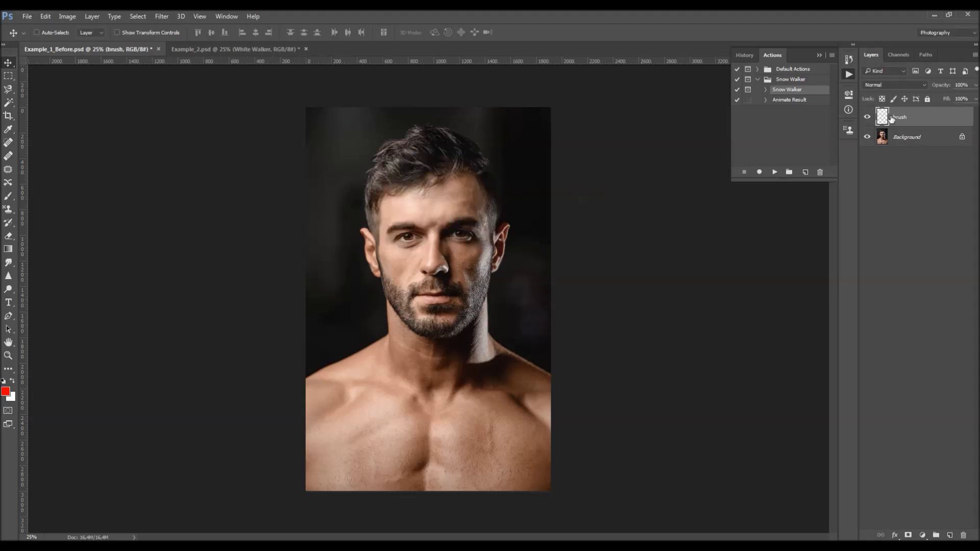
Paint red over part of the man's nose and forehead on the brush layer with an enlarged soft brush
{"action": "key", "text": "b"}
{"action": "scroll", "coordinate": [429, 292], "scroll_direction": "up", "scroll_amount": 1}
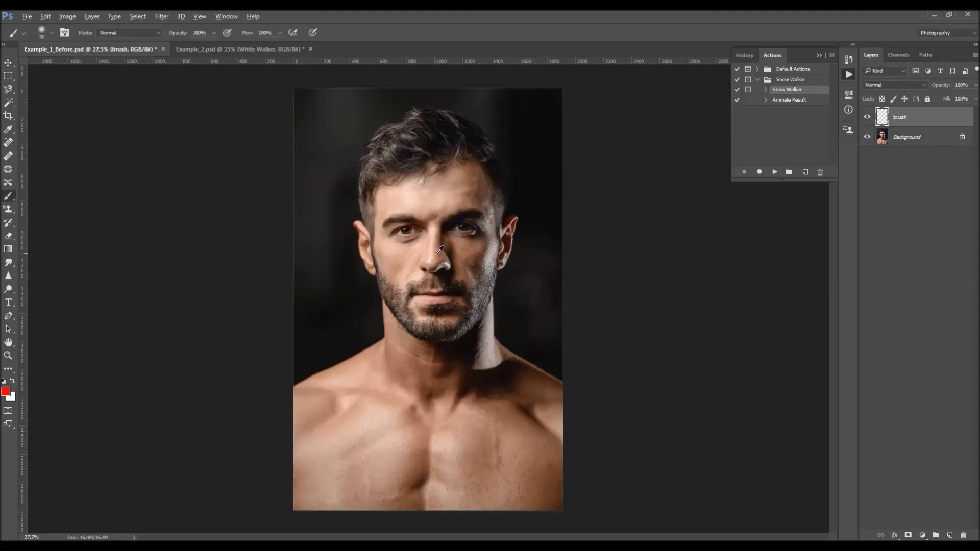
{"action": "right_click", "coordinate": [442, 280]}
{"action": "left_click", "coordinate": [376, 329]}
{"action": "left_click", "coordinate": [10, 391]}
{"action": "key", "text": "Return"}
{"action": "key", "text": "bracketright"}
{"action": "key", "text": "bracketright"}
{"action": "key", "text": "bracketright"}
{"action": "mouse_move", "coordinate": [434, 254]}
{"action": "left_mouse_down"}
{"action": "mouse_move", "coordinate": [436, 225]}
{"action": "mouse_move", "coordinate": [421, 207]}
{"action": "mouse_move", "coordinate": [403, 196]}
{"action": "mouse_move", "coordinate": [388, 224]}
{"action": "mouse_move", "coordinate": [370, 202]}
{"action": "mouse_move", "coordinate": [388, 164]}
{"action": "mouse_move", "coordinate": [411, 169]}
{"action": "mouse_move", "coordinate": [413, 189]}
{"action": "left_mouse_up"}
{"action": "key", "text": "bracketleft"}
Close Example_1_Before.psd without saving, and open Example_1_Brushed.psd as the first document ahead of Example_2.psd
{"action": "left_click", "coordinate": [162, 50]}
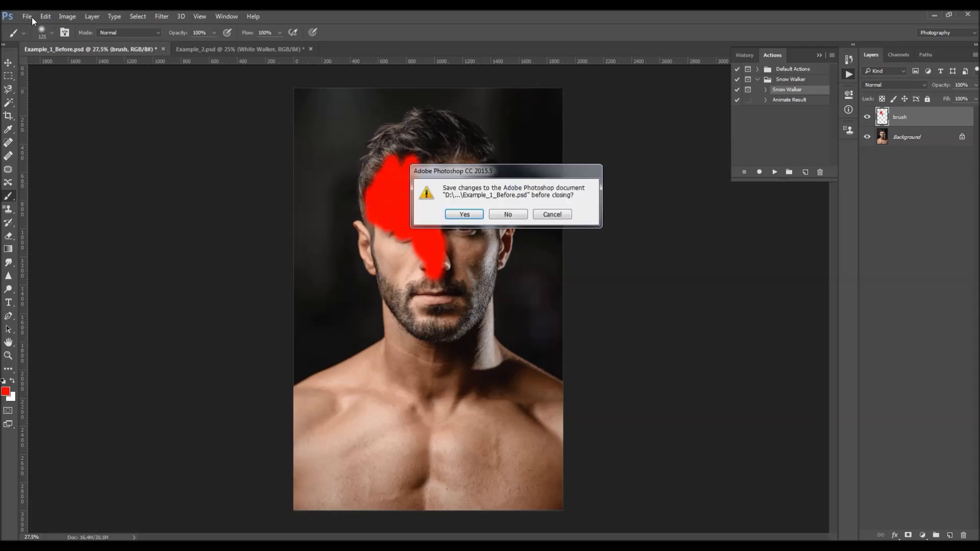
{"action": "key", "text": "n"}
{"action": "left_click", "coordinate": [28, 17]}
{"action": "left_click", "coordinate": [34, 39]}
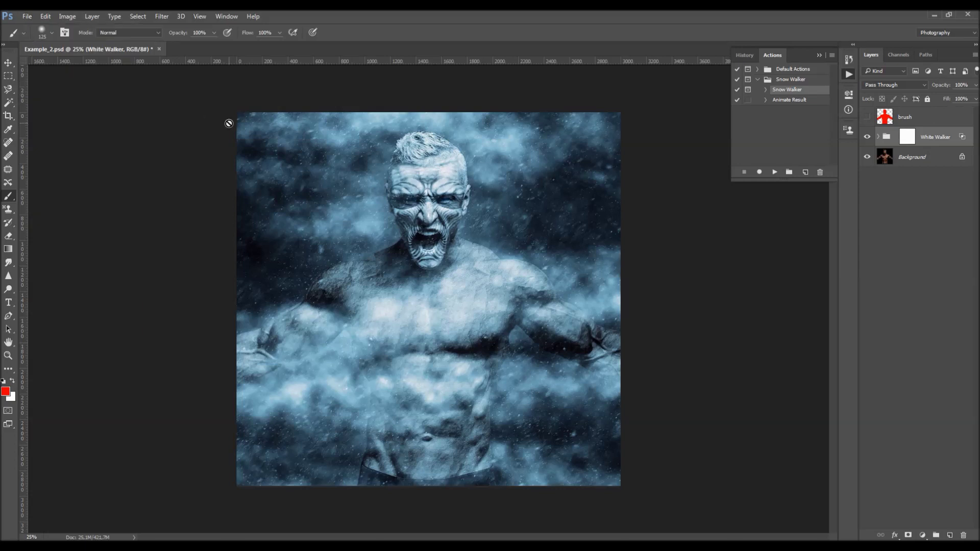
{"action": "left_click", "coordinate": [26, 16]}
{"action": "left_click", "coordinate": [35, 38]}
{"action": "scroll", "coordinate": [155, 152], "scroll_direction": "down", "scroll_amount": 5}
{"action": "double_click", "coordinate": [152, 156]}
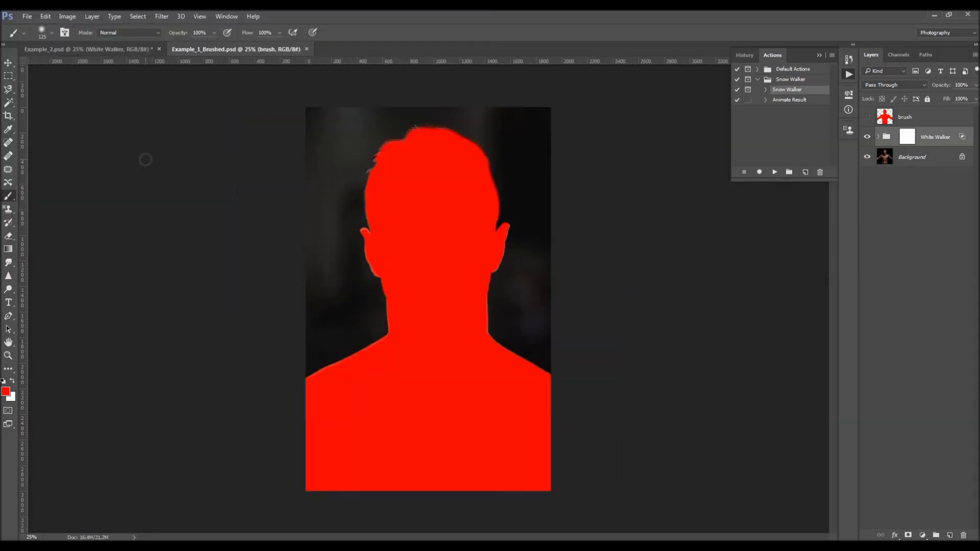
{"action": "left_click_drag", "start_coordinate": [236, 54], "coordinate": [84, 48]}
{"action": "scroll", "coordinate": [424, 301], "scroll_direction": "up", "scroll_amount": 2}
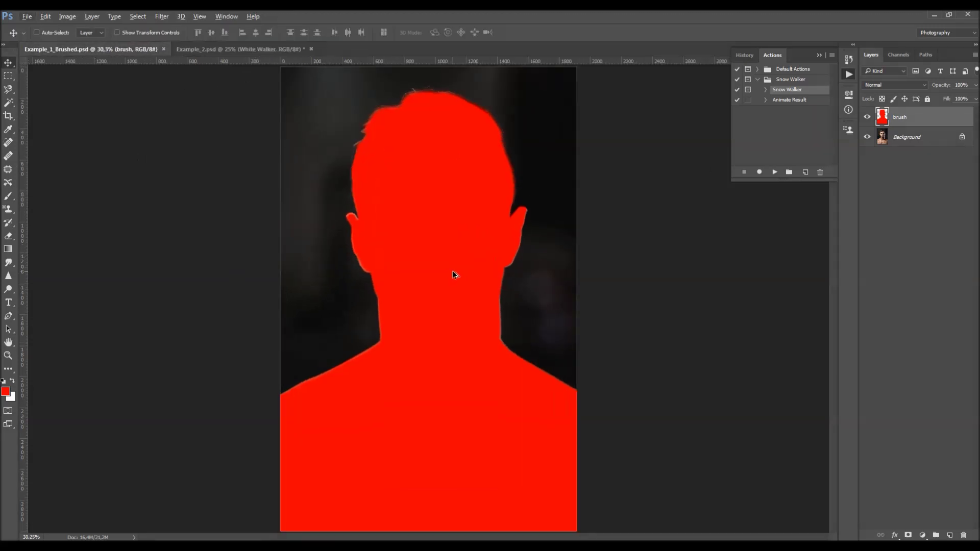
Brush red over the already masked face and chest on the brush layer
{"action": "key", "text": "b"}
{"action": "left_click_drag", "start_coordinate": [418, 210], "coordinate": [413, 363]}
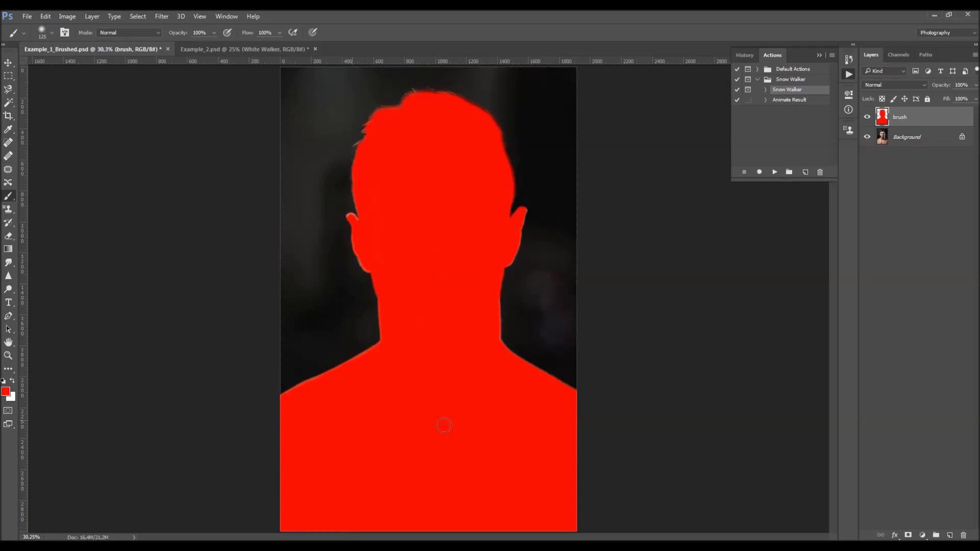
{"action": "key", "text": "v"}
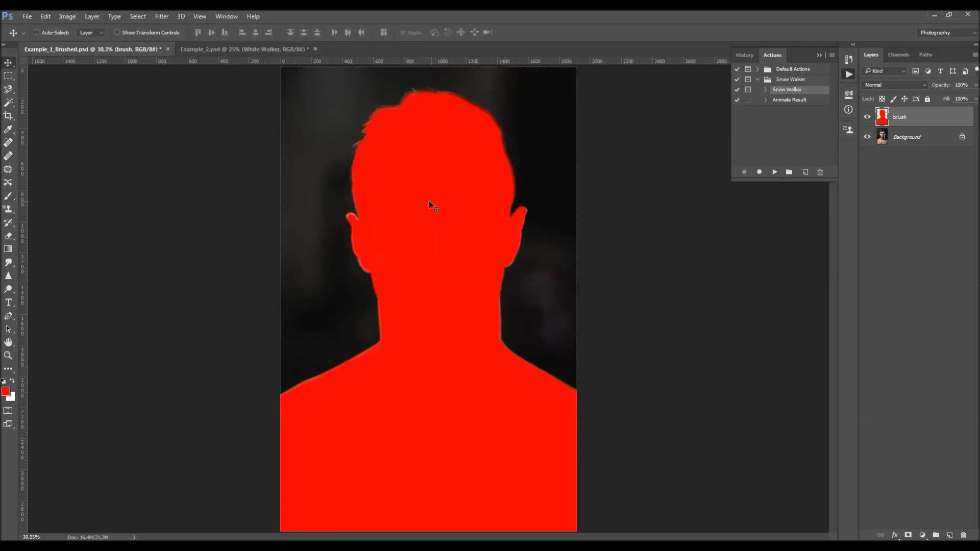
{"action": "scroll", "coordinate": [429, 201], "scroll_direction": "down", "scroll_amount": 1}
Hide and show the brush layer to compare the red mask with the portrait underneath
{"action": "left_click", "coordinate": [868, 117]}
{"action": "left_click", "coordinate": [867, 117]}
{"action": "left_click", "coordinate": [868, 117]}
{"action": "left_click", "coordinate": [868, 118]}
{"action": "left_click", "coordinate": [867, 117]}
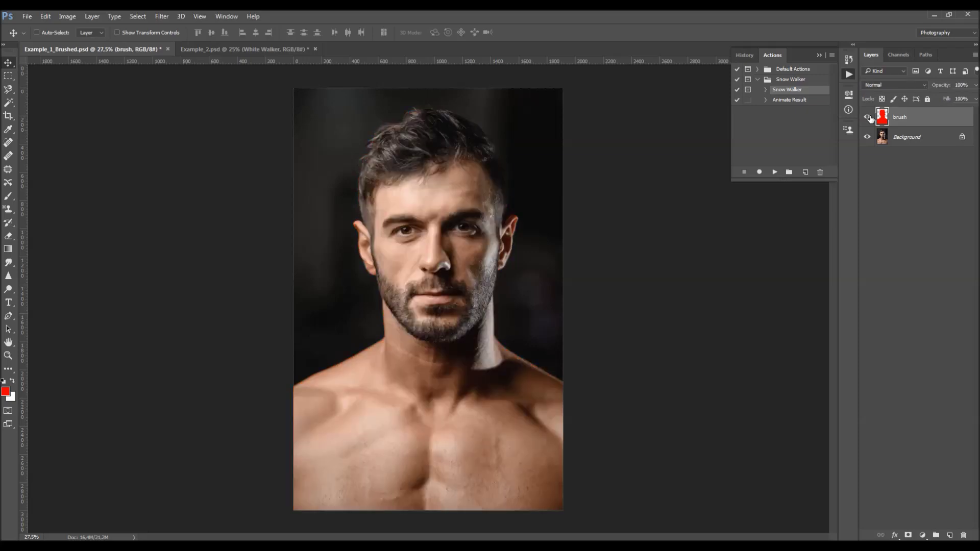
{"action": "left_click", "coordinate": [867, 118]}
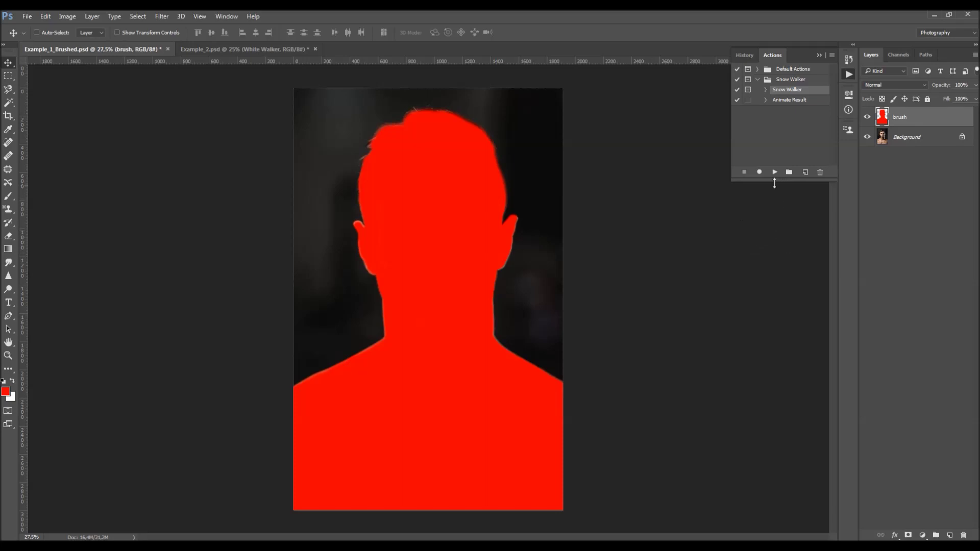
Run the Snow Walker action to its head brushing pause and paint red over the head from the hair to the nose
{"action": "left_click", "coordinate": [774, 172]}
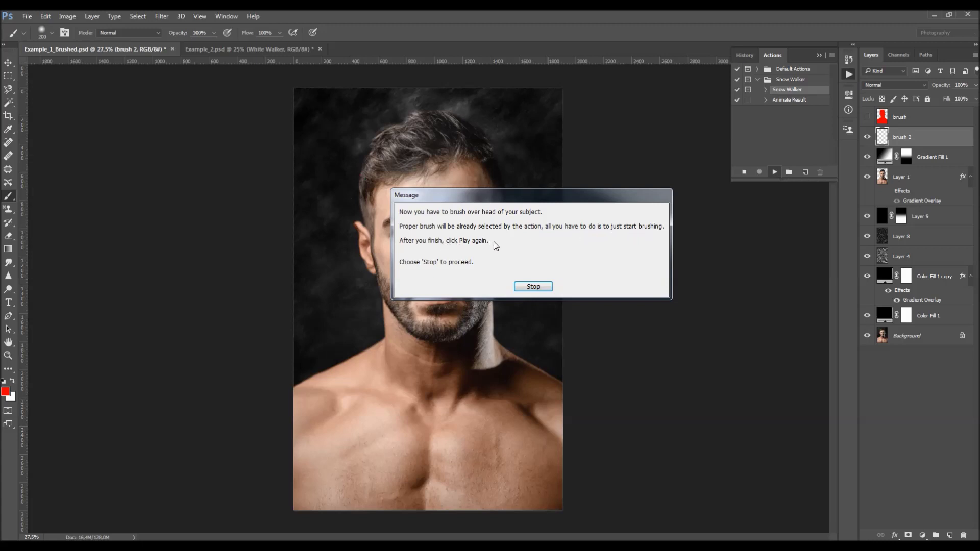
{"action": "left_click", "coordinate": [533, 287]}
{"action": "scroll", "coordinate": [446, 173], "scroll_direction": "up", "scroll_amount": 3}
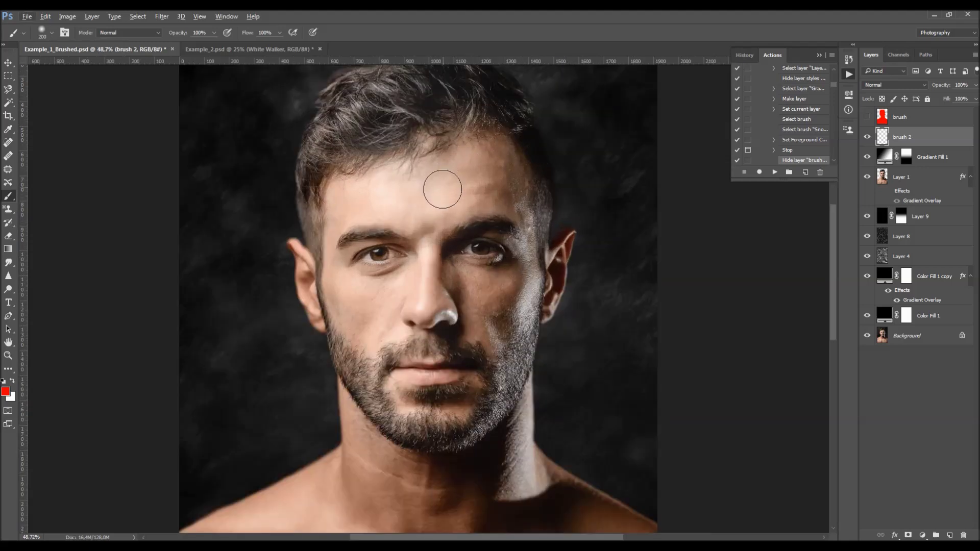
{"action": "scroll", "coordinate": [438, 194], "scroll_direction": "down", "scroll_amount": 1}
{"action": "scroll", "coordinate": [543, 184], "scroll_direction": "up", "scroll_amount": 1}
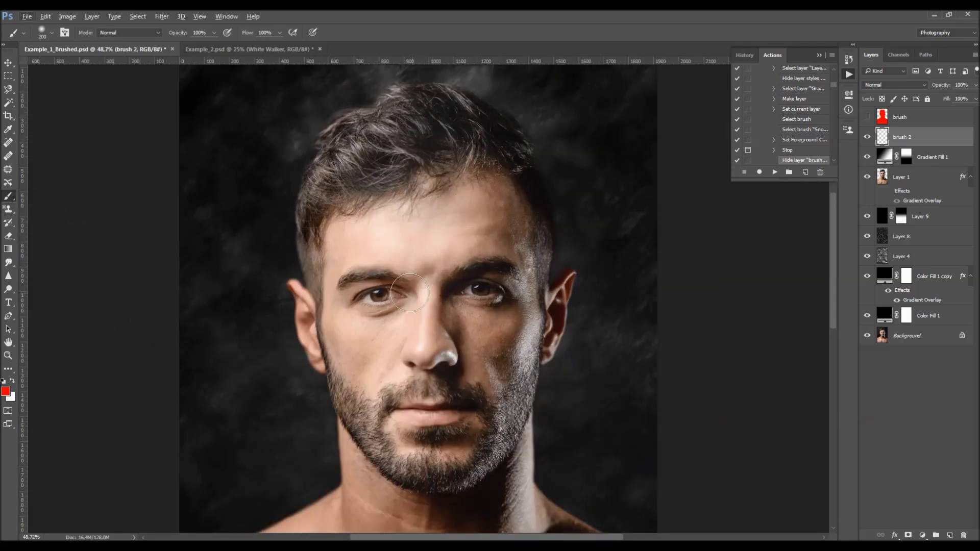
{"action": "scroll", "coordinate": [411, 294], "scroll_direction": "up", "scroll_amount": 3}
{"action": "mouse_move", "coordinate": [434, 163]}
{"action": "left_mouse_down"}
{"action": "mouse_move", "coordinate": [312, 131]}
{"action": "mouse_move", "coordinate": [535, 120]}
{"action": "mouse_move", "coordinate": [313, 179]}
{"action": "mouse_move", "coordinate": [317, 219]}
{"action": "mouse_move", "coordinate": [601, 249]}
{"action": "mouse_move", "coordinate": [461, 291]}
{"action": "left_mouse_up"}
{"action": "scroll", "coordinate": [461, 292], "scroll_direction": "down", "scroll_amount": 3}
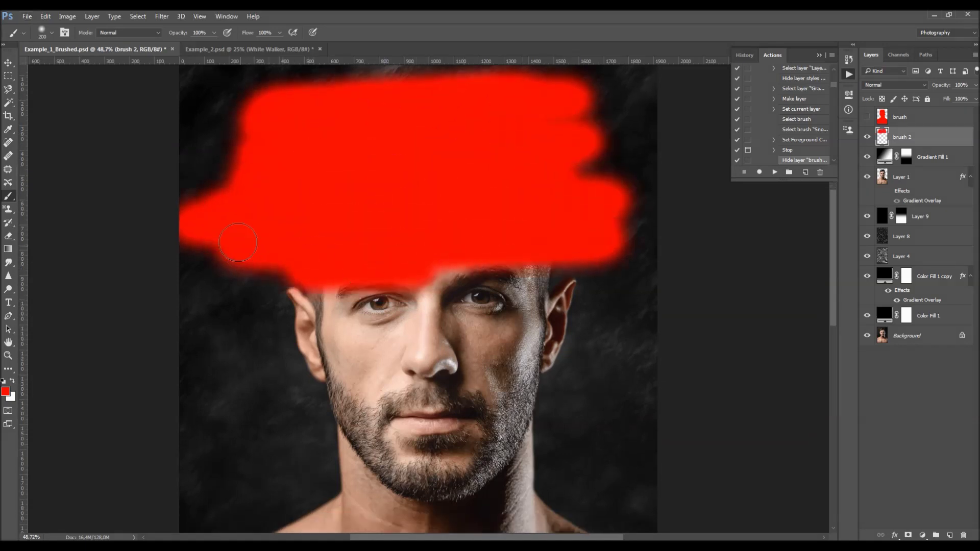
{"action": "scroll", "coordinate": [619, 246], "scroll_direction": "down", "scroll_amount": 10}
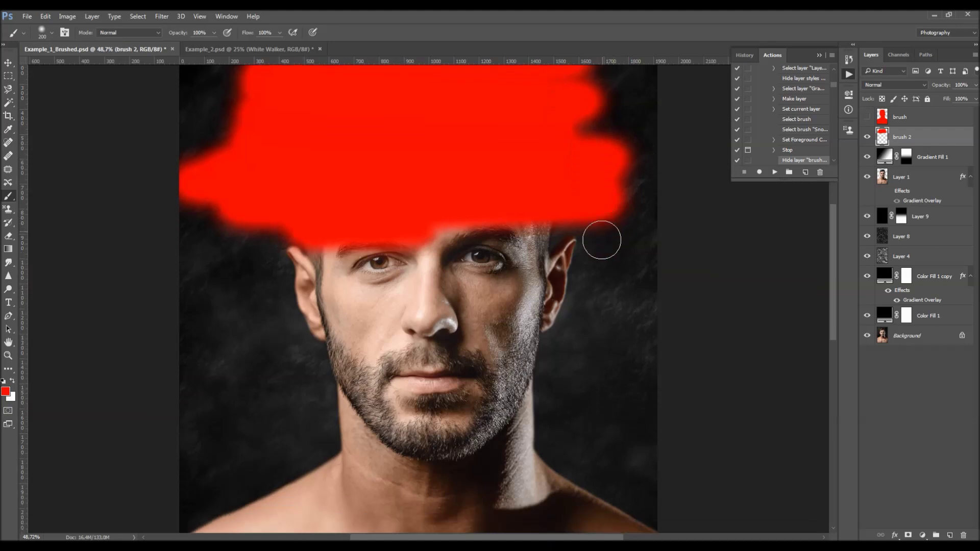
{"action": "scroll", "coordinate": [506, 404], "scroll_direction": "up", "scroll_amount": 6}
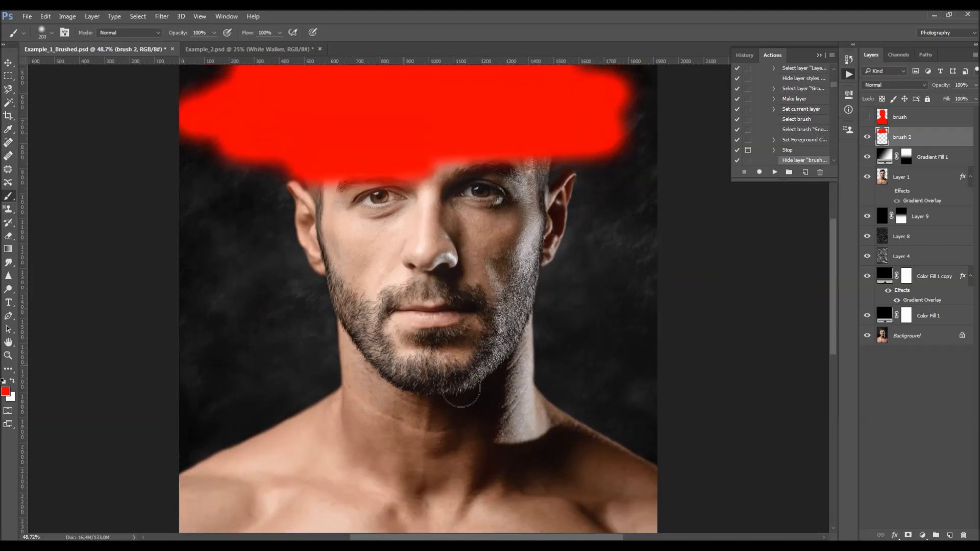
{"action": "mouse_move", "coordinate": [550, 226]}
{"action": "left_mouse_down"}
{"action": "mouse_move", "coordinate": [458, 233]}
{"action": "mouse_move", "coordinate": [552, 275]}
{"action": "mouse_move", "coordinate": [488, 304]}
{"action": "mouse_move", "coordinate": [570, 305]}
{"action": "mouse_move", "coordinate": [573, 251]}
{"action": "mouse_move", "coordinate": [395, 244]}
{"action": "mouse_move", "coordinate": [363, 227]}
{"action": "mouse_move", "coordinate": [313, 248]}
{"action": "mouse_move", "coordinate": [351, 259]}
{"action": "mouse_move", "coordinate": [260, 298]}
{"action": "mouse_move", "coordinate": [521, 298]}
{"action": "mouse_move", "coordinate": [415, 317]}
{"action": "mouse_move", "coordinate": [478, 330]}
{"action": "left_mouse_up"}
{"action": "scroll", "coordinate": [478, 331], "scroll_direction": "up", "scroll_amount": 5}
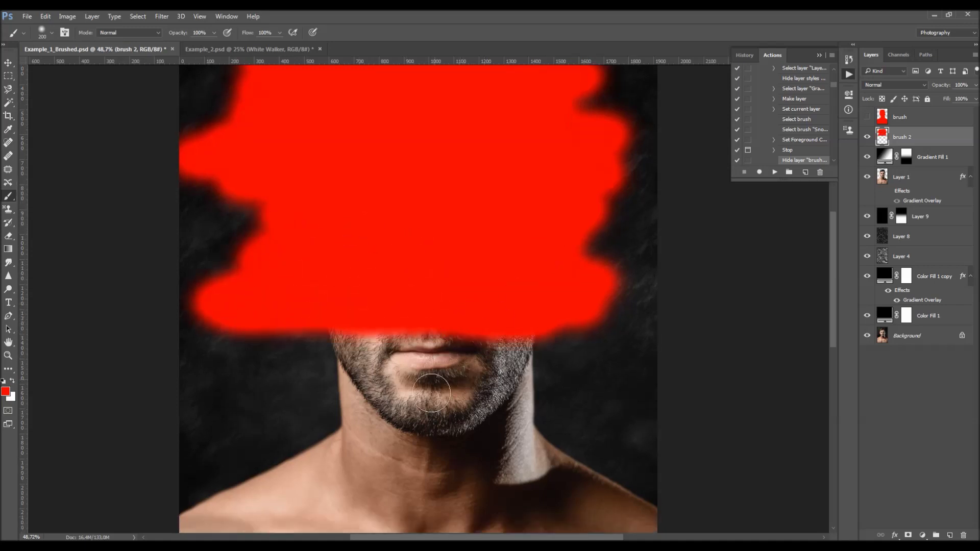
Reduce the brush size and paint red along the jawline and over the mouth and chin on the brush 2 layer
{"action": "scroll", "coordinate": [447, 363], "scroll_direction": "down", "scroll_amount": 1}
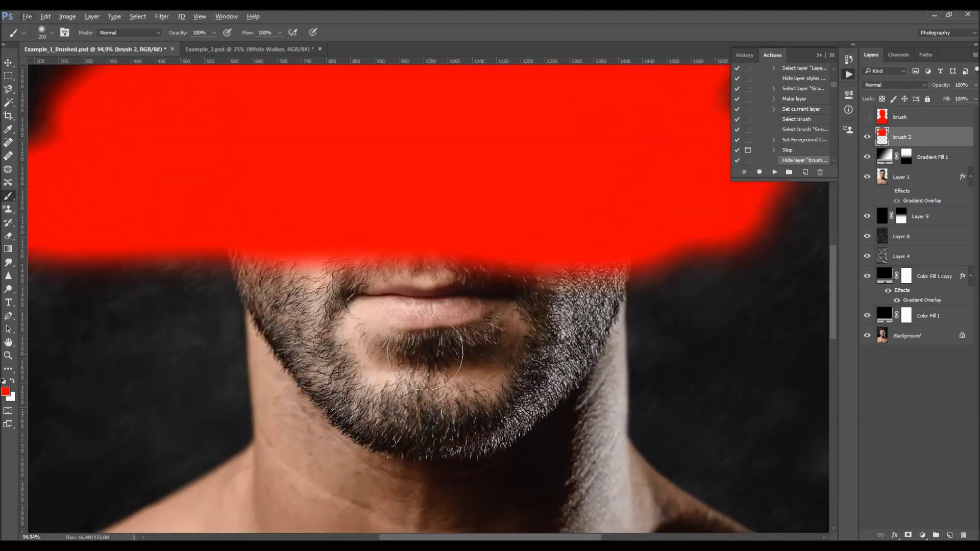
{"action": "key", "text": "bracketleft"}
{"action": "key", "text": "bracketleft"}
{"action": "key", "text": "bracketleft"}
{"action": "mouse_move", "coordinate": [366, 276]}
{"action": "left_mouse_down"}
{"action": "mouse_move", "coordinate": [354, 259]}
{"action": "mouse_move", "coordinate": [297, 253]}
{"action": "mouse_move", "coordinate": [298, 298]}
{"action": "mouse_move", "coordinate": [277, 282]}
{"action": "left_mouse_up"}
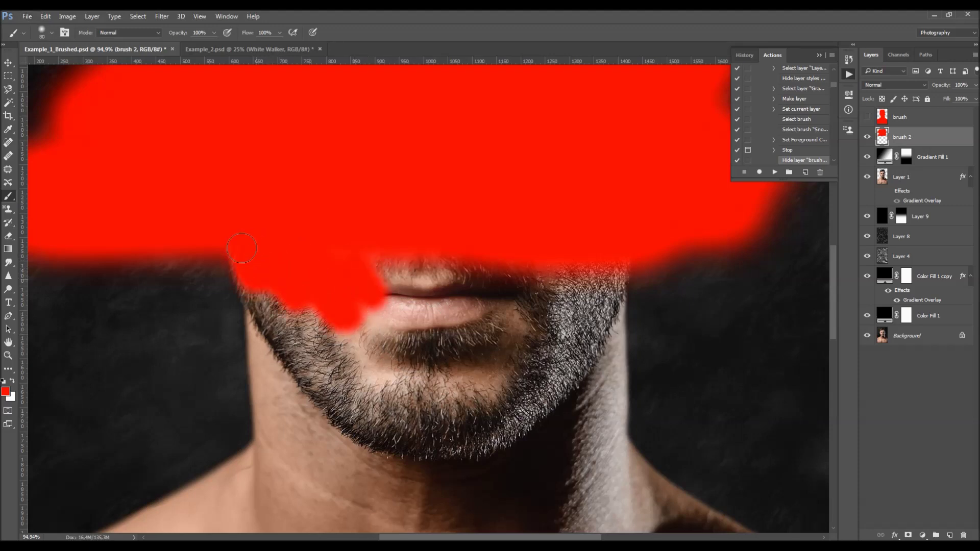
{"action": "left_click_drag", "start_coordinate": [319, 360], "coordinate": [286, 329]}
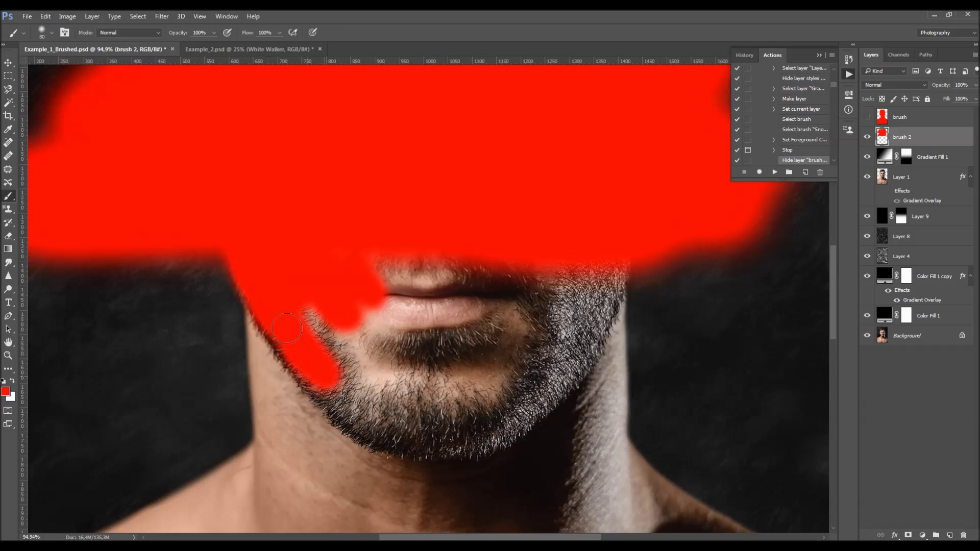
{"action": "mouse_move", "coordinate": [337, 393]}
{"action": "left_mouse_down"}
{"action": "mouse_move", "coordinate": [413, 433]}
{"action": "mouse_move", "coordinate": [453, 432]}
{"action": "mouse_move", "coordinate": [418, 438]}
{"action": "mouse_move", "coordinate": [461, 437]}
{"action": "mouse_move", "coordinate": [527, 414]}
{"action": "mouse_move", "coordinate": [591, 332]}
{"action": "mouse_move", "coordinate": [617, 260]}
{"action": "left_mouse_up"}
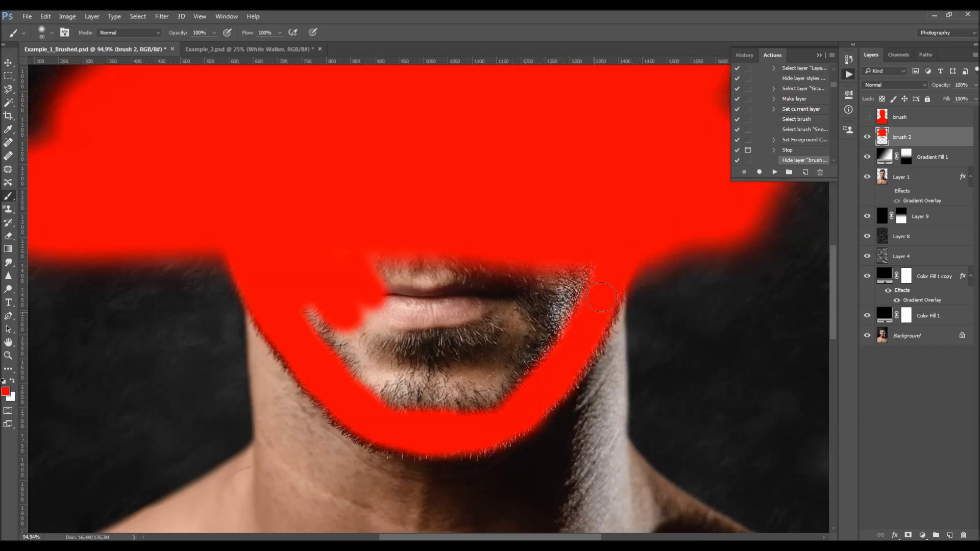
{"action": "mouse_move", "coordinate": [355, 338]}
{"action": "left_mouse_down"}
{"action": "mouse_move", "coordinate": [309, 303]}
{"action": "mouse_move", "coordinate": [309, 323]}
{"action": "mouse_move", "coordinate": [374, 265]}
{"action": "mouse_move", "coordinate": [375, 321]}
{"action": "mouse_move", "coordinate": [480, 255]}
{"action": "mouse_move", "coordinate": [397, 293]}
{"action": "mouse_move", "coordinate": [521, 253]}
{"action": "mouse_move", "coordinate": [486, 313]}
{"action": "mouse_move", "coordinate": [587, 273]}
{"action": "mouse_move", "coordinate": [513, 365]}
{"action": "mouse_move", "coordinate": [567, 340]}
{"action": "mouse_move", "coordinate": [490, 397]}
{"action": "mouse_move", "coordinate": [380, 397]}
{"action": "mouse_move", "coordinate": [356, 370]}
{"action": "mouse_move", "coordinate": [365, 337]}
{"action": "mouse_move", "coordinate": [391, 334]}
{"action": "mouse_move", "coordinate": [400, 371]}
{"action": "mouse_move", "coordinate": [424, 387]}
{"action": "mouse_move", "coordinate": [459, 351]}
{"action": "mouse_move", "coordinate": [493, 396]}
{"action": "mouse_move", "coordinate": [482, 407]}
{"action": "mouse_move", "coordinate": [495, 309]}
{"action": "mouse_move", "coordinate": [477, 380]}
{"action": "left_mouse_up"}
{"action": "key", "text": "v"}
Resume the Snow Walker action up to its left eye iris brushing pause
{"action": "scroll", "coordinate": [424, 323], "scroll_direction": "down", "scroll_amount": 3}
{"action": "scroll", "coordinate": [423, 323], "scroll_direction": "down", "scroll_amount": 3}
{"action": "scroll", "coordinate": [421, 302], "scroll_direction": "down", "scroll_amount": 2}
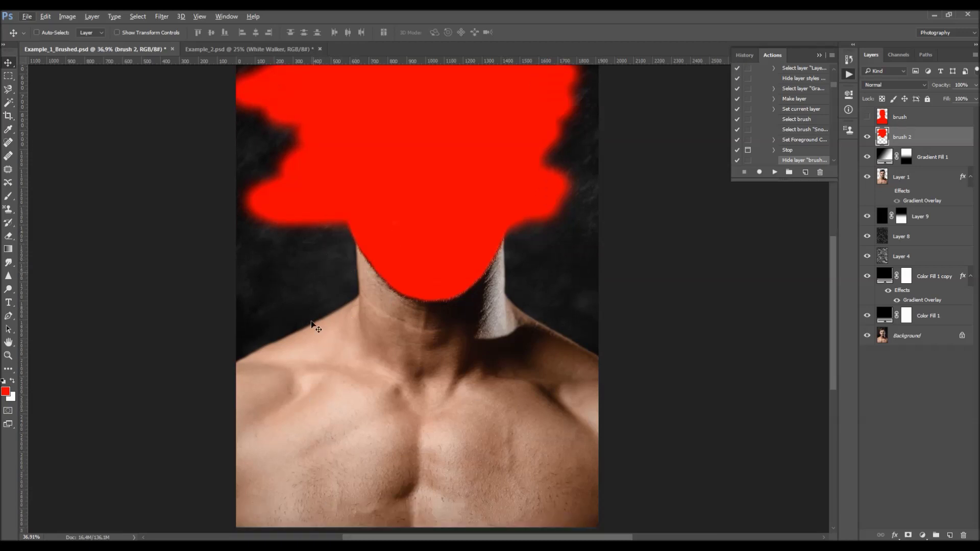
{"action": "scroll", "coordinate": [514, 374], "scroll_direction": "up", "scroll_amount": 3}
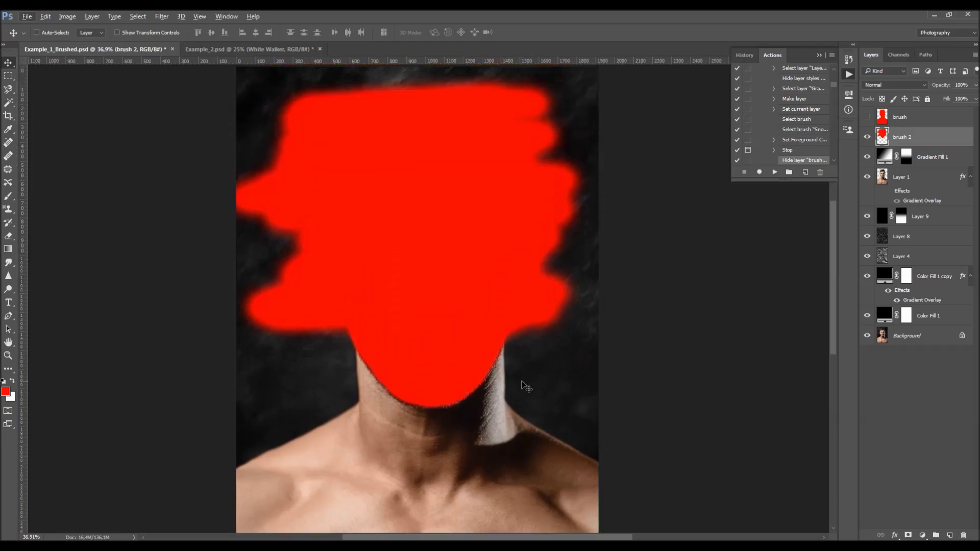
{"action": "scroll", "coordinate": [421, 268], "scroll_direction": "down", "scroll_amount": 2}
{"action": "scroll", "coordinate": [421, 268], "scroll_direction": "up", "scroll_amount": 1}
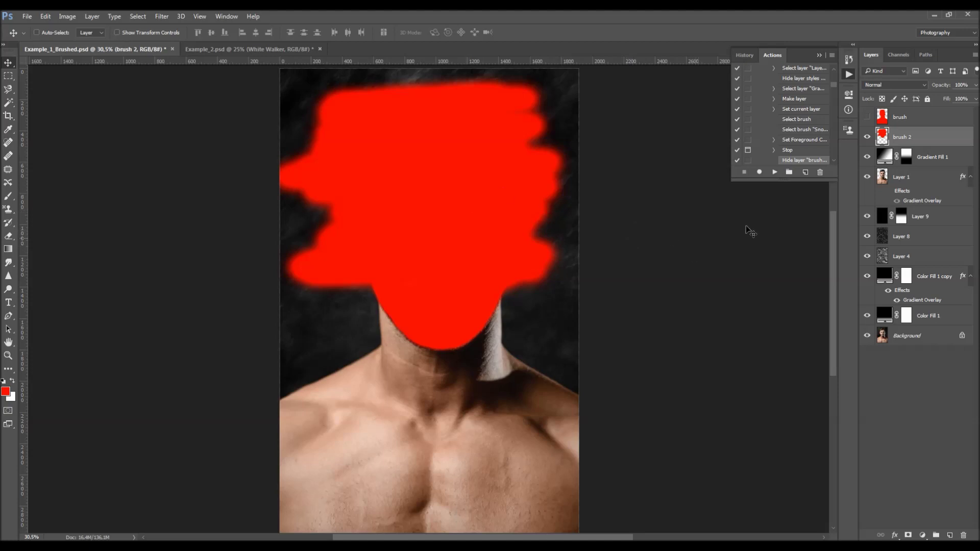
{"action": "left_click", "coordinate": [775, 172]}
{"action": "left_click_drag", "start_coordinate": [497, 200], "coordinate": [526, 252]}
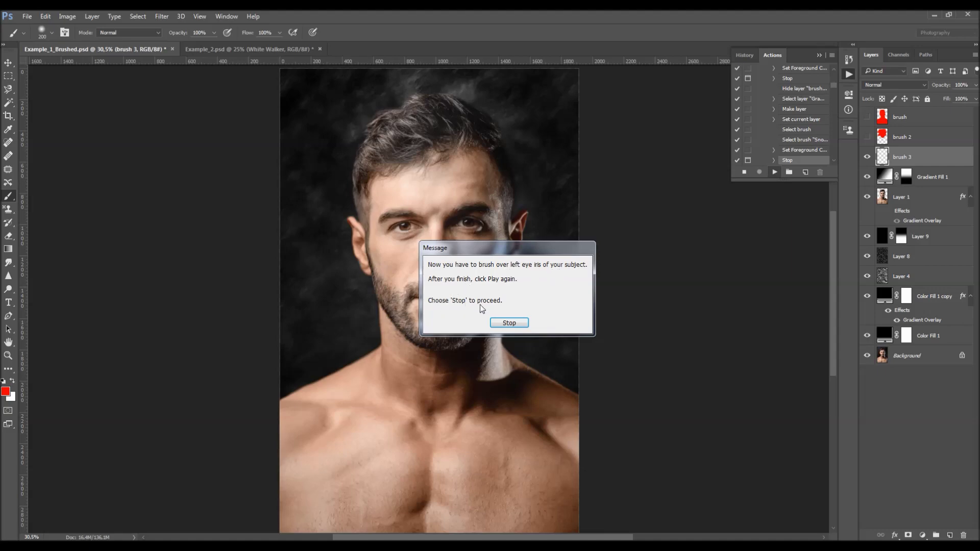
{"action": "left_click", "coordinate": [509, 322]}
Reduce the brush to 35 px and finally 20 px, paint red over the left eye iris on brush 3 and tidy its edge
{"action": "scroll", "coordinate": [391, 214], "scroll_direction": "up", "scroll_amount": 5}
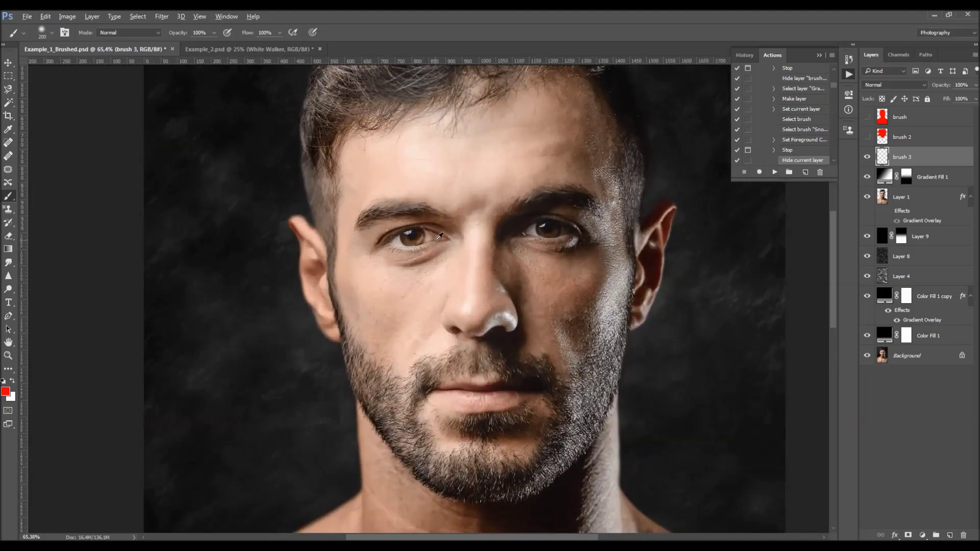
{"action": "scroll", "coordinate": [439, 236], "scroll_direction": "up", "scroll_amount": 8}
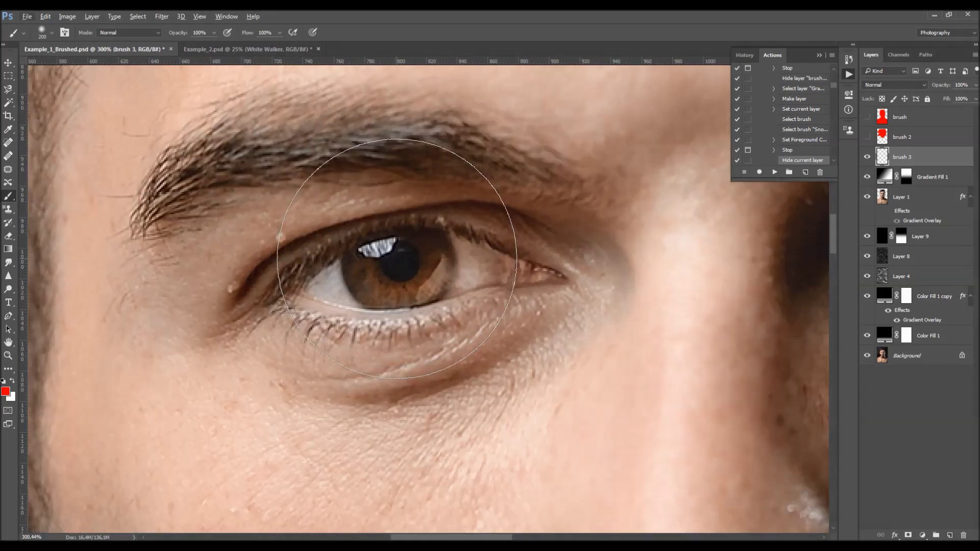
{"action": "key", "text": "bracketleft"}
{"action": "key", "text": "bracketleft"}
{"action": "key", "text": "bracketleft"}
{"action": "key", "text": "bracketleft"}
{"action": "key", "text": "bracketleft"}
{"action": "key", "text": "bracketleft"}
{"action": "key", "text": "bracketleft"}
{"action": "key", "text": "bracketleft"}
{"action": "key", "text": "bracketleft"}
{"action": "key", "text": "bracketleft"}
{"action": "key", "text": "bracketleft"}
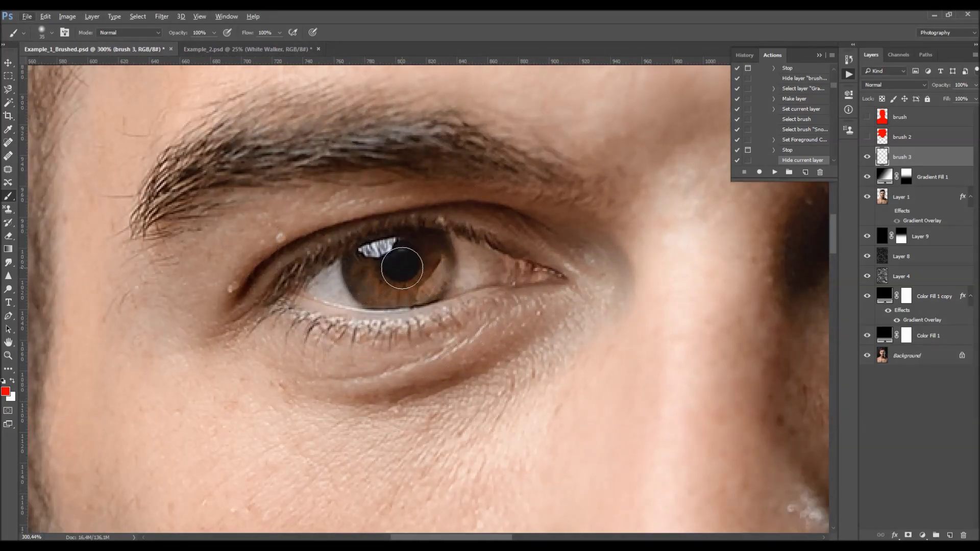
{"action": "mouse_move", "coordinate": [405, 262]}
{"action": "left_mouse_down"}
{"action": "mouse_move", "coordinate": [363, 268]}
{"action": "mouse_move", "coordinate": [362, 281]}
{"action": "mouse_move", "coordinate": [388, 297]}
{"action": "mouse_move", "coordinate": [425, 282]}
{"action": "left_mouse_up"}
{"action": "key", "text": "bracketleft"}
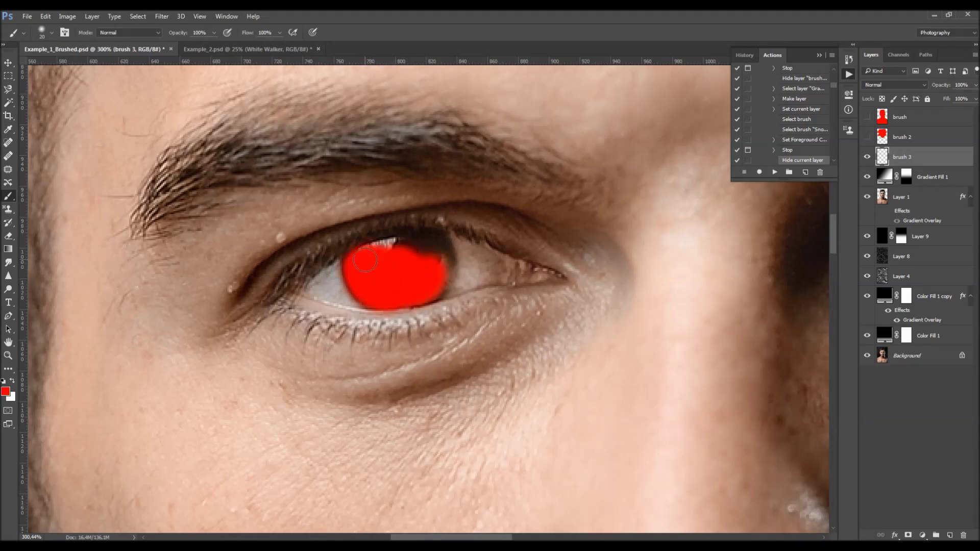
{"action": "left_click_drag", "start_coordinate": [402, 253], "coordinate": [434, 248]}
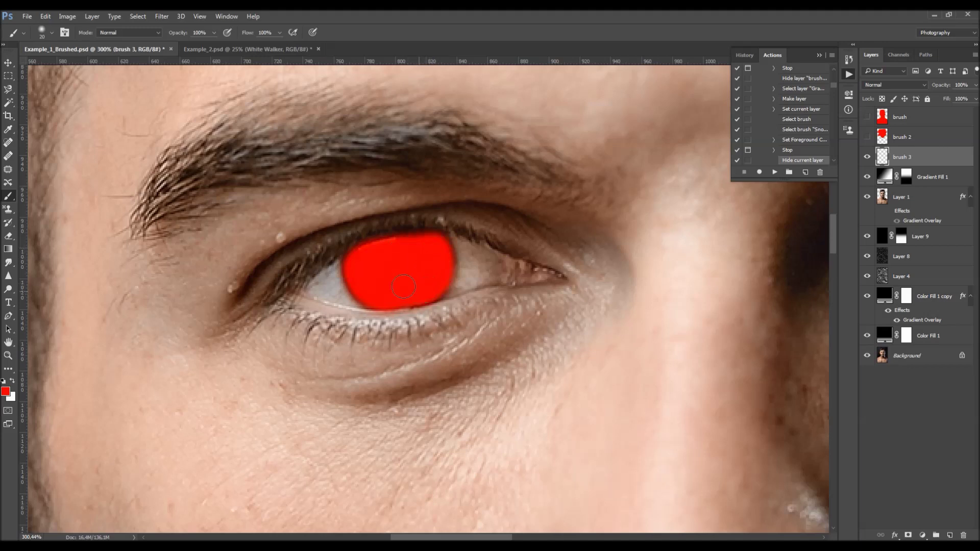
{"action": "left_click", "coordinate": [9, 235]}
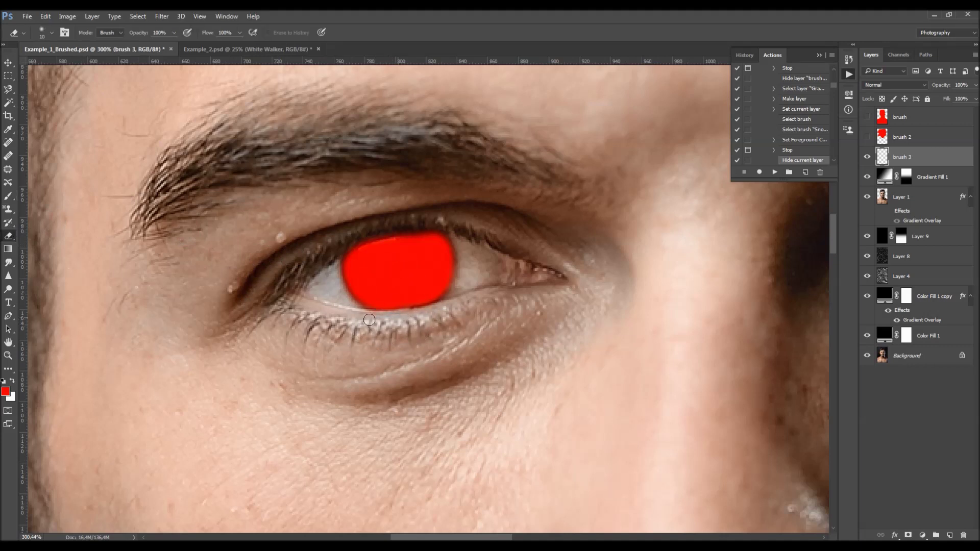
{"action": "key", "text": "b"}
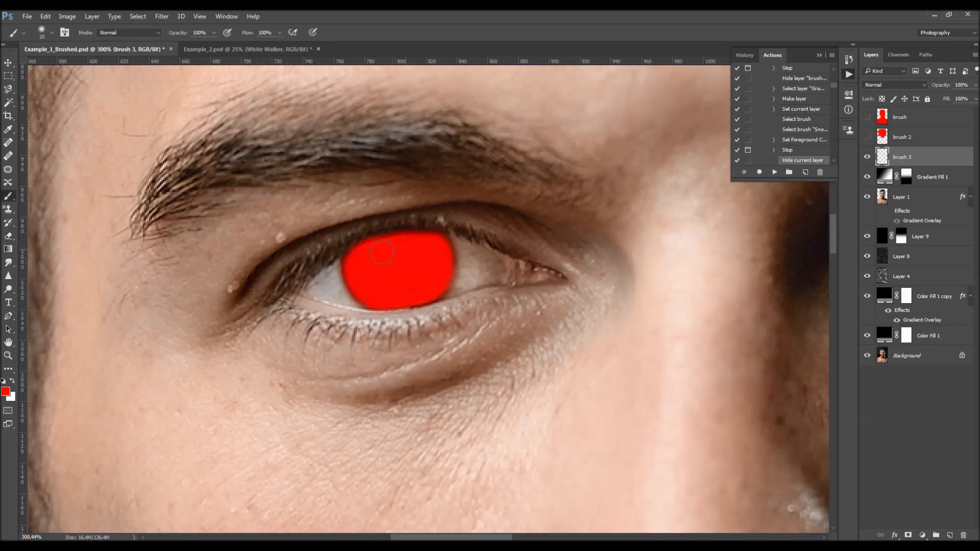
Resume the Snow Walker action up to its right eye iris brushing pause
{"action": "key", "text": "v"}
{"action": "scroll", "coordinate": [288, 248], "scroll_direction": "down", "scroll_amount": 10}
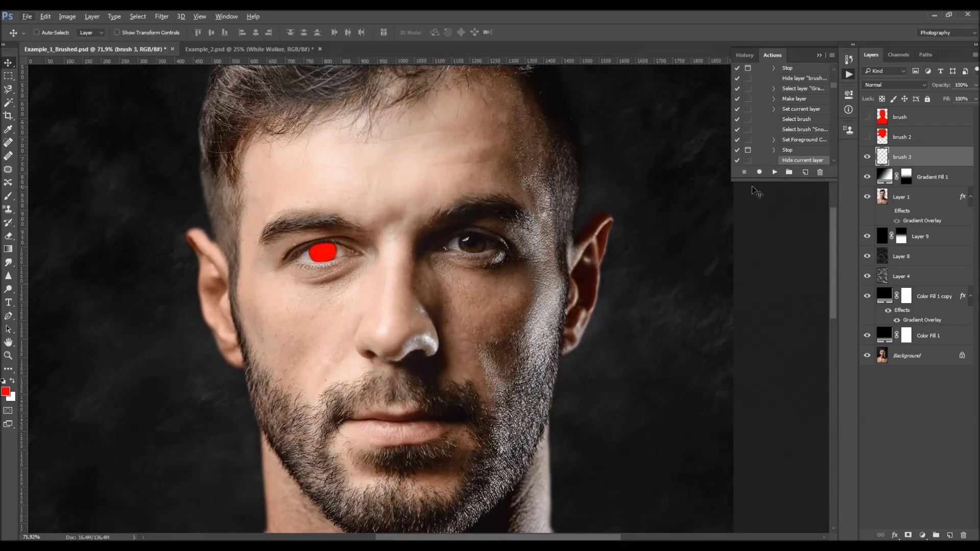
{"action": "left_click", "coordinate": [774, 172]}
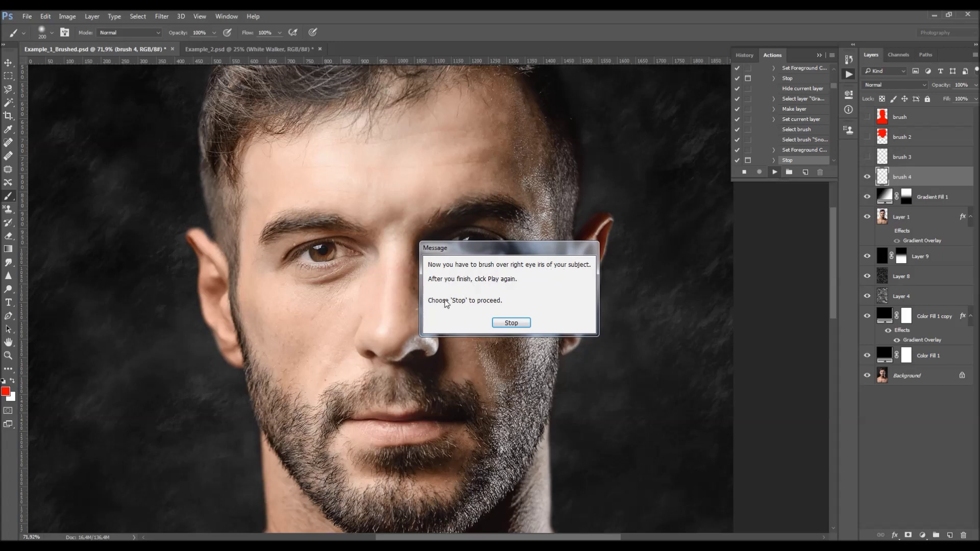
Reduce the brush to 20 px and paint red over the right eye iris on the brush 4 layer
{"action": "left_click", "coordinate": [511, 322]}
{"action": "scroll", "coordinate": [456, 251], "scroll_direction": "up", "scroll_amount": 8}
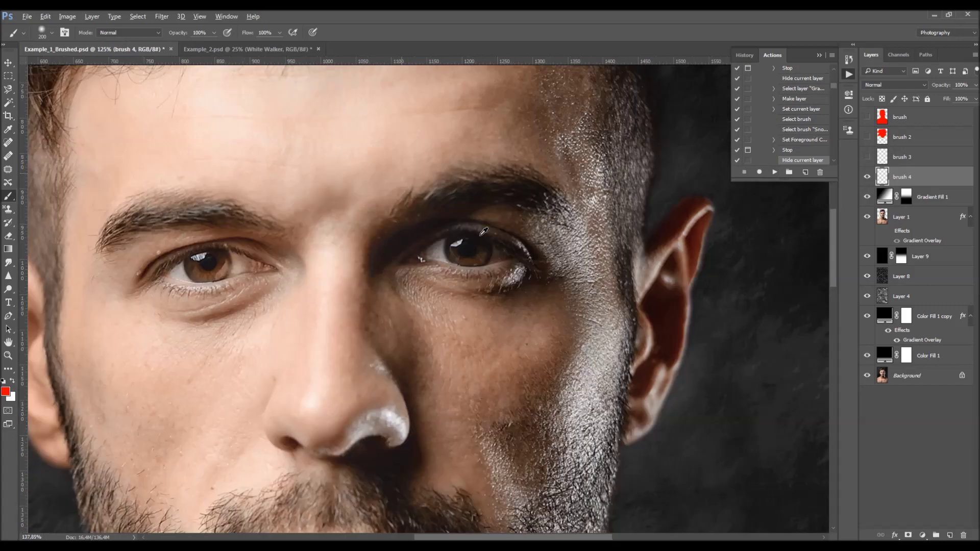
{"action": "key", "text": "bracketleft"}
{"action": "key", "text": "bracketleft"}
{"action": "key", "text": "bracketleft"}
{"action": "key", "text": "bracketleft"}
{"action": "key", "text": "bracketleft"}
{"action": "key", "text": "bracketleft"}
{"action": "key", "text": "bracketleft"}
{"action": "key", "text": "bracketleft"}
{"action": "key", "text": "bracketleft"}
{"action": "key", "text": "bracketleft"}
{"action": "key", "text": "bracketleft"}
{"action": "key", "text": "bracketleft"}
{"action": "mouse_move", "coordinate": [450, 258]}
{"action": "left_mouse_down"}
{"action": "mouse_move", "coordinate": [462, 282]}
{"action": "mouse_move", "coordinate": [440, 283]}
{"action": "mouse_move", "coordinate": [415, 256]}
{"action": "mouse_move", "coordinate": [419, 287]}
{"action": "mouse_move", "coordinate": [474, 300]}
{"action": "mouse_move", "coordinate": [485, 296]}
{"action": "mouse_move", "coordinate": [450, 296]}
{"action": "mouse_move", "coordinate": [489, 288]}
{"action": "mouse_move", "coordinate": [485, 296]}
{"action": "mouse_move", "coordinate": [501, 276]}
{"action": "mouse_move", "coordinate": [488, 296]}
{"action": "mouse_move", "coordinate": [497, 273]}
{"action": "mouse_move", "coordinate": [486, 263]}
{"action": "mouse_move", "coordinate": [419, 252]}
{"action": "mouse_move", "coordinate": [479, 263]}
{"action": "left_mouse_up"}
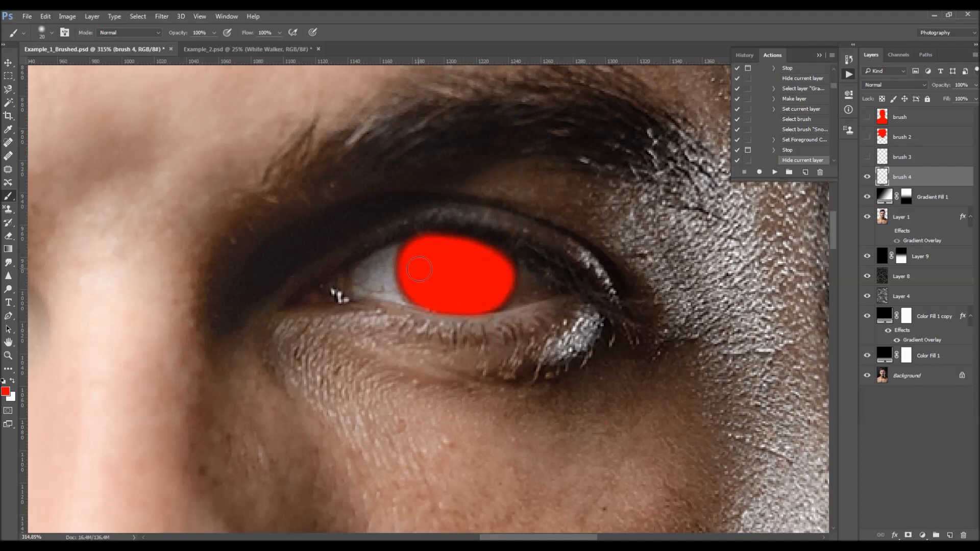
Resume the Snow Walker action up to its nose brushing pause
{"action": "key", "text": "v"}
{"action": "scroll", "coordinate": [434, 254], "scroll_direction": "down", "scroll_amount": 5}
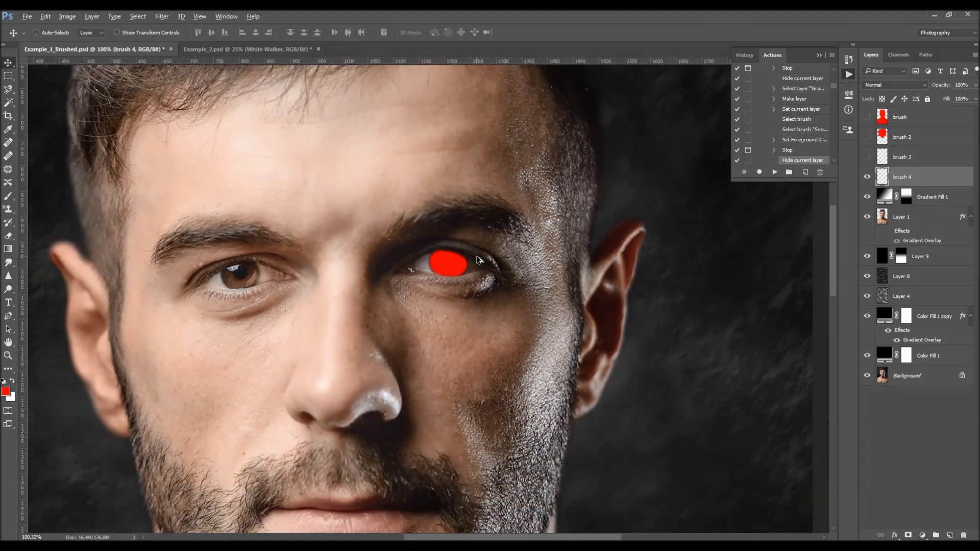
{"action": "scroll", "coordinate": [478, 260], "scroll_direction": "down", "scroll_amount": 1}
{"action": "left_click", "coordinate": [774, 172]}
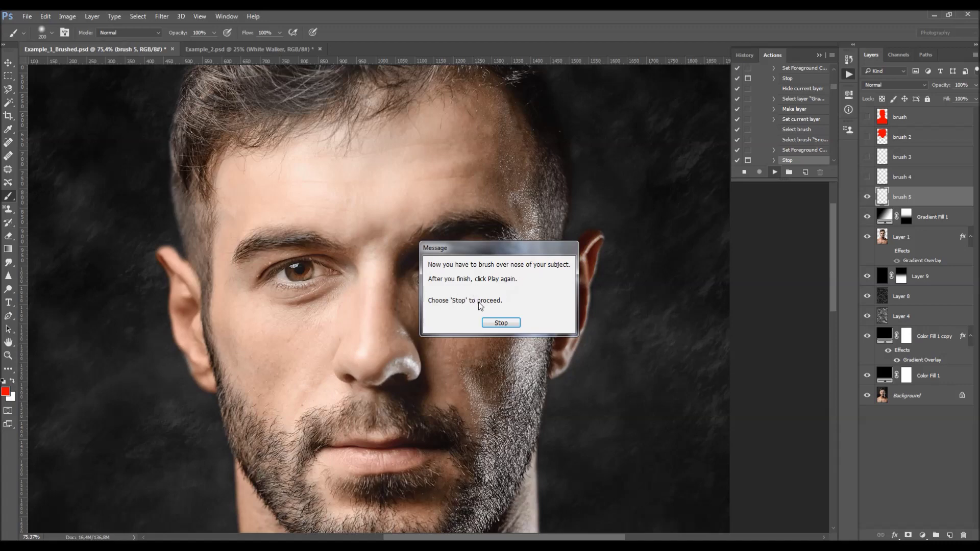
Reduce the brush to 70 px and paint red over the whole nose on the brush 5 layer
{"action": "left_click", "coordinate": [501, 322]}
{"action": "scroll", "coordinate": [400, 299], "scroll_direction": "up", "scroll_amount": 3}
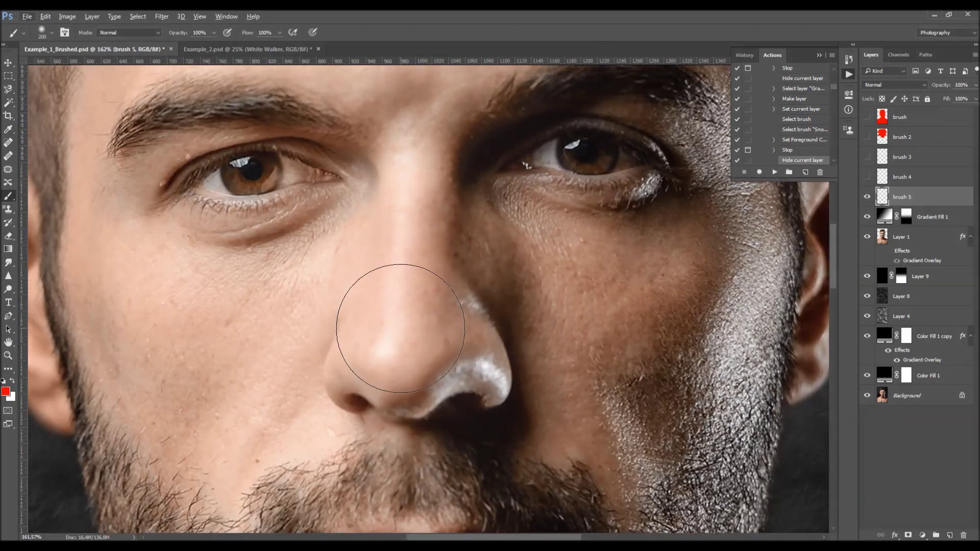
{"action": "key", "text": "bracketleft"}
{"action": "key", "text": "bracketleft"}
{"action": "key", "text": "bracketleft"}
{"action": "key", "text": "bracketleft"}
{"action": "key", "text": "bracketleft"}
{"action": "mouse_move", "coordinate": [408, 337]}
{"action": "left_mouse_down"}
{"action": "mouse_move", "coordinate": [396, 385]}
{"action": "mouse_move", "coordinate": [417, 213]}
{"action": "mouse_move", "coordinate": [377, 393]}
{"action": "mouse_move", "coordinate": [355, 370]}
{"action": "mouse_move", "coordinate": [339, 388]}
{"action": "mouse_move", "coordinate": [352, 341]}
{"action": "mouse_move", "coordinate": [335, 359]}
{"action": "mouse_move", "coordinate": [372, 318]}
{"action": "mouse_move", "coordinate": [387, 225]}
{"action": "mouse_move", "coordinate": [422, 389]}
{"action": "mouse_move", "coordinate": [439, 375]}
{"action": "mouse_move", "coordinate": [491, 380]}
{"action": "mouse_move", "coordinate": [444, 280]}
{"action": "mouse_move", "coordinate": [451, 360]}
{"action": "left_mouse_up"}
{"action": "key", "text": "bracketleft"}
{"action": "key", "text": "bracketleft"}
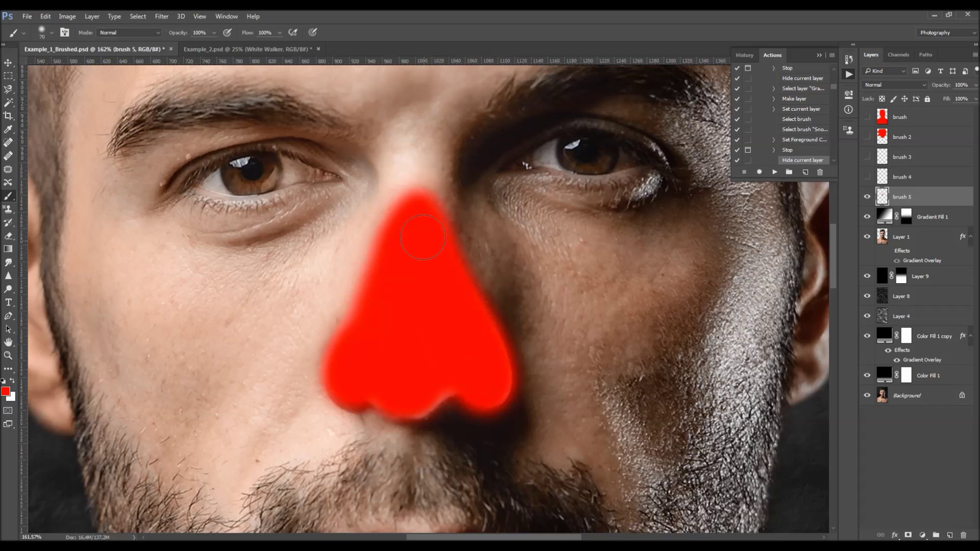
{"action": "left_click_drag", "start_coordinate": [390, 294], "coordinate": [415, 391]}
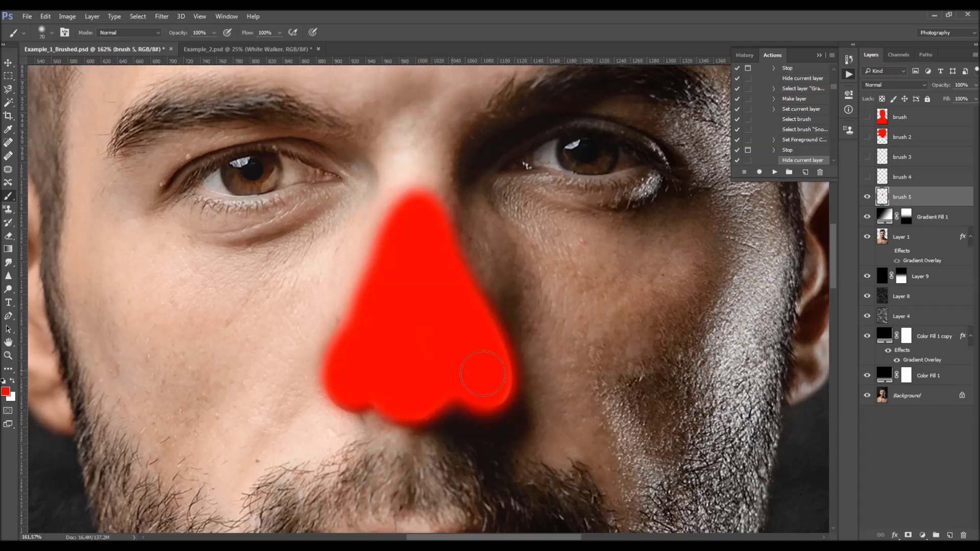
Resume the Snow Walker action up to its hair brushing pause
{"action": "key", "text": "v"}
{"action": "scroll", "coordinate": [454, 330], "scroll_direction": "down", "scroll_amount": 6}
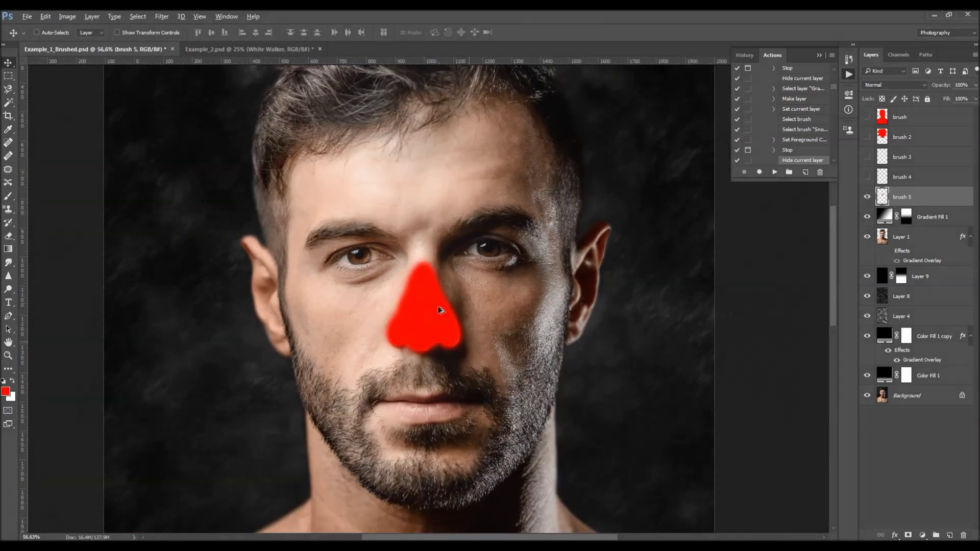
{"action": "left_click", "coordinate": [775, 171]}
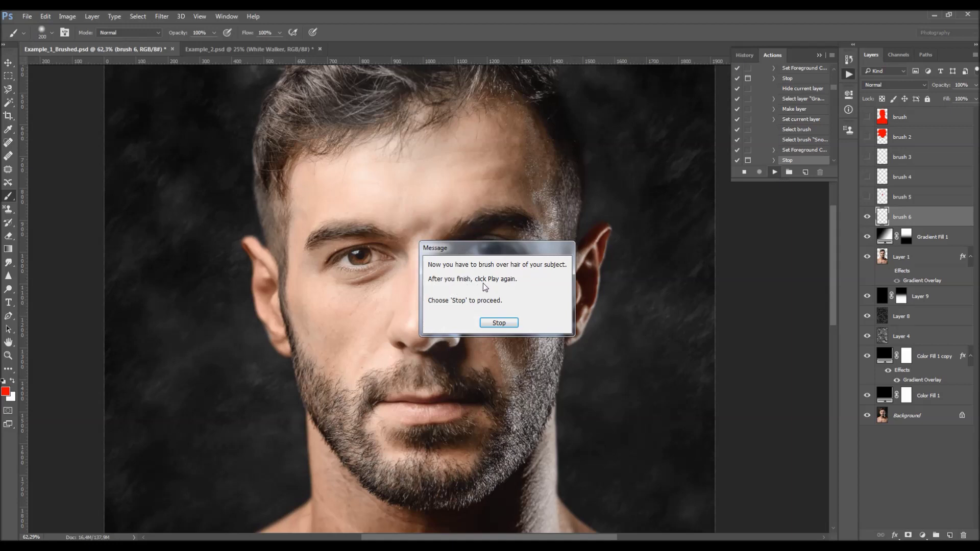
Paint red over the crown and front of the subject's hair on the brush 6 layer
{"action": "left_click", "coordinate": [496, 317]}
{"action": "scroll", "coordinate": [490, 301], "scroll_direction": "up", "scroll_amount": 8}
{"action": "scroll", "coordinate": [408, 174], "scroll_direction": "up", "scroll_amount": 1}
{"action": "mouse_move", "coordinate": [426, 141]}
{"action": "left_mouse_down"}
{"action": "mouse_move", "coordinate": [357, 160]}
{"action": "mouse_move", "coordinate": [397, 184]}
{"action": "mouse_move", "coordinate": [470, 162]}
{"action": "mouse_move", "coordinate": [472, 196]}
{"action": "mouse_move", "coordinate": [497, 196]}
{"action": "left_mouse_up"}
{"action": "key", "text": "bracketleft"}
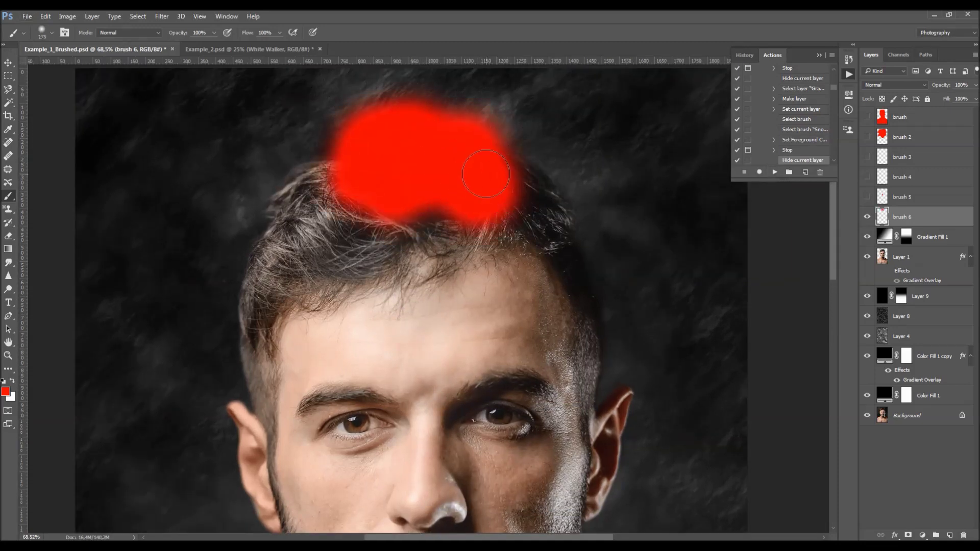
{"action": "key", "text": "bracketright"}
{"action": "key", "text": "bracketright"}
{"action": "mouse_move", "coordinate": [444, 204]}
{"action": "left_mouse_down"}
{"action": "mouse_move", "coordinate": [429, 227]}
{"action": "mouse_move", "coordinate": [314, 232]}
{"action": "mouse_move", "coordinate": [308, 168]}
{"action": "mouse_move", "coordinate": [267, 224]}
{"action": "mouse_move", "coordinate": [273, 246]}
{"action": "mouse_move", "coordinate": [324, 276]}
{"action": "left_mouse_up"}
Extend the red over the remaining top hair towards the shaded side of the head with a 175 px brush
{"action": "scroll", "coordinate": [313, 178], "scroll_direction": "down", "scroll_amount": 2}
{"action": "key", "text": "bracketleft"}
{"action": "key", "text": "bracketleft"}
{"action": "scroll", "coordinate": [324, 276], "scroll_direction": "down", "scroll_amount": 4}
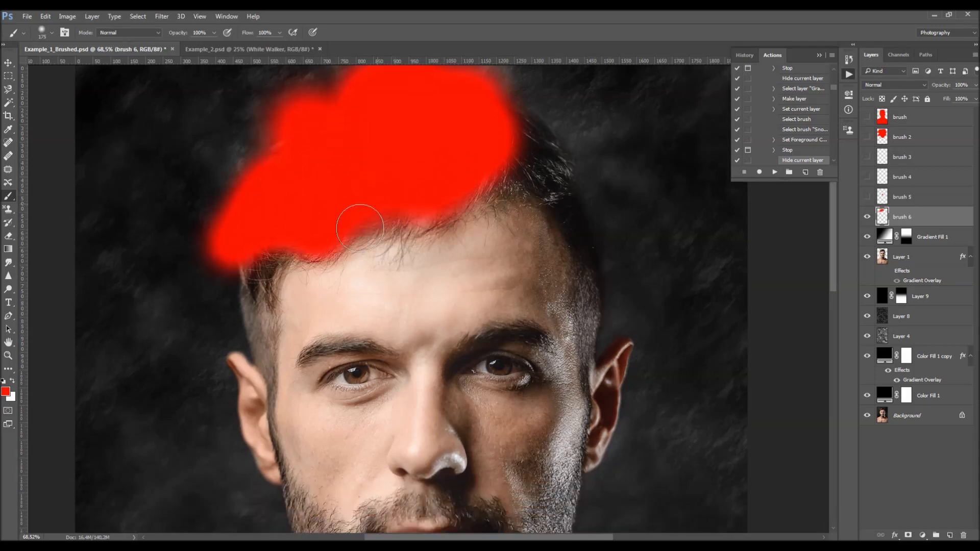
{"action": "scroll", "coordinate": [534, 220], "scroll_direction": "up", "scroll_amount": 4}
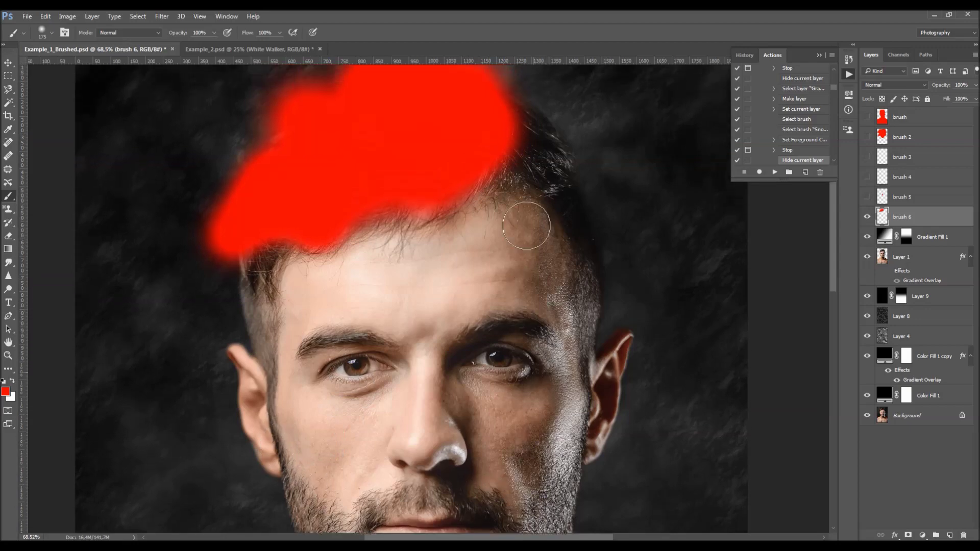
{"action": "scroll", "coordinate": [541, 129], "scroll_direction": "up", "scroll_amount": 3}
{"action": "mouse_move", "coordinate": [489, 148]}
{"action": "left_mouse_down"}
{"action": "mouse_move", "coordinate": [558, 204]}
{"action": "mouse_move", "coordinate": [492, 219]}
{"action": "mouse_move", "coordinate": [594, 245]}
{"action": "left_mouse_up"}
Reduce the brush to 125 px and paint red down the shaded-side temple and along the front hairline
{"action": "scroll", "coordinate": [595, 240], "scroll_direction": "down", "scroll_amount": 5}
{"action": "key", "text": "bracketleft"}
{"action": "key", "text": "bracketleft"}
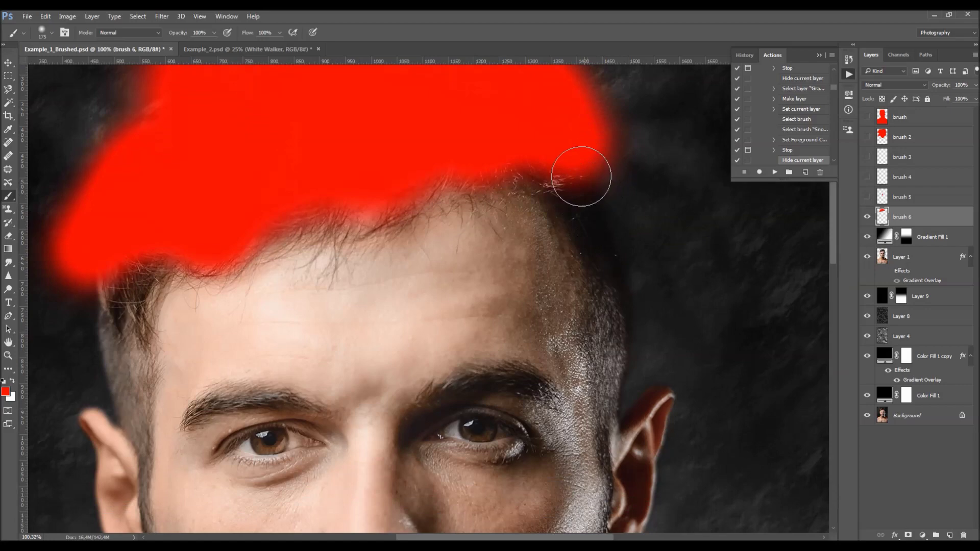
{"action": "mouse_move", "coordinate": [589, 191]}
{"action": "left_mouse_down"}
{"action": "mouse_move", "coordinate": [617, 246]}
{"action": "mouse_move", "coordinate": [608, 209]}
{"action": "mouse_move", "coordinate": [618, 302]}
{"action": "left_mouse_up"}
{"action": "scroll", "coordinate": [617, 250], "scroll_direction": "down", "scroll_amount": 2}
{"action": "key", "text": "bracketleft"}
{"action": "key", "text": "bracketright"}
{"action": "left_click_drag", "start_coordinate": [518, 112], "coordinate": [554, 123]}
{"action": "left_click_drag", "start_coordinate": [384, 170], "coordinate": [340, 131]}
Paint red over the short hair on the lit side of the head, from the hairline to above the ear
{"action": "scroll", "coordinate": [240, 156], "scroll_direction": "down", "scroll_amount": 4}
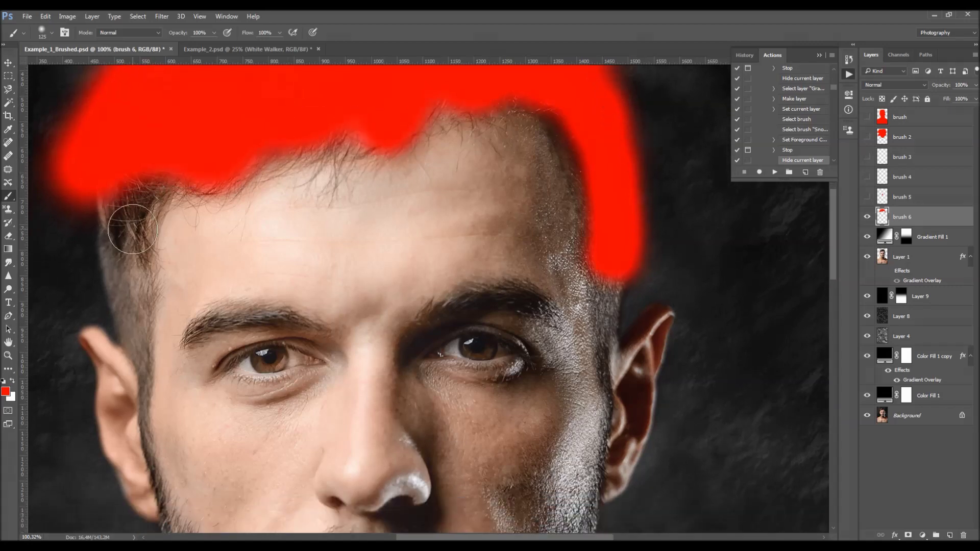
{"action": "scroll", "coordinate": [261, 224], "scroll_direction": "down", "scroll_amount": 3}
{"action": "scroll", "coordinate": [84, 247], "scroll_direction": "up", "scroll_amount": 4}
{"action": "scroll", "coordinate": [84, 247], "scroll_direction": "up", "scroll_amount": 3}
{"action": "scroll", "coordinate": [153, 205], "scroll_direction": "up", "scroll_amount": 2}
{"action": "mouse_move", "coordinate": [175, 132]}
{"action": "left_mouse_down"}
{"action": "mouse_move", "coordinate": [231, 127]}
{"action": "mouse_move", "coordinate": [199, 190]}
{"action": "mouse_move", "coordinate": [203, 281]}
{"action": "left_mouse_up"}
{"action": "scroll", "coordinate": [131, 306], "scroll_direction": "down", "scroll_amount": 1}
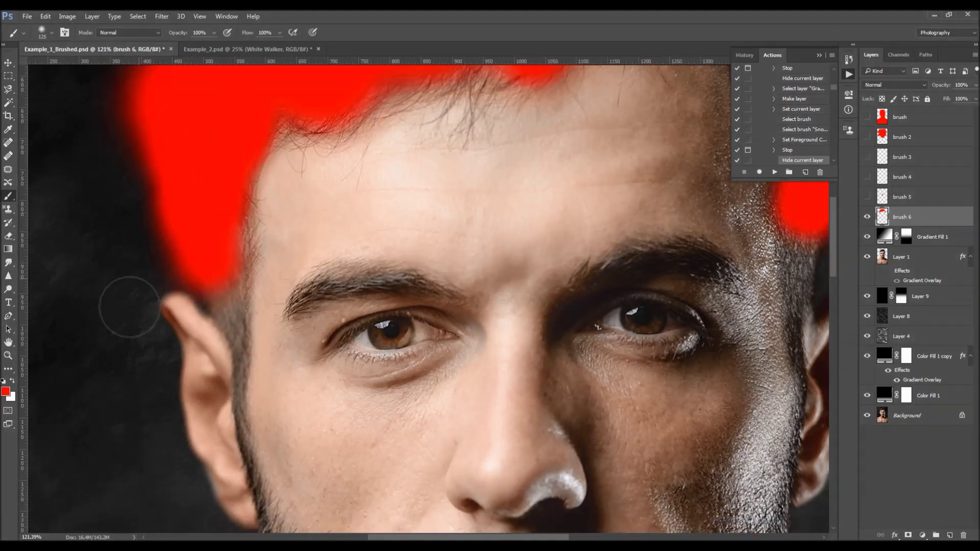
{"action": "scroll", "coordinate": [123, 319], "scroll_direction": "up", "scroll_amount": 3}
{"action": "scroll", "coordinate": [211, 264], "scroll_direction": "down", "scroll_amount": 1}
{"action": "left_click_drag", "start_coordinate": [258, 255], "coordinate": [264, 278]}
Reduce the brush to 50 px and paint red down the lit-side sideburn in front of the ear to the beard
{"action": "key", "text": "bracketleft"}
{"action": "key", "text": "bracketleft"}
{"action": "scroll", "coordinate": [250, 300], "scroll_direction": "down", "scroll_amount": 4}
{"action": "mouse_move", "coordinate": [262, 191]}
{"action": "left_mouse_down"}
{"action": "mouse_move", "coordinate": [274, 308]}
{"action": "mouse_move", "coordinate": [310, 440]}
{"action": "mouse_move", "coordinate": [345, 503]}
{"action": "left_mouse_up"}
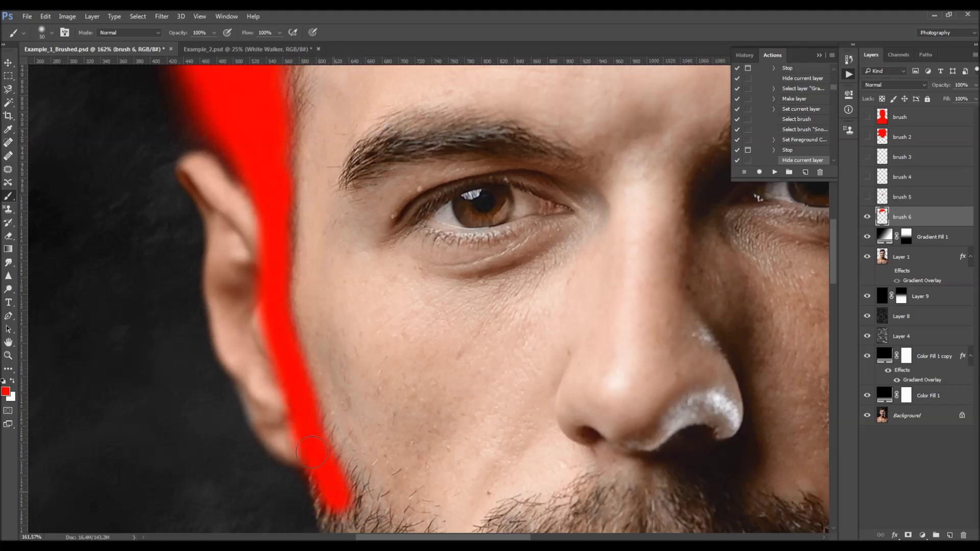
Erase the excess red along the lit-side ear with a 40 px Eraser so the sideburn strip clears the ear
{"action": "scroll", "coordinate": [344, 502], "scroll_direction": "down", "scroll_amount": 3}
{"action": "key", "text": "e"}
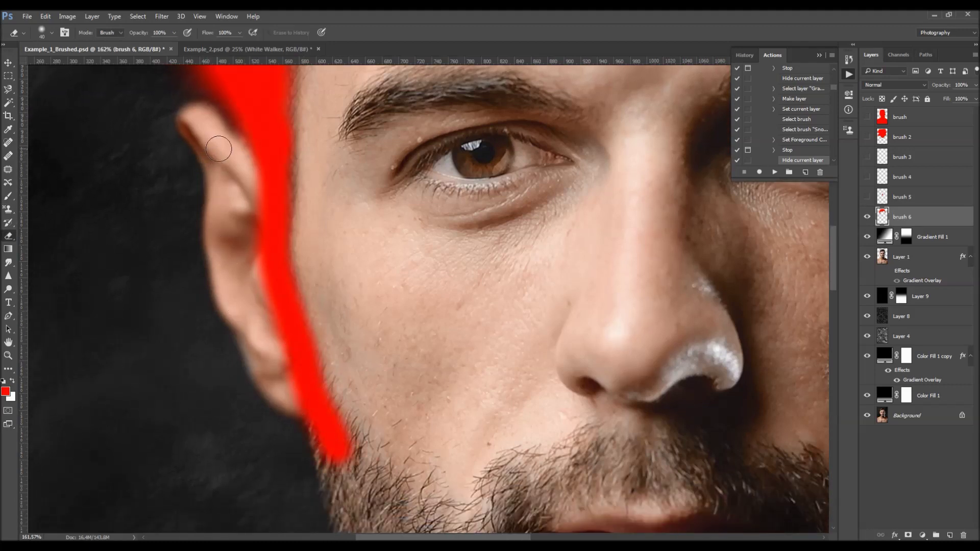
{"action": "right_click", "coordinate": [239, 169]}
{"action": "left_click", "coordinate": [255, 242]}
{"action": "left_click", "coordinate": [241, 230]}
{"action": "mouse_move", "coordinate": [226, 172]}
{"action": "left_mouse_down"}
{"action": "mouse_move", "coordinate": [244, 179]}
{"action": "mouse_move", "coordinate": [253, 203]}
{"action": "left_mouse_up"}
{"action": "left_click_drag", "start_coordinate": [255, 266], "coordinate": [261, 287]}
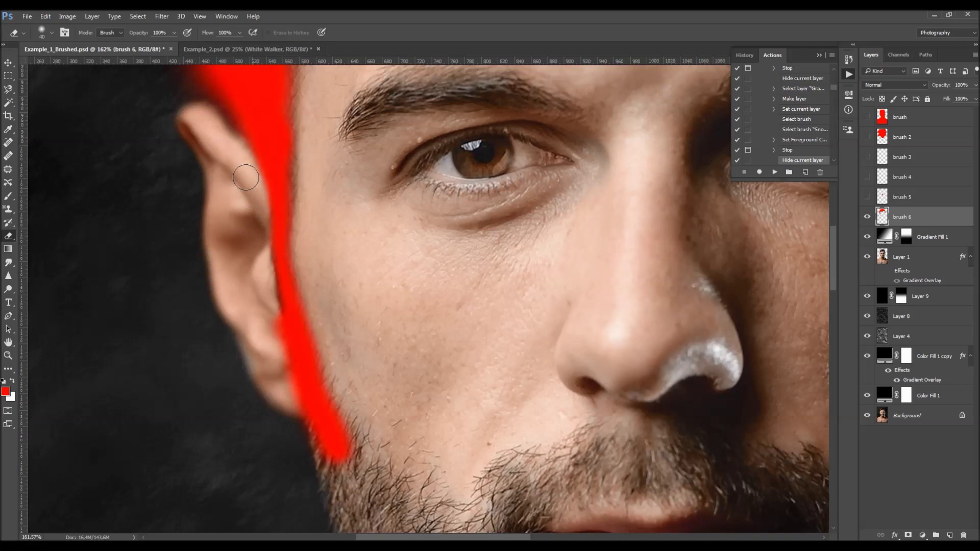
{"action": "scroll", "coordinate": [259, 244], "scroll_direction": "down", "scroll_amount": 3}
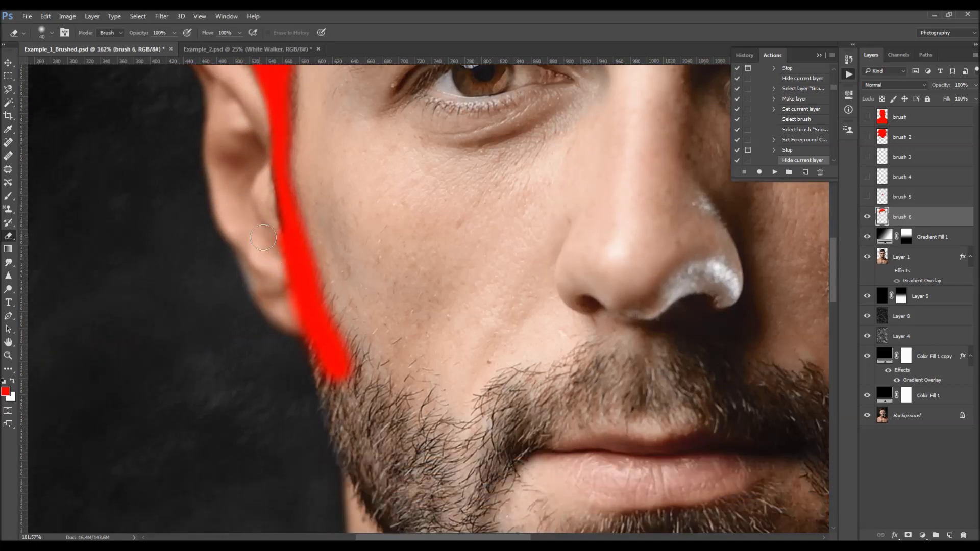
{"action": "mouse_move", "coordinate": [271, 283]}
{"action": "left_mouse_down"}
{"action": "mouse_move", "coordinate": [284, 345]}
{"action": "mouse_move", "coordinate": [289, 326]}
{"action": "left_mouse_up"}
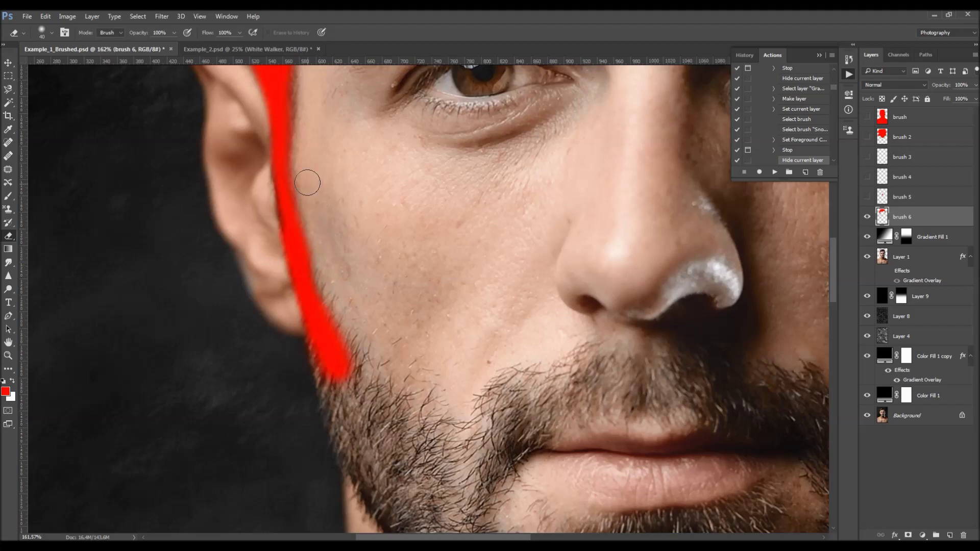
Paint red over the beard from the lit-side sideburn down along the jaw with the 50 px Brush
{"action": "scroll", "coordinate": [317, 219], "scroll_direction": "down", "scroll_amount": 6}
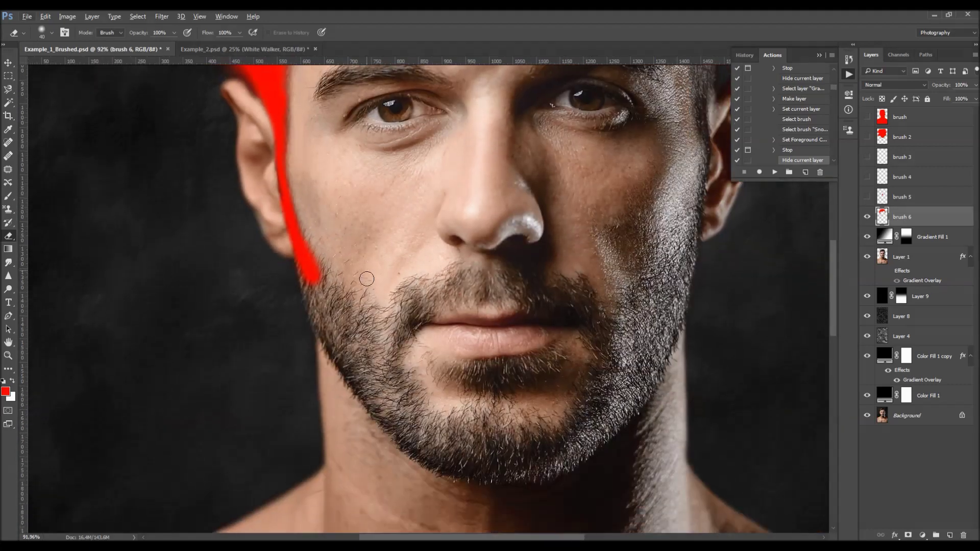
{"action": "key", "text": "b"}
{"action": "scroll", "coordinate": [350, 291], "scroll_direction": "up", "scroll_amount": 3}
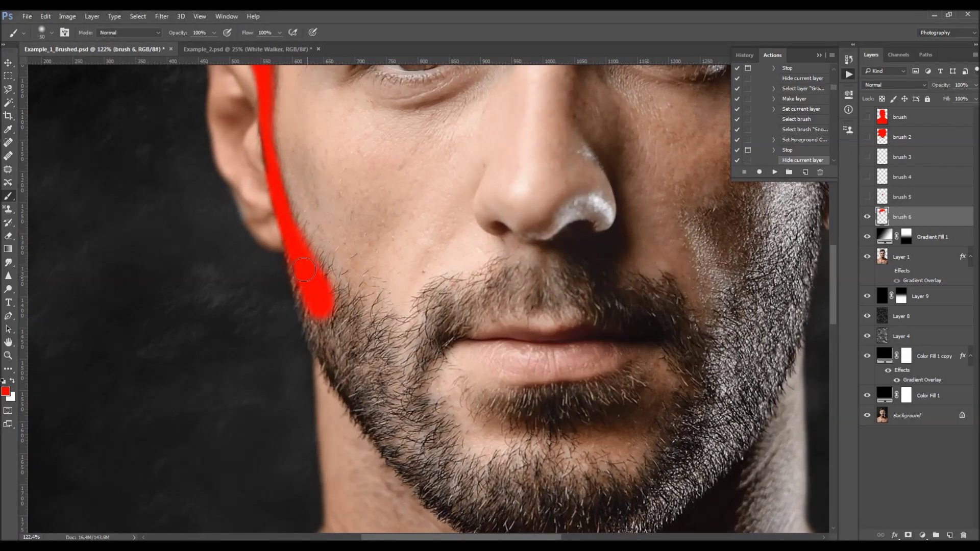
{"action": "left_click_drag", "start_coordinate": [305, 295], "coordinate": [342, 349]}
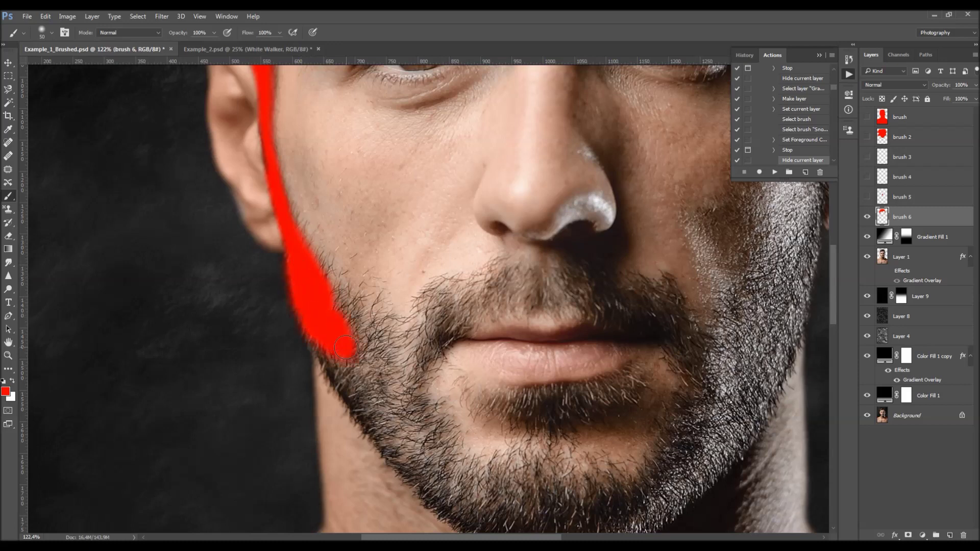
{"action": "scroll", "coordinate": [343, 349], "scroll_direction": "down", "scroll_amount": 2}
{"action": "left_click_drag", "start_coordinate": [323, 293], "coordinate": [418, 425]}
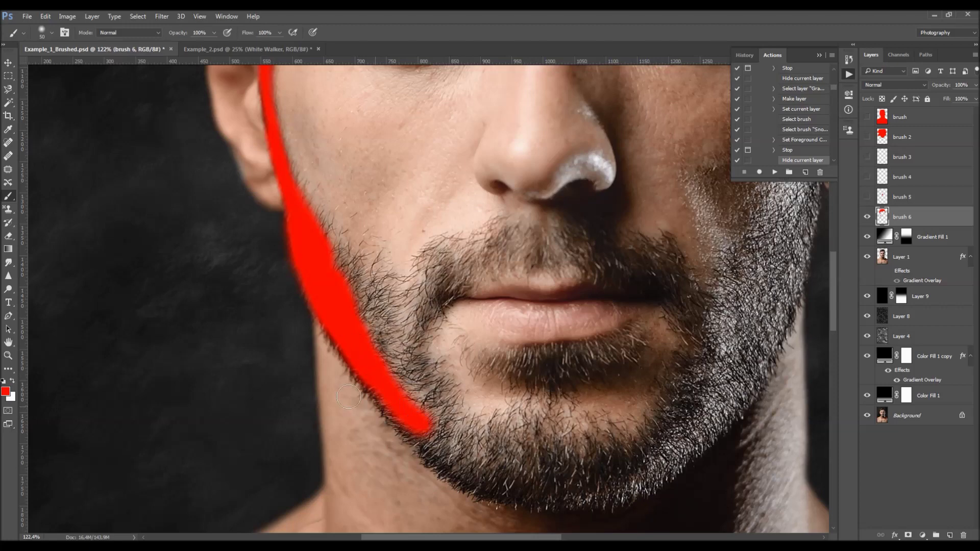
Continue the red along the beard's lower edge, under the chin and up the shaded-side jaw
{"action": "scroll", "coordinate": [418, 425], "scroll_direction": "down", "scroll_amount": 3}
{"action": "scroll", "coordinate": [474, 447], "scroll_direction": "up", "scroll_amount": 2}
{"action": "left_click", "coordinate": [438, 445]}
{"action": "mouse_move", "coordinate": [485, 448]}
{"action": "left_mouse_down"}
{"action": "mouse_move", "coordinate": [437, 455]}
{"action": "mouse_move", "coordinate": [353, 397]}
{"action": "mouse_move", "coordinate": [361, 416]}
{"action": "left_mouse_up"}
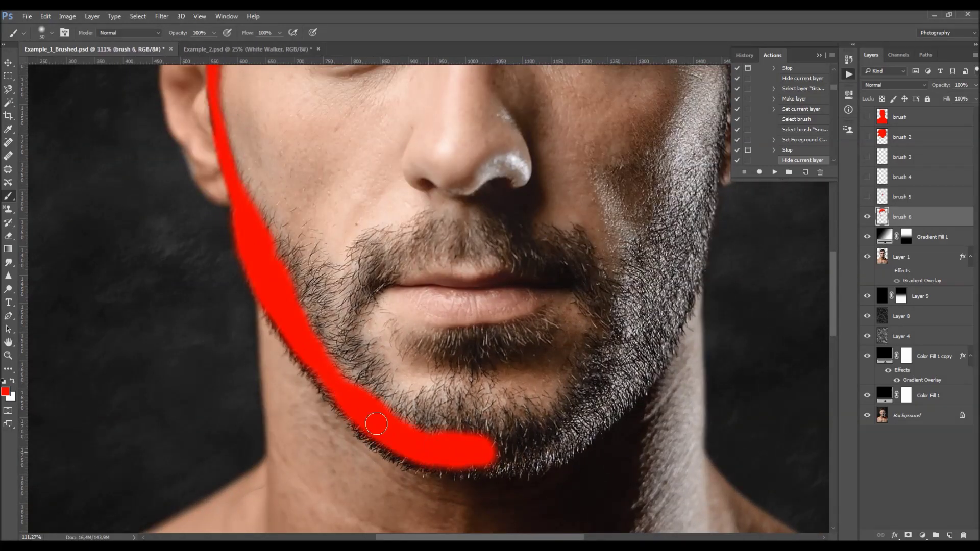
{"action": "mouse_move", "coordinate": [377, 429]}
{"action": "left_mouse_down"}
{"action": "mouse_move", "coordinate": [406, 457]}
{"action": "mouse_move", "coordinate": [513, 468]}
{"action": "mouse_move", "coordinate": [510, 459]}
{"action": "mouse_move", "coordinate": [528, 454]}
{"action": "left_mouse_up"}
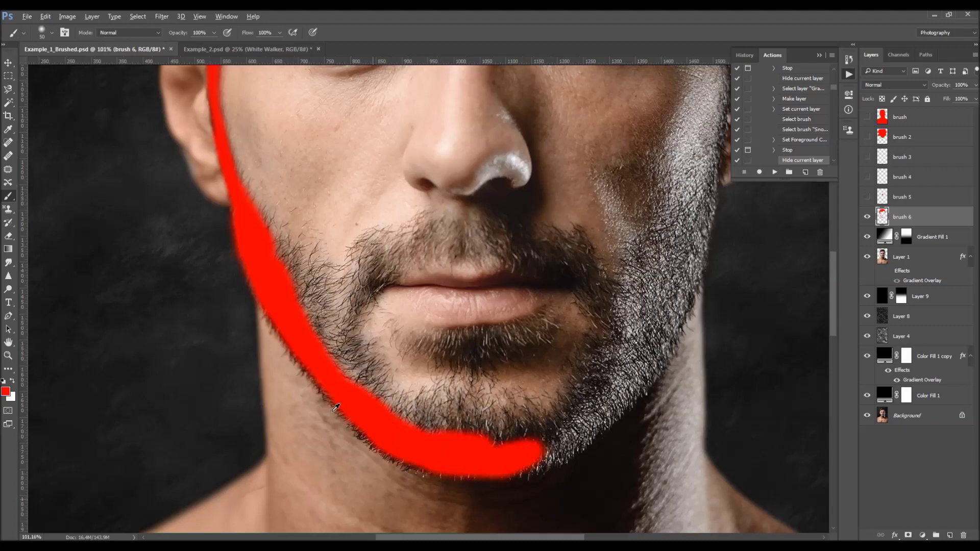
{"action": "scroll", "coordinate": [334, 409], "scroll_direction": "down", "scroll_amount": 3}
{"action": "scroll", "coordinate": [510, 418], "scroll_direction": "up", "scroll_amount": 4}
{"action": "mouse_move", "coordinate": [455, 443]}
{"action": "left_mouse_down"}
{"action": "mouse_move", "coordinate": [482, 460]}
{"action": "mouse_move", "coordinate": [551, 408]}
{"action": "mouse_move", "coordinate": [545, 396]}
{"action": "left_mouse_up"}
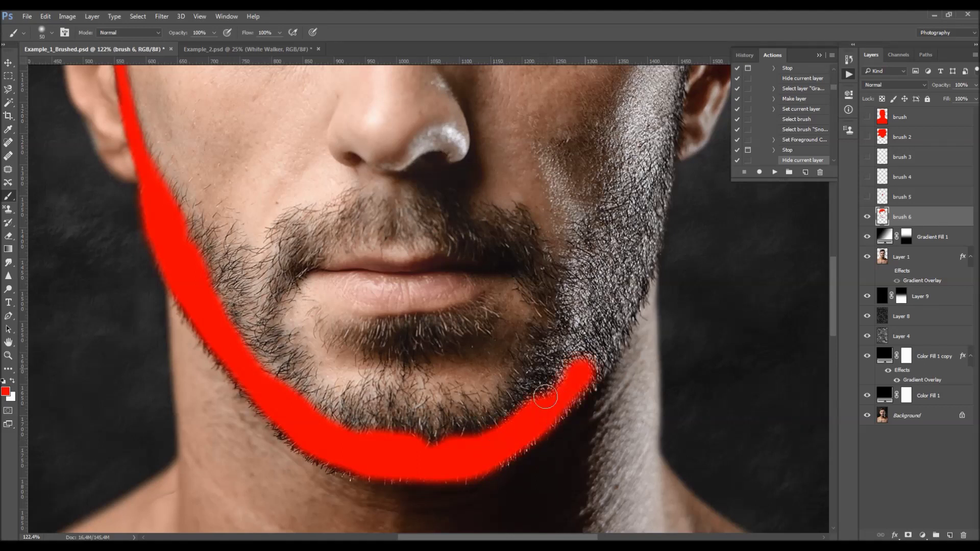
Enlarge the brush to 80 px and paint red over the chin beard, lit-side cheek beard, moustache and patch below the lip
{"action": "key", "text": "bracketright"}
{"action": "key", "text": "bracketright"}
{"action": "key", "text": "bracketright"}
{"action": "key", "text": "bracketright"}
{"action": "mouse_move", "coordinate": [429, 429]}
{"action": "left_mouse_down"}
{"action": "mouse_move", "coordinate": [370, 417]}
{"action": "mouse_move", "coordinate": [470, 426]}
{"action": "mouse_move", "coordinate": [389, 389]}
{"action": "mouse_move", "coordinate": [395, 341]}
{"action": "mouse_move", "coordinate": [427, 332]}
{"action": "mouse_move", "coordinate": [360, 334]}
{"action": "left_mouse_up"}
{"action": "key", "text": "bracketleft"}
{"action": "key", "text": "bracketright"}
{"action": "left_click", "coordinate": [210, 264]}
{"action": "mouse_move", "coordinate": [209, 263]}
{"action": "left_mouse_down"}
{"action": "mouse_move", "coordinate": [176, 211]}
{"action": "mouse_move", "coordinate": [230, 278]}
{"action": "mouse_move", "coordinate": [222, 267]}
{"action": "mouse_move", "coordinate": [227, 315]}
{"action": "mouse_move", "coordinate": [252, 351]}
{"action": "mouse_move", "coordinate": [347, 415]}
{"action": "mouse_move", "coordinate": [284, 367]}
{"action": "mouse_move", "coordinate": [256, 329]}
{"action": "mouse_move", "coordinate": [292, 233]}
{"action": "mouse_move", "coordinate": [329, 243]}
{"action": "mouse_move", "coordinate": [336, 224]}
{"action": "mouse_move", "coordinate": [308, 232]}
{"action": "mouse_move", "coordinate": [384, 228]}
{"action": "mouse_move", "coordinate": [412, 211]}
{"action": "mouse_move", "coordinate": [427, 227]}
{"action": "mouse_move", "coordinate": [459, 224]}
{"action": "mouse_move", "coordinate": [476, 240]}
{"action": "mouse_move", "coordinate": [509, 230]}
{"action": "mouse_move", "coordinate": [545, 298]}
{"action": "mouse_move", "coordinate": [550, 347]}
{"action": "left_mouse_up"}
{"action": "left_click_drag", "start_coordinate": [477, 323], "coordinate": [346, 333]}
{"action": "scroll", "coordinate": [301, 318], "scroll_direction": "down", "scroll_amount": 5}
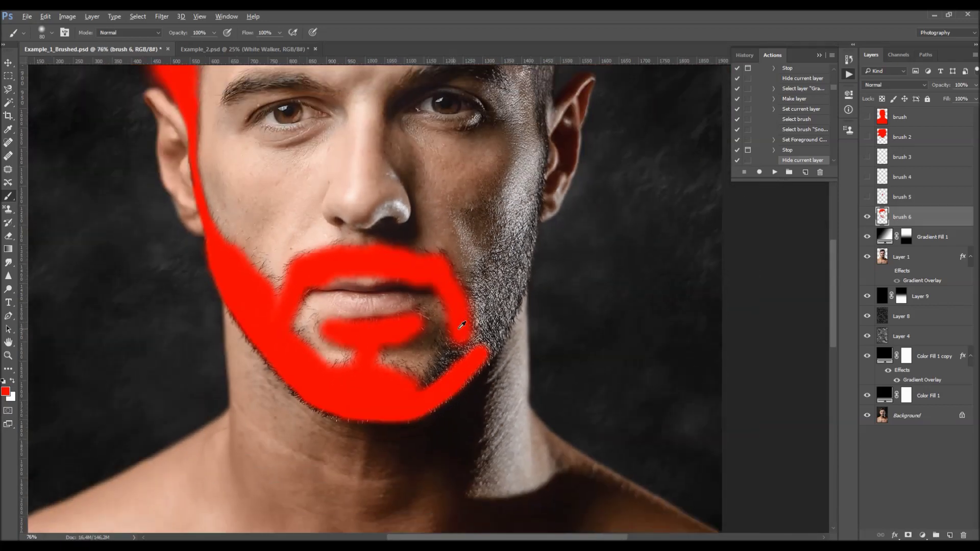
Fill the beard on the shaded side of the chin and cheek with red, using 60 px and 50 px brushes
{"action": "scroll", "coordinate": [462, 325], "scroll_direction": "up", "scroll_amount": 3}
{"action": "left_click_drag", "start_coordinate": [466, 338], "coordinate": [453, 372]}
{"action": "mouse_move", "coordinate": [385, 414]}
{"action": "left_mouse_down"}
{"action": "mouse_move", "coordinate": [402, 407]}
{"action": "mouse_move", "coordinate": [418, 376]}
{"action": "left_mouse_up"}
{"action": "scroll", "coordinate": [449, 383], "scroll_direction": "up", "scroll_amount": 3}
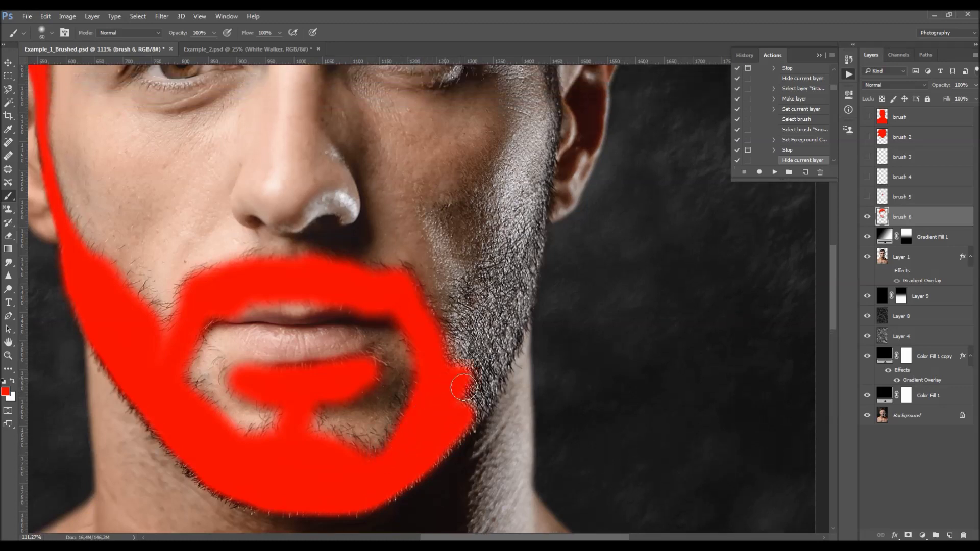
{"action": "mouse_move", "coordinate": [459, 411]}
{"action": "left_mouse_down"}
{"action": "mouse_move", "coordinate": [494, 327]}
{"action": "mouse_move", "coordinate": [446, 382]}
{"action": "mouse_move", "coordinate": [520, 286]}
{"action": "left_mouse_up"}
{"action": "scroll", "coordinate": [475, 372], "scroll_direction": "up", "scroll_amount": 2}
{"action": "key", "text": "]"}
{"action": "key", "text": "["}
{"action": "mouse_move", "coordinate": [460, 442]}
{"action": "left_mouse_down"}
{"action": "mouse_move", "coordinate": [489, 412]}
{"action": "mouse_move", "coordinate": [482, 422]}
{"action": "mouse_move", "coordinate": [505, 359]}
{"action": "mouse_move", "coordinate": [495, 381]}
{"action": "left_mouse_up"}
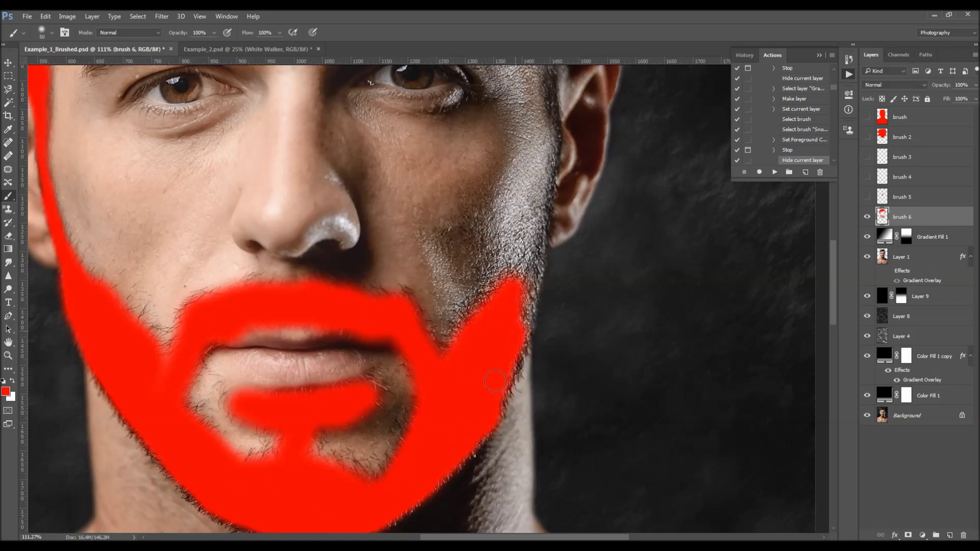
Reduce the brush to 30 px and paint red up the shaded-side sideburn in front of the ear
{"action": "key", "text": "["}
{"action": "left_click_drag", "start_coordinate": [523, 312], "coordinate": [541, 232]}
{"action": "scroll", "coordinate": [541, 233], "scroll_direction": "up", "scroll_amount": 3}
{"action": "key", "text": "["}
{"action": "mouse_move", "coordinate": [543, 303]}
{"action": "left_mouse_down"}
{"action": "mouse_move", "coordinate": [556, 224]}
{"action": "mouse_move", "coordinate": [551, 168]}
{"action": "left_mouse_up"}
{"action": "scroll", "coordinate": [534, 309], "scroll_direction": "down", "scroll_amount": 2}
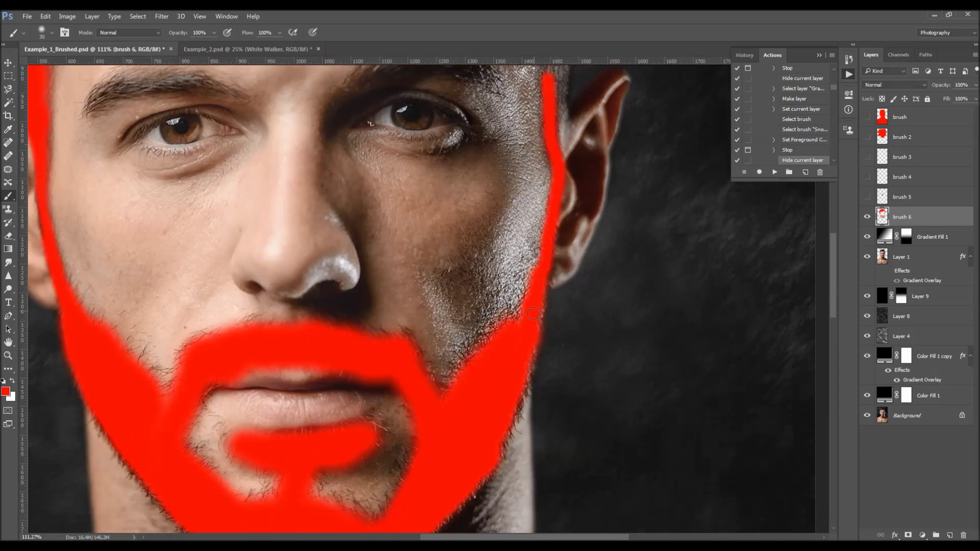
{"action": "scroll", "coordinate": [535, 304], "scroll_direction": "down", "scroll_amount": 2}
{"action": "key", "text": "e"}
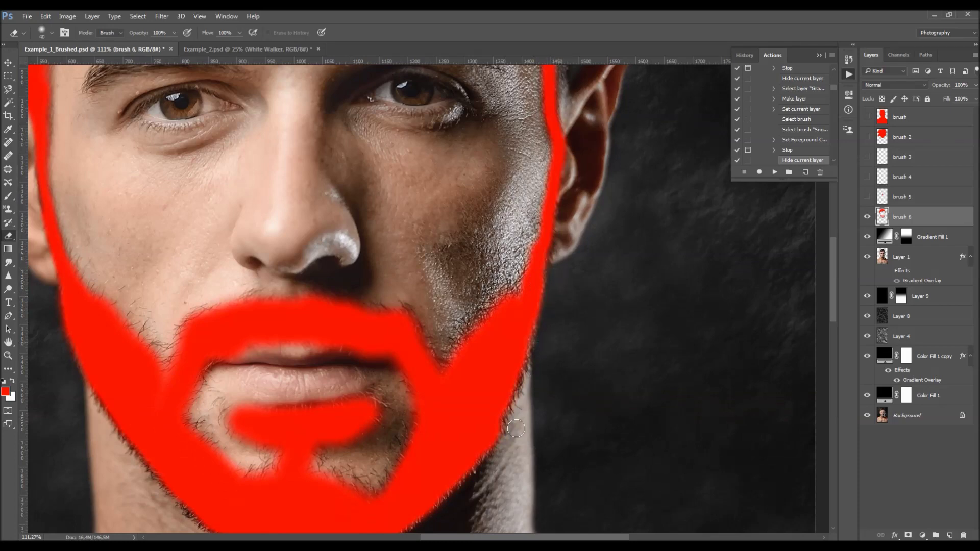
{"action": "scroll", "coordinate": [542, 317], "scroll_direction": "down", "scroll_amount": 3}
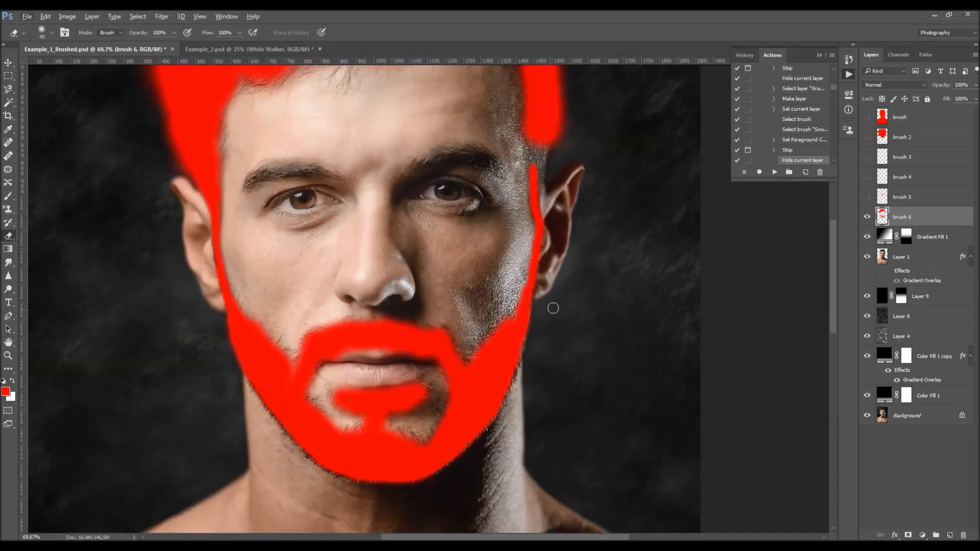
Set the brush to 40 px and paint red over the gap between the shaded-side sideburn and the temple hair
{"action": "scroll", "coordinate": [553, 214], "scroll_direction": "up", "scroll_amount": 3}
{"action": "scroll", "coordinate": [551, 278], "scroll_direction": "up", "scroll_amount": 3}
{"action": "key", "text": "b"}
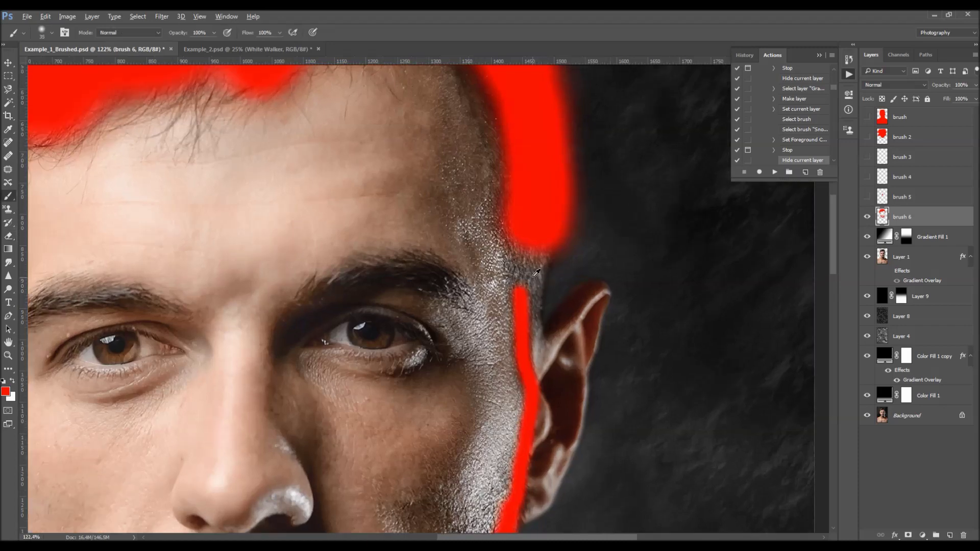
{"action": "scroll", "coordinate": [531, 273], "scroll_direction": "up", "scroll_amount": 2}
{"action": "key", "text": "]"}
{"action": "mouse_move", "coordinate": [528, 250]}
{"action": "left_mouse_down"}
{"action": "mouse_move", "coordinate": [526, 341]}
{"action": "mouse_move", "coordinate": [541, 238]}
{"action": "left_mouse_up"}
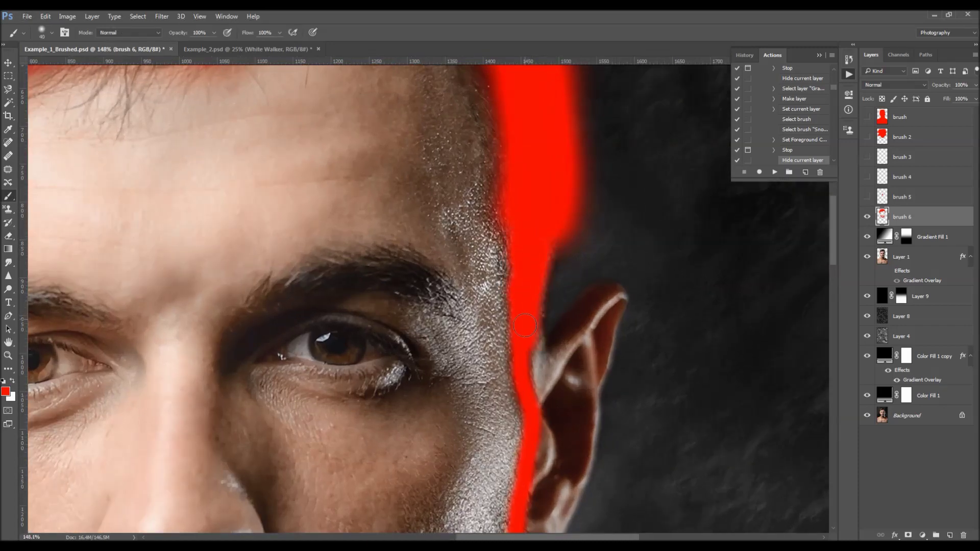
Check the red coverage of the hair, sideburns and beard across the whole portrait
{"action": "key", "text": "v"}
{"action": "scroll", "coordinate": [518, 226], "scroll_direction": "down", "scroll_amount": 6}
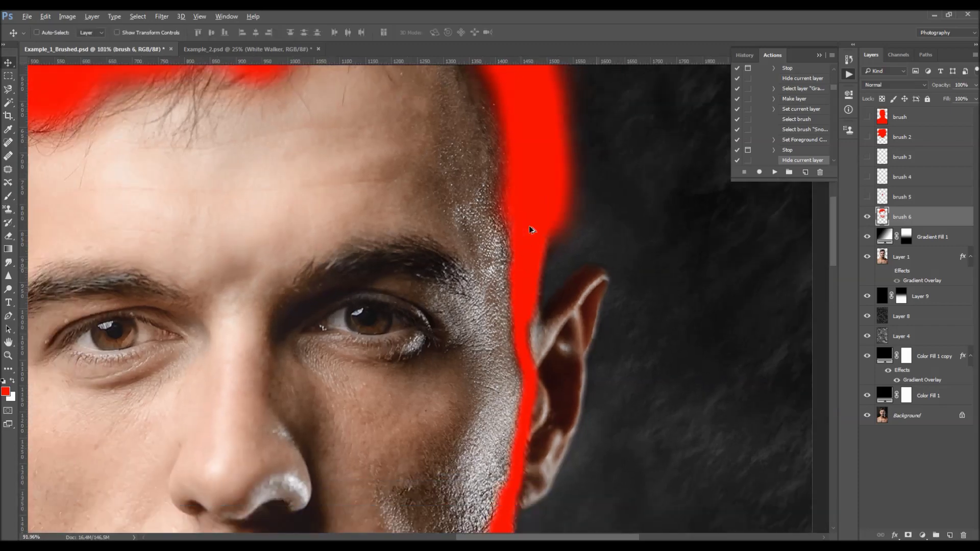
{"action": "scroll", "coordinate": [507, 214], "scroll_direction": "down", "scroll_amount": 2}
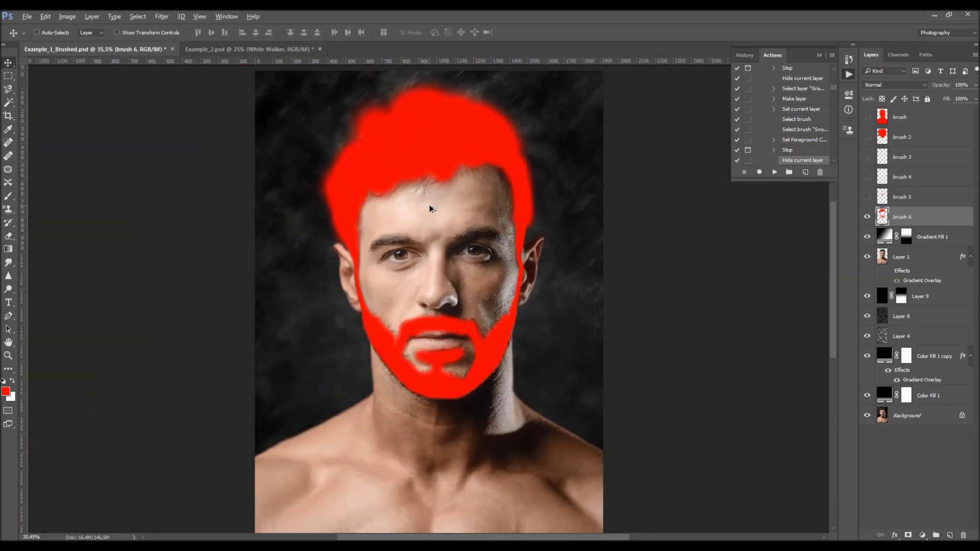
{"action": "scroll", "coordinate": [430, 208], "scroll_direction": "up", "scroll_amount": 1}
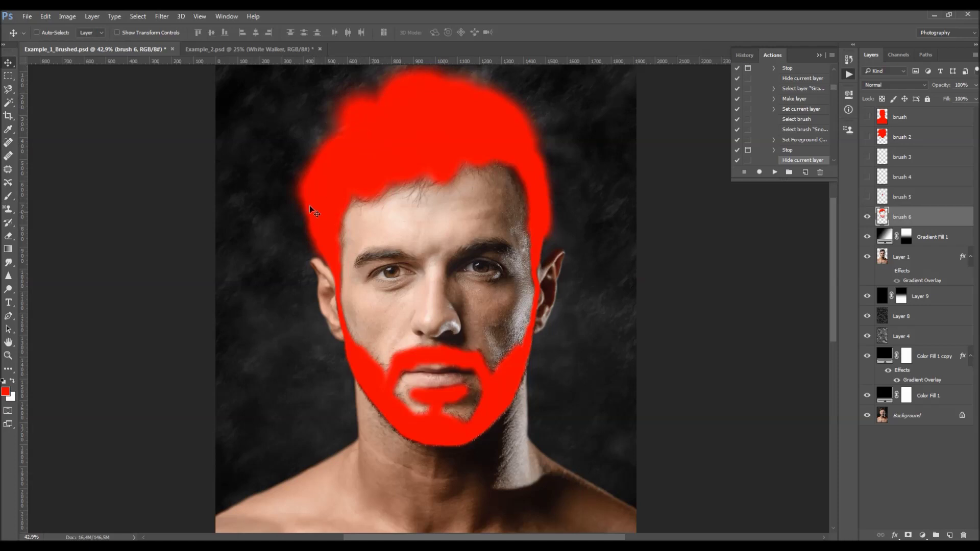
{"action": "scroll", "coordinate": [537, 159], "scroll_direction": "up", "scroll_amount": 3}
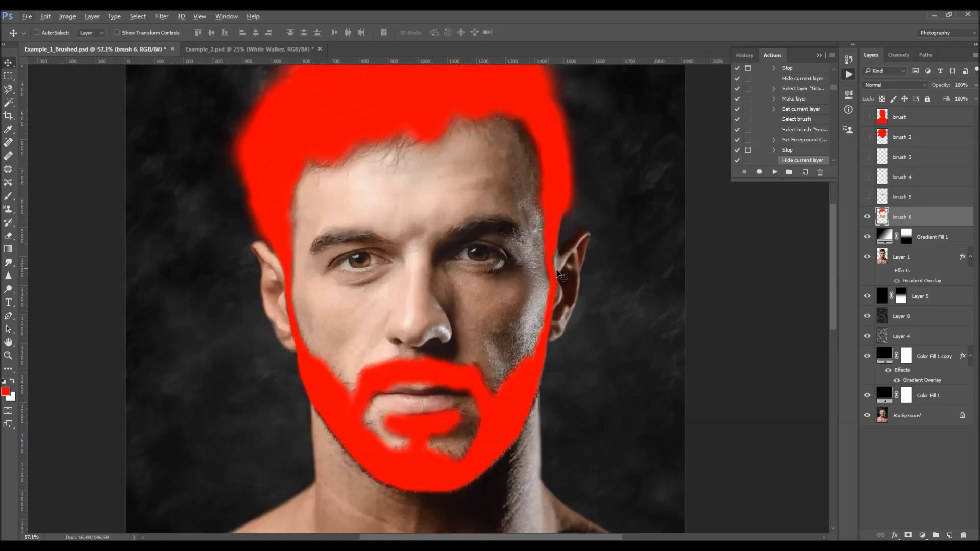
{"action": "key", "text": "b"}
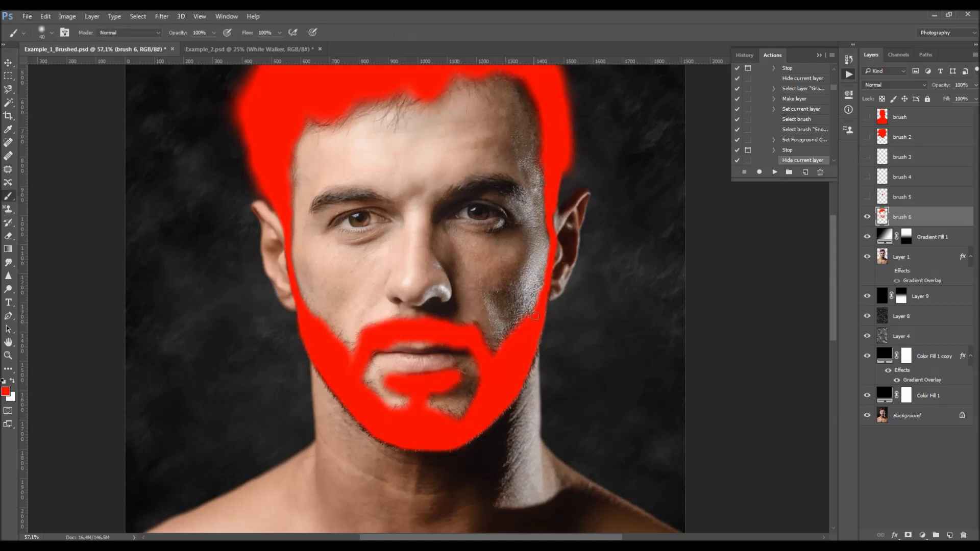
{"action": "key", "text": "v"}
{"action": "scroll", "coordinate": [357, 240], "scroll_direction": "down", "scroll_amount": 3}
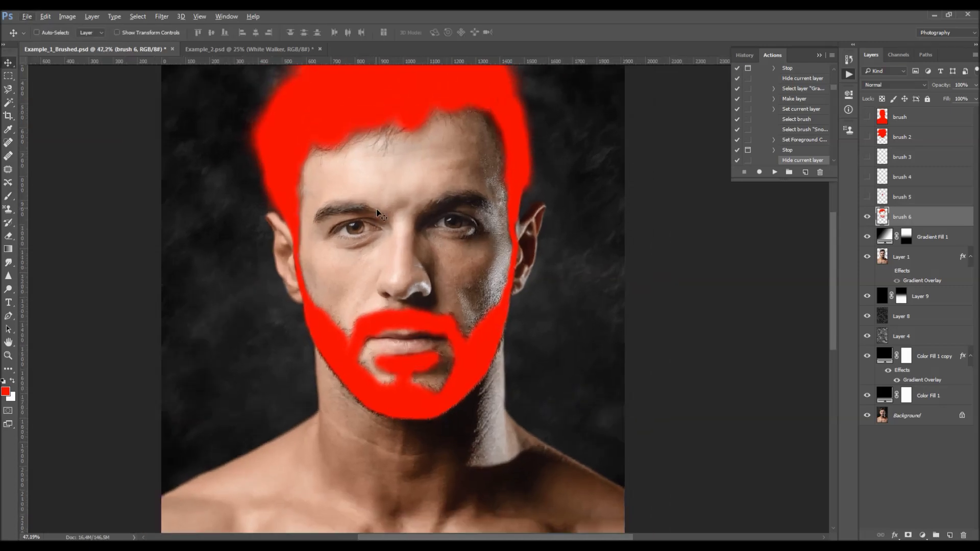
{"action": "scroll", "coordinate": [380, 217], "scroll_direction": "down", "scroll_amount": 1}
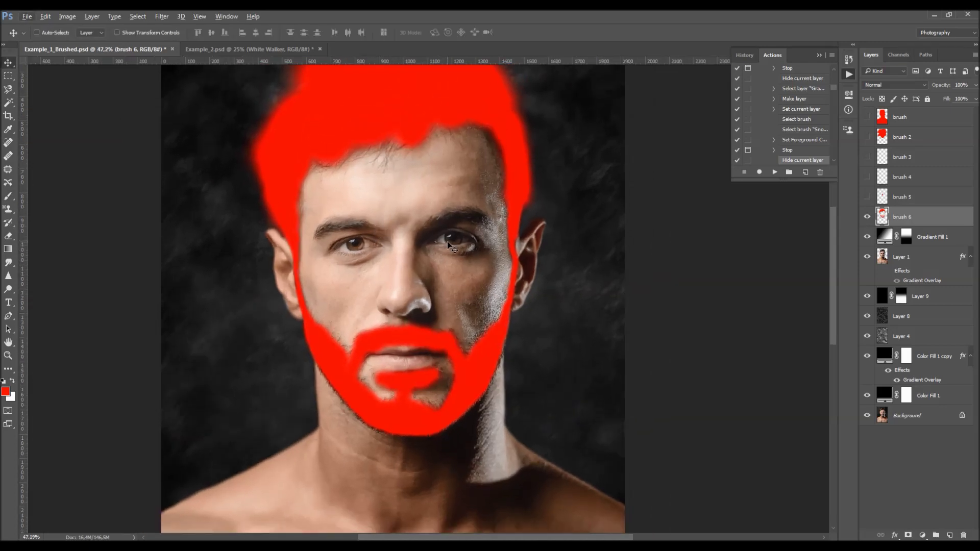
{"action": "scroll", "coordinate": [449, 243], "scroll_direction": "down", "scroll_amount": 2}
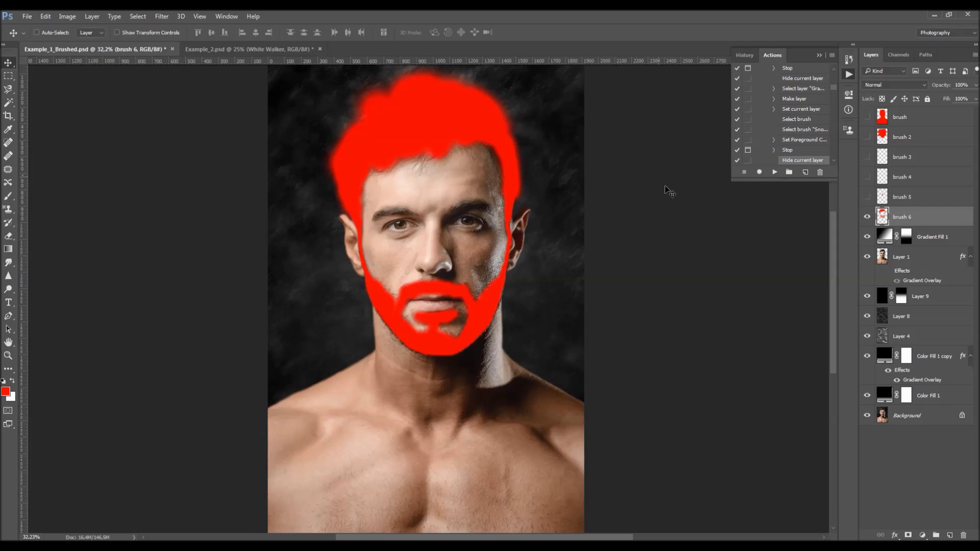
Resume the Snow Walker action, continue past its message and place the Texture file into the document
{"action": "left_click", "coordinate": [774, 172]}
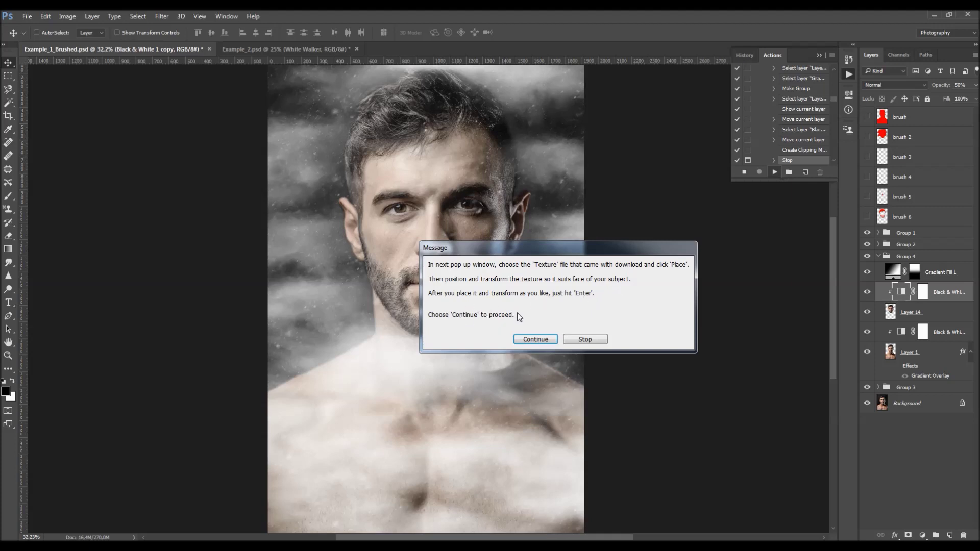
{"action": "left_click", "coordinate": [535, 339]}
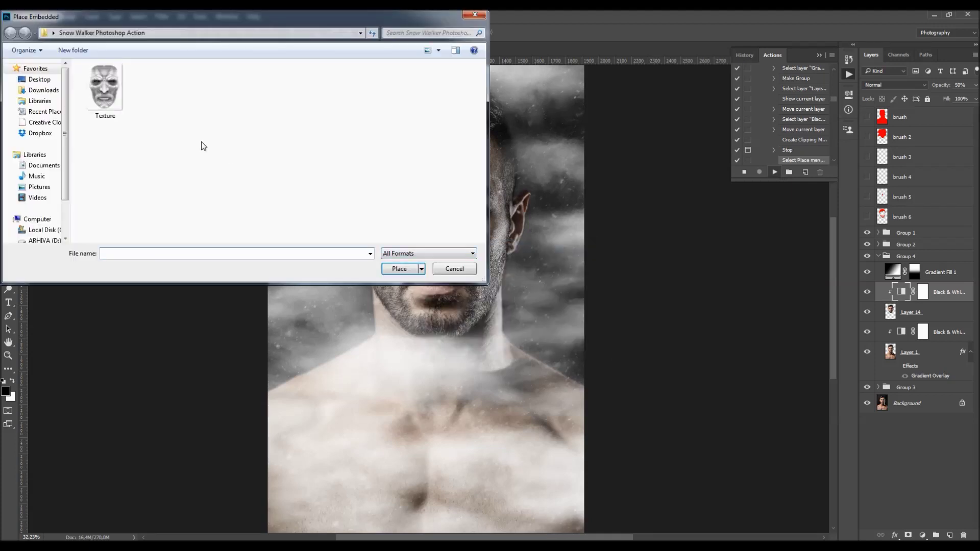
{"action": "left_click", "coordinate": [125, 99]}
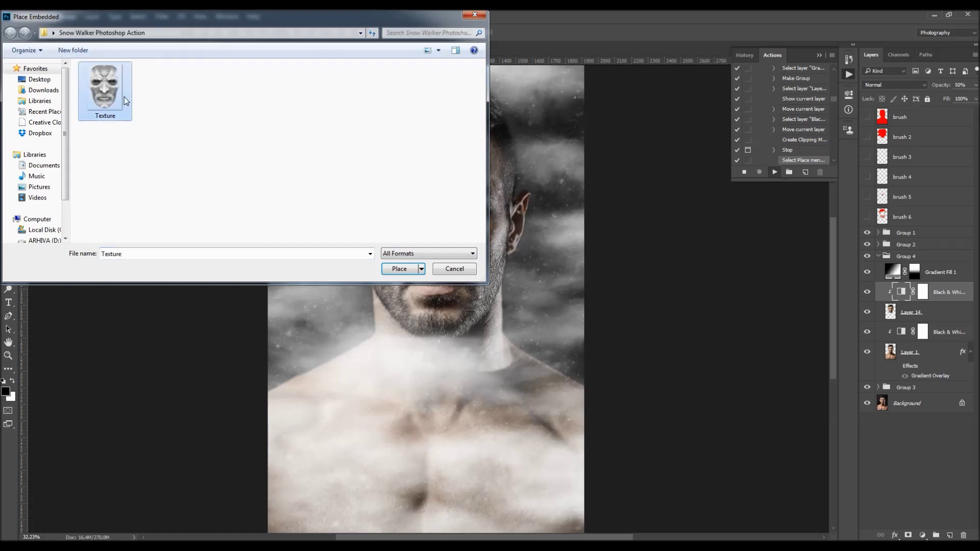
{"action": "left_click", "coordinate": [400, 269]}
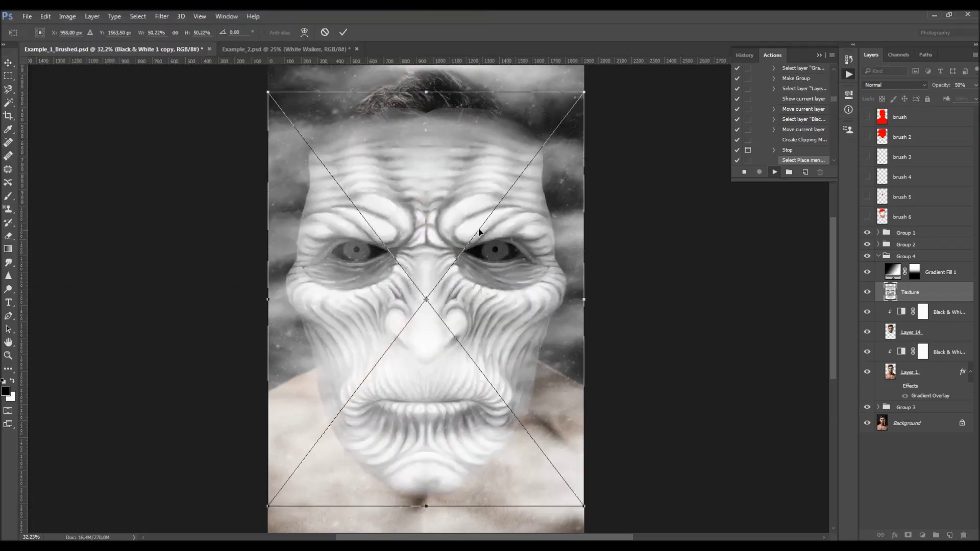
Scale the placed texture proportionally to 27.22% and move it over the subject's face
{"action": "scroll", "coordinate": [476, 209], "scroll_direction": "up", "scroll_amount": 2}
{"action": "left_click_drag", "start_coordinate": [142, 36], "coordinate": [128, 37]}
{"action": "left_click_drag", "start_coordinate": [436, 271], "coordinate": [446, 222]}
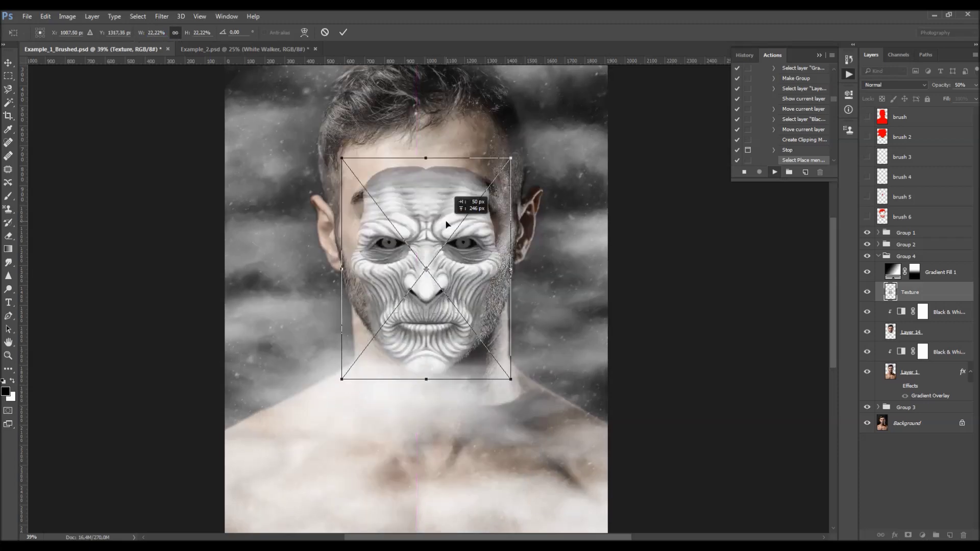
{"action": "scroll", "coordinate": [449, 224], "scroll_direction": "up", "scroll_amount": 2}
{"action": "left_click_drag", "start_coordinate": [143, 36], "coordinate": [149, 36]}
{"action": "left_click_drag", "start_coordinate": [458, 219], "coordinate": [464, 192]}
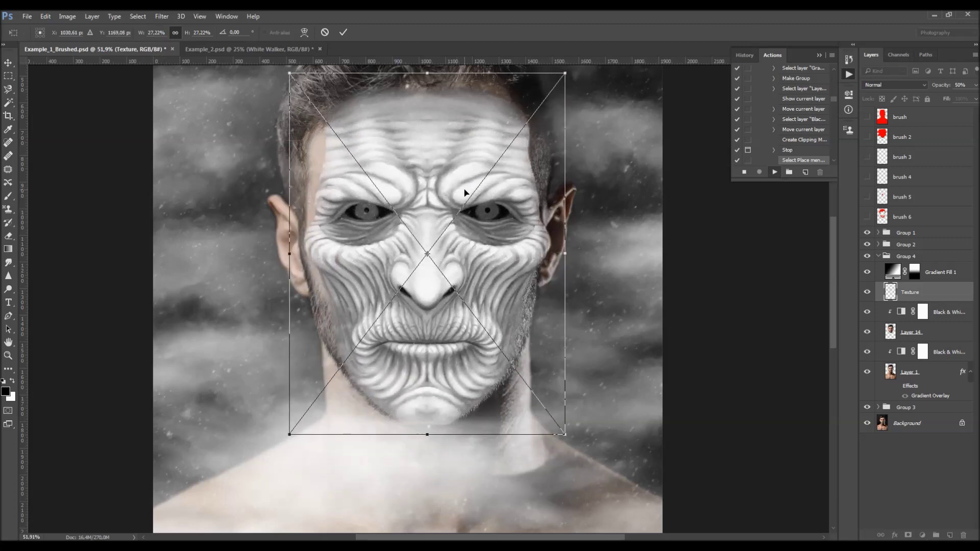
Lower the texture's opacity to 43% and shift it up to about Y 1140 px to fit the facial features
{"action": "scroll", "coordinate": [464, 192], "scroll_direction": "up", "scroll_amount": 2}
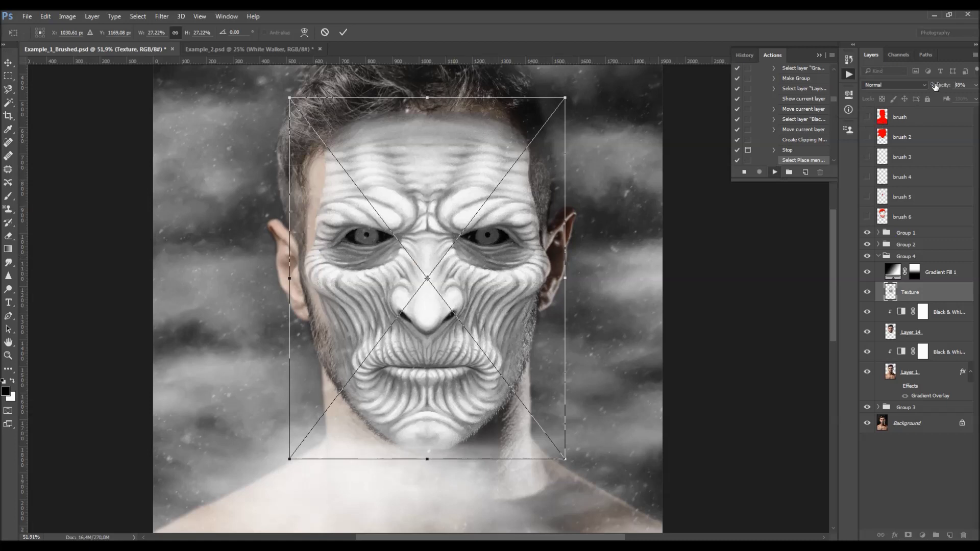
{"action": "left_click_drag", "start_coordinate": [935, 87], "coordinate": [918, 87]}
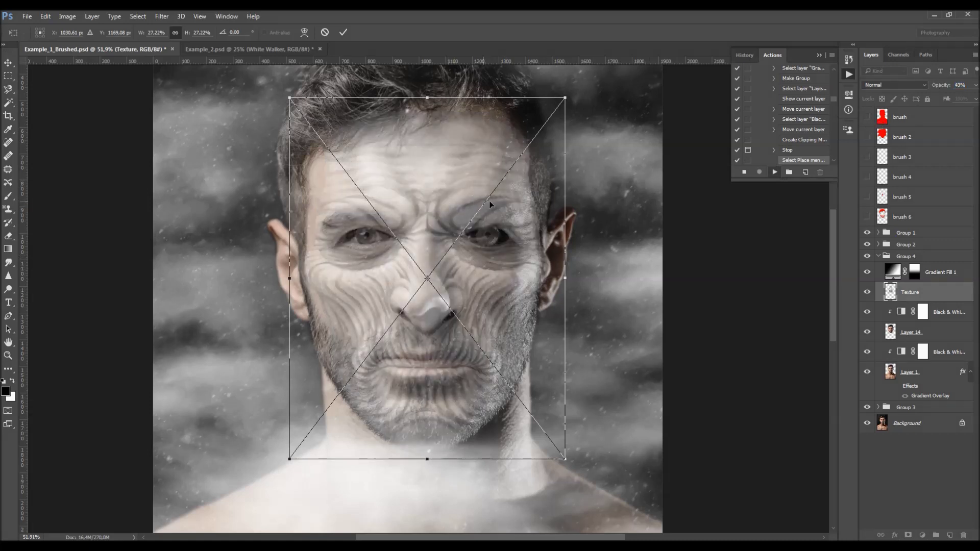
{"action": "left_click_drag", "start_coordinate": [445, 294], "coordinate": [446, 295]}
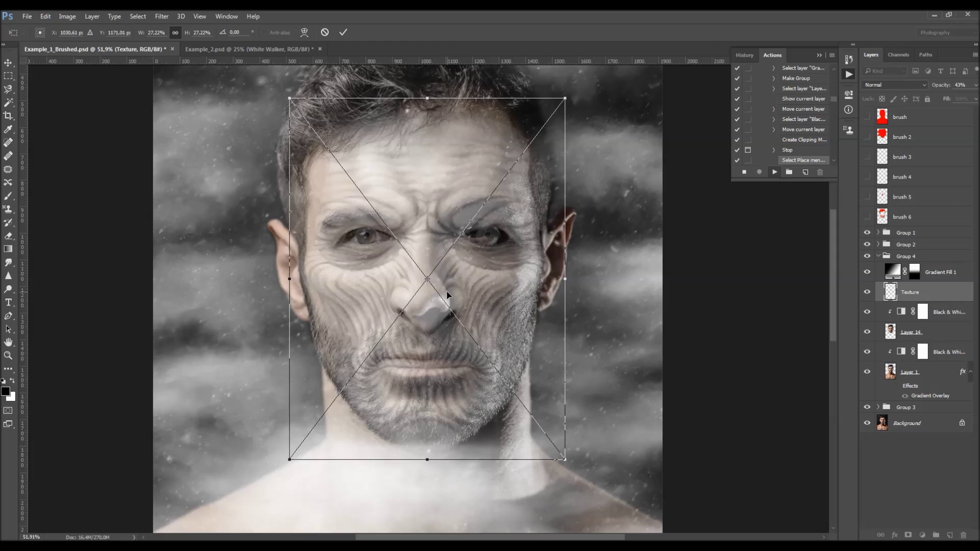
{"action": "key", "text": "shift+Up"}
{"action": "key", "text": "shift+Up"}
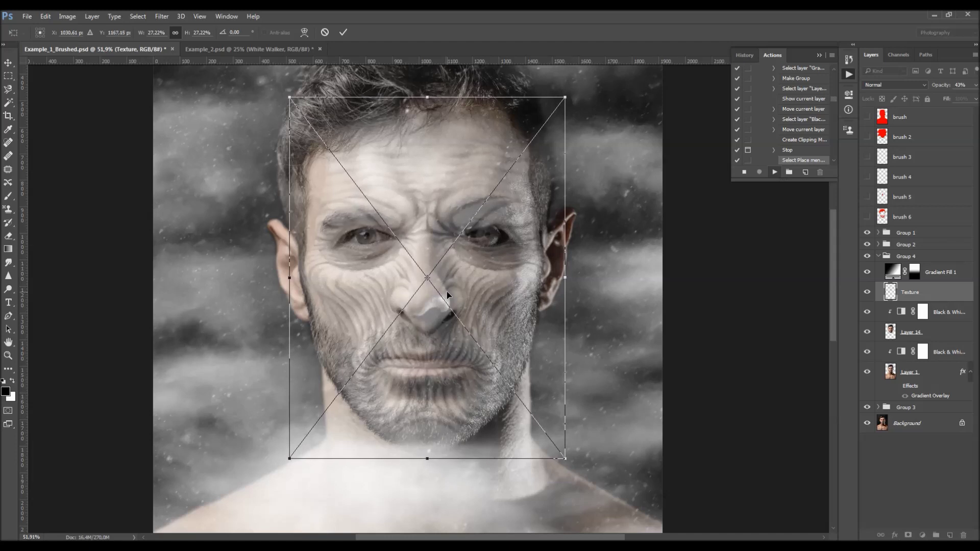
{"action": "key", "text": "Up"}
{"action": "key", "text": "Up"}
{"action": "key", "text": "Up"}
{"action": "key", "text": "Up"}
{"action": "key", "text": "Up"}
{"action": "key", "text": "Up"}
{"action": "key", "text": "Up"}
{"action": "key", "text": "Up"}
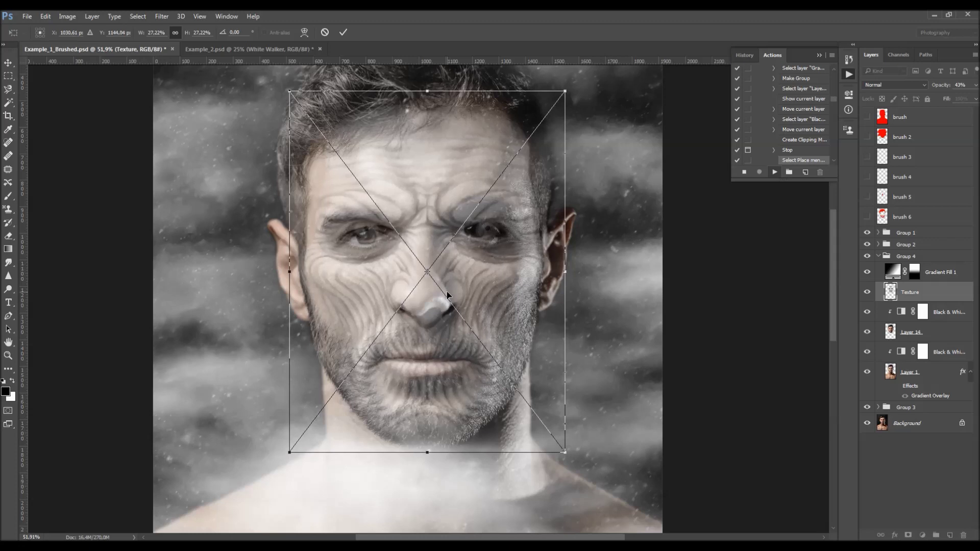
{"action": "key", "text": "Up"}
{"action": "key", "text": "Up"}
{"action": "key", "text": "Up"}
{"action": "key", "text": "Up"}
{"action": "key", "text": "Up"}
{"action": "key", "text": "Up"}
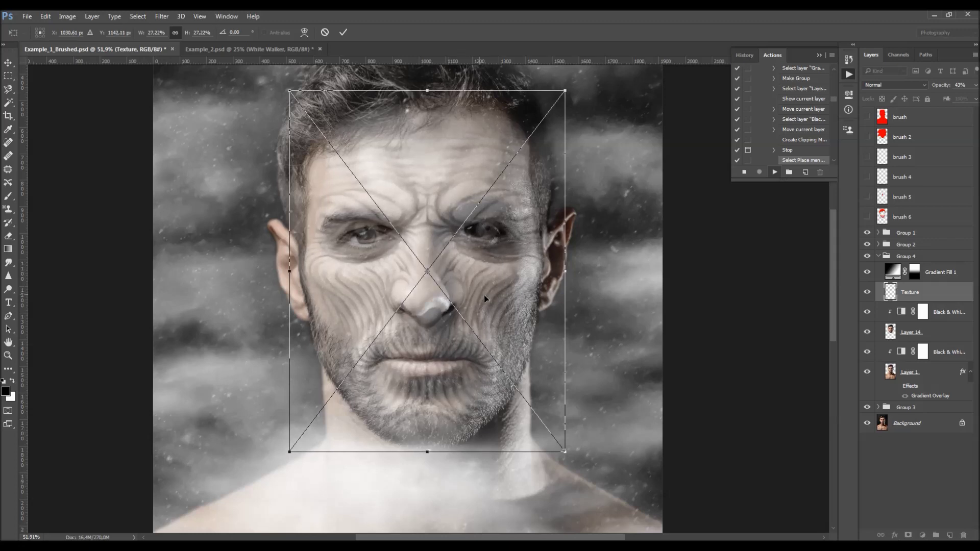
{"action": "key", "text": "Down"}
{"action": "key", "text": "Down"}
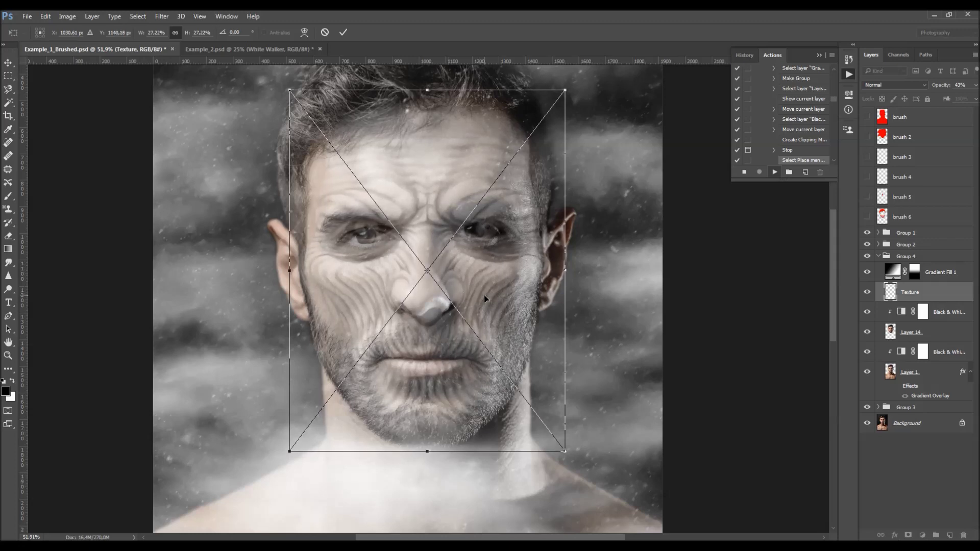
Restore the texture's opacity to 100% and nudge it left to about X 1023 px
{"action": "left_click", "coordinate": [969, 92]}
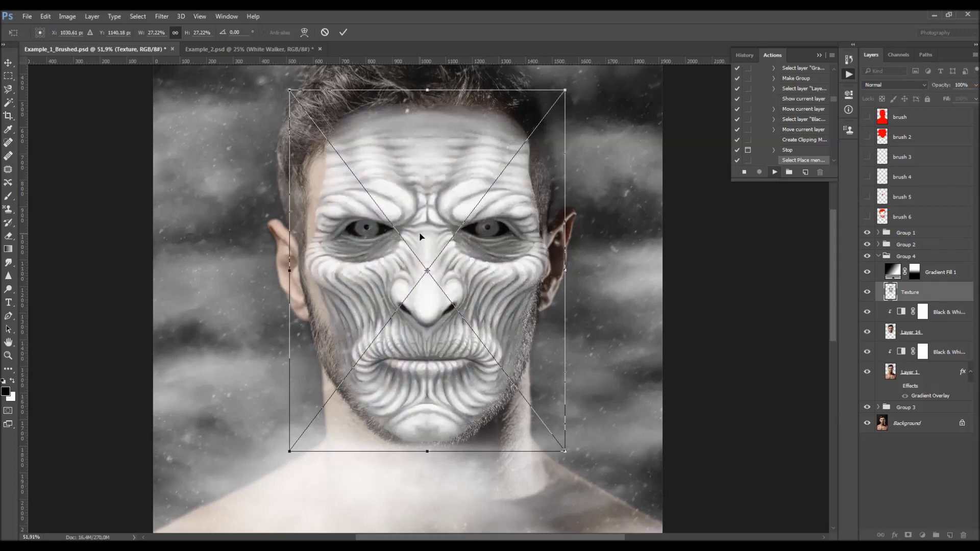
{"action": "key", "text": "Left"}
{"action": "key", "text": "Left"}
{"action": "key", "text": "Left"}
{"action": "key", "text": "Left"}
{"action": "key", "text": "Left"}
{"action": "key", "text": "Left"}
{"action": "key", "text": "Left"}
{"action": "key", "text": "Left"}
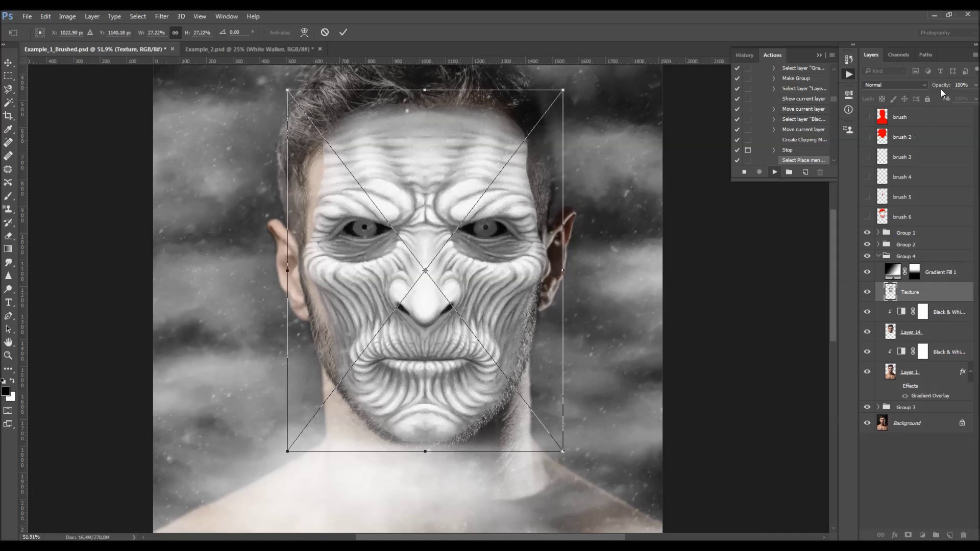
Make the texture semi-transparent again, nudge it further left to about X 1013 px and commit the placement
{"action": "left_click_drag", "start_coordinate": [899, 92], "coordinate": [915, 92]}
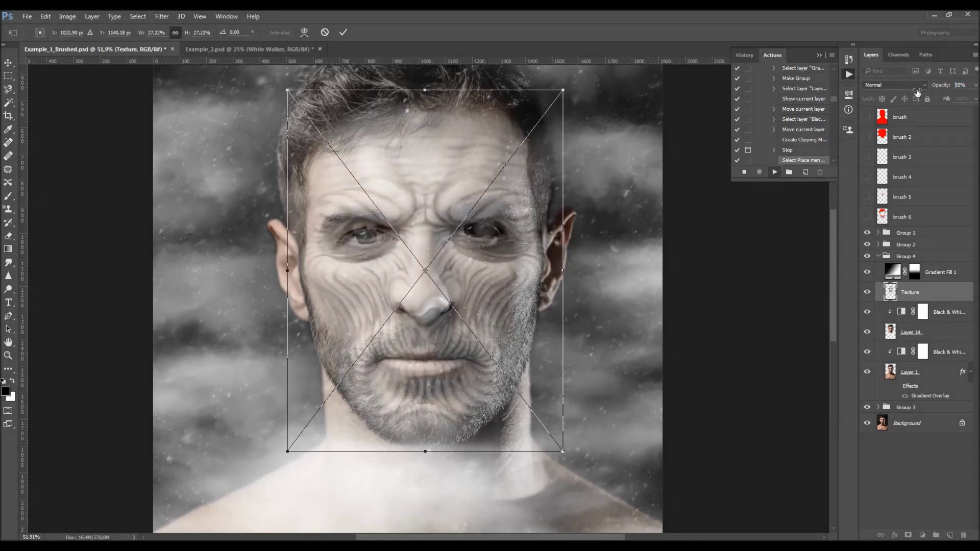
{"action": "key", "text": "Left"}
{"action": "key", "text": "Left"}
{"action": "key", "text": "Left"}
{"action": "key", "text": "Left"}
{"action": "key", "text": "Left"}
{"action": "key", "text": "Left"}
{"action": "key", "text": "Right"}
{"action": "key", "text": "Right"}
{"action": "key", "text": "Left"}
{"action": "key", "text": "Left"}
{"action": "key", "text": "Left"}
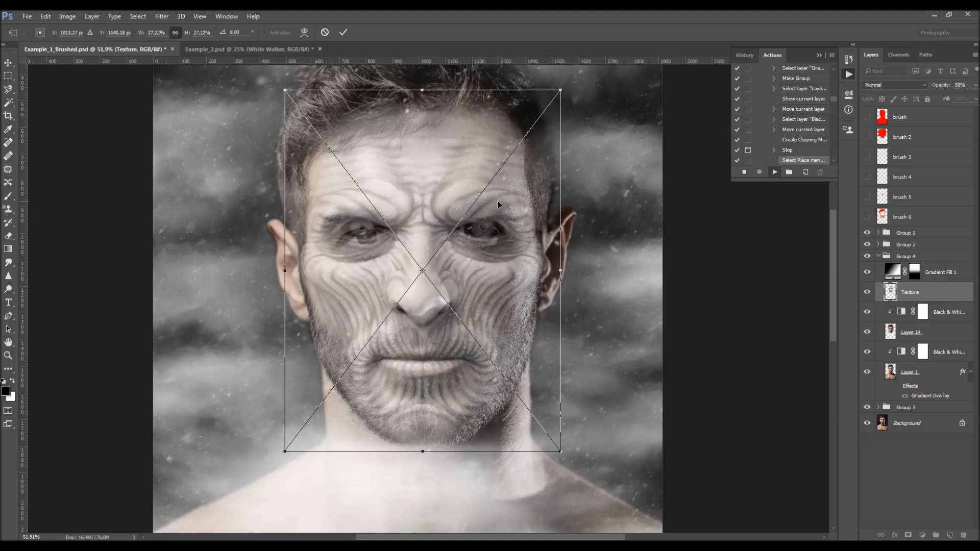
{"action": "key", "text": "Left"}
{"action": "key", "text": "Right"}
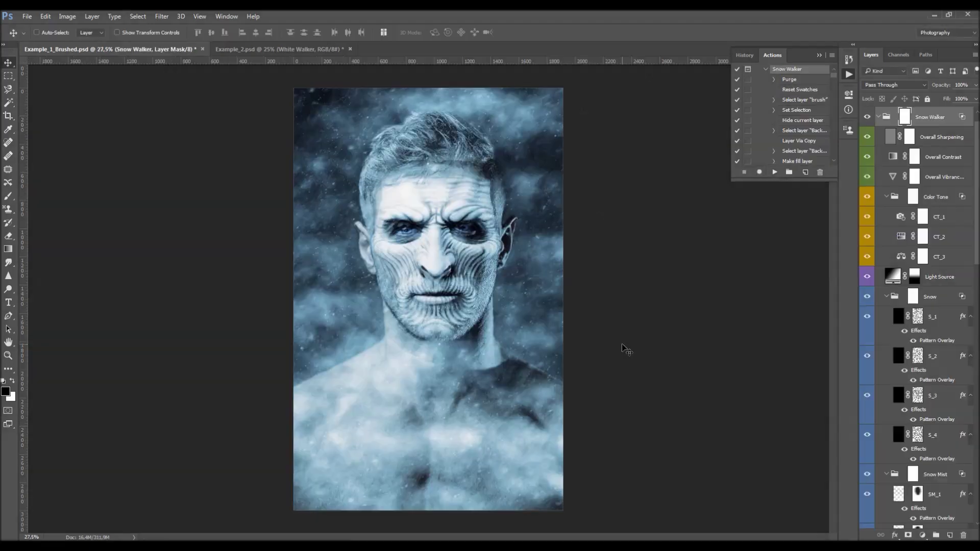
Collapse the Snow Walker action set and hide the list of actions
{"action": "scroll", "coordinate": [768, 86], "scroll_direction": "up", "scroll_amount": 1}
{"action": "left_click", "coordinate": [765, 79]}
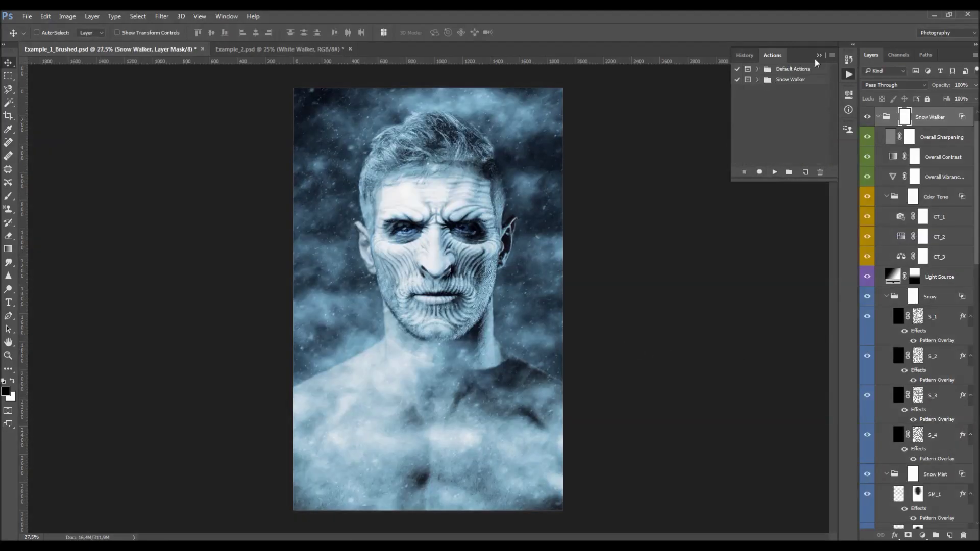
{"action": "left_click", "coordinate": [819, 55]}
Look through the generated layers, collapse all groups nested inside Snow Walker and widen the layer list to show full names
{"action": "scroll", "coordinate": [874, 177], "scroll_direction": "up", "scroll_amount": 1}
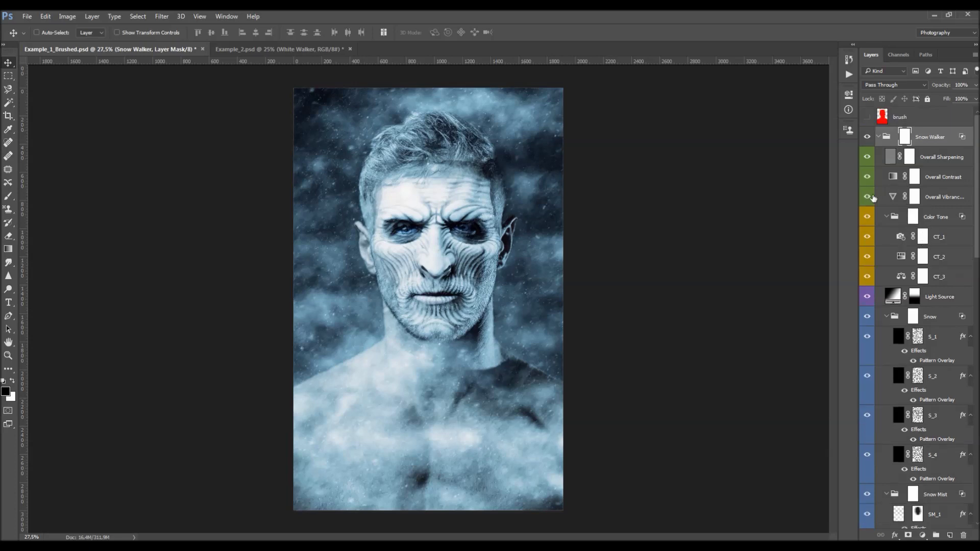
{"action": "scroll", "coordinate": [945, 195], "scroll_direction": "down", "scroll_amount": 6}
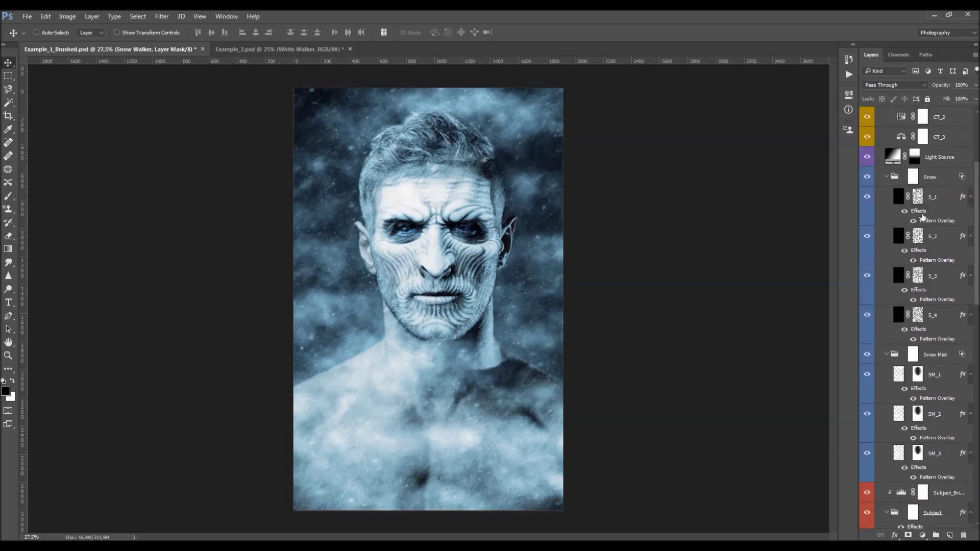
{"action": "scroll", "coordinate": [926, 225], "scroll_direction": "up", "scroll_amount": 5}
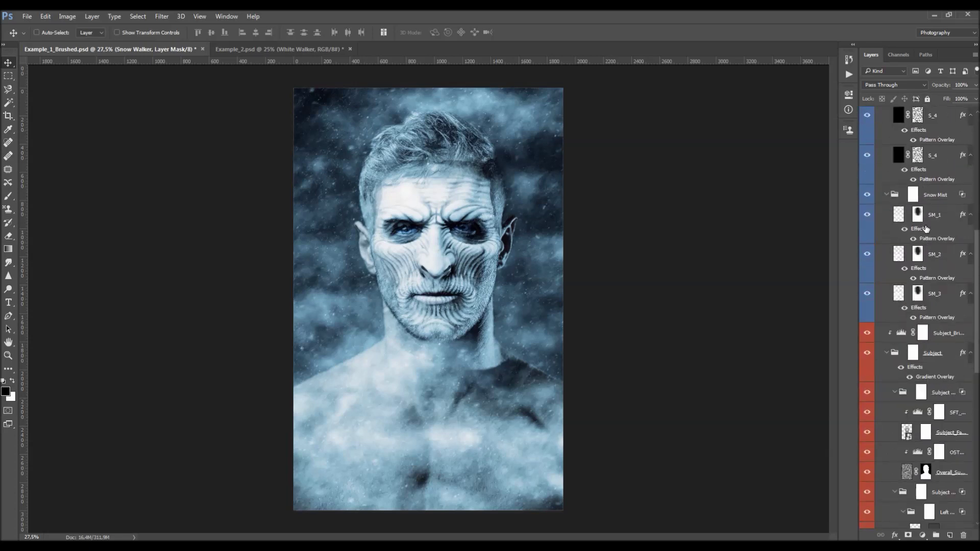
{"action": "scroll", "coordinate": [926, 229], "scroll_direction": "up", "scroll_amount": 6}
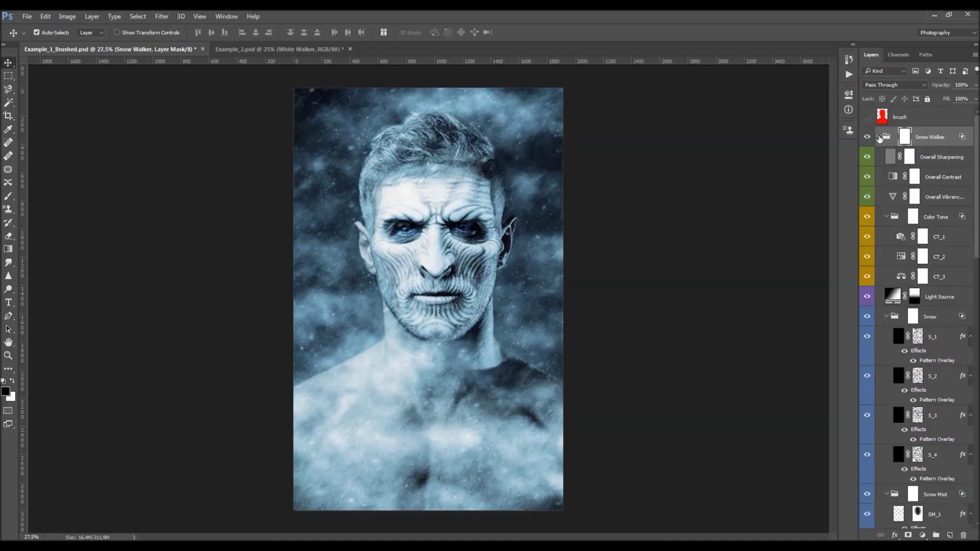
{"action": "left_click", "coordinate": [877, 137], "text": "alt"}
{"action": "left_click", "coordinate": [878, 136]}
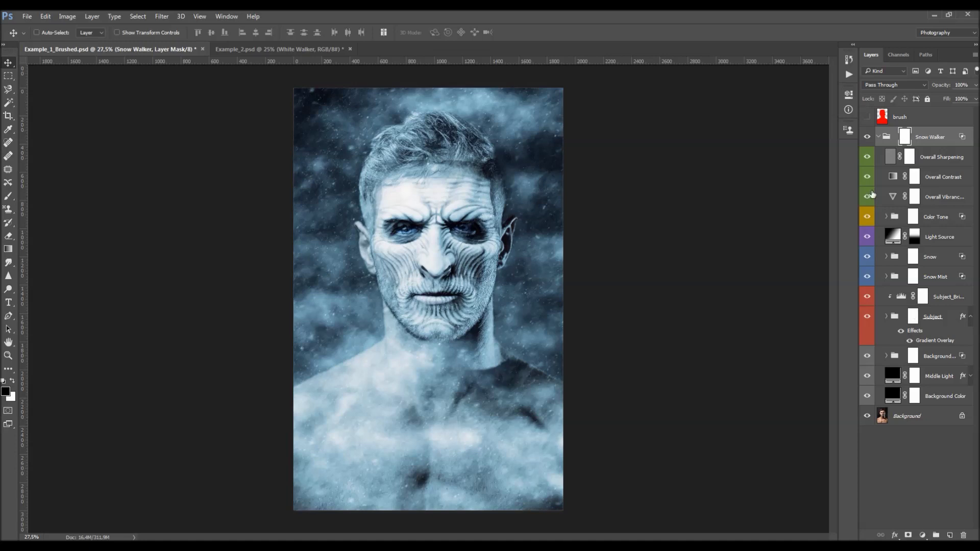
{"action": "left_click_drag", "start_coordinate": [829, 181], "coordinate": [799, 181]}
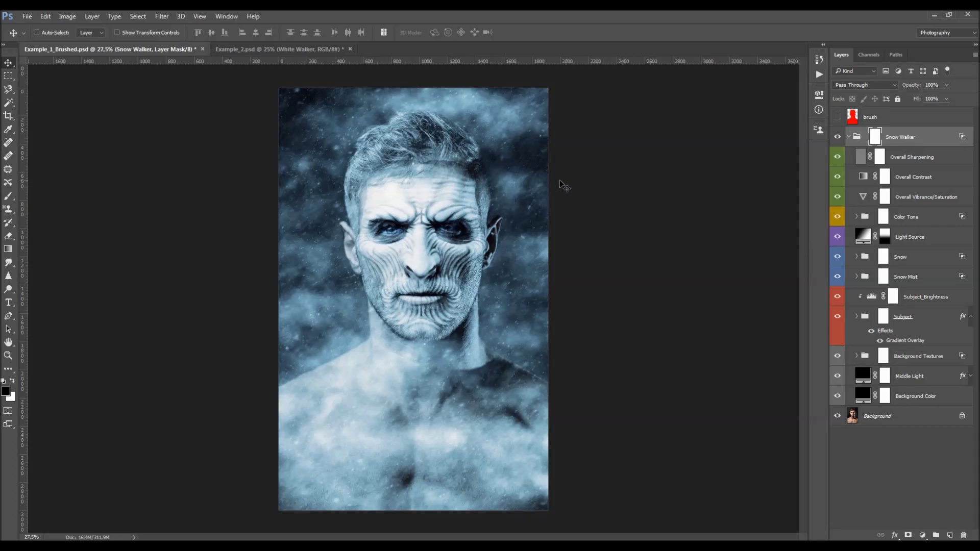
Hide every layer and group inside Snow Walker, show only the Background Color layer again and select it
{"action": "left_click_drag", "start_coordinate": [837, 160], "coordinate": [837, 394]}
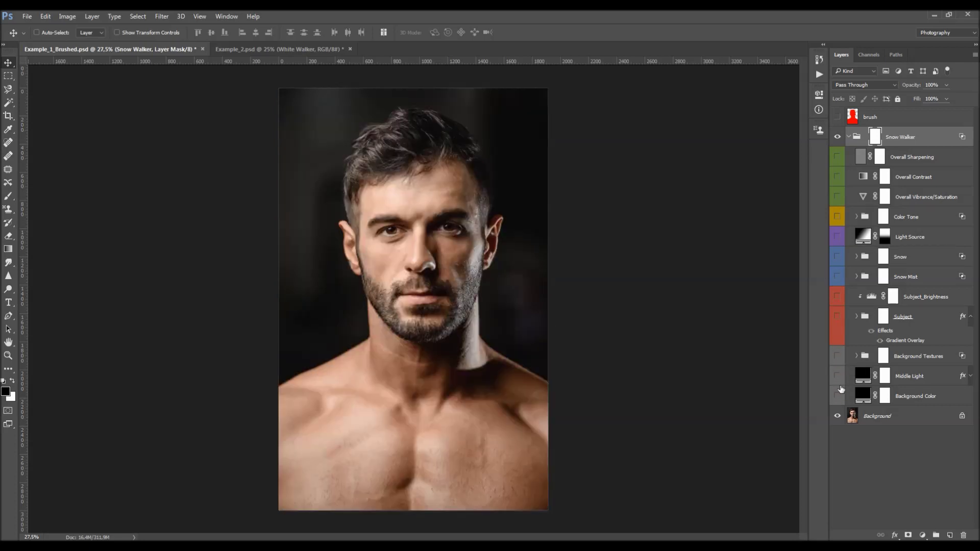
{"action": "left_click", "coordinate": [836, 399]}
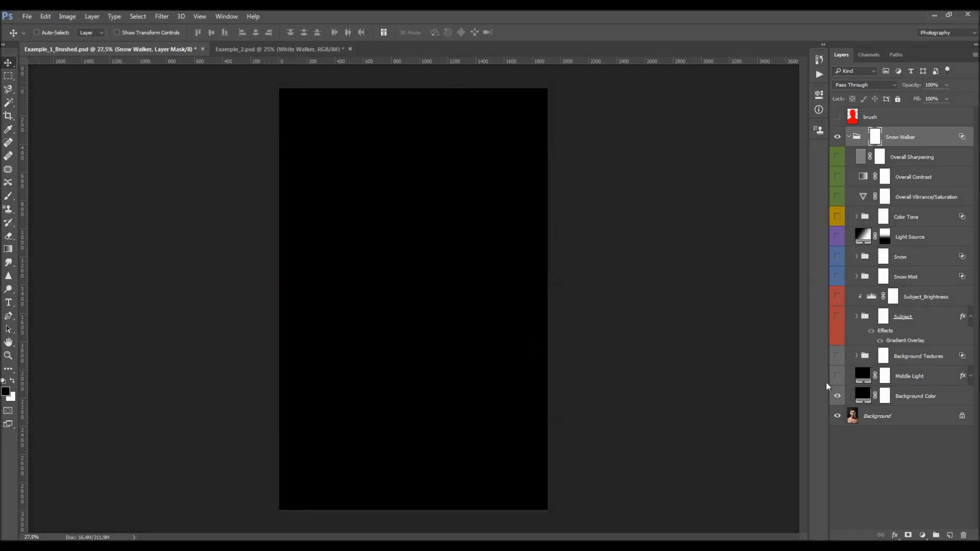
{"action": "left_click", "coordinate": [906, 395]}
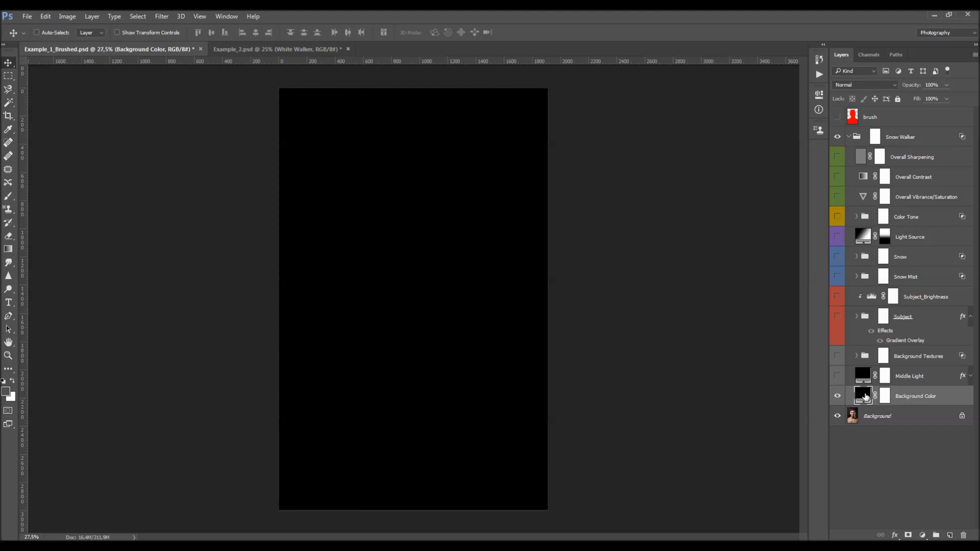
Try pure red (ff0000) as the fill colour of the Background Color layer and cancel the change
{"action": "double_click", "coordinate": [864, 395]}
{"action": "left_click_drag", "start_coordinate": [483, 243], "coordinate": [564, 150]}
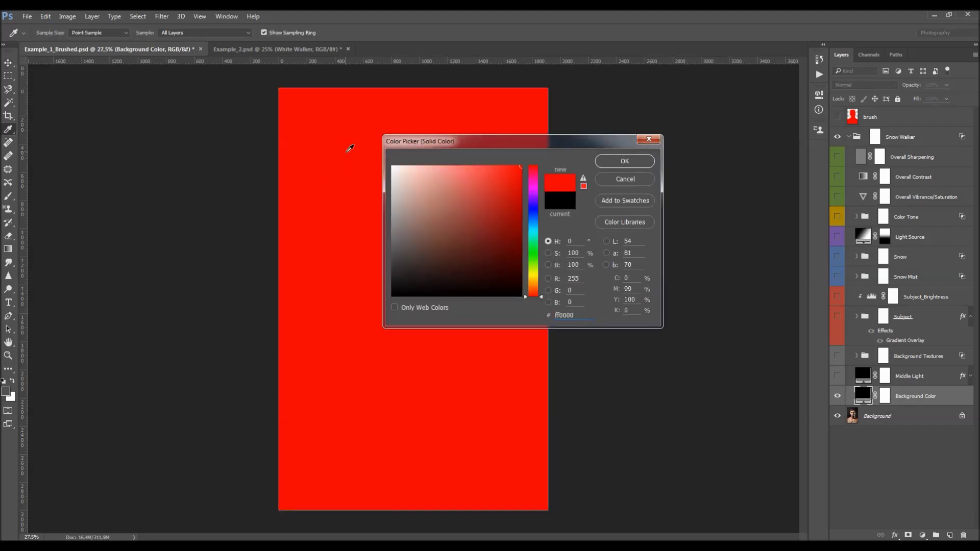
{"action": "left_click", "coordinate": [626, 179]}
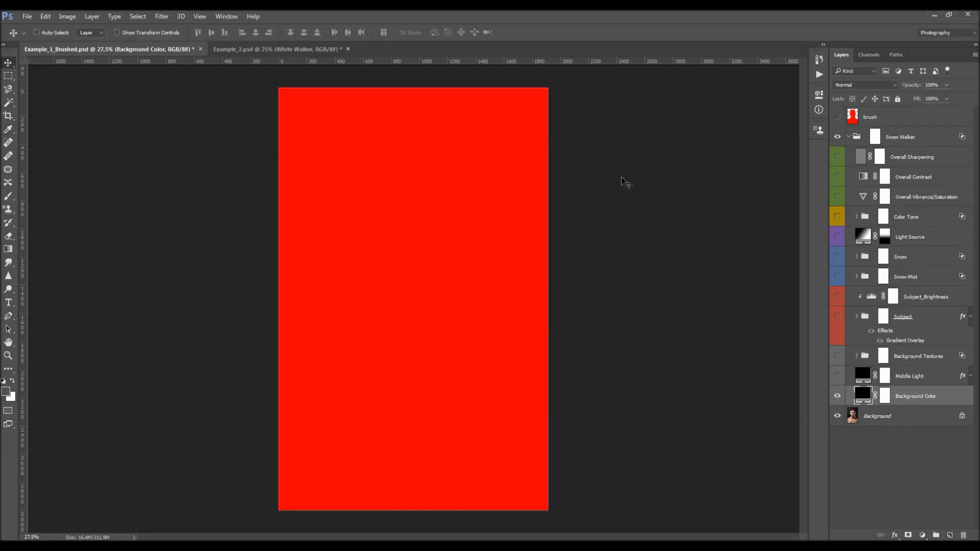
Select the Middle Light layer, make it visible and expand its list of effects
{"action": "left_click", "coordinate": [920, 382]}
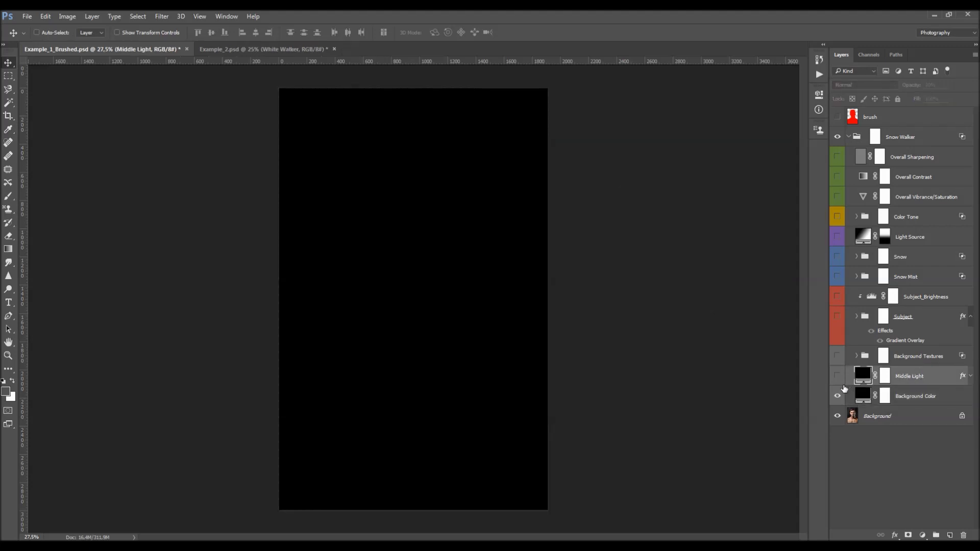
{"action": "left_click", "coordinate": [837, 375]}
{"action": "left_click", "coordinate": [970, 376]}
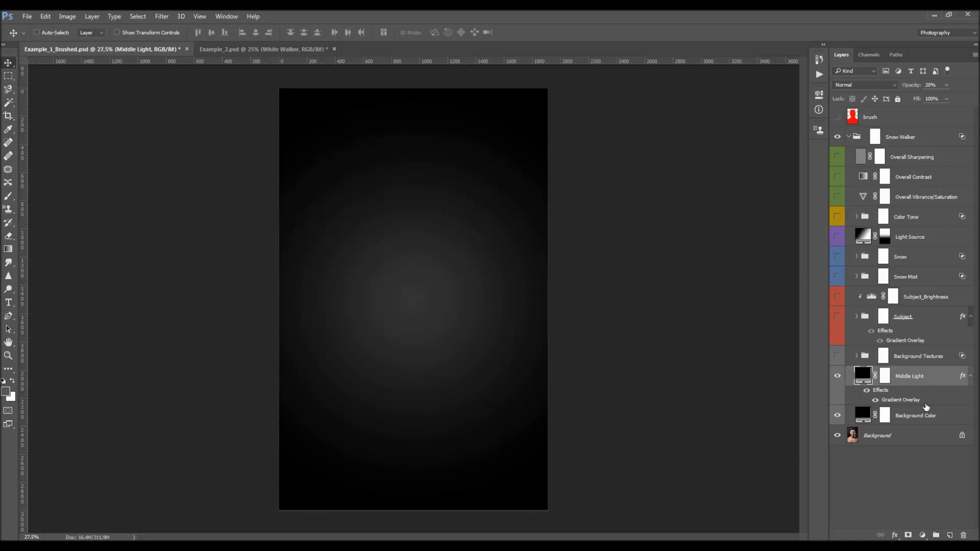
Try a Gradient Overlay scale of 150% and a different layer opacity on Middle Light, discarding both changes
{"action": "double_click", "coordinate": [911, 404]}
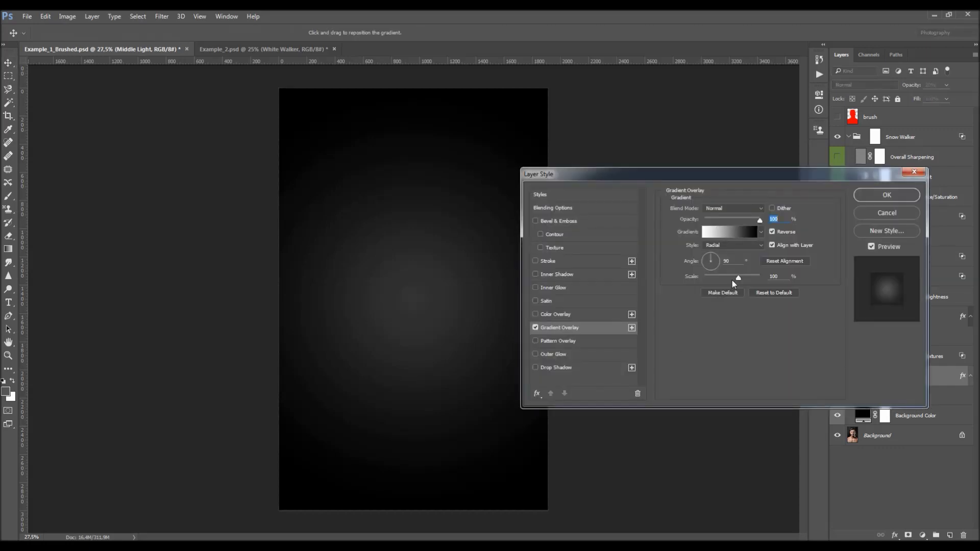
{"action": "left_click_drag", "start_coordinate": [736, 276], "coordinate": [762, 278]}
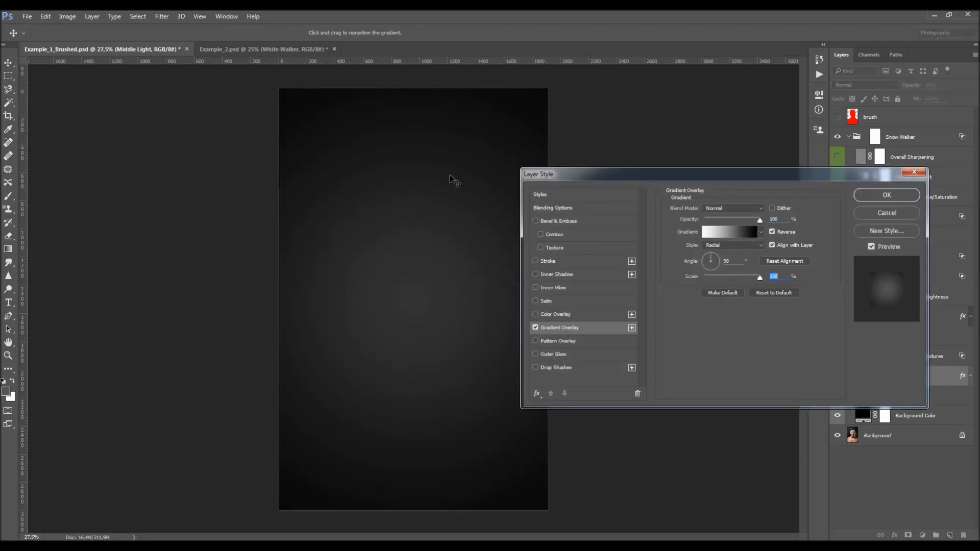
{"action": "left_click", "coordinate": [867, 212]}
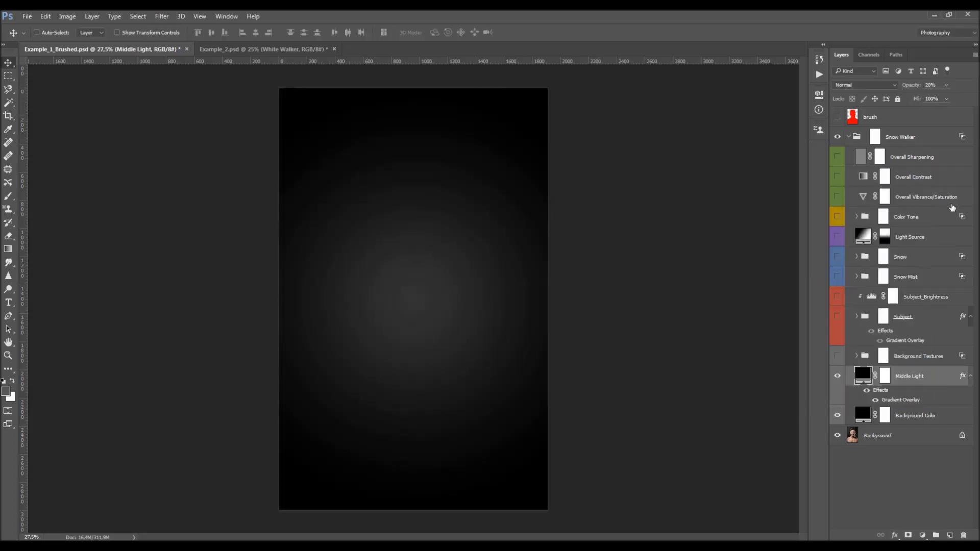
{"action": "left_click_drag", "start_coordinate": [916, 88], "coordinate": [977, 109]}
{"action": "key", "text": "ctrl+z"}
{"action": "left_click", "coordinate": [947, 87]}
Select the Background Textures group, make it visible and expand it
{"action": "left_click", "coordinate": [853, 361]}
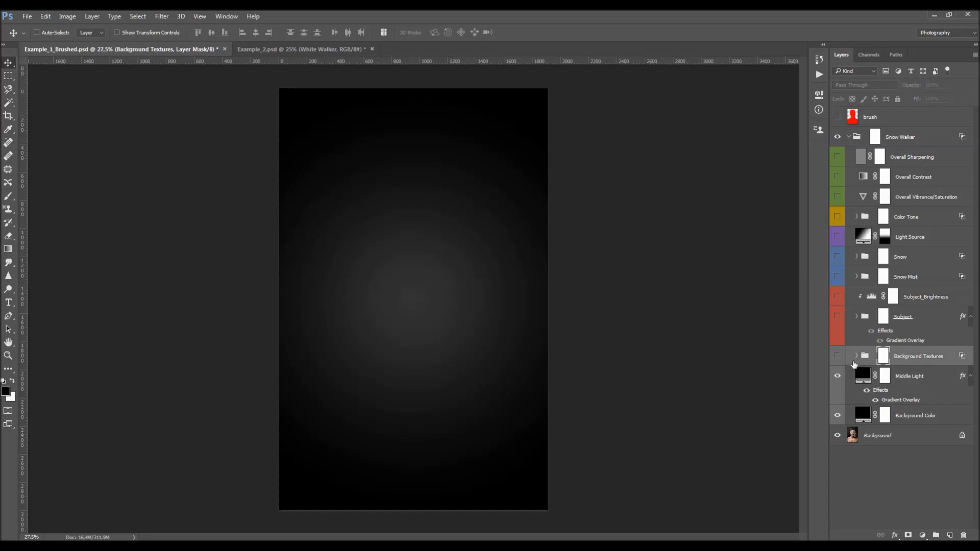
{"action": "left_click", "coordinate": [837, 356]}
{"action": "left_click", "coordinate": [856, 355]}
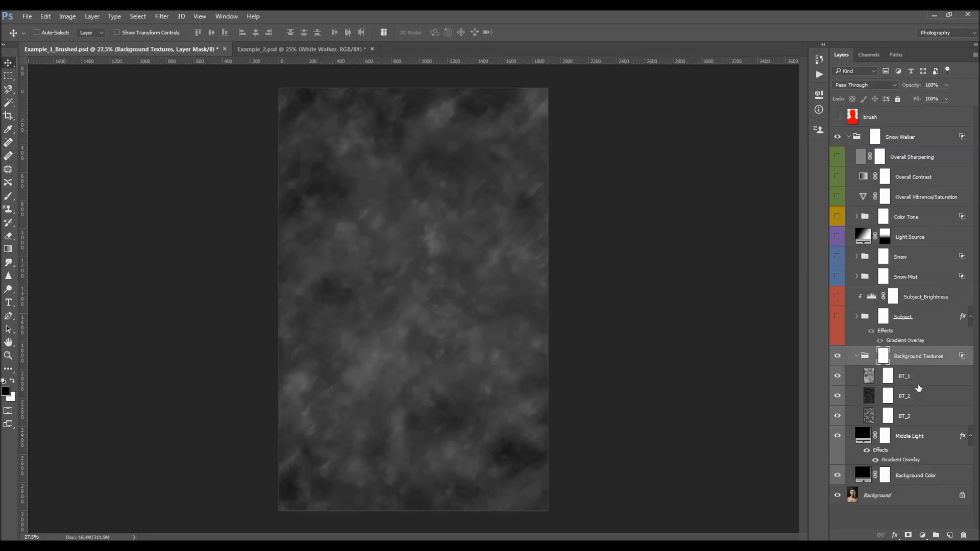
Go through the texture layers BT_1, BT_2 and BT_3 and collapse the Background Textures group
{"action": "left_click", "coordinate": [916, 380]}
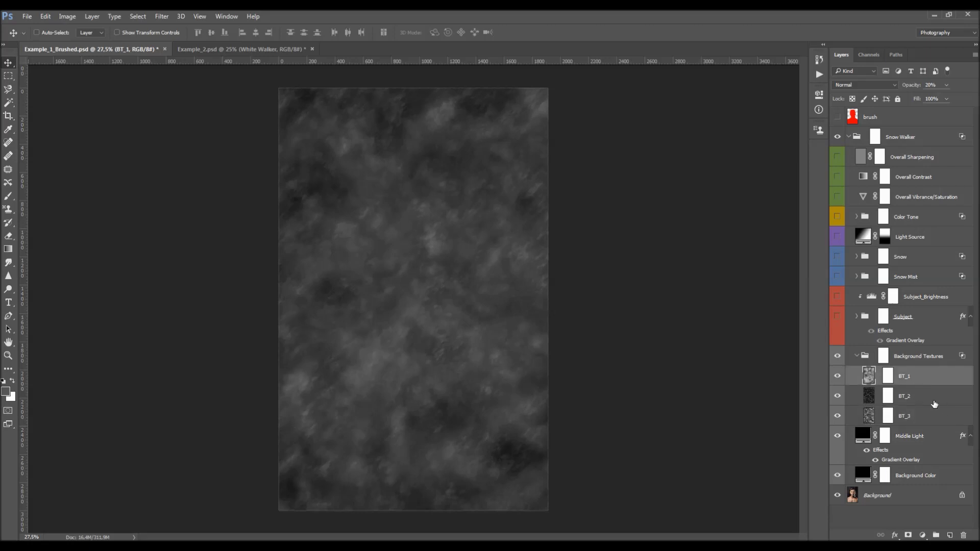
{"action": "left_click", "coordinate": [921, 397]}
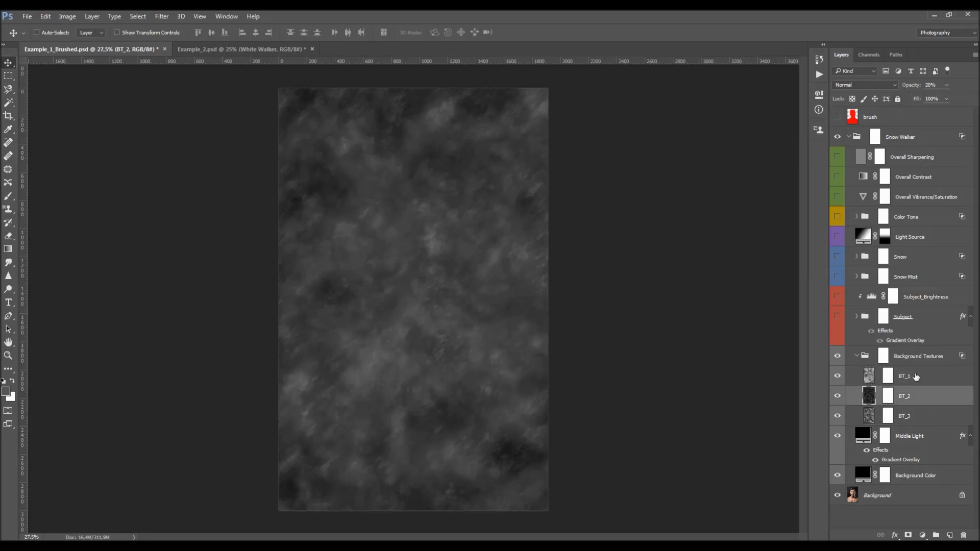
{"action": "left_click", "coordinate": [917, 377]}
{"action": "left_click", "coordinate": [912, 414]}
{"action": "left_click", "coordinate": [916, 382]}
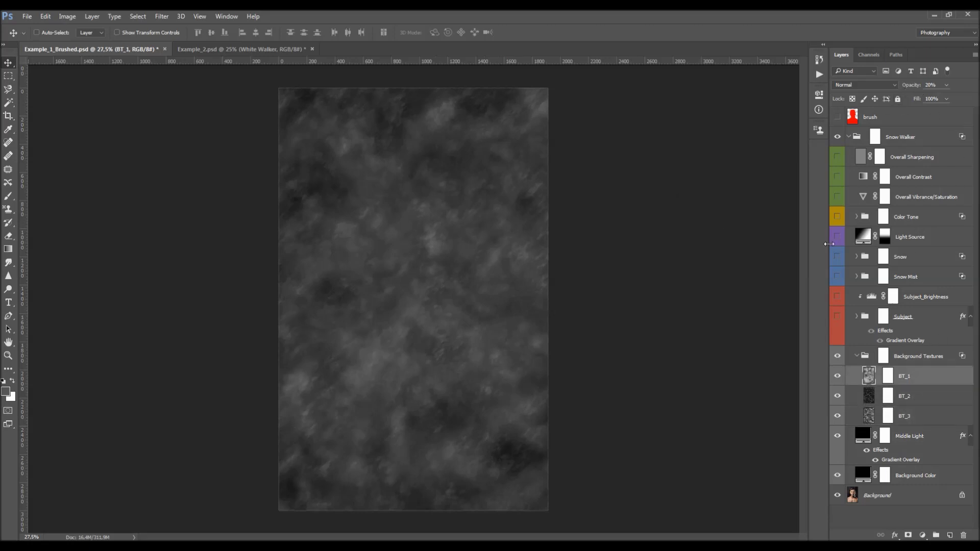
{"action": "left_click", "coordinate": [927, 355]}
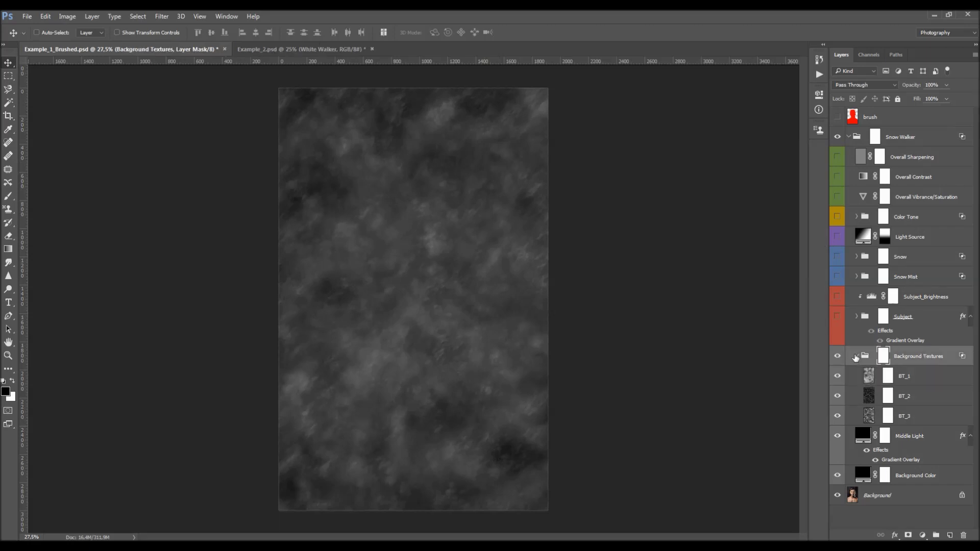
{"action": "left_click", "coordinate": [856, 356]}
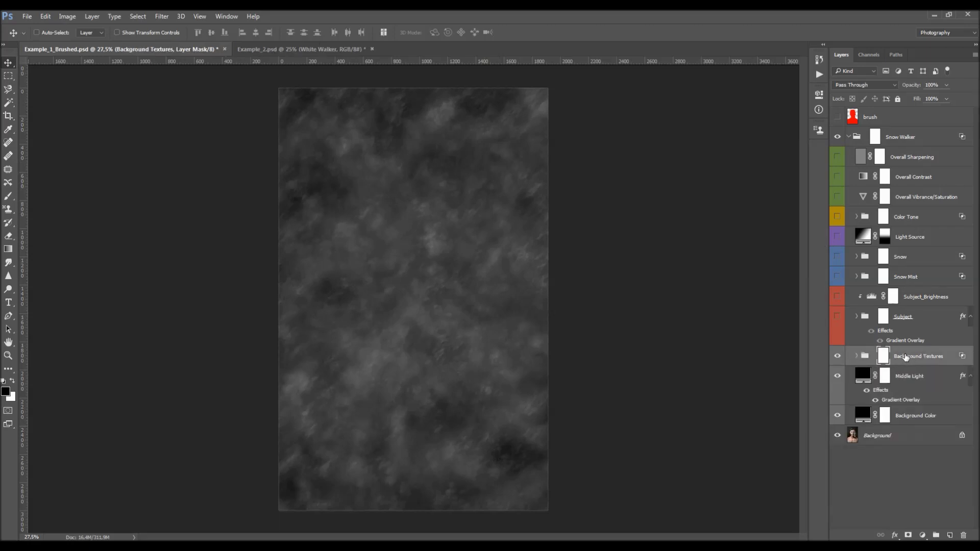
Select the Subject group and make it visible above the background layers
{"action": "left_click", "coordinate": [904, 318]}
{"action": "left_click", "coordinate": [836, 317]}
{"action": "scroll", "coordinate": [467, 365], "scroll_direction": "up", "scroll_amount": 1}
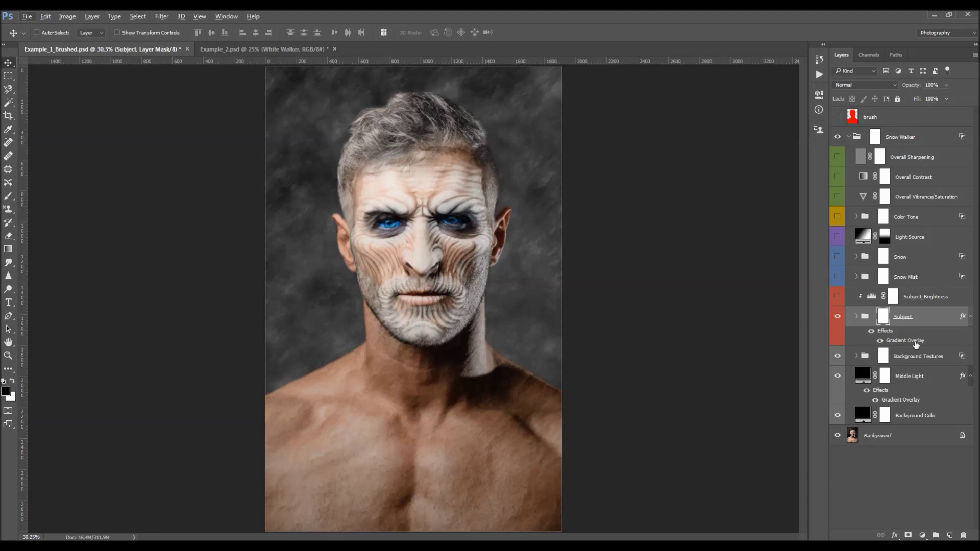
{"action": "scroll", "coordinate": [721, 322], "scroll_direction": "down", "scroll_amount": 1}
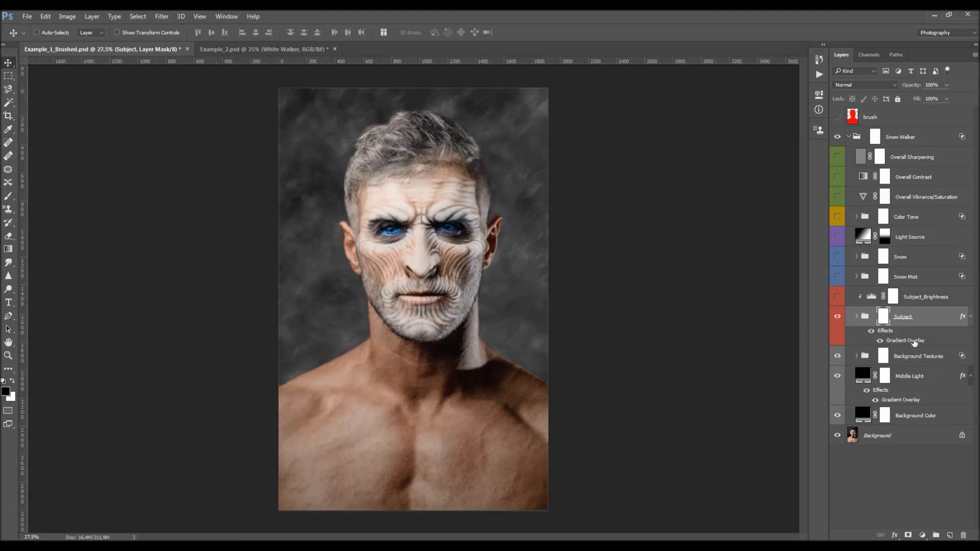
{"action": "key", "text": "x"}
Examine the Subject group's Gradient Overlay settings and compare the image with the effect off and on
{"action": "double_click", "coordinate": [913, 341]}
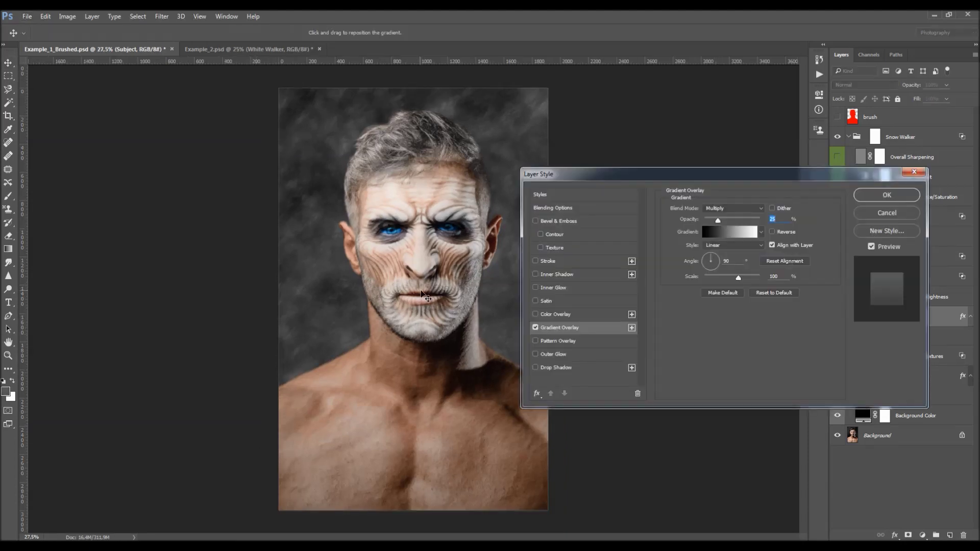
{"action": "left_click", "coordinate": [535, 327]}
{"action": "left_click", "coordinate": [535, 328]}
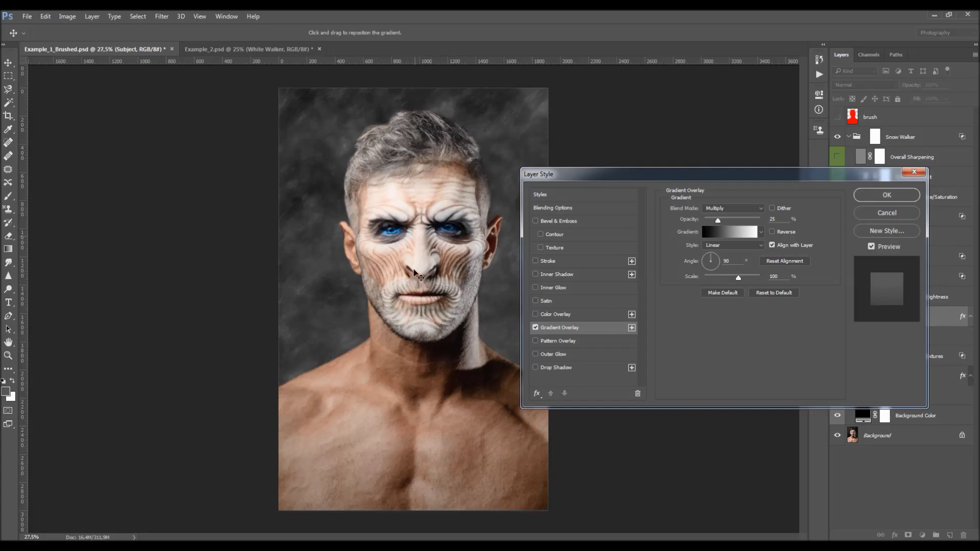
{"action": "left_click", "coordinate": [886, 195]}
{"action": "left_click", "coordinate": [871, 331]}
{"action": "left_click", "coordinate": [871, 331]}
{"action": "left_click", "coordinate": [871, 331]}
{"action": "left_click", "coordinate": [871, 331]}
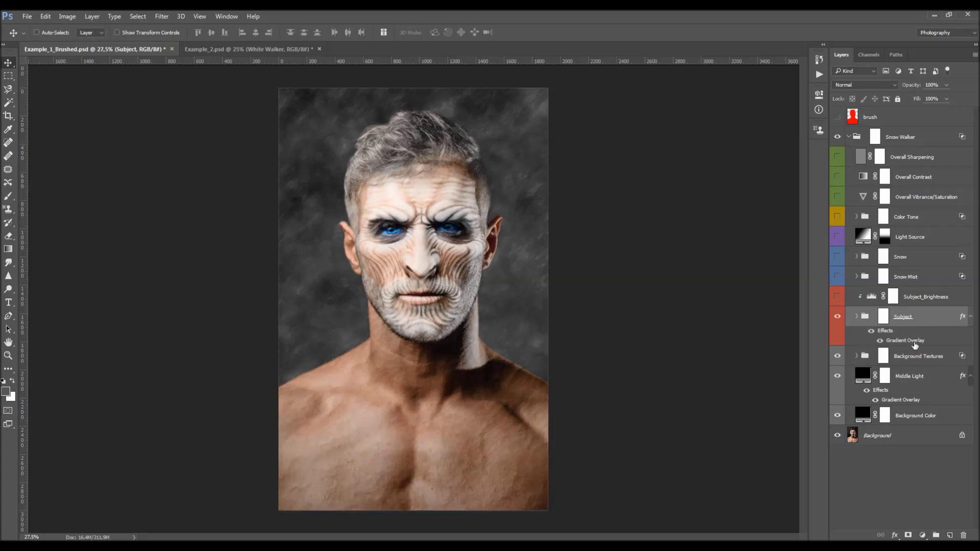
{"action": "double_click", "coordinate": [914, 344]}
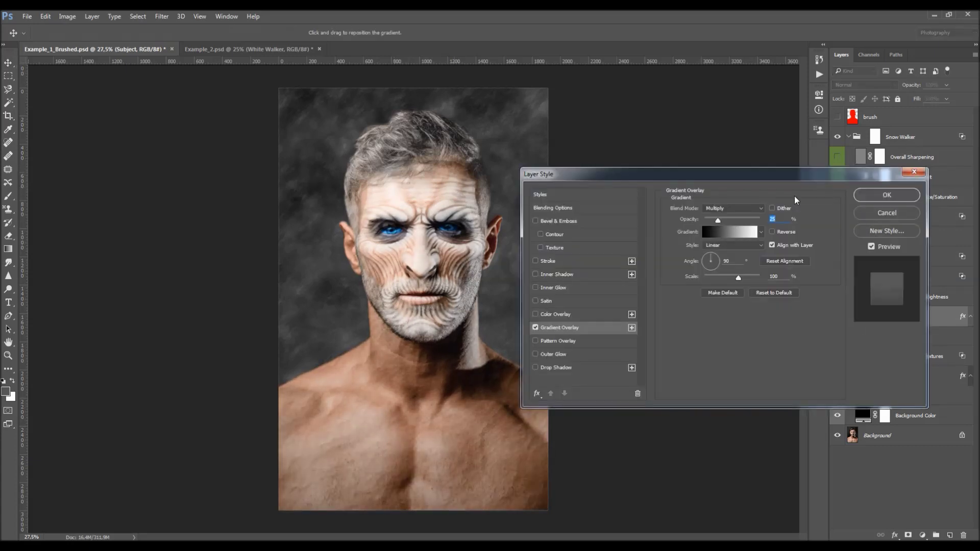
{"action": "left_click", "coordinate": [887, 195]}
{"action": "left_click", "coordinate": [872, 332]}
{"action": "left_click", "coordinate": [871, 331]}
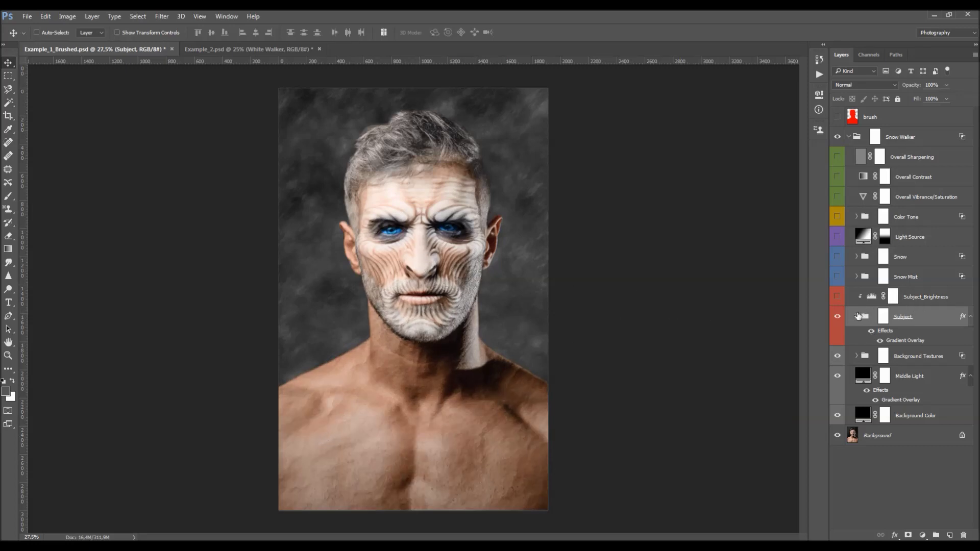
Expand the Subject group, hide its Textures, Eyes, Hair and Nose subgroups, and select the Main Subject layer
{"action": "left_click", "coordinate": [856, 316]}
{"action": "left_click_drag", "start_coordinate": [838, 339], "coordinate": [837, 401]}
{"action": "left_click", "coordinate": [936, 427]}
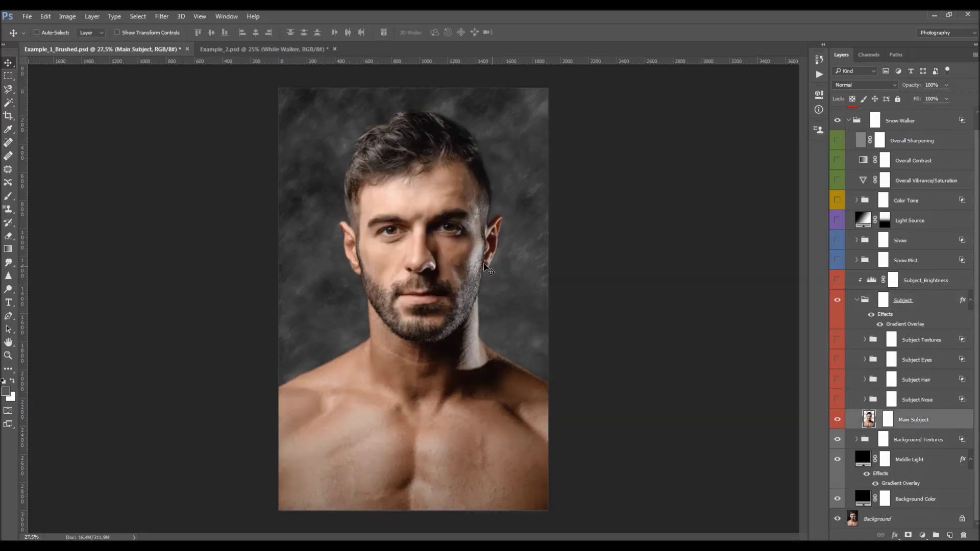
Inspect the face on the Main Subject layer closely, show the Subject Nose group and expand it
{"action": "scroll", "coordinate": [444, 265], "scroll_direction": "up", "scroll_amount": 3}
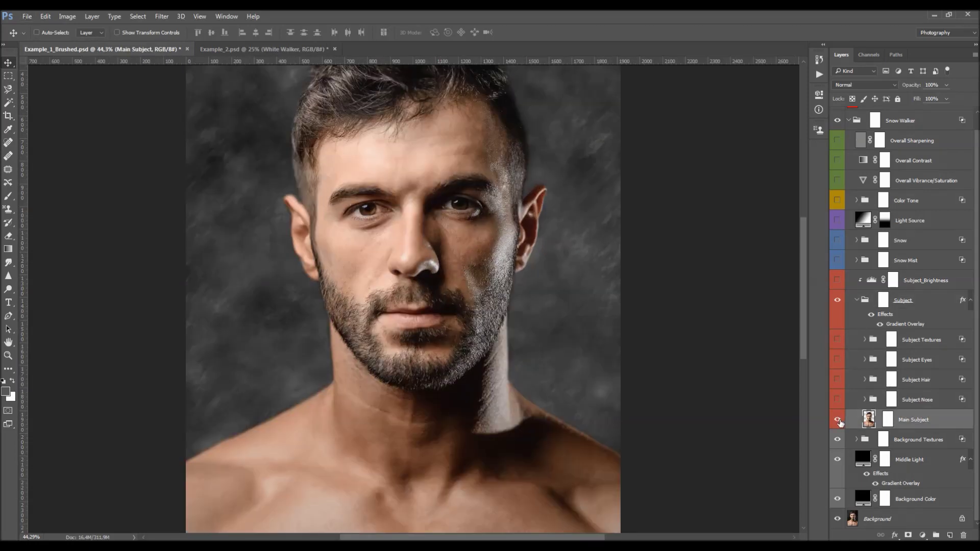
{"action": "scroll", "coordinate": [499, 332], "scroll_direction": "down", "scroll_amount": 2}
{"action": "scroll", "coordinate": [499, 332], "scroll_direction": "up", "scroll_amount": 1}
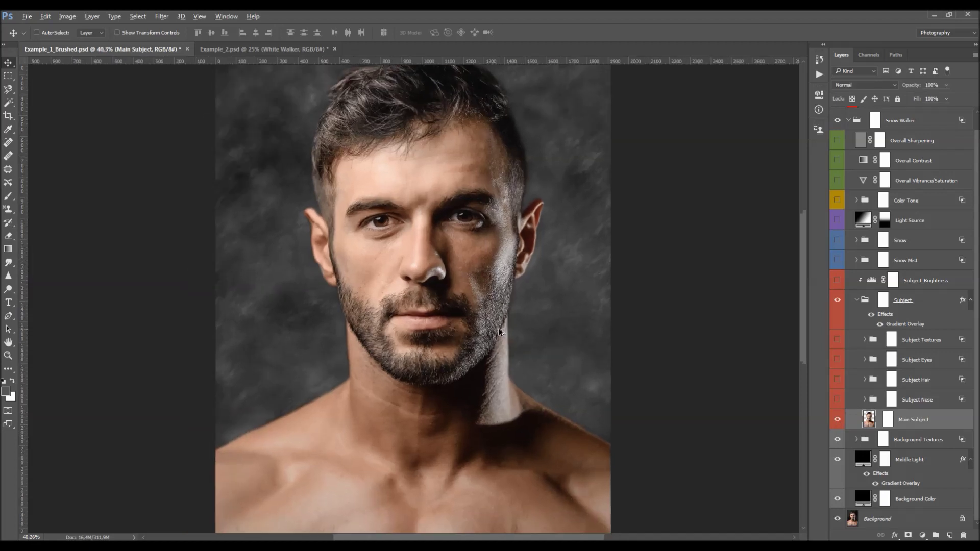
{"action": "left_click", "coordinate": [891, 400]}
{"action": "left_click", "coordinate": [837, 399]}
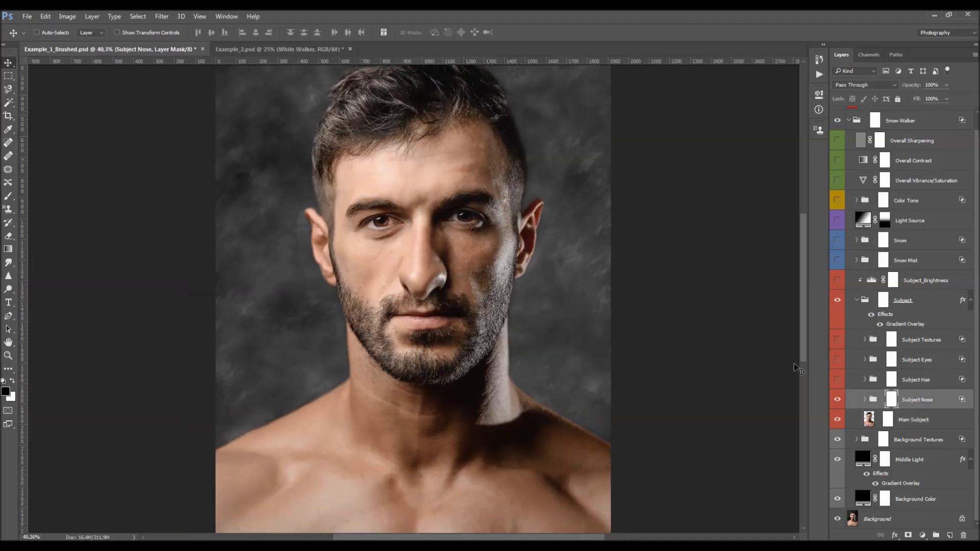
{"action": "scroll", "coordinate": [510, 271], "scroll_direction": "up", "scroll_amount": 3}
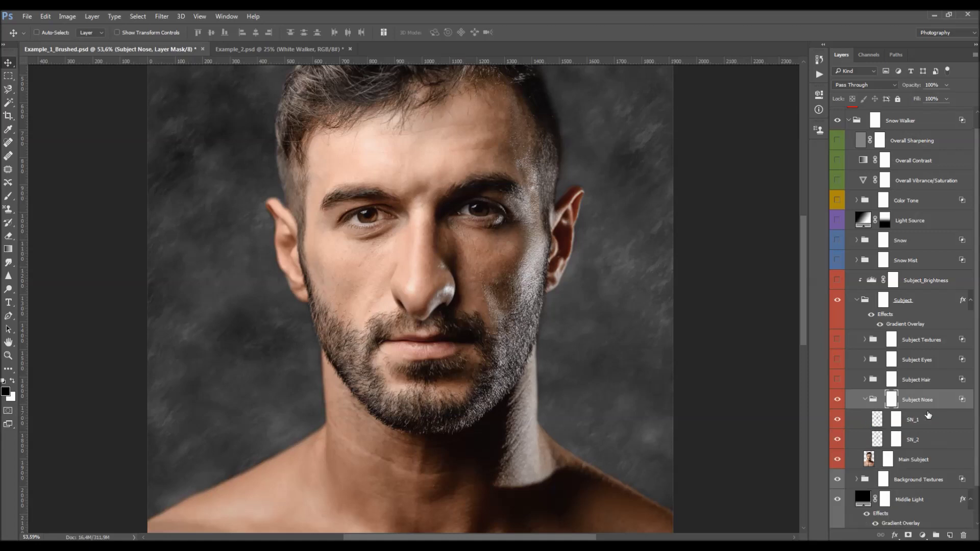
{"action": "left_click", "coordinate": [866, 398]}
Compare the nose layers SN_1 and SN_2, keep only SN_2 visible and collapse the Subject Nose group
{"action": "left_click", "coordinate": [877, 419]}
{"action": "left_click", "coordinate": [837, 420]}
{"action": "left_click", "coordinate": [877, 439]}
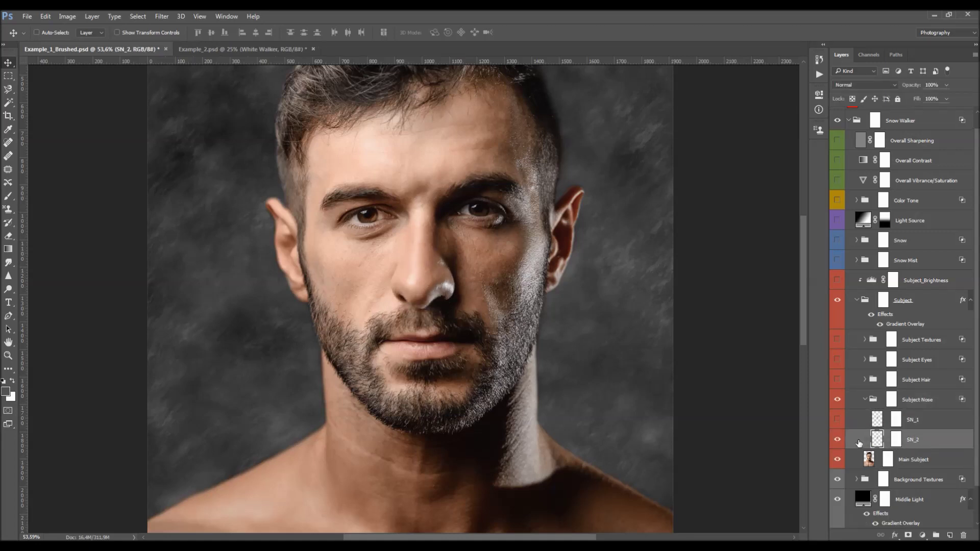
{"action": "left_click", "coordinate": [838, 440]}
{"action": "left_click", "coordinate": [886, 420]}
{"action": "left_click", "coordinate": [838, 420]}
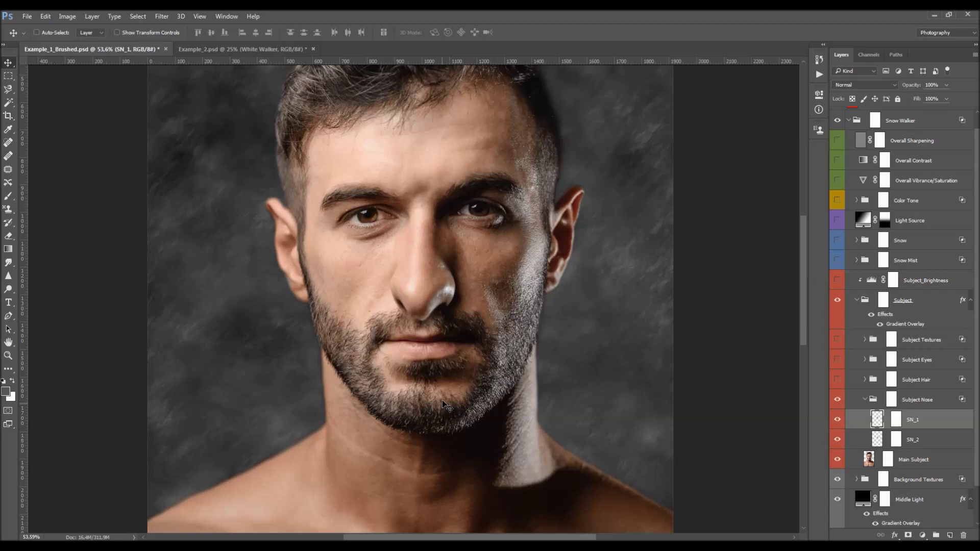
{"action": "left_click", "coordinate": [837, 419]}
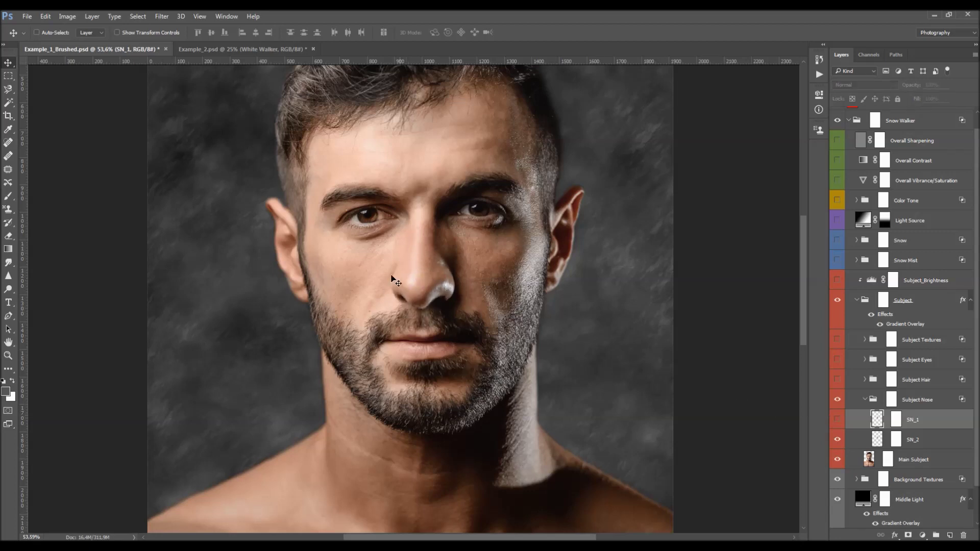
{"action": "left_click", "coordinate": [835, 440]}
{"action": "left_click", "coordinate": [834, 441]}
{"action": "left_click", "coordinate": [866, 398]}
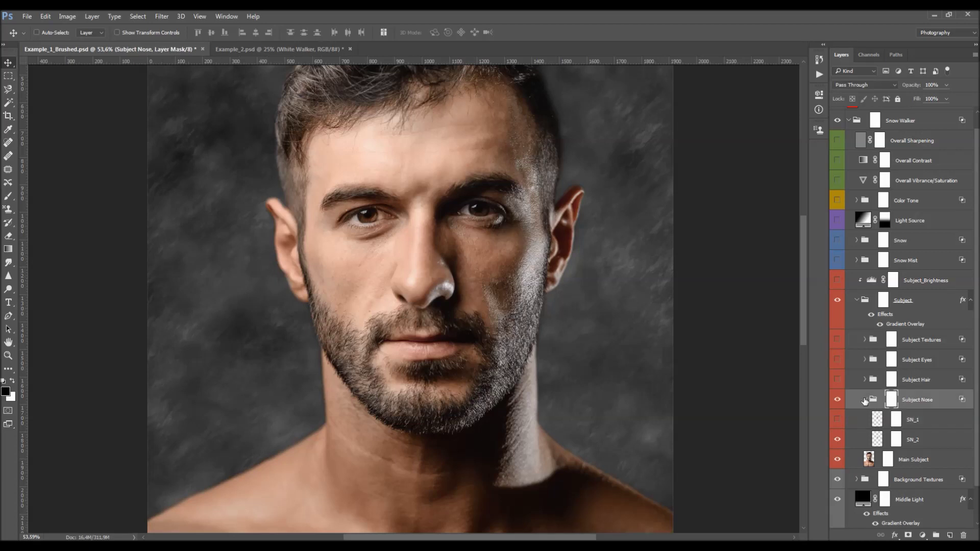
{"action": "left_click", "coordinate": [865, 399]}
Show the Subject Hair group, expand it and bring the whole head into view
{"action": "left_click", "coordinate": [836, 379]}
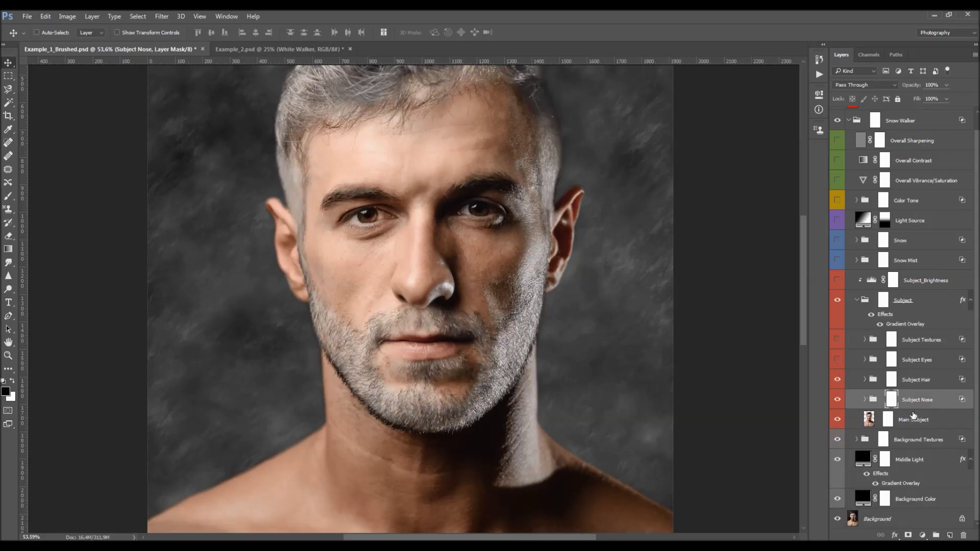
{"action": "left_click", "coordinate": [866, 379]}
{"action": "left_click", "coordinate": [864, 379]}
{"action": "scroll", "coordinate": [515, 319], "scroll_direction": "down", "scroll_amount": 3}
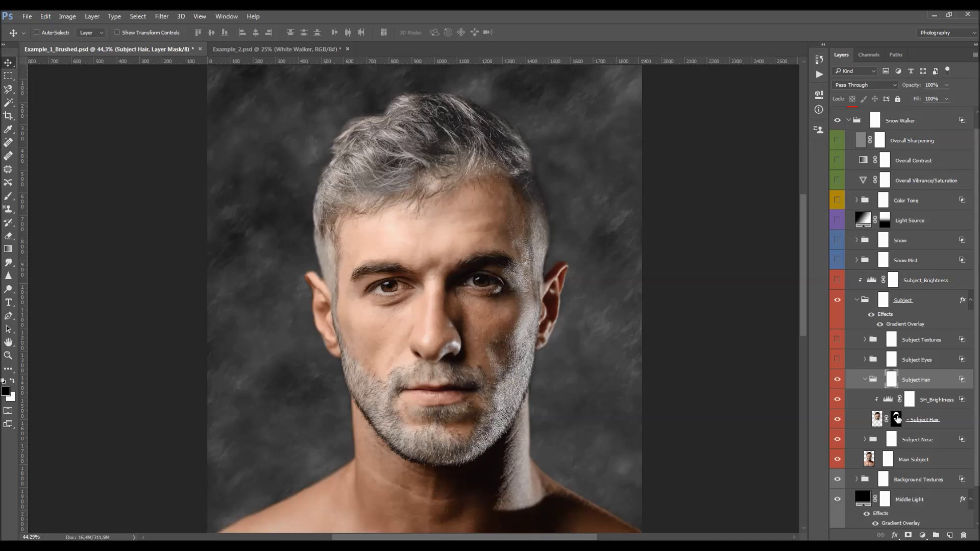
Target the Subject Hair layer mask with the Brush tool and set the brush size to 200 px
{"action": "left_click", "coordinate": [896, 419]}
{"action": "key", "text": "b"}
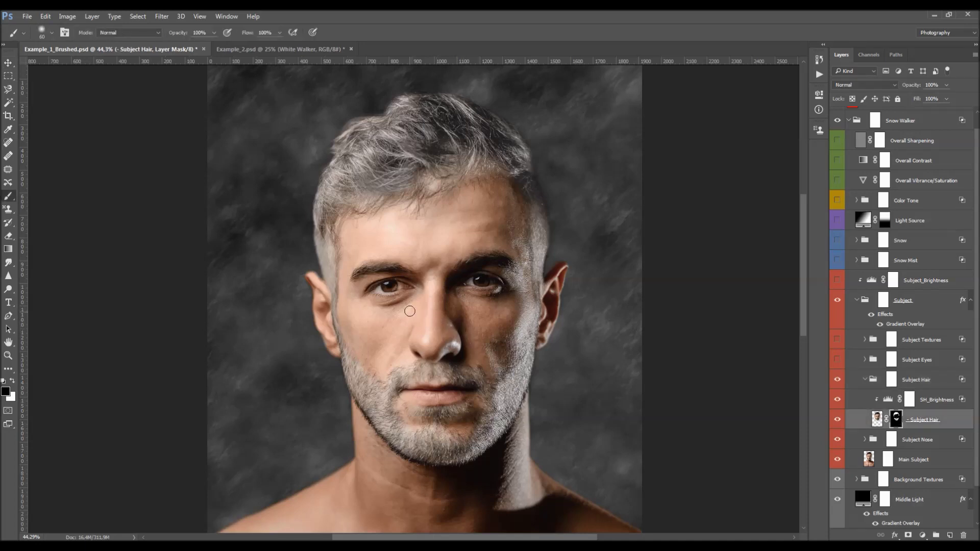
{"action": "right_click", "coordinate": [410, 311]}
{"action": "double_click", "coordinate": [490, 439]}
{"action": "key", "text": "["}
Try painting black over the hair on the Subject Hair mask, and undo the strokes
{"action": "mouse_move", "coordinate": [414, 201]}
{"action": "left_mouse_down"}
{"action": "mouse_move", "coordinate": [362, 197]}
{"action": "mouse_move", "coordinate": [380, 143]}
{"action": "mouse_move", "coordinate": [403, 115]}
{"action": "left_mouse_up"}
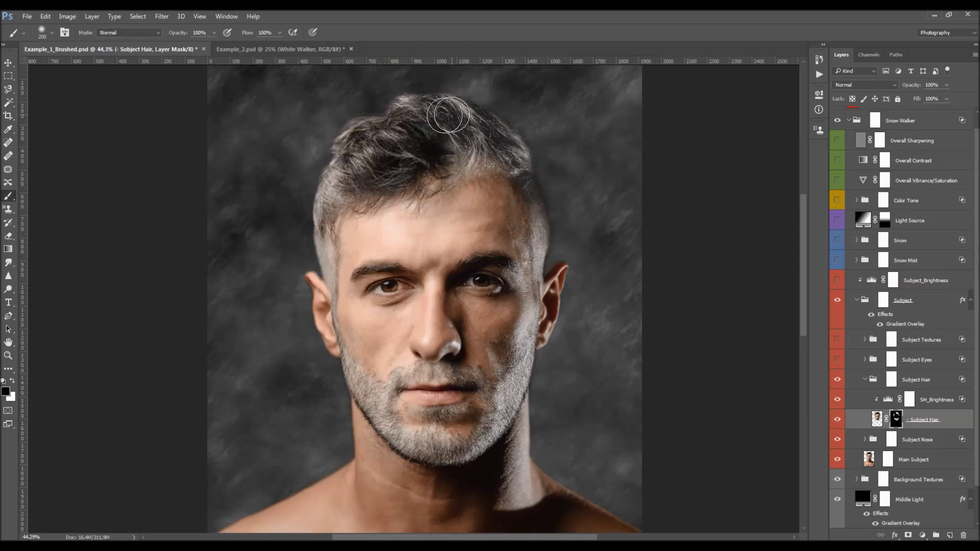
{"action": "key", "text": "ctrl+z"}
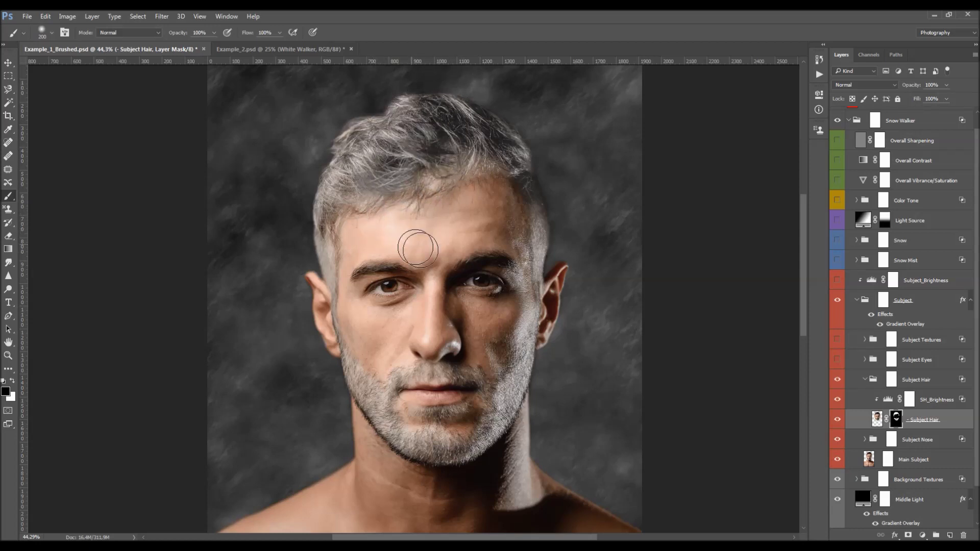
{"action": "left_click_drag", "start_coordinate": [438, 198], "coordinate": [386, 136]}
{"action": "key", "text": "ctrl+z"}
Paint white on the Subject Hair mask along the lower beard and jawline with a 125 px brush
{"action": "key", "text": "x"}
{"action": "key", "text": "bracketleft"}
{"action": "key", "text": "bracketleft"}
{"action": "key", "text": "bracketleft"}
{"action": "key", "text": "bracketleft"}
{"action": "key", "text": "bracketleft"}
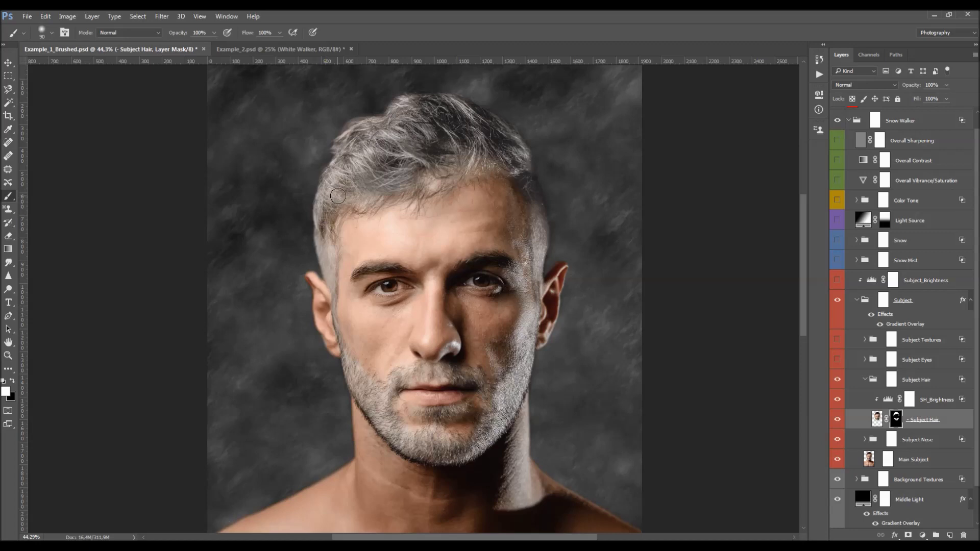
{"action": "key", "text": "bracketright"}
{"action": "key", "text": "bracketright"}
{"action": "key", "text": "x"}
{"action": "key", "text": "x"}
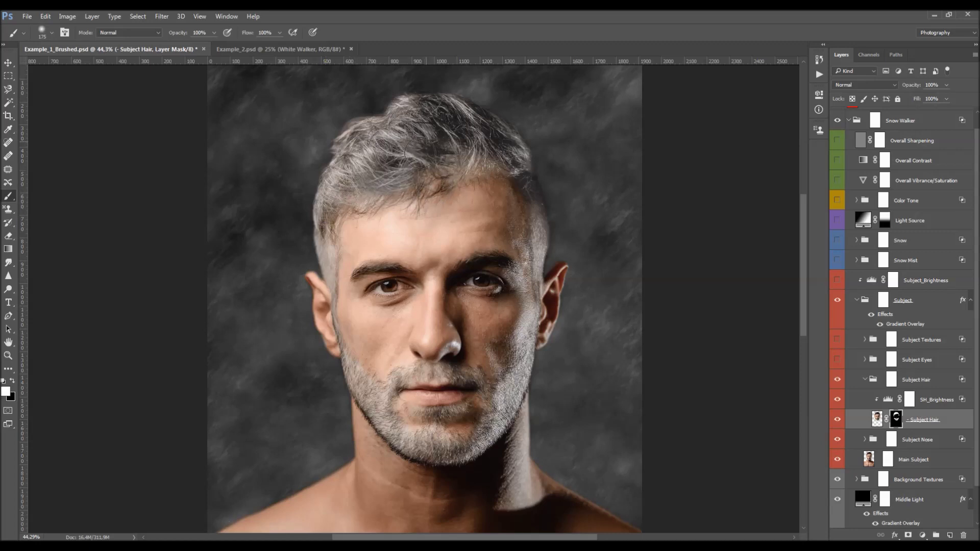
{"action": "key", "text": "bracketright"}
{"action": "key", "text": "bracketright"}
{"action": "scroll", "coordinate": [588, 273], "scroll_direction": "down", "scroll_amount": 3}
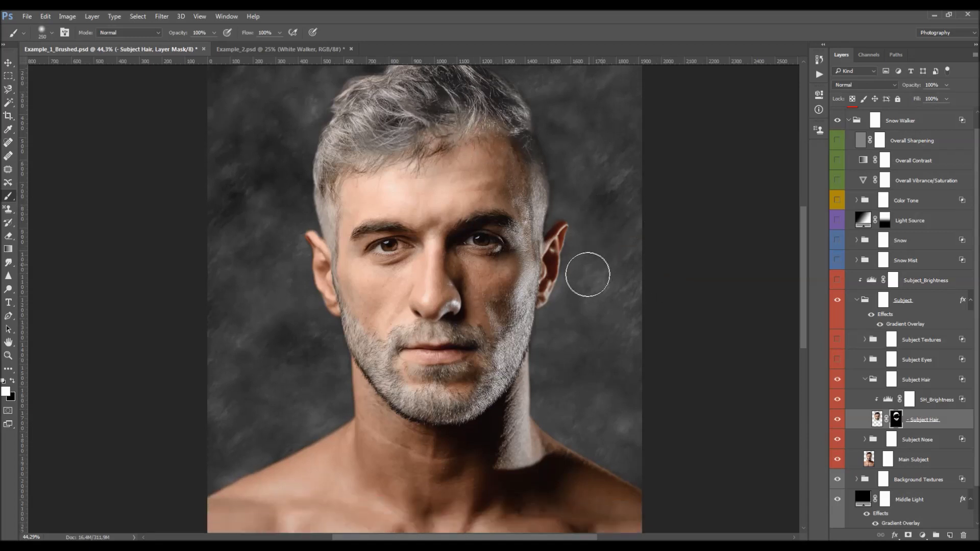
{"action": "key", "text": "bracketleft"}
{"action": "key", "text": "bracketleft"}
{"action": "key", "text": "bracketleft"}
{"action": "key", "text": "bracketleft"}
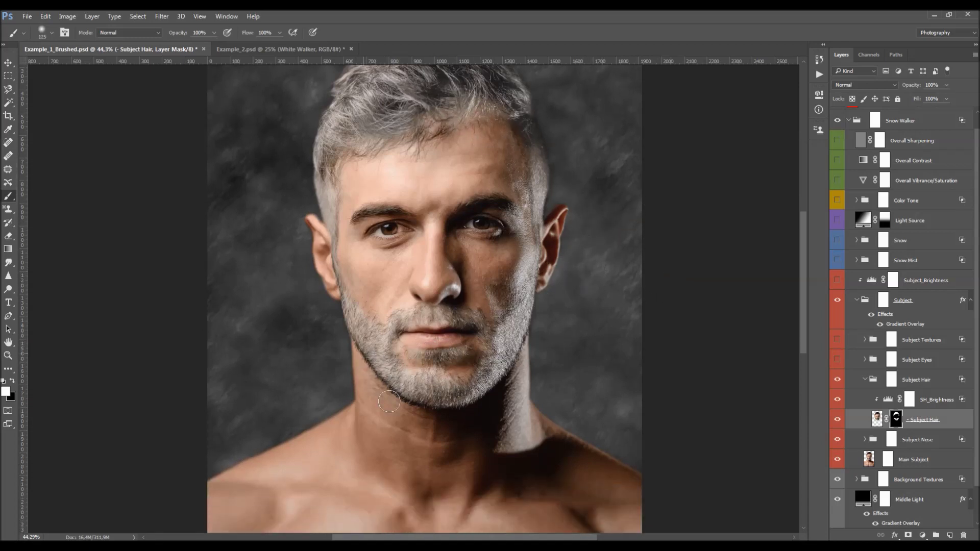
{"action": "mouse_move", "coordinate": [391, 395]}
{"action": "left_mouse_down"}
{"action": "mouse_move", "coordinate": [448, 410]}
{"action": "mouse_move", "coordinate": [477, 399]}
{"action": "mouse_move", "coordinate": [504, 384]}
{"action": "mouse_move", "coordinate": [538, 329]}
{"action": "left_mouse_up"}
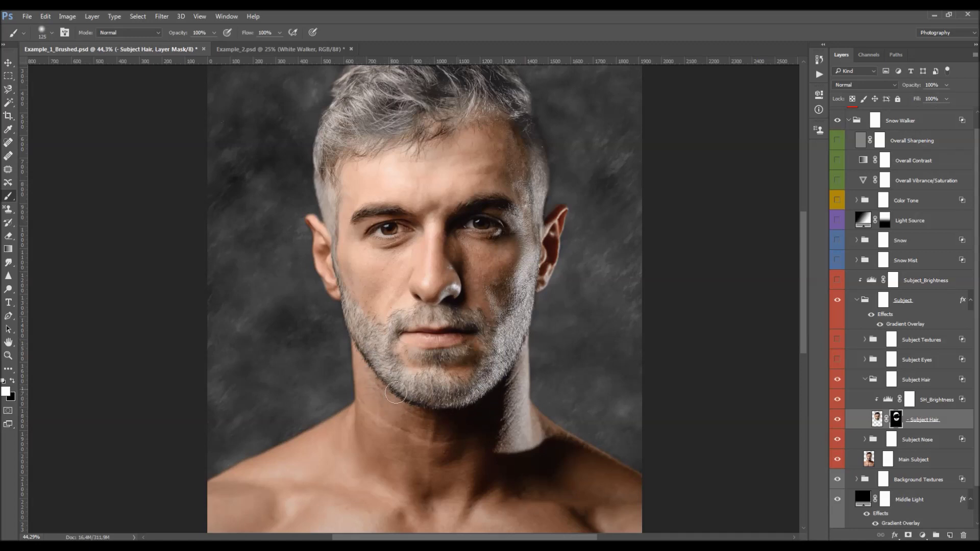
{"action": "key", "text": "ctrl+s"}
{"action": "key", "text": "v"}
Select the SH_Brightness layer and compare the hair and beard with the layer hidden and shown
{"action": "scroll", "coordinate": [415, 355], "scroll_direction": "down", "scroll_amount": 1}
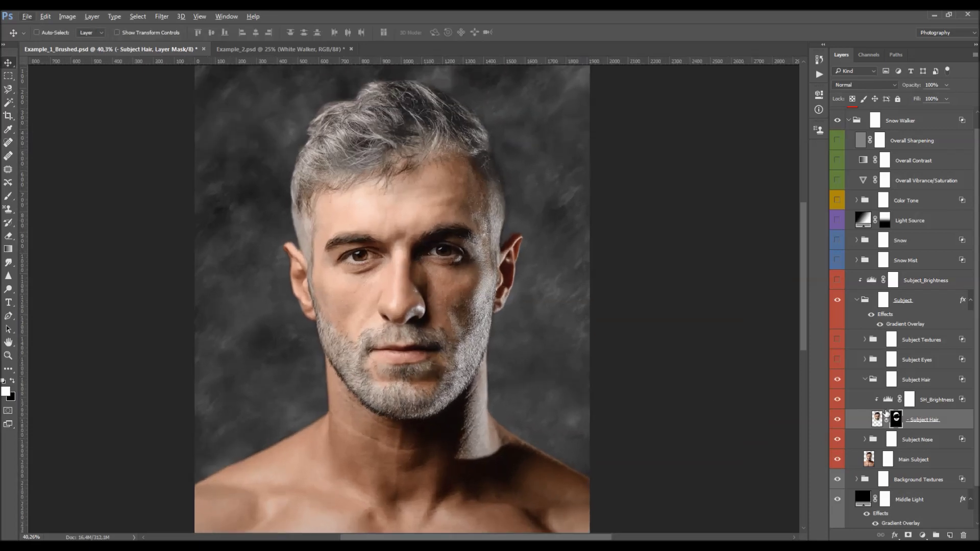
{"action": "left_click", "coordinate": [927, 403]}
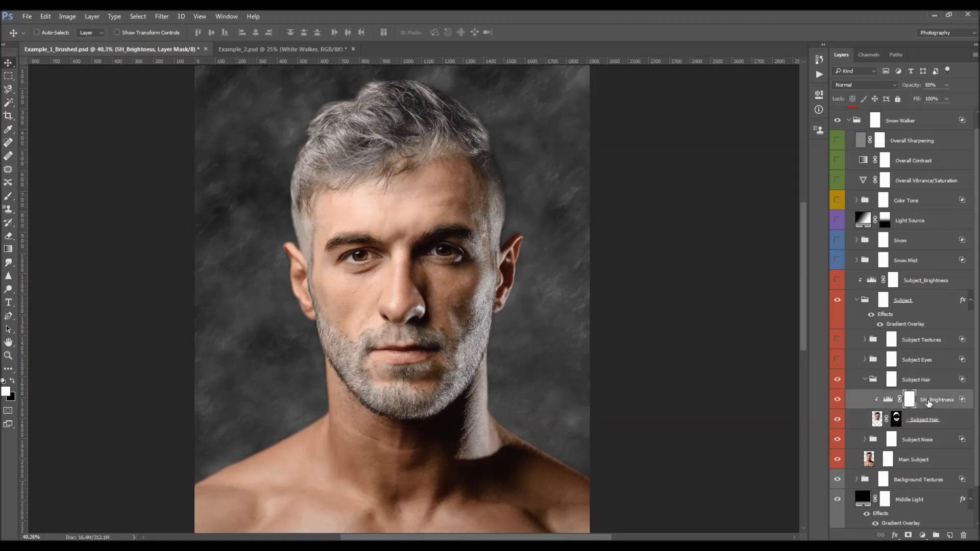
{"action": "left_click", "coordinate": [837, 400]}
{"action": "left_click", "coordinate": [837, 401]}
{"action": "left_click", "coordinate": [837, 401]}
{"action": "left_click", "coordinate": [837, 401]}
{"action": "scroll", "coordinate": [493, 247], "scroll_direction": "up", "scroll_amount": 2}
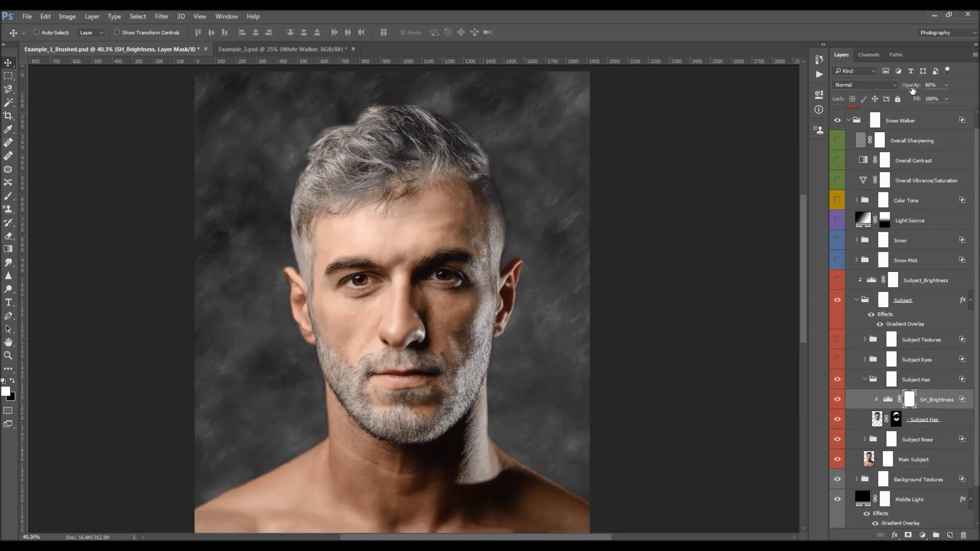
Try SH_Brightness at 100% opacity with a changed Levels adjustment, and undo the Levels change
{"action": "left_click_drag", "start_coordinate": [919, 88], "coordinate": [971, 88]}
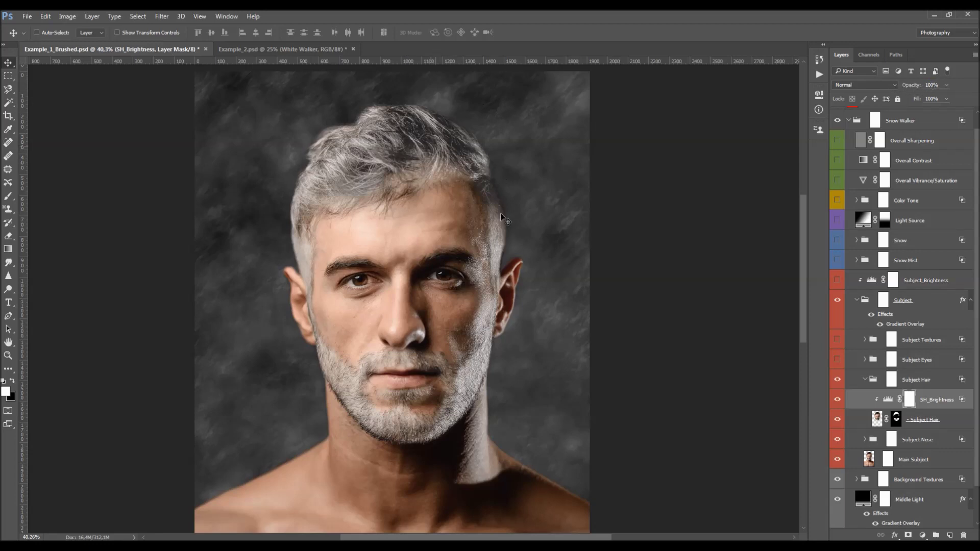
{"action": "double_click", "coordinate": [889, 399]}
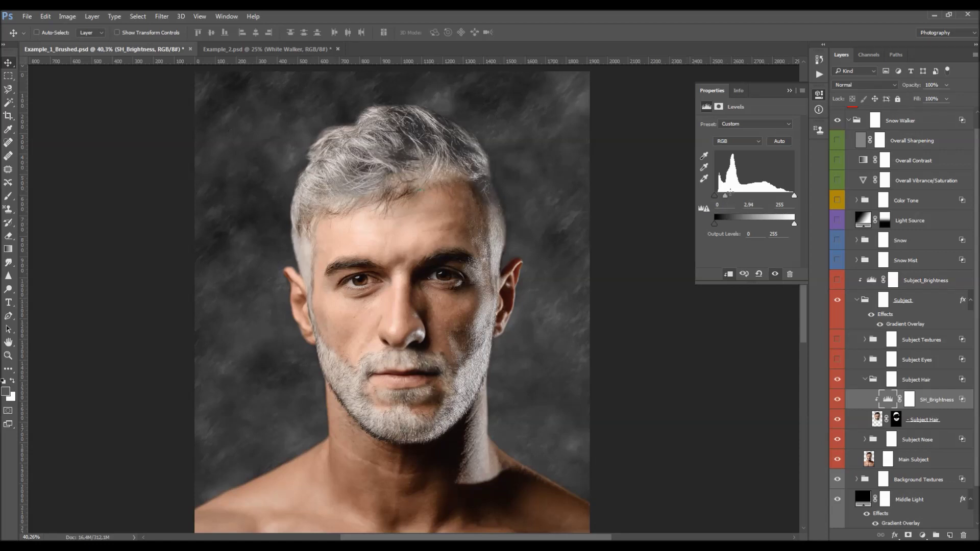
{"action": "key", "text": "ctrl+z"}
{"action": "left_click", "coordinate": [791, 92]}
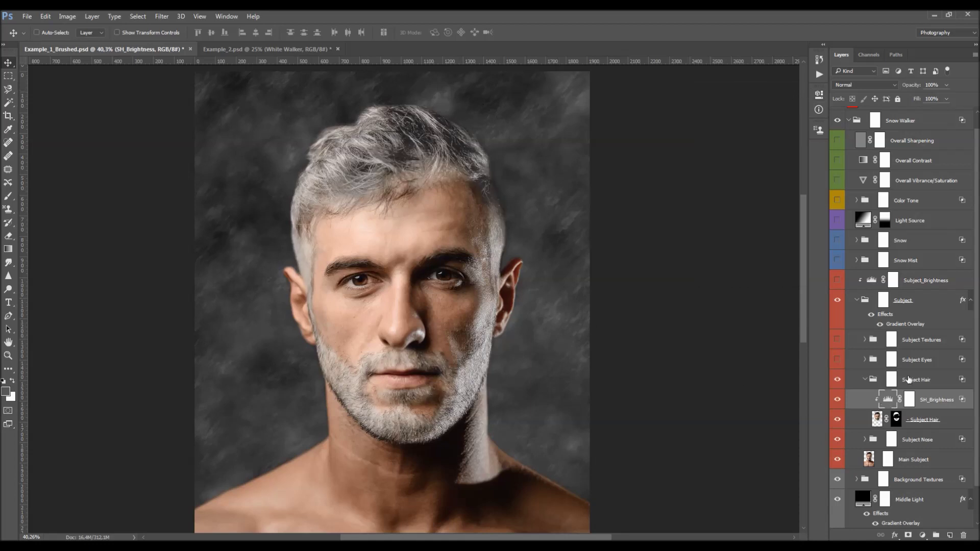
Set SH_Brightness to 89% opacity and its Underlying Layer dark blend range to 0/18, and compare the Subject Hair group on and off
{"action": "left_click_drag", "start_coordinate": [916, 88], "coordinate": [909, 95]}
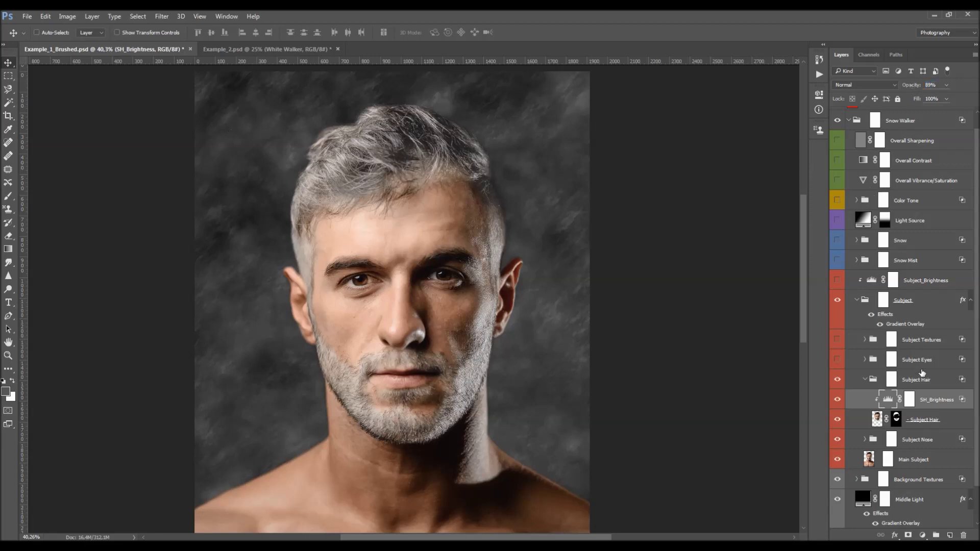
{"action": "double_click", "coordinate": [954, 403]}
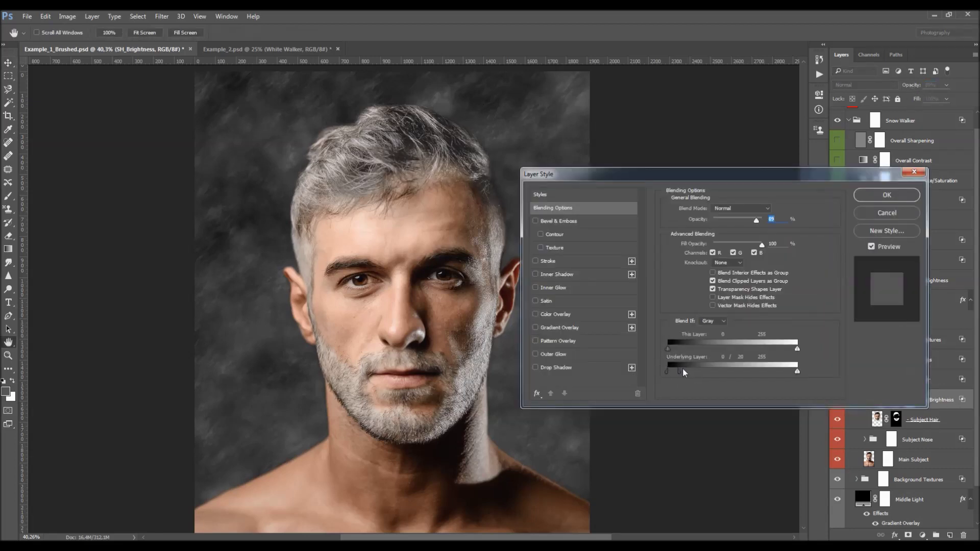
{"action": "mouse_move", "coordinate": [683, 372]}
{"action": "left_mouse_down"}
{"action": "mouse_move", "coordinate": [700, 375]}
{"action": "mouse_move", "coordinate": [678, 375]}
{"action": "left_mouse_up"}
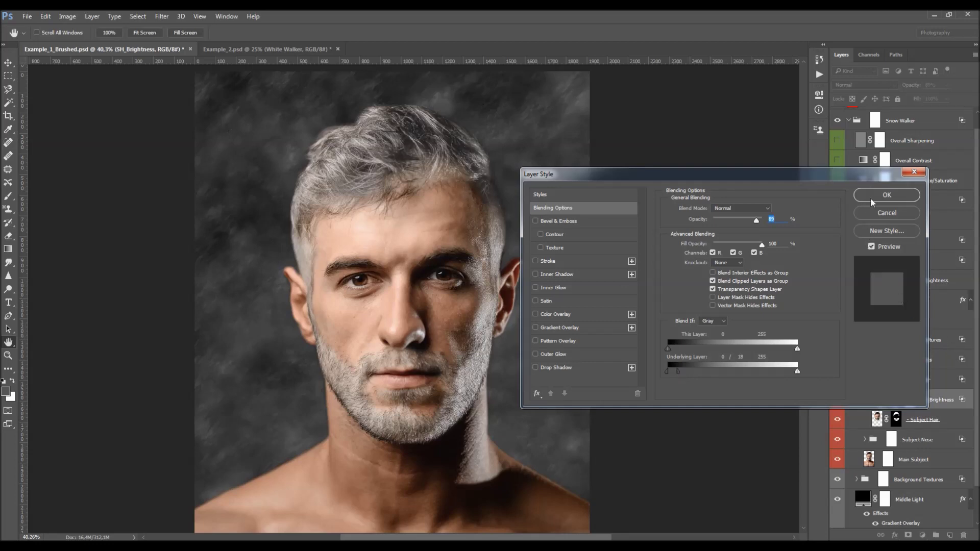
{"action": "left_click", "coordinate": [886, 195]}
{"action": "left_click", "coordinate": [838, 379]}
{"action": "left_click", "coordinate": [840, 379]}
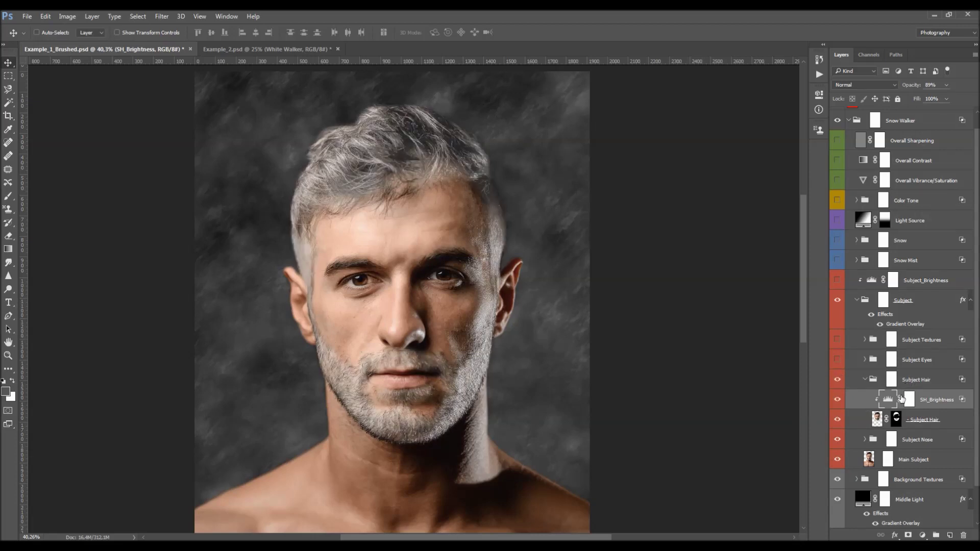
Collapse the Subject Hair group, and show, expand and select the Subject Eyes group
{"action": "scroll", "coordinate": [891, 401], "scroll_direction": "up", "scroll_amount": 1}
{"action": "left_click", "coordinate": [865, 396]}
{"action": "left_click", "coordinate": [837, 376]}
{"action": "left_click", "coordinate": [864, 376]}
{"action": "left_click", "coordinate": [920, 377]}
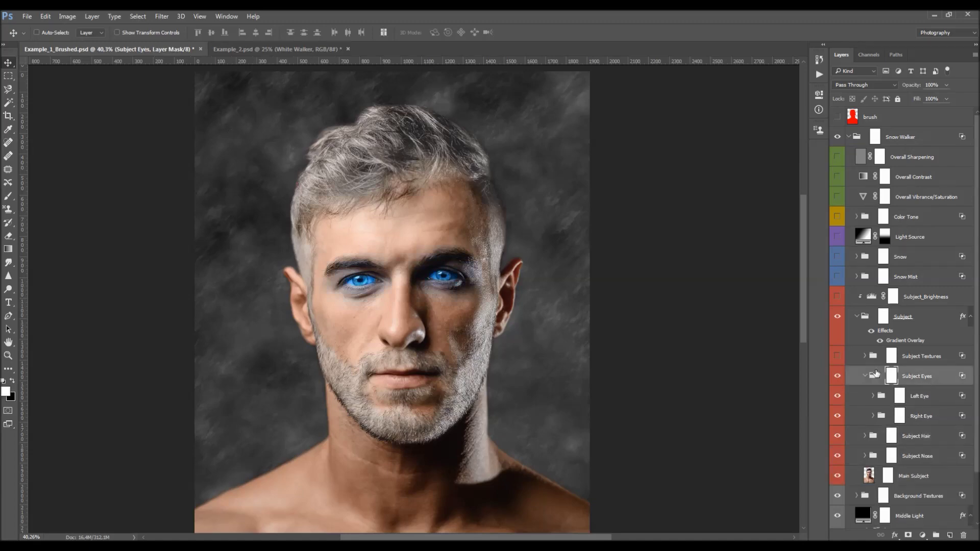
Examine the eyes up close with the Left Eye and Right Eye groups each hidden and shown
{"action": "scroll", "coordinate": [401, 292], "scroll_direction": "up", "scroll_amount": 3}
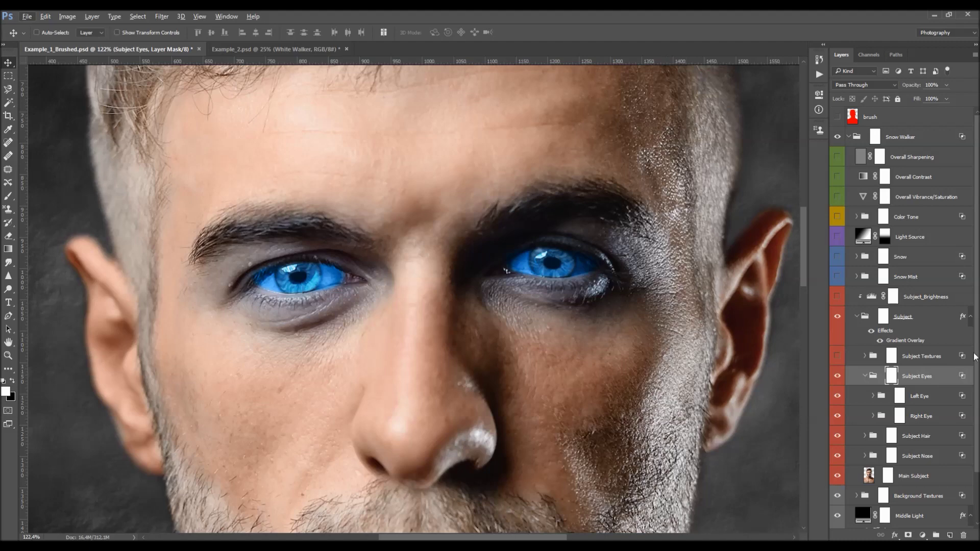
{"action": "left_click", "coordinate": [850, 400]}
{"action": "left_click", "coordinate": [837, 396]}
{"action": "left_click", "coordinate": [837, 396]}
{"action": "left_click", "coordinate": [840, 415]}
{"action": "left_click", "coordinate": [837, 415]}
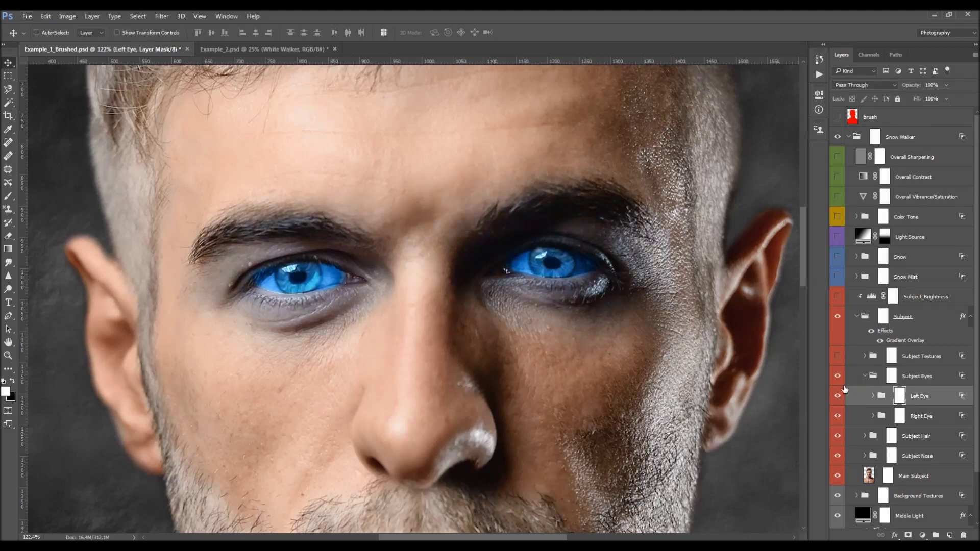
Expand the Left Eye group, select LE_Wide_Glow_2 and hide LE_Main_Glow, LE_Glowing_Lines and LE_Wide_Glow_1
{"action": "left_click", "coordinate": [872, 395]}
{"action": "left_click", "coordinate": [947, 419]}
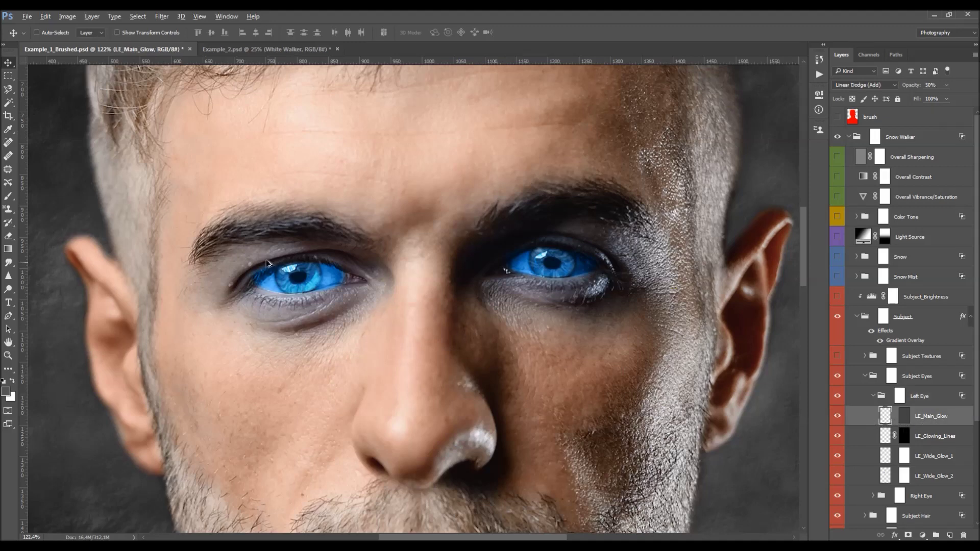
{"action": "scroll", "coordinate": [268, 263], "scroll_direction": "up", "scroll_amount": 3}
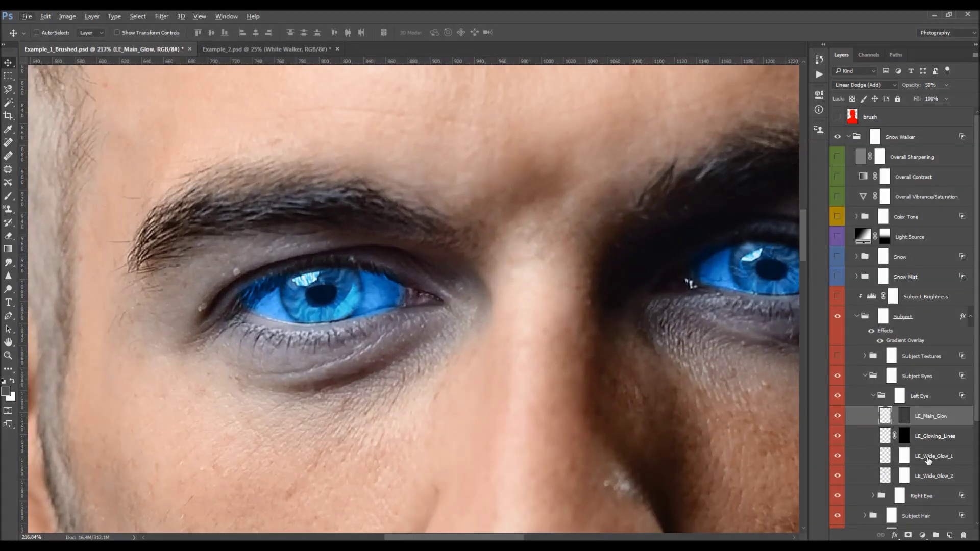
{"action": "left_click", "coordinate": [933, 474]}
{"action": "scroll", "coordinate": [936, 467], "scroll_direction": "down", "scroll_amount": 1}
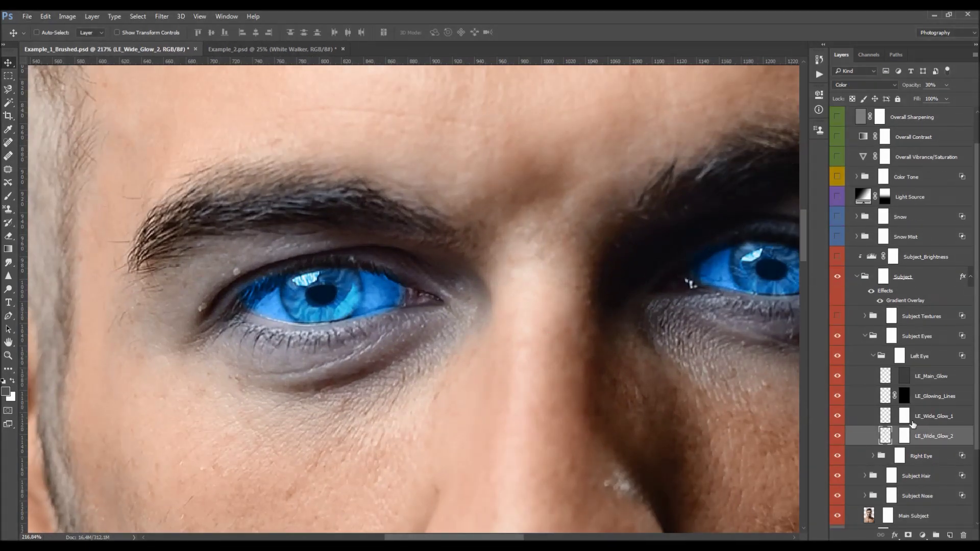
{"action": "left_click_drag", "start_coordinate": [838, 379], "coordinate": [838, 414]}
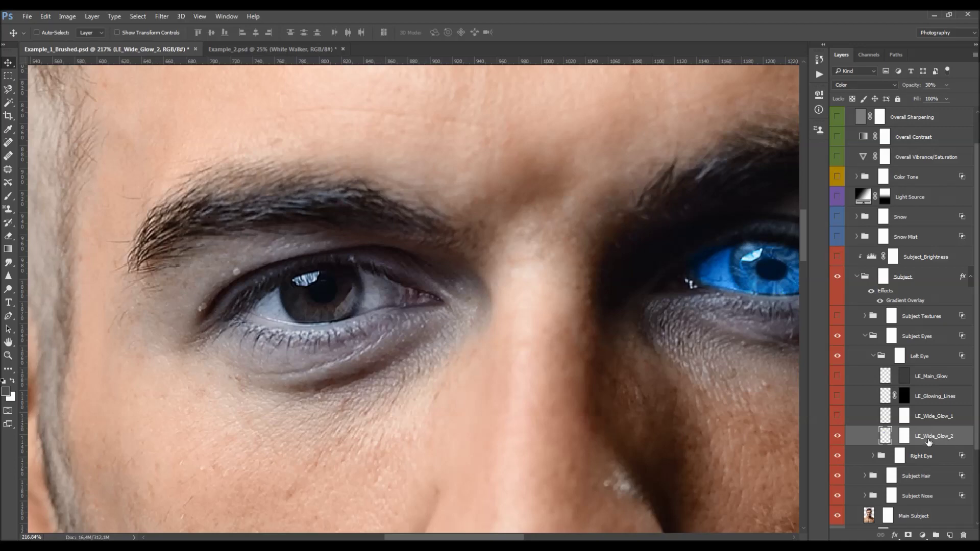
Compare the eye area with LE_Wide_Glow_2 on and off, and raise that layer's opacity
{"action": "scroll", "coordinate": [382, 342], "scroll_direction": "down", "scroll_amount": 3}
{"action": "key", "text": "ctrl+comma"}
{"action": "key", "text": "ctrl+comma"}
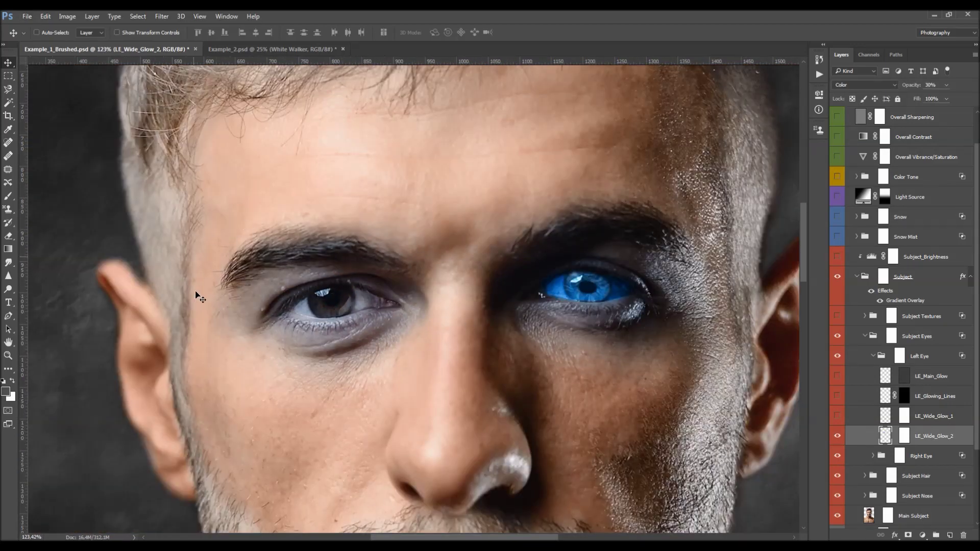
{"action": "left_click_drag", "start_coordinate": [906, 86], "coordinate": [912, 86]}
Select and show the LE_Wide_Glow_1 layer, and compare its glow on and off up close
{"action": "left_click", "coordinate": [933, 415]}
{"action": "left_click", "coordinate": [837, 416]}
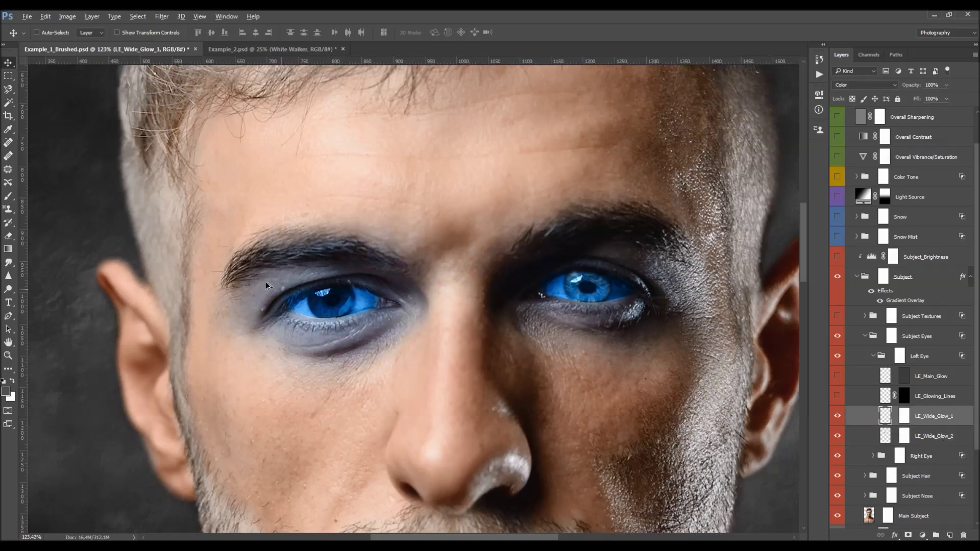
{"action": "scroll", "coordinate": [246, 272], "scroll_direction": "up", "scroll_amount": 2}
{"action": "left_click", "coordinate": [837, 416]}
{"action": "left_click", "coordinate": [837, 415]}
{"action": "scroll", "coordinate": [360, 311], "scroll_direction": "up", "scroll_amount": 1}
{"action": "scroll", "coordinate": [360, 311], "scroll_direction": "up", "scroll_amount": 1}
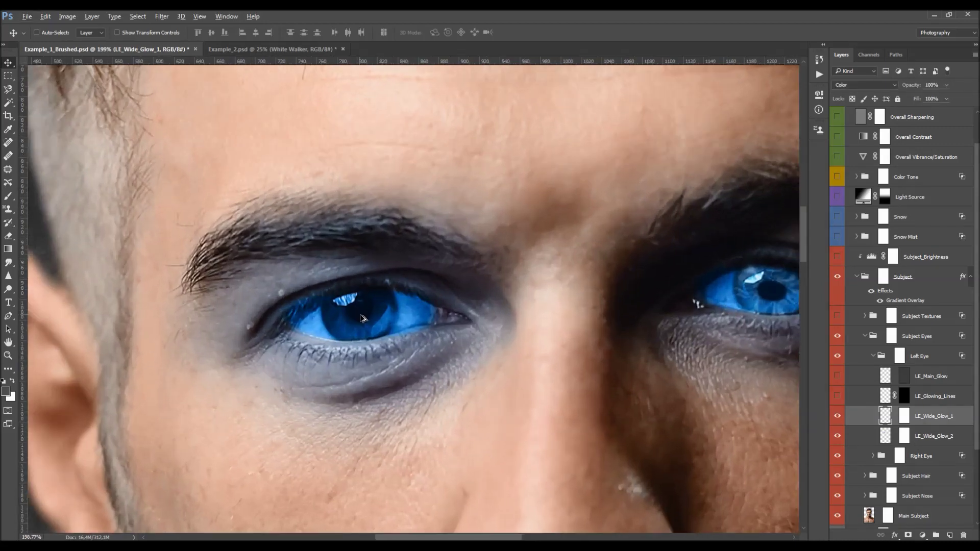
Warp the LE_Wide_Glow_1 glow outward and upward so it covers the whole eye from corner to corner
{"action": "left_click", "coordinate": [886, 416], "text": "ctrl"}
{"action": "key", "text": "ctrl+d"}
{"action": "key", "text": "ctrl+t"}
{"action": "right_click", "coordinate": [412, 311]}
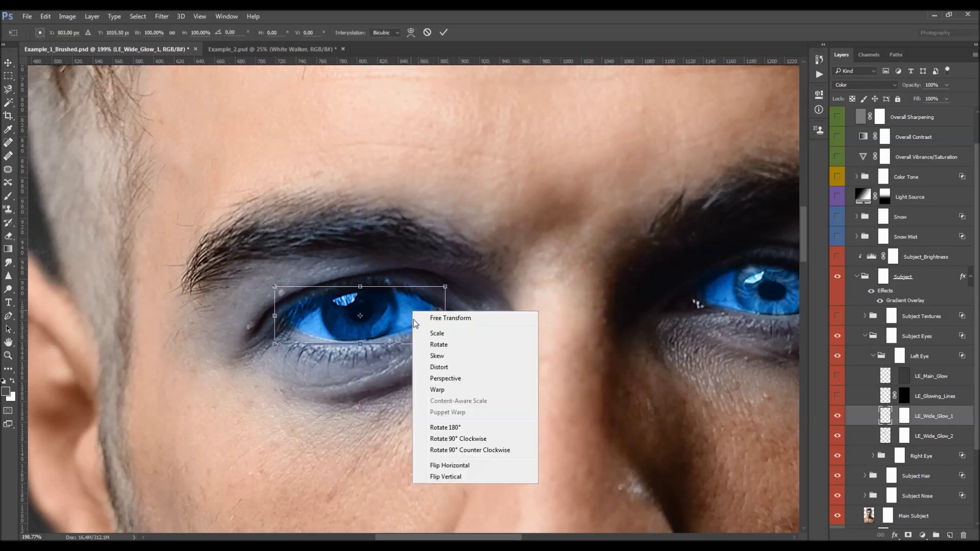
{"action": "left_click", "coordinate": [440, 392]}
{"action": "left_click_drag", "start_coordinate": [438, 314], "coordinate": [472, 319]}
{"action": "mouse_move", "coordinate": [309, 323]}
{"action": "left_mouse_down"}
{"action": "mouse_move", "coordinate": [299, 328]}
{"action": "mouse_move", "coordinate": [294, 310]}
{"action": "left_mouse_up"}
{"action": "left_click_drag", "start_coordinate": [372, 292], "coordinate": [375, 283]}
{"action": "key", "text": "Return"}
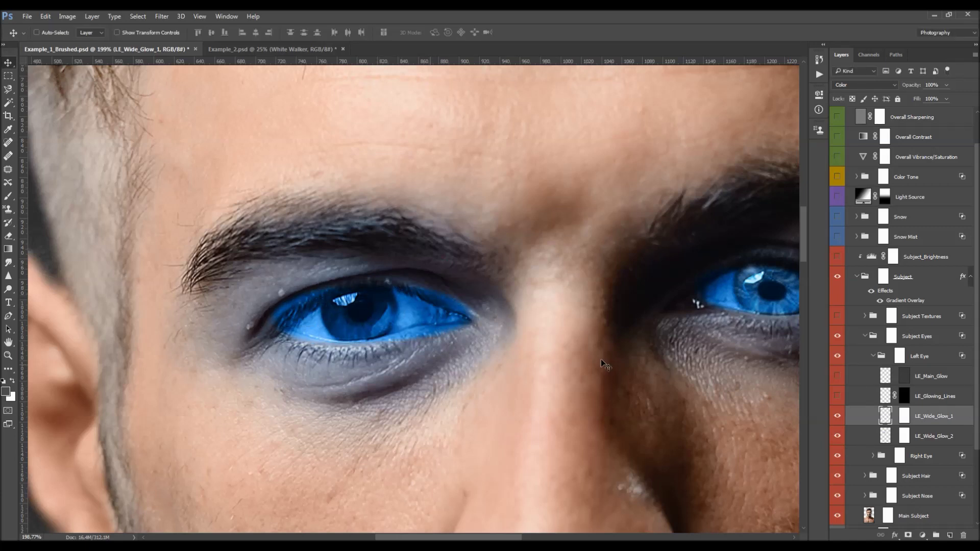
Paint black on the LE_Wide_Glow_1 mask with a 15 px brush to remove the glow spilling over the eyelids
{"action": "left_click", "coordinate": [904, 416]}
{"action": "key", "text": "b"}
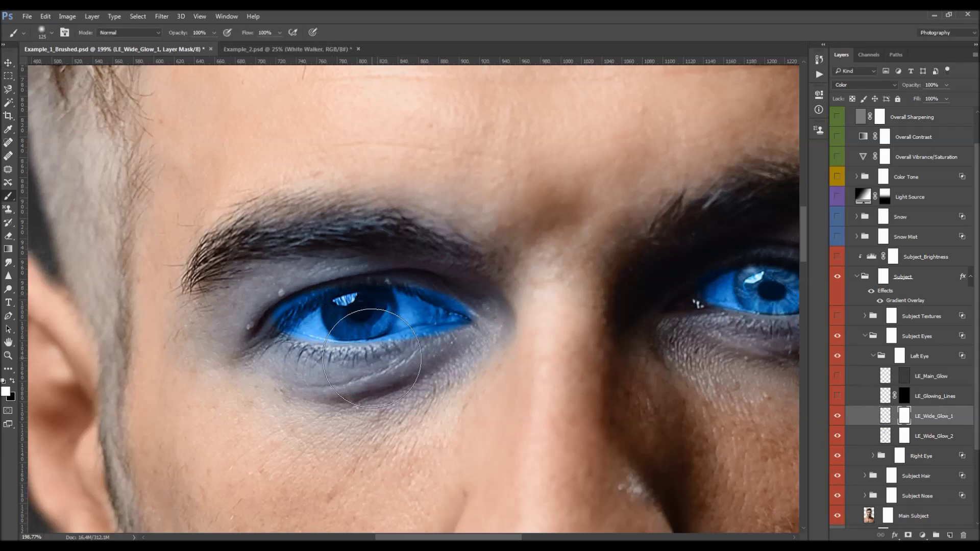
{"action": "key", "text": "bracketleft"}
{"action": "key", "text": "bracketleft"}
{"action": "key", "text": "bracketleft"}
{"action": "key", "text": "bracketleft"}
{"action": "key", "text": "bracketleft"}
{"action": "key", "text": "bracketleft"}
{"action": "key", "text": "bracketleft"}
{"action": "key", "text": "x"}
{"action": "key", "text": "bracketleft"}
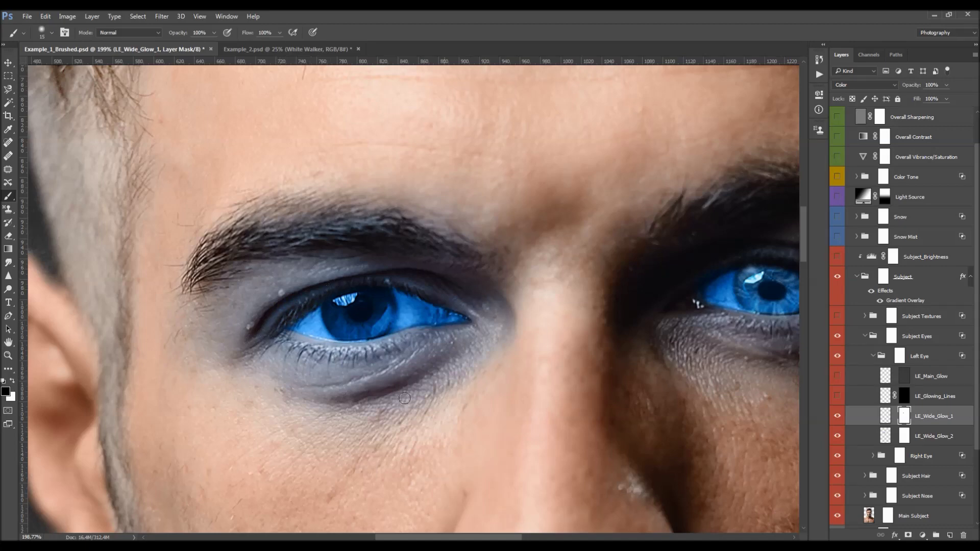
View the LE_Wide_Glow_1 mask on its own, return to the image and inspect the masked eye glow
{"action": "left_click", "coordinate": [903, 417], "text": "alt"}
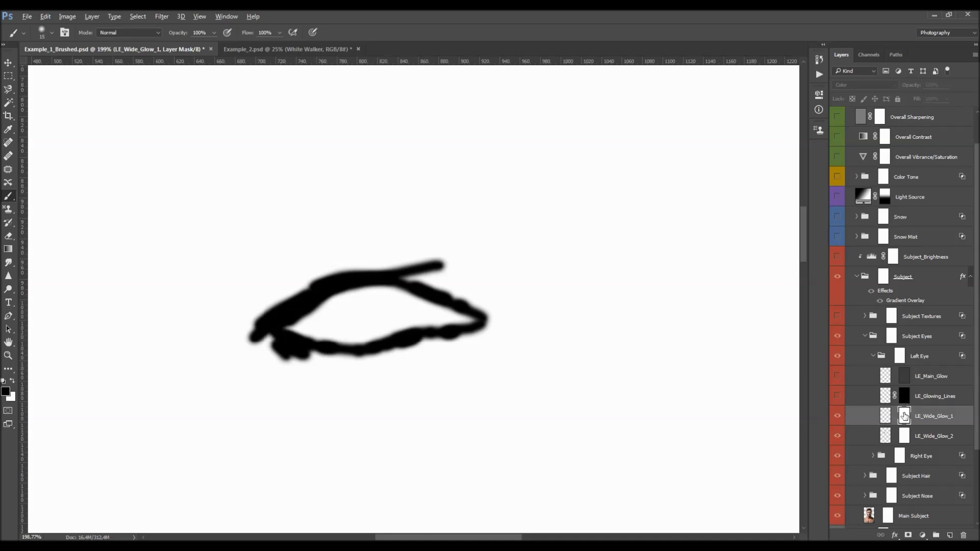
{"action": "left_click", "coordinate": [904, 416], "text": "alt"}
{"action": "left_click", "coordinate": [904, 415], "text": "alt"}
{"action": "left_click", "coordinate": [904, 416], "text": "alt"}
{"action": "left_click", "coordinate": [903, 416], "text": "ctrl"}
{"action": "key", "text": "ctrl+d"}
{"action": "key", "text": "v"}
{"action": "scroll", "coordinate": [184, 311], "scroll_direction": "down", "scroll_amount": 2}
{"action": "scroll", "coordinate": [184, 311], "scroll_direction": "down", "scroll_amount": 1}
{"action": "scroll", "coordinate": [194, 327], "scroll_direction": "up", "scroll_amount": 4}
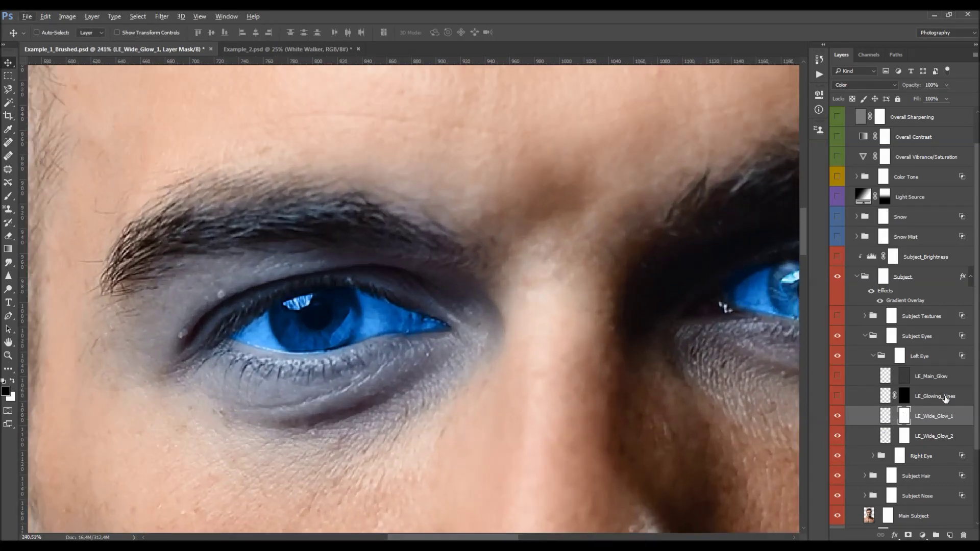
Select the LE_Glowing_Lines layer and show it
{"action": "left_click", "coordinate": [943, 398]}
{"action": "left_click", "coordinate": [837, 396]}
{"action": "scroll", "coordinate": [410, 311], "scroll_direction": "down", "scroll_amount": 2}
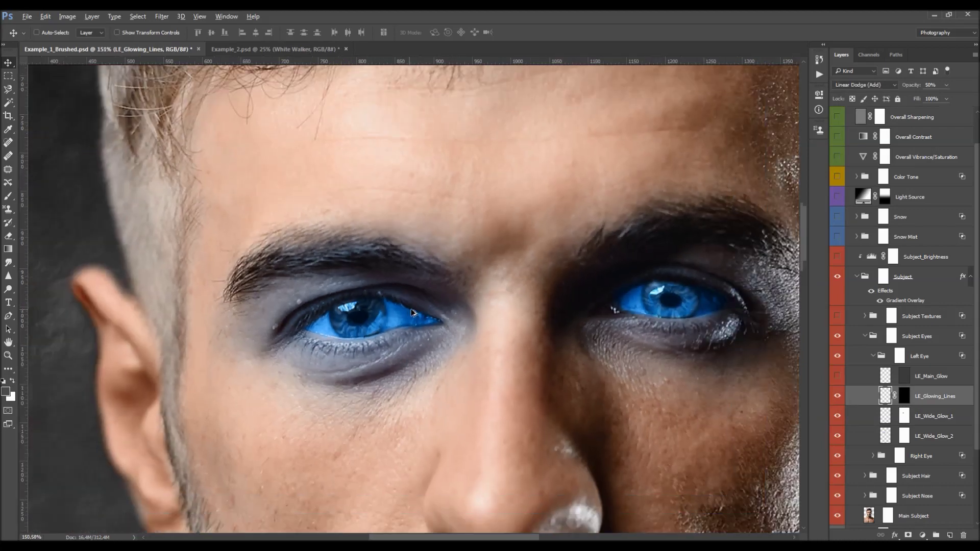
Set the LE_Glowing_Lines layer's opacity to 36%
{"action": "key", "text": "0"}
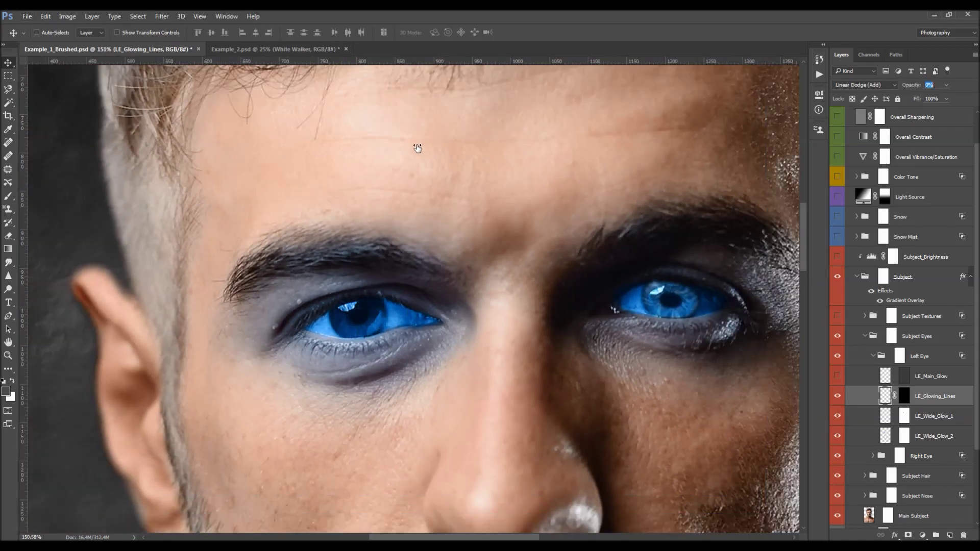
{"action": "key", "text": "0"}
{"action": "key", "text": "0"}
{"action": "key", "text": "3"}
{"action": "key", "text": "4"}
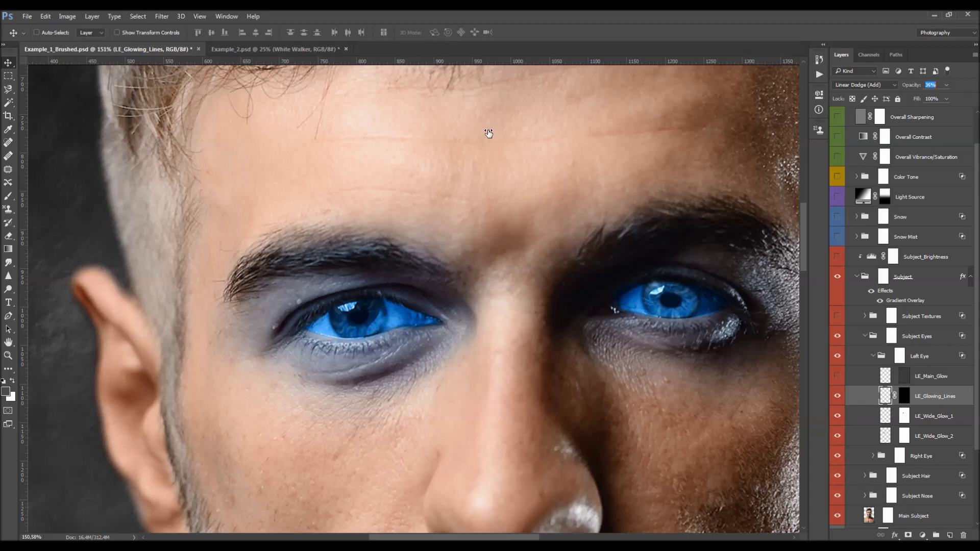
View the LE_Glowing_Lines mask on its own and return to the image
{"action": "scroll", "coordinate": [341, 317], "scroll_direction": "up", "scroll_amount": 7}
{"action": "left_click", "coordinate": [904, 397]}
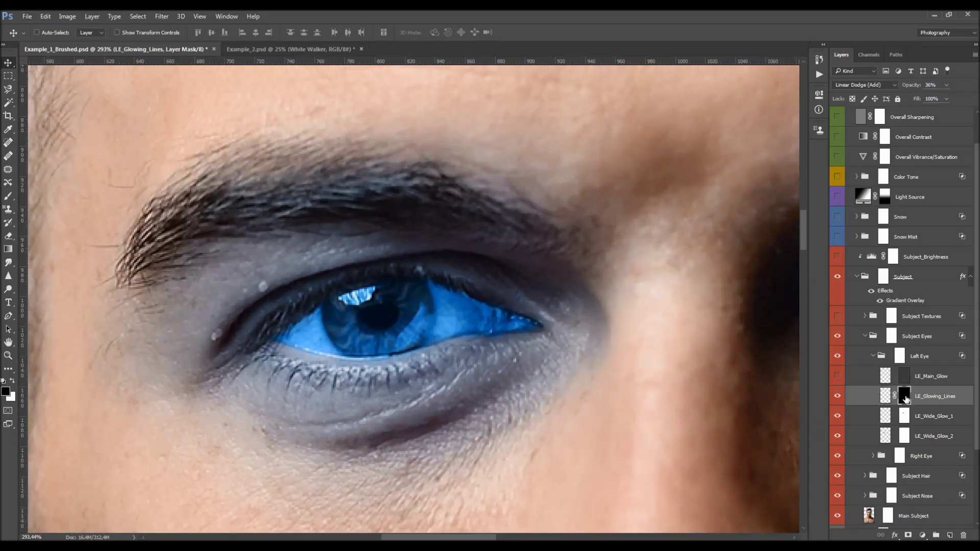
{"action": "left_click", "coordinate": [904, 398], "text": "alt"}
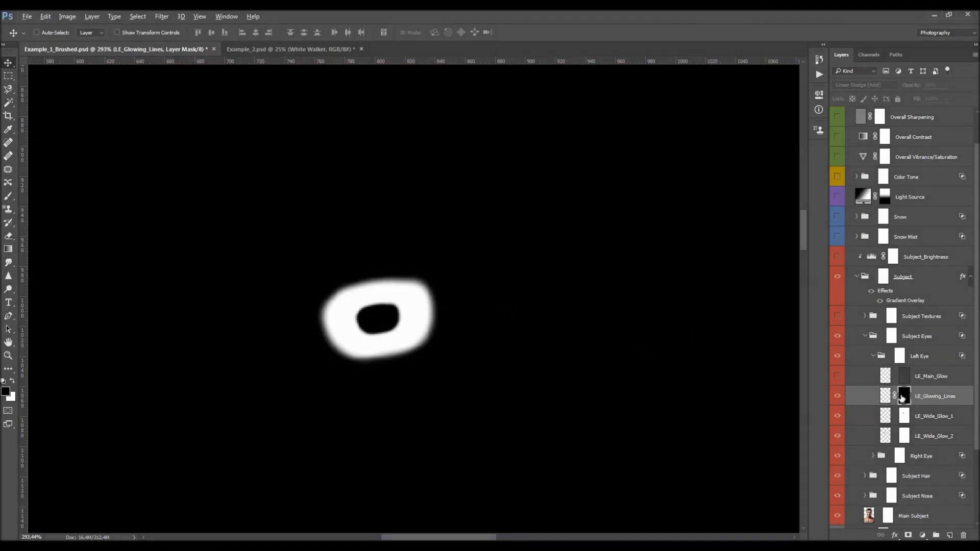
{"action": "left_click", "coordinate": [901, 394], "text": "alt"}
{"action": "scroll", "coordinate": [382, 329], "scroll_direction": "down", "scroll_amount": 4}
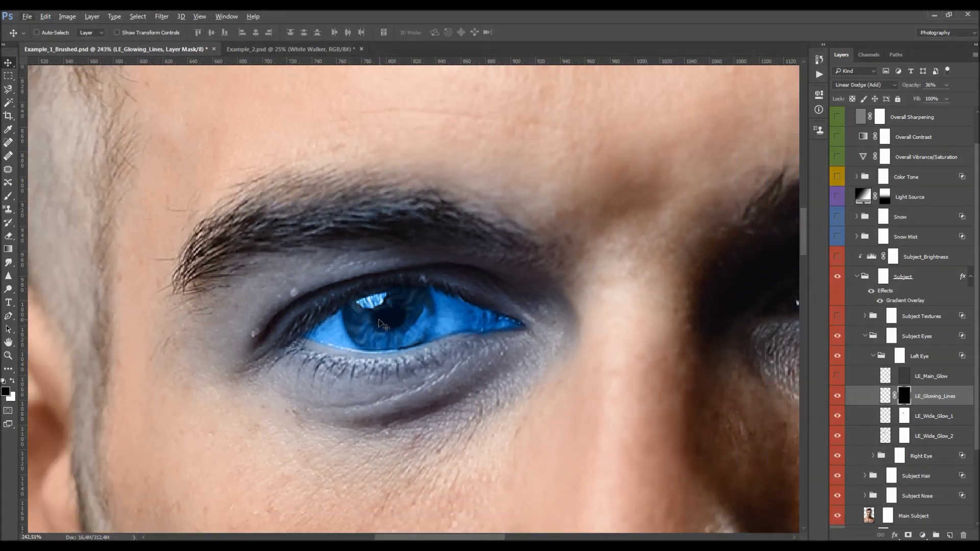
Paint black over the pupil on the LE_Glowing_Lines mask with a smaller brush to keep the pupil dark
{"action": "scroll", "coordinate": [384, 330], "scroll_direction": "up", "scroll_amount": 1}
{"action": "key", "text": "b"}
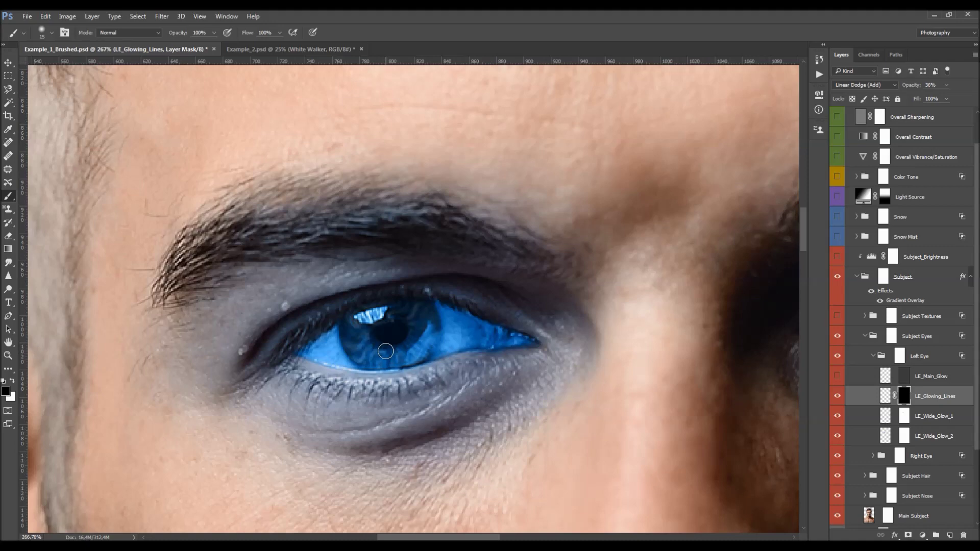
{"action": "scroll", "coordinate": [387, 331], "scroll_direction": "up", "scroll_amount": 2}
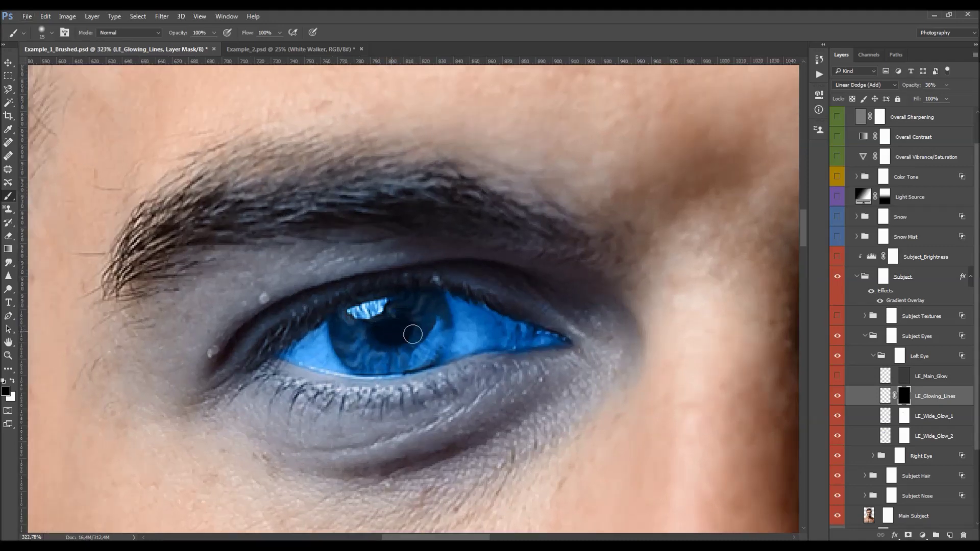
{"action": "key", "text": "x"}
{"action": "key", "text": "bracketleft"}
{"action": "key", "text": "x"}
{"action": "left_click", "coordinate": [839, 396]}
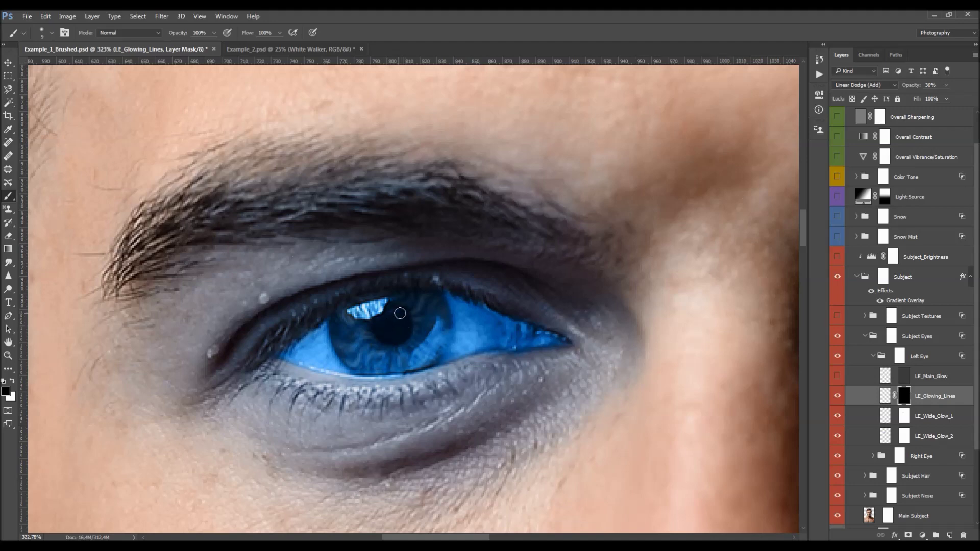
Load the LE_Glowing_Lines mask as a selection, compare the eye with the layer hidden and shown, and deselect
{"action": "scroll", "coordinate": [383, 332], "scroll_direction": "down", "scroll_amount": 2}
{"action": "left_click", "coordinate": [908, 400], "text": "ctrl"}
{"action": "left_click", "coordinate": [837, 396]}
{"action": "left_click", "coordinate": [837, 396]}
{"action": "key", "text": "ctrl+d"}
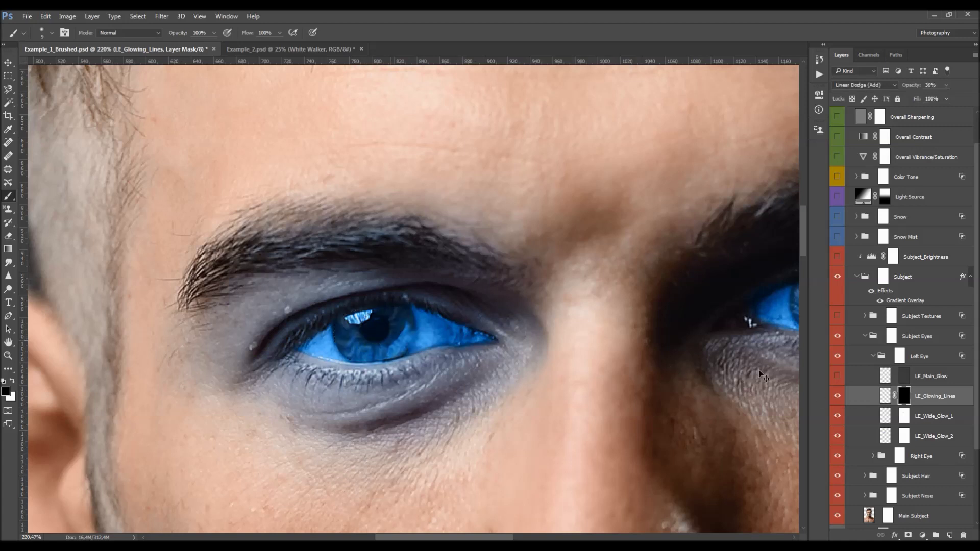
Show and select the LE_Main_Glow layer, compare it hidden and shown, and set its opacity to 43%
{"action": "left_click", "coordinate": [837, 377]}
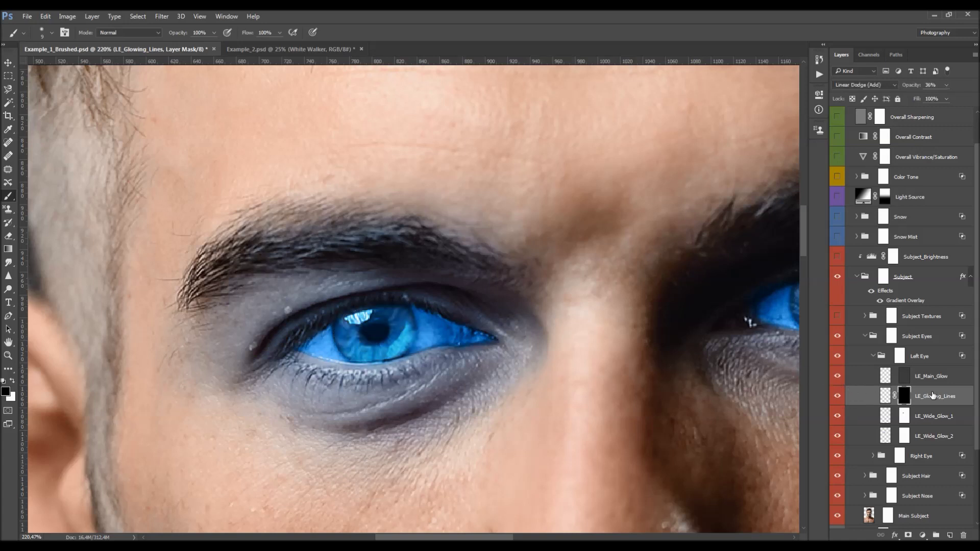
{"action": "left_click", "coordinate": [940, 378]}
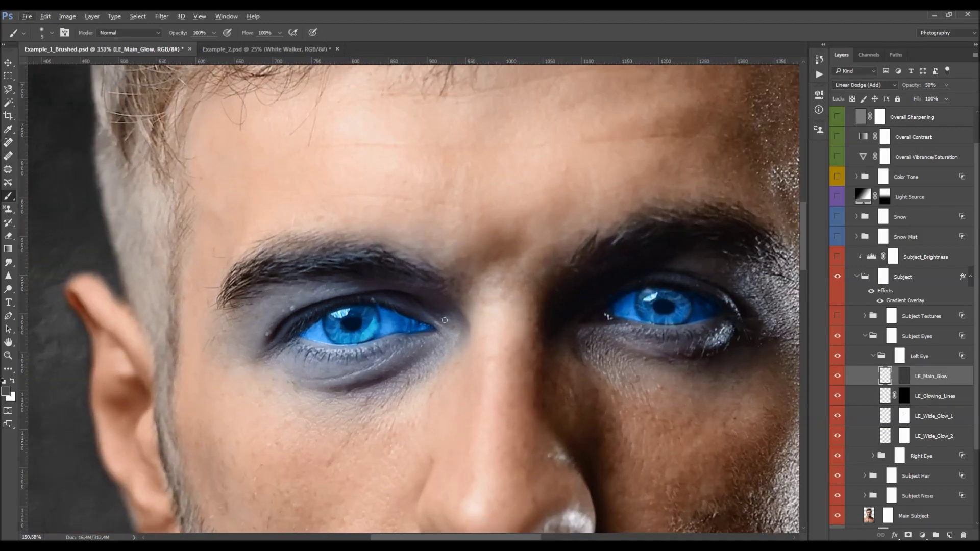
{"action": "left_click", "coordinate": [200, 15]}
{"action": "left_click", "coordinate": [837, 377]}
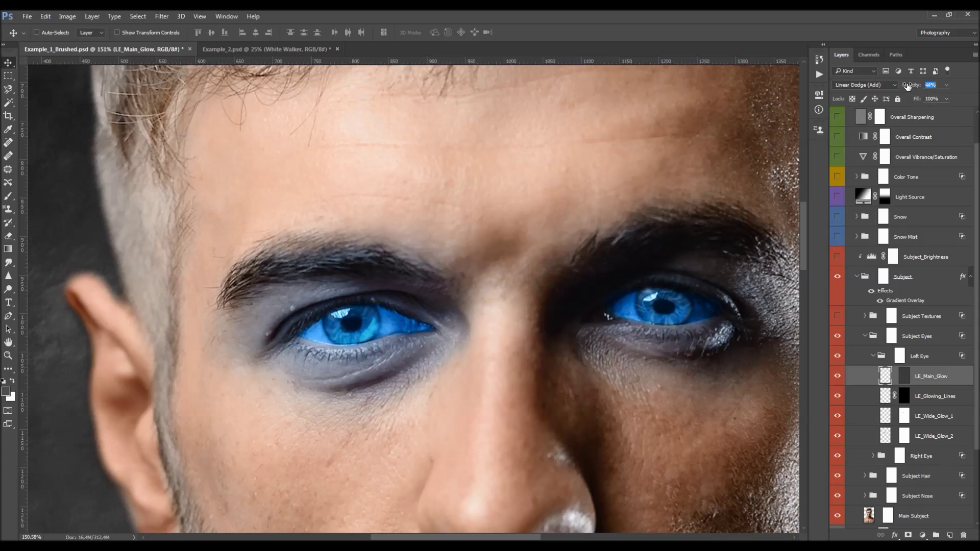
Paint black over the pupil on the LE_Main_Glow mask to remove the glow from it
{"action": "left_click", "coordinate": [903, 376]}
{"action": "scroll", "coordinate": [359, 333], "scroll_direction": "up", "scroll_amount": 5}
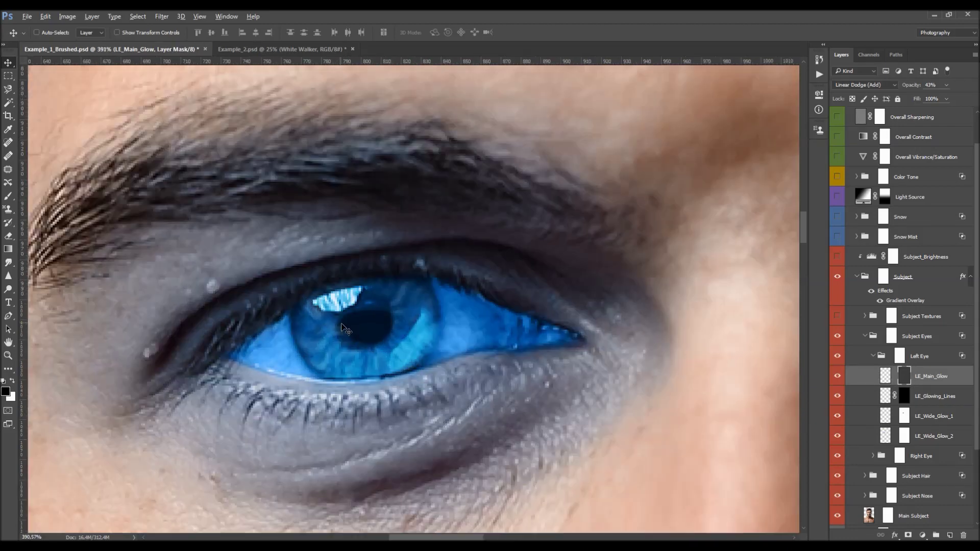
{"action": "scroll", "coordinate": [378, 340], "scroll_direction": "down", "scroll_amount": 1}
{"action": "key", "text": "b"}
{"action": "key", "text": "x"}
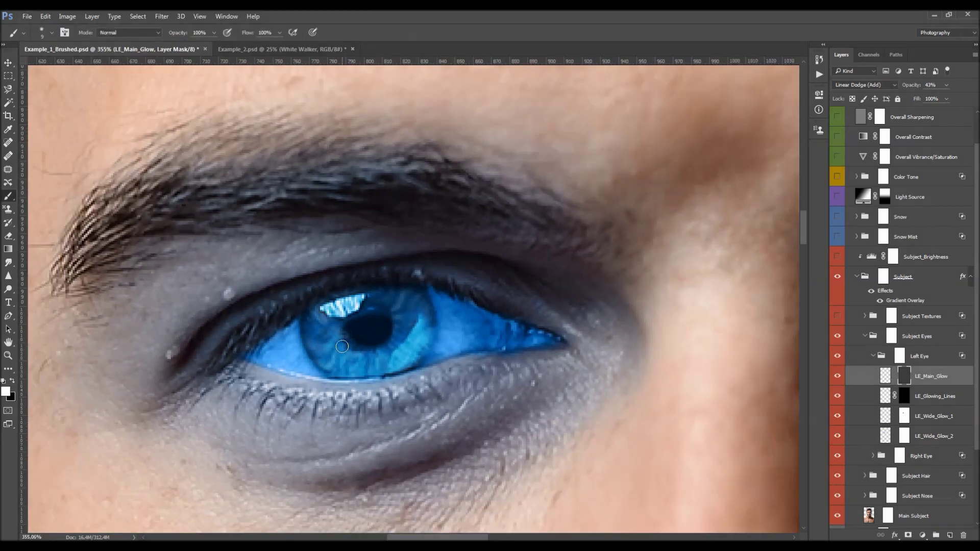
{"action": "key", "text": "x"}
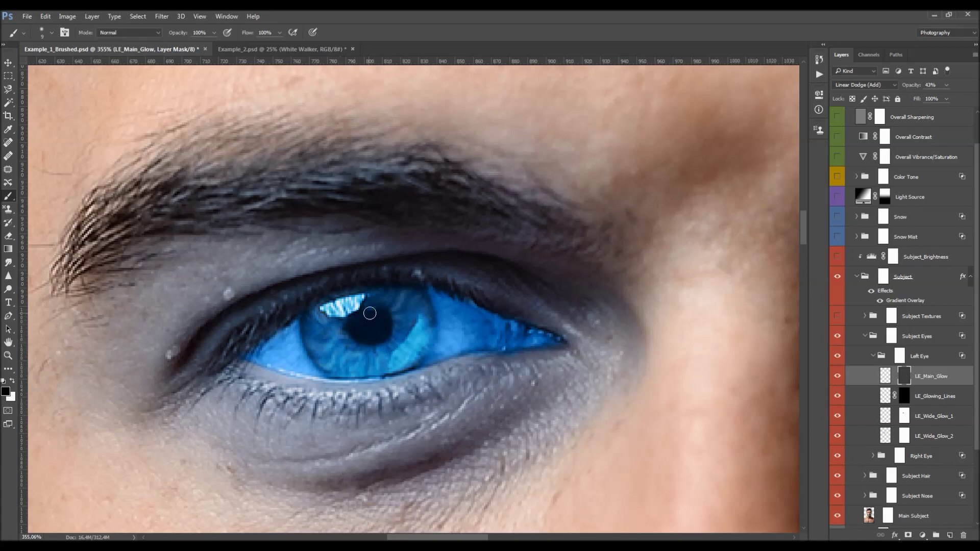
Expand the Right Eye group and set the RE_Wide_Glow_2 opacity to 47%, matching LE_Wide_Glow_2
{"action": "scroll", "coordinate": [352, 327], "scroll_direction": "down", "scroll_amount": 3}
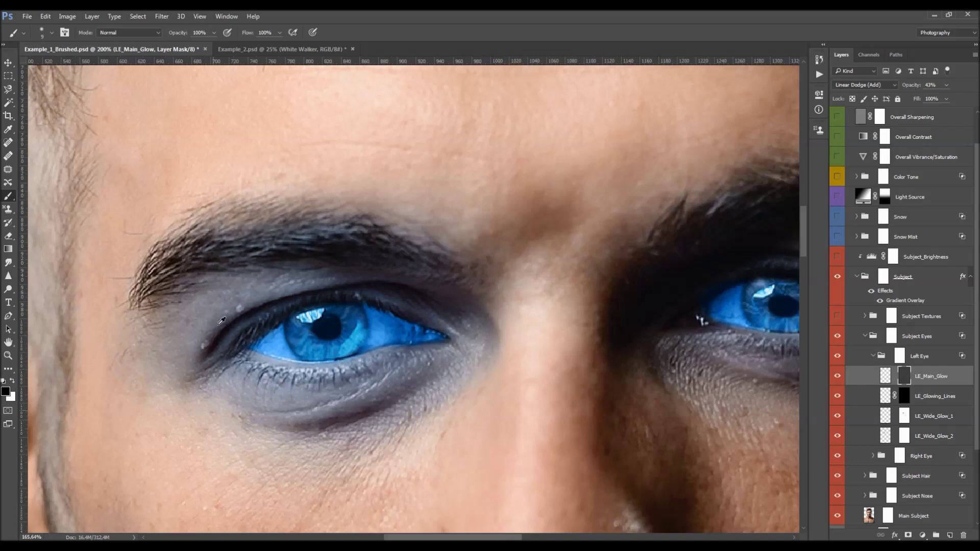
{"action": "scroll", "coordinate": [286, 320], "scroll_direction": "down", "scroll_amount": 2}
{"action": "key", "text": "v"}
{"action": "scroll", "coordinate": [562, 316], "scroll_direction": "up", "scroll_amount": 3}
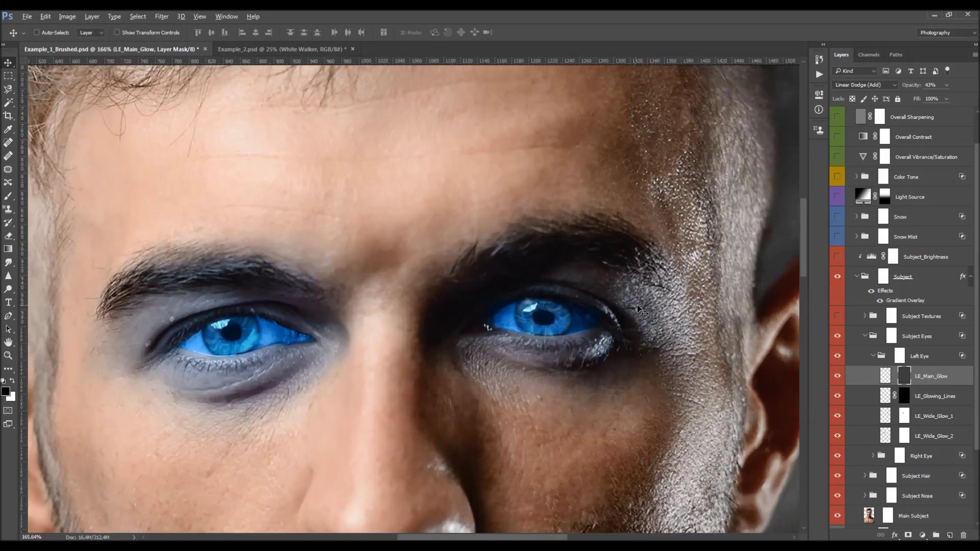
{"action": "scroll", "coordinate": [889, 364], "scroll_direction": "down", "scroll_amount": 2}
{"action": "left_click", "coordinate": [873, 360]}
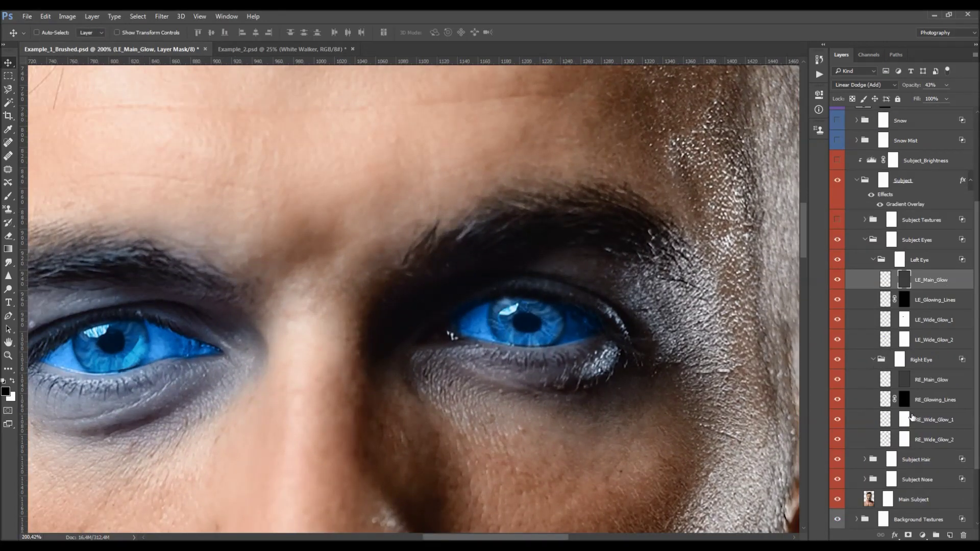
{"action": "left_click", "coordinate": [936, 440]}
{"action": "left_click", "coordinate": [933, 344]}
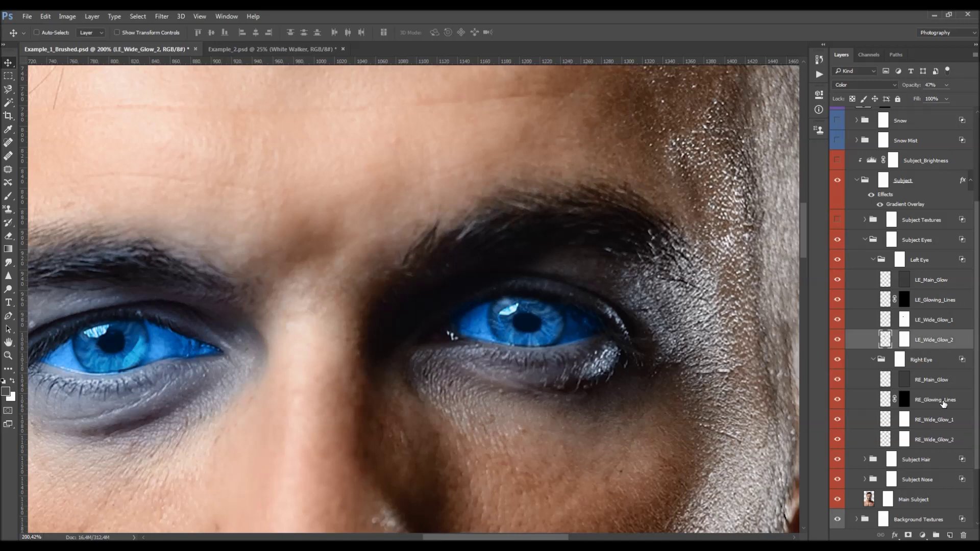
{"action": "left_click", "coordinate": [935, 439]}
{"action": "key", "text": "BackSpace"}
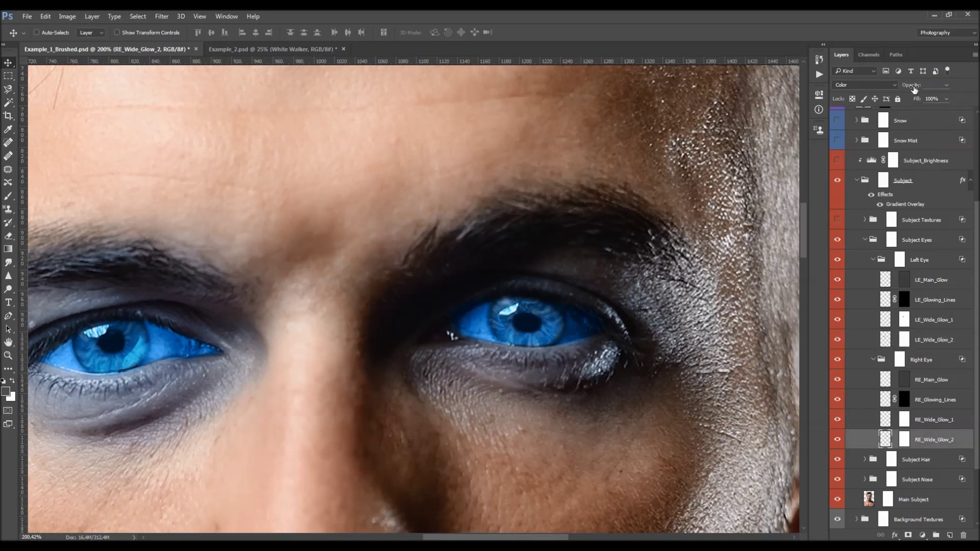
{"action": "key", "text": "Return"}
Warp the RE_Wide_Glow_1 glow outward, upward and downward so it covers the whole eye from corner to corner
{"action": "left_click", "coordinate": [934, 328]}
{"action": "left_click", "coordinate": [897, 424]}
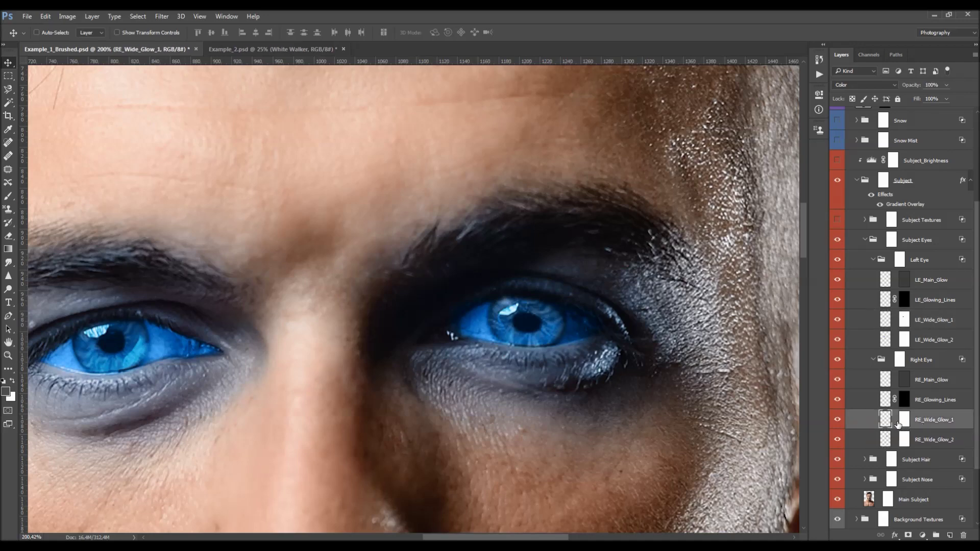
{"action": "key", "text": "ctrl+t"}
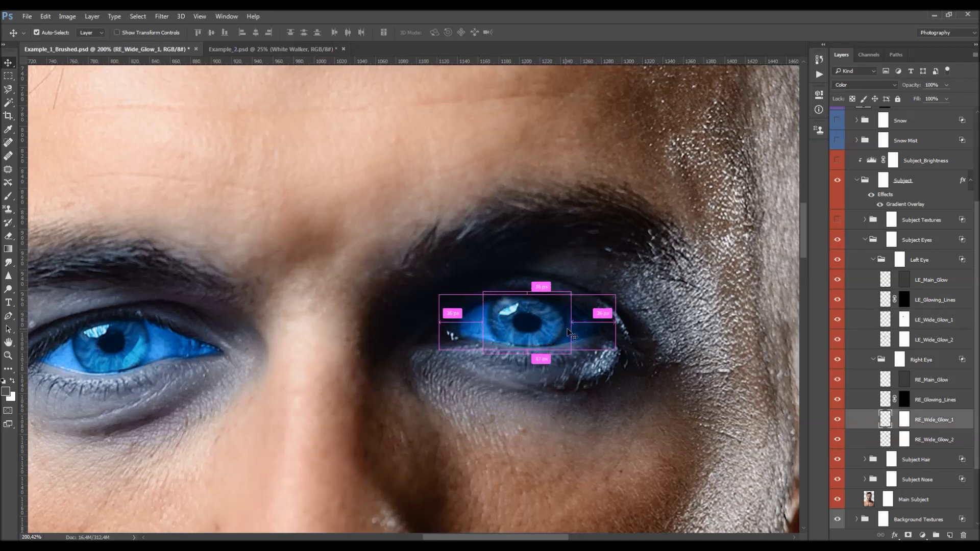
{"action": "scroll", "coordinate": [546, 311], "scroll_direction": "up", "scroll_amount": 1}
{"action": "right_click", "coordinate": [546, 308]}
{"action": "left_click", "coordinate": [573, 387]}
{"action": "left_click_drag", "start_coordinate": [433, 333], "coordinate": [392, 350]}
{"action": "left_click_drag", "start_coordinate": [584, 339], "coordinate": [602, 351]}
{"action": "left_click_drag", "start_coordinate": [513, 292], "coordinate": [512, 284]}
{"action": "left_click_drag", "start_coordinate": [444, 290], "coordinate": [439, 279]}
{"action": "left_click_drag", "start_coordinate": [389, 332], "coordinate": [384, 328]}
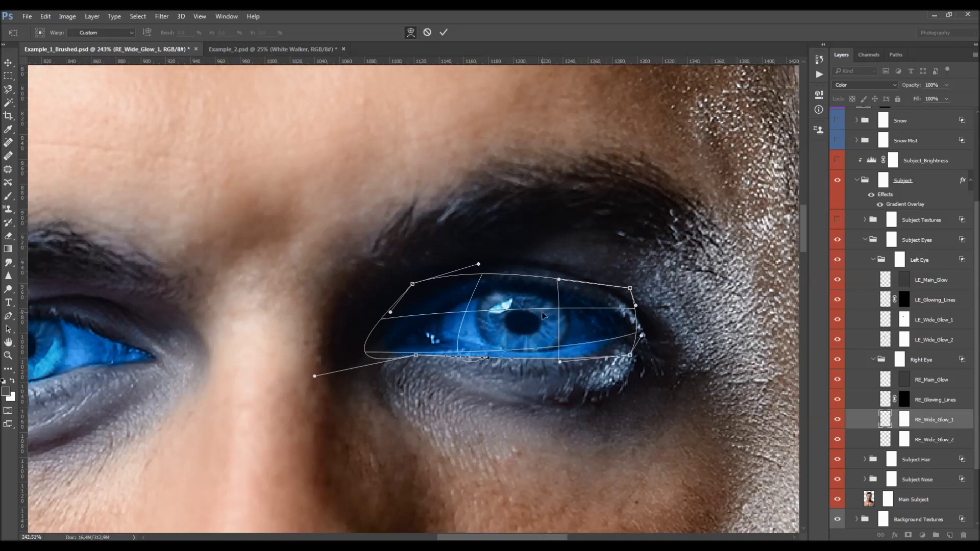
{"action": "key", "text": "Return"}
Paint black on the RE_Wide_Glow_1 mask with a 15 px brush to remove the glow spilling over the lower eyelid
{"action": "left_click", "coordinate": [895, 414]}
{"action": "key", "text": "b"}
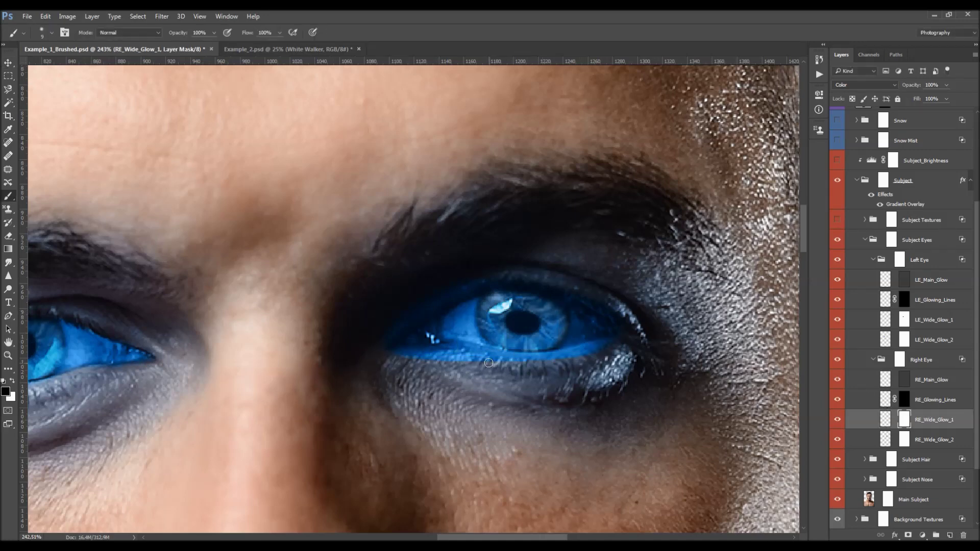
{"action": "key", "text": "bracketright"}
{"action": "key", "text": "bracketright"}
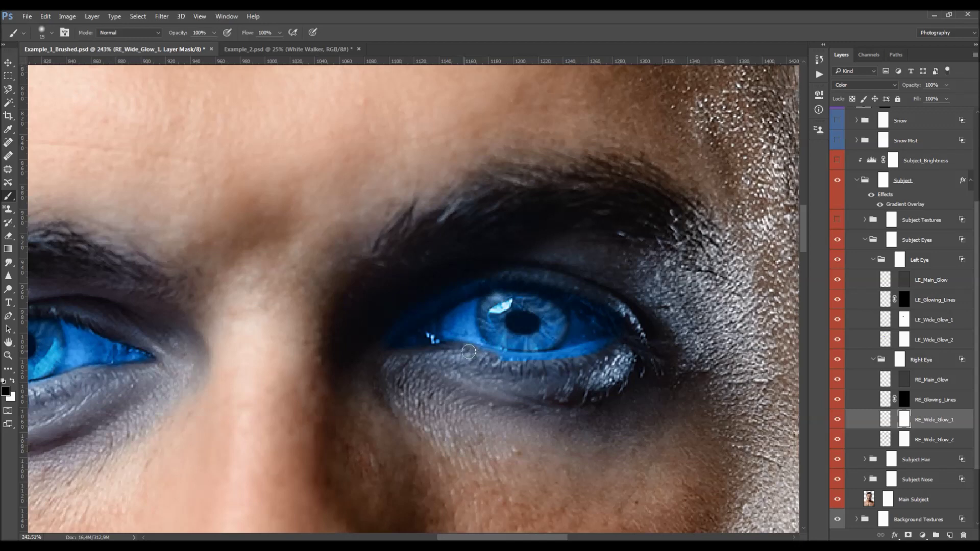
Paint black on the RE_Wide_Glow_1 layer mask to remove the blue glow spilling onto the right eye's lower lid
{"action": "mouse_move", "coordinate": [520, 360]}
{"action": "left_mouse_down"}
{"action": "mouse_move", "coordinate": [618, 343]}
{"action": "mouse_move", "coordinate": [577, 358]}
{"action": "left_mouse_up"}
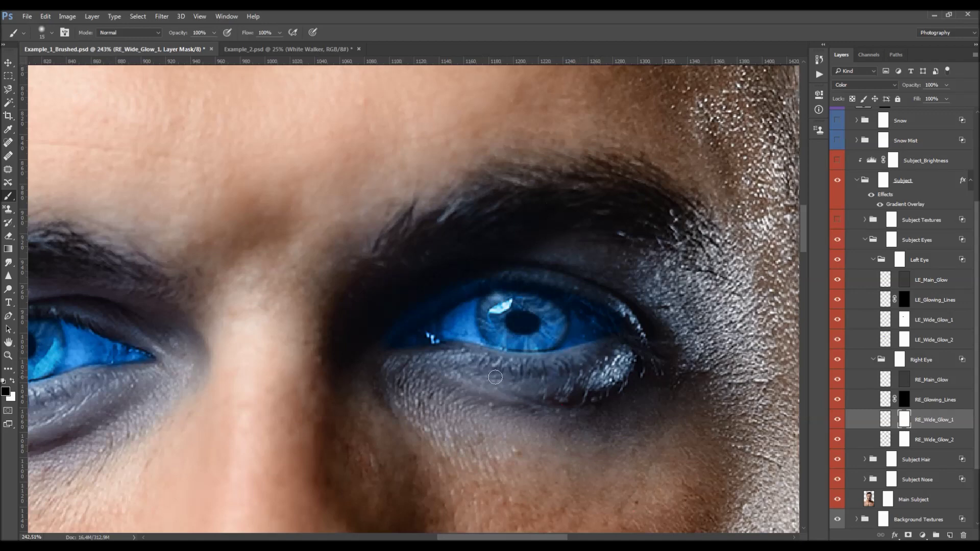
{"action": "key", "text": "bracketright"}
{"action": "key", "text": "bracketleft"}
{"action": "left_click", "coordinate": [904, 419], "text": "ctrl"}
{"action": "scroll", "coordinate": [563, 327], "scroll_direction": "up", "scroll_amount": 2}
{"action": "key", "text": "ctrl+d"}
{"action": "key", "text": "x"}
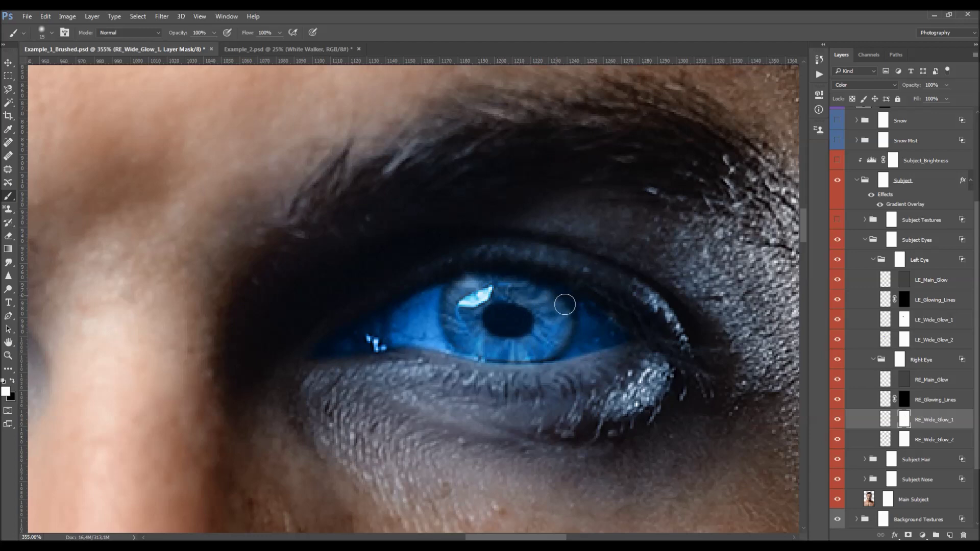
{"action": "left_click", "coordinate": [901, 419], "text": "ctrl"}
{"action": "key", "text": "ctrl+d"}
{"action": "key", "text": "v"}
{"action": "scroll", "coordinate": [522, 335], "scroll_direction": "down", "scroll_amount": 10}
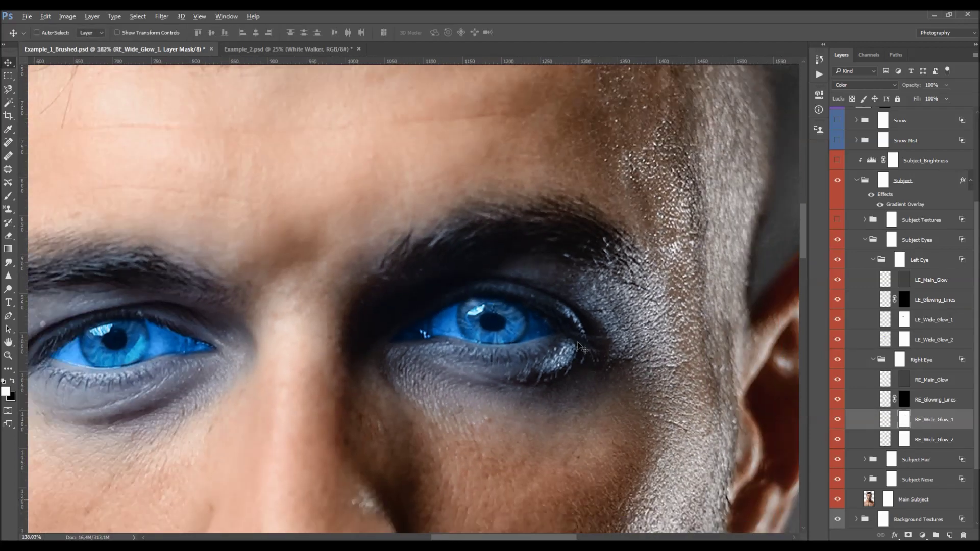
Hide the RE_Main_Glow layer and toggle RE_Glowing_Lines to compare its effect on the right eye's iris
{"action": "left_click", "coordinate": [910, 401]}
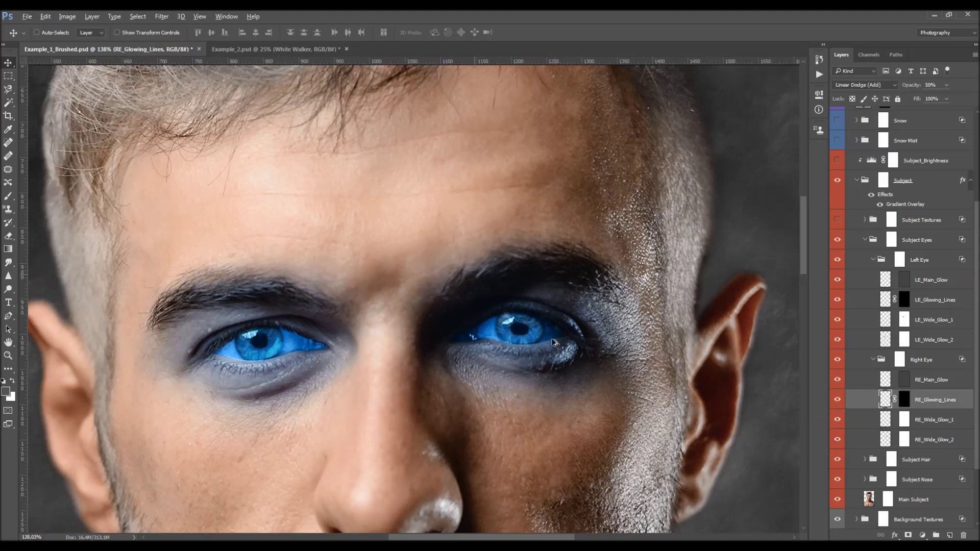
{"action": "scroll", "coordinate": [536, 334], "scroll_direction": "up", "scroll_amount": 6}
{"action": "left_click_drag", "start_coordinate": [840, 400], "coordinate": [839, 386]}
{"action": "left_click", "coordinate": [837, 400]}
{"action": "left_click", "coordinate": [837, 400]}
{"action": "left_click", "coordinate": [837, 400]}
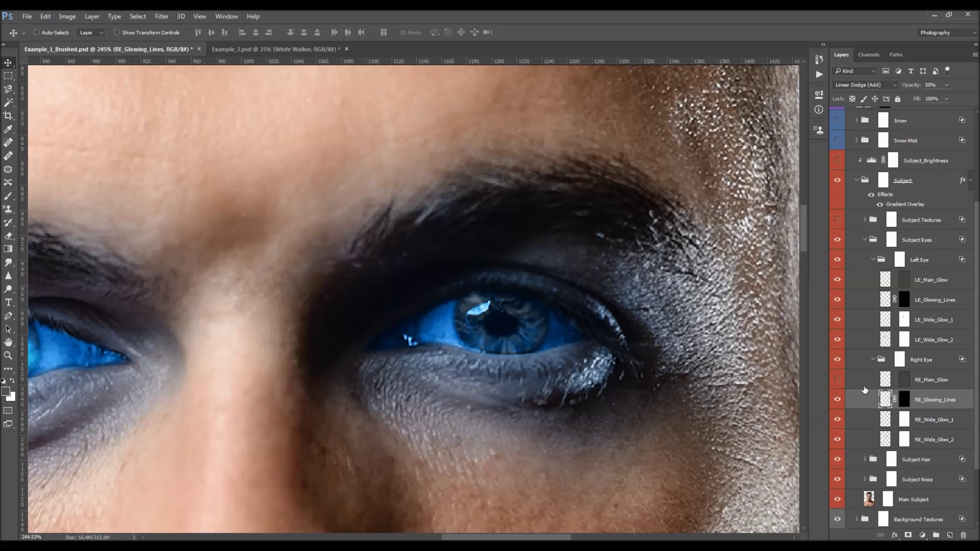
Lower the RE_Glowing_Lines layer's opacity to 36% and compare the eye with and without it
{"action": "left_click", "coordinate": [926, 300]}
{"action": "left_click", "coordinate": [936, 400]}
{"action": "left_click_drag", "start_coordinate": [917, 86], "coordinate": [914, 88]}
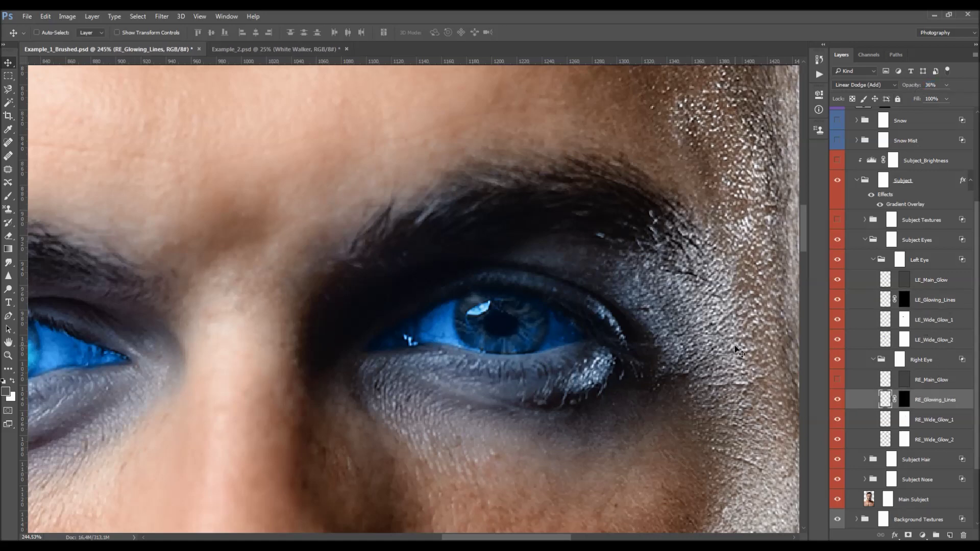
{"action": "left_click", "coordinate": [842, 403]}
{"action": "left_click", "coordinate": [842, 403]}
Show the RE_Main_Glow layer again, set its opacity to 43%, and compare the eye with and without it
{"action": "left_click", "coordinate": [913, 380]}
{"action": "left_click", "coordinate": [837, 380]}
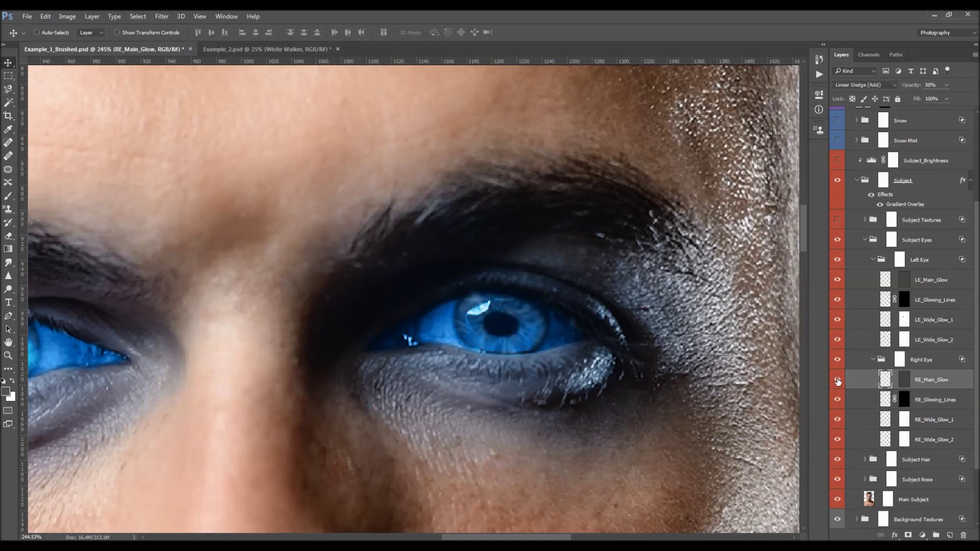
{"action": "left_click", "coordinate": [942, 280]}
{"action": "left_click", "coordinate": [940, 365]}
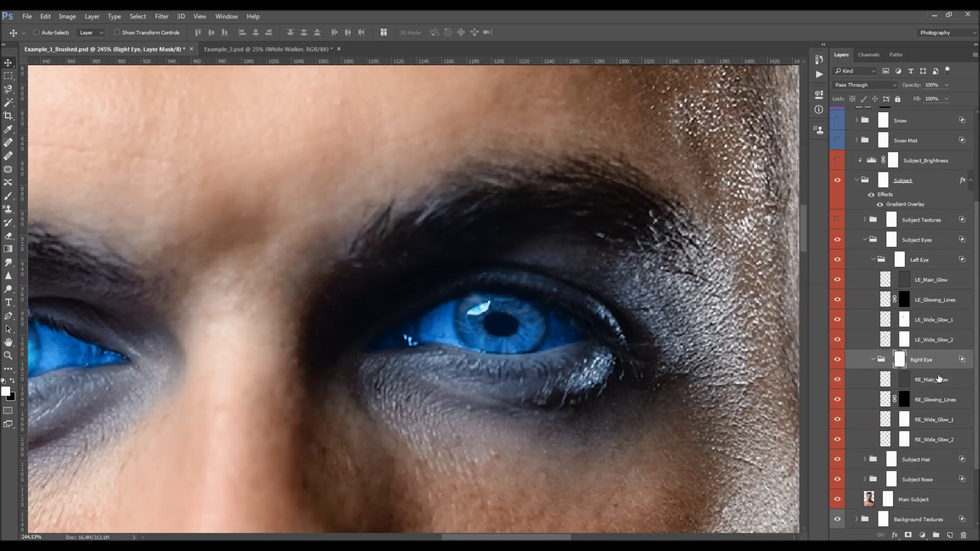
{"action": "left_click", "coordinate": [941, 377]}
{"action": "left_click_drag", "start_coordinate": [912, 87], "coordinate": [911, 87]}
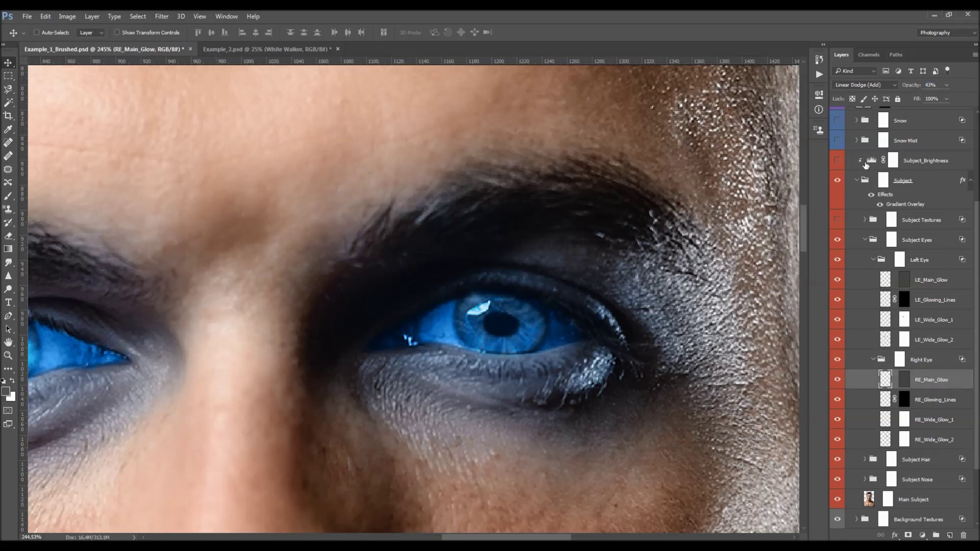
{"action": "left_click", "coordinate": [837, 379]}
{"action": "left_click", "coordinate": [838, 378]}
Collapse the Subject Eyes group, then make the Subject Textures group visible and expand it
{"action": "scroll", "coordinate": [548, 357], "scroll_direction": "down", "scroll_amount": 3}
{"action": "scroll", "coordinate": [495, 335], "scroll_direction": "down", "scroll_amount": 5}
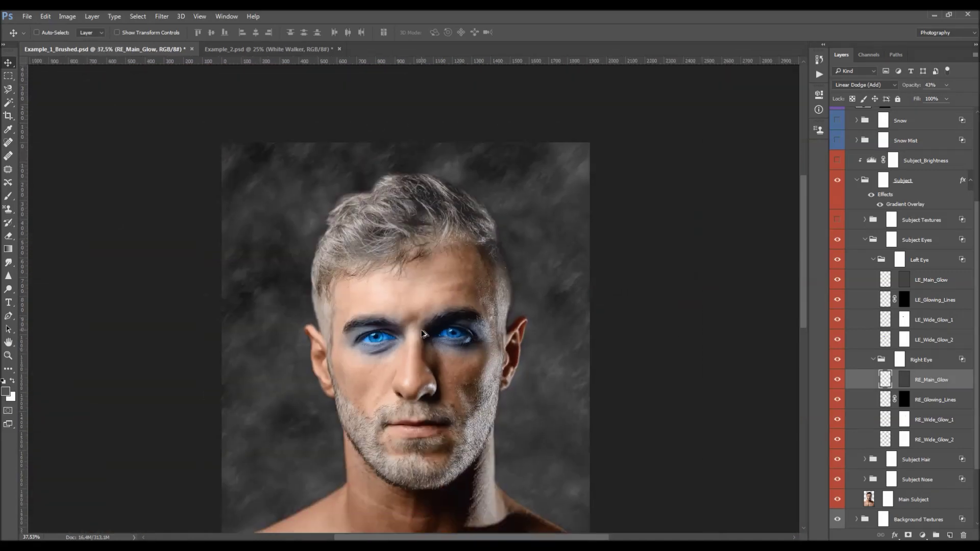
{"action": "scroll", "coordinate": [424, 341], "scroll_direction": "up", "scroll_amount": 1}
{"action": "scroll", "coordinate": [424, 343], "scroll_direction": "up", "scroll_amount": 1}
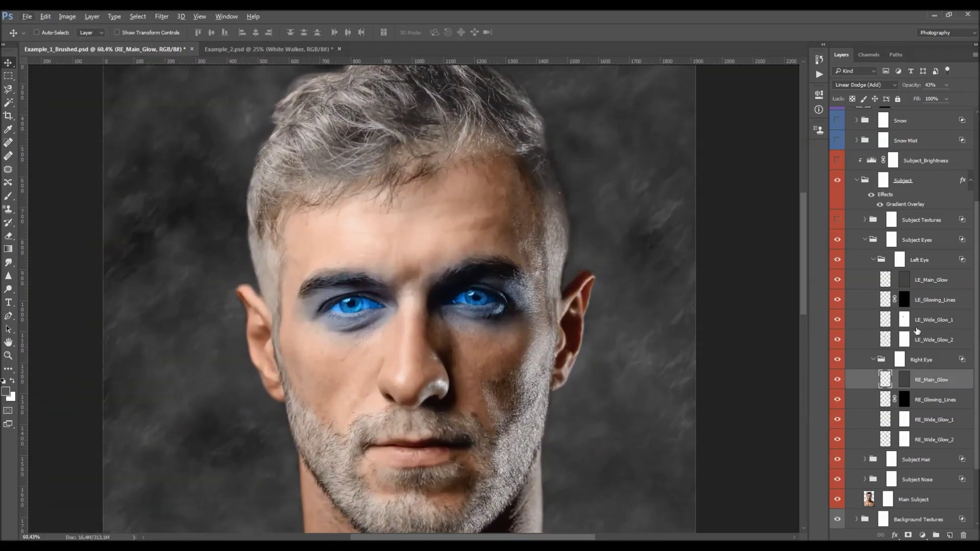
{"action": "scroll", "coordinate": [915, 336], "scroll_direction": "up", "scroll_amount": 3}
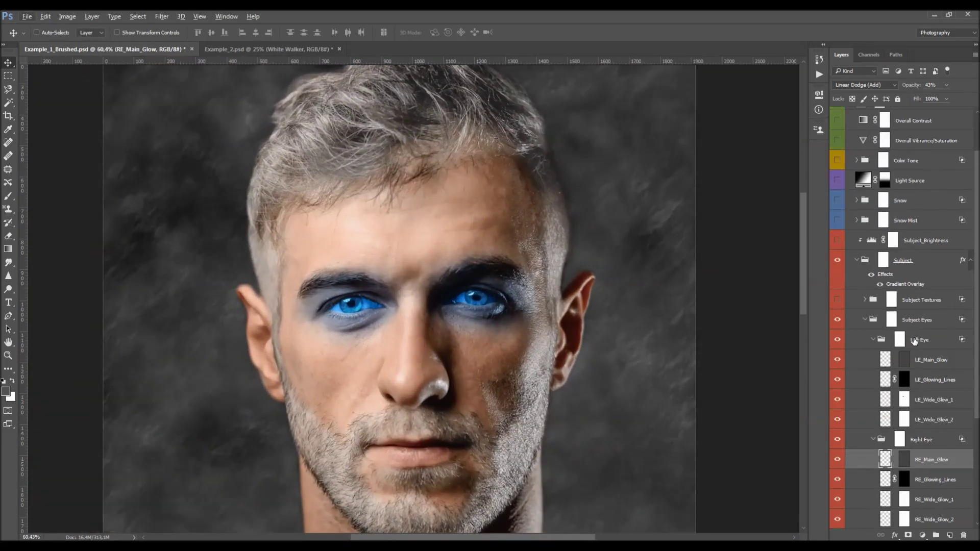
{"action": "left_click", "coordinate": [864, 320]}
{"action": "left_click", "coordinate": [837, 340]}
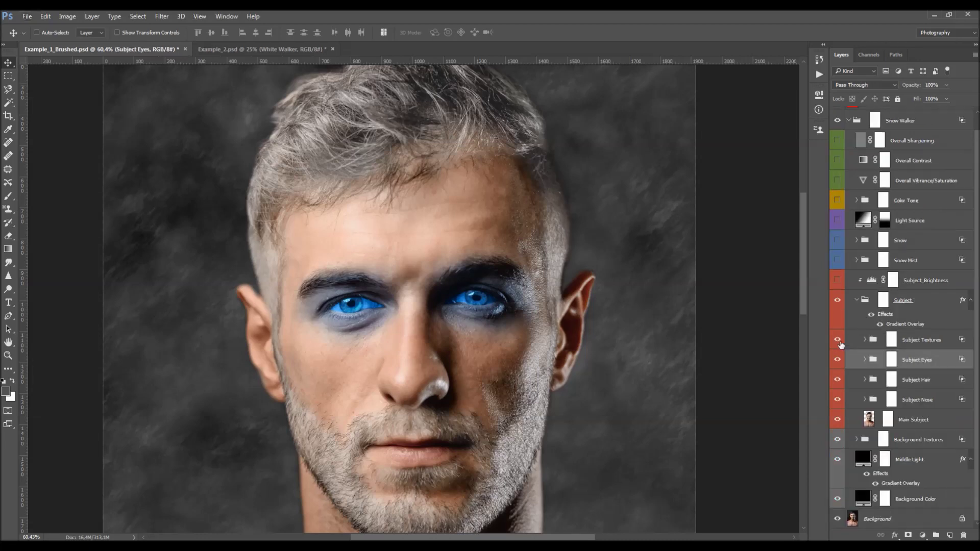
{"action": "left_click", "coordinate": [864, 339]}
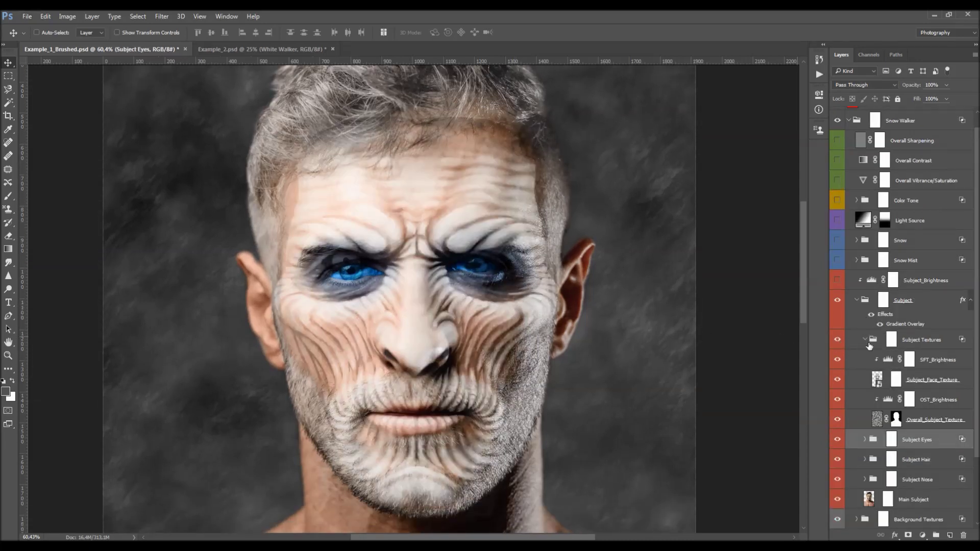
Hide the Subject_Face_Texture layer and select the Overall_Subject_Texture layer to examine its effect on the skin
{"action": "scroll", "coordinate": [489, 307], "scroll_direction": "down", "scroll_amount": 9}
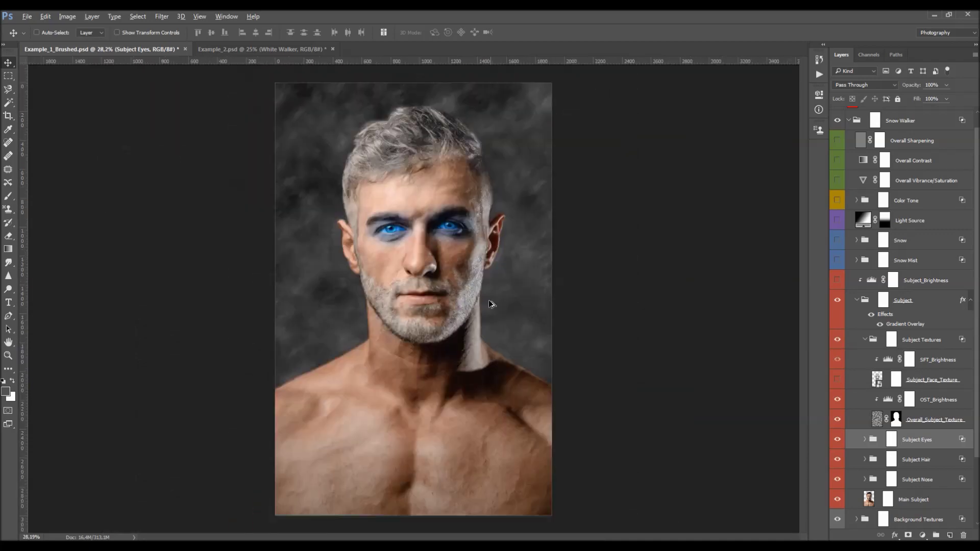
{"action": "scroll", "coordinate": [405, 333], "scroll_direction": "up", "scroll_amount": 4}
{"action": "left_click", "coordinate": [924, 420]}
{"action": "scroll", "coordinate": [504, 351], "scroll_direction": "down", "scroll_amount": 3}
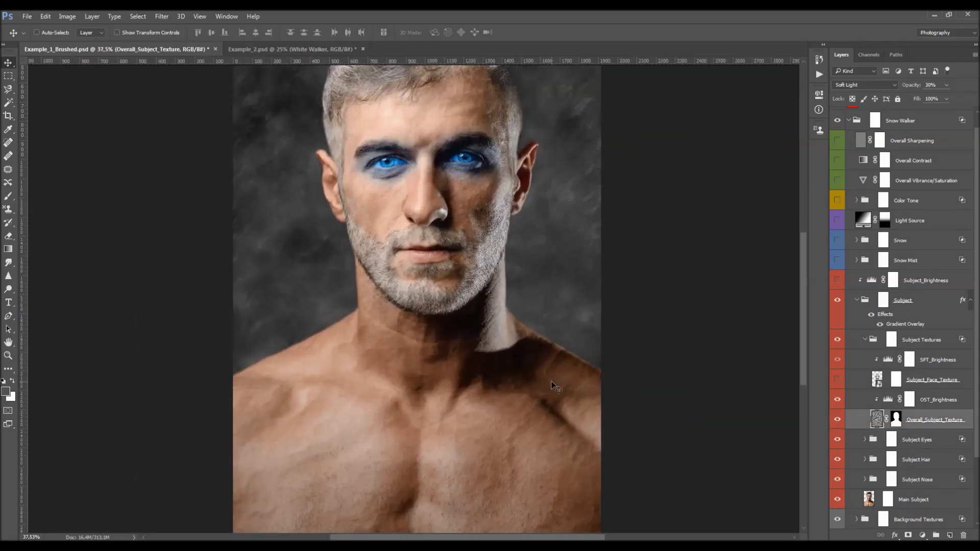
{"action": "scroll", "coordinate": [504, 351], "scroll_direction": "down", "scroll_amount": 1}
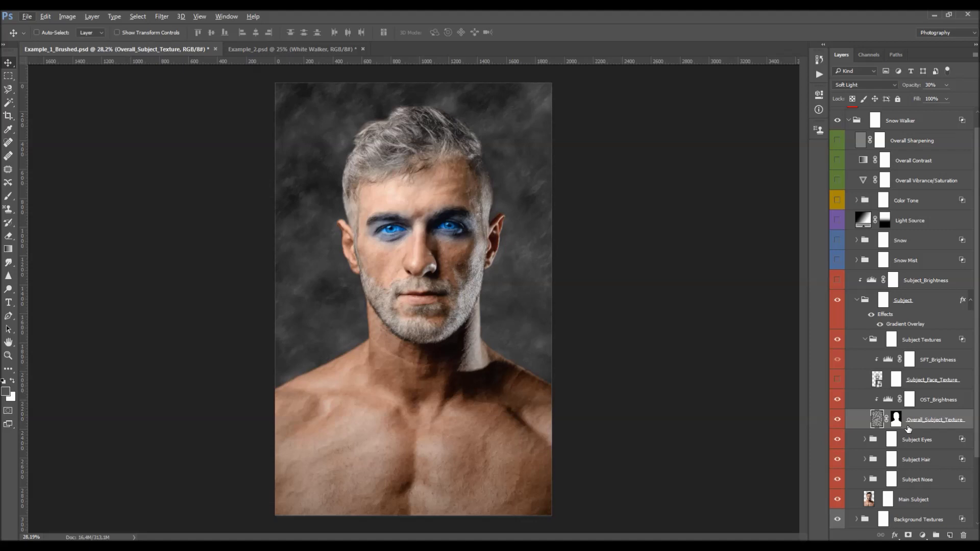
{"action": "scroll", "coordinate": [791, 416], "scroll_direction": "up", "scroll_amount": 1}
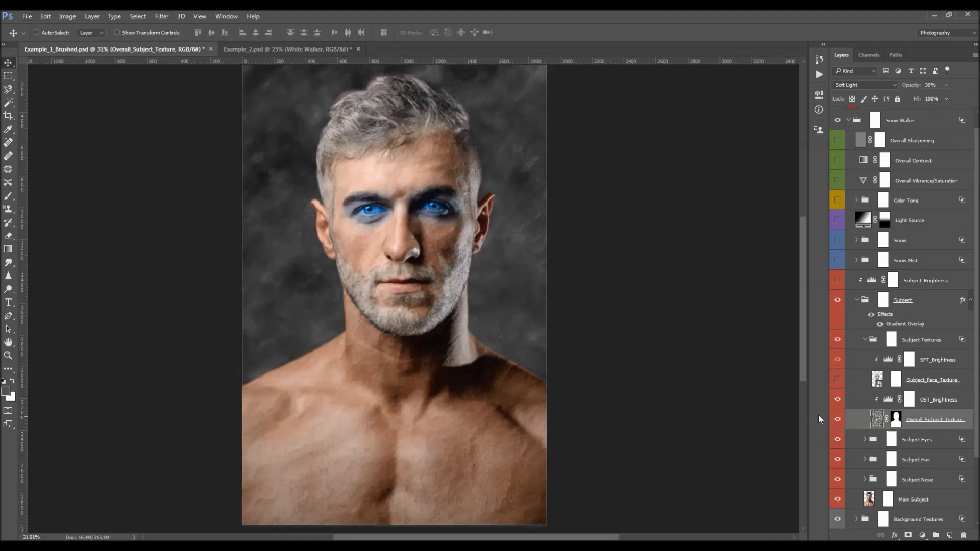
Set the OST_Brightness Levels input black to 18 and white to 226, and raise Overall_Subject_Texture's opacity to 47%
{"action": "double_click", "coordinate": [888, 401]}
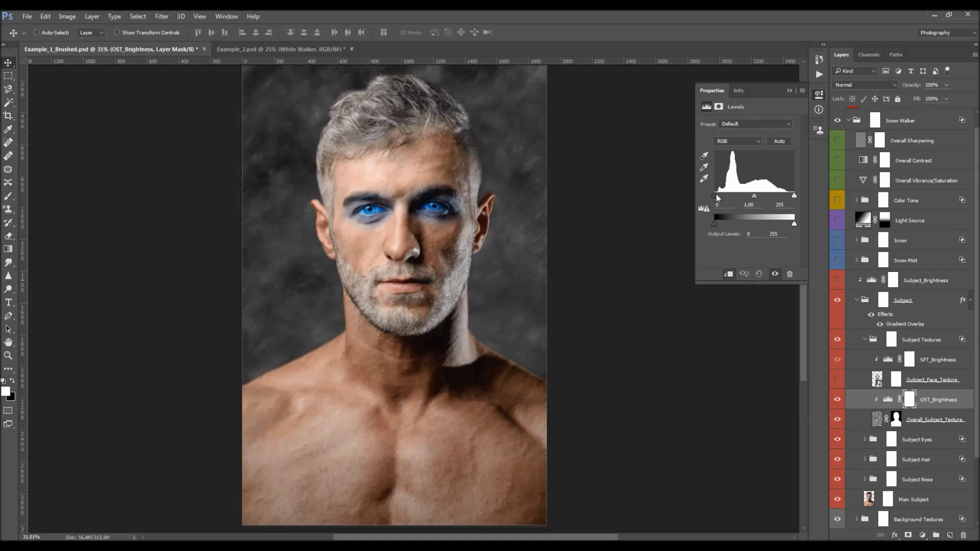
{"action": "left_click_drag", "start_coordinate": [718, 196], "coordinate": [785, 195]}
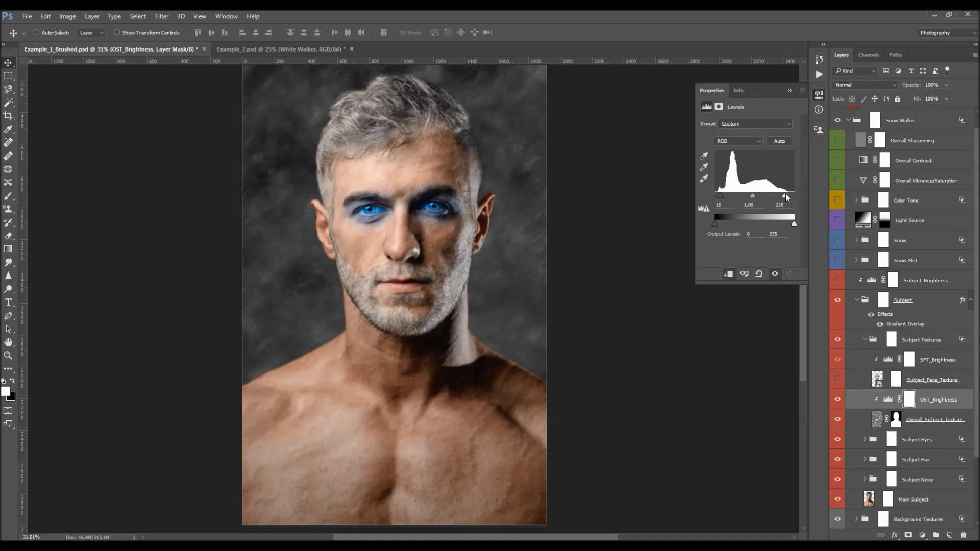
{"action": "left_click", "coordinate": [935, 422]}
{"action": "left_click_drag", "start_coordinate": [907, 86], "coordinate": [915, 89]}
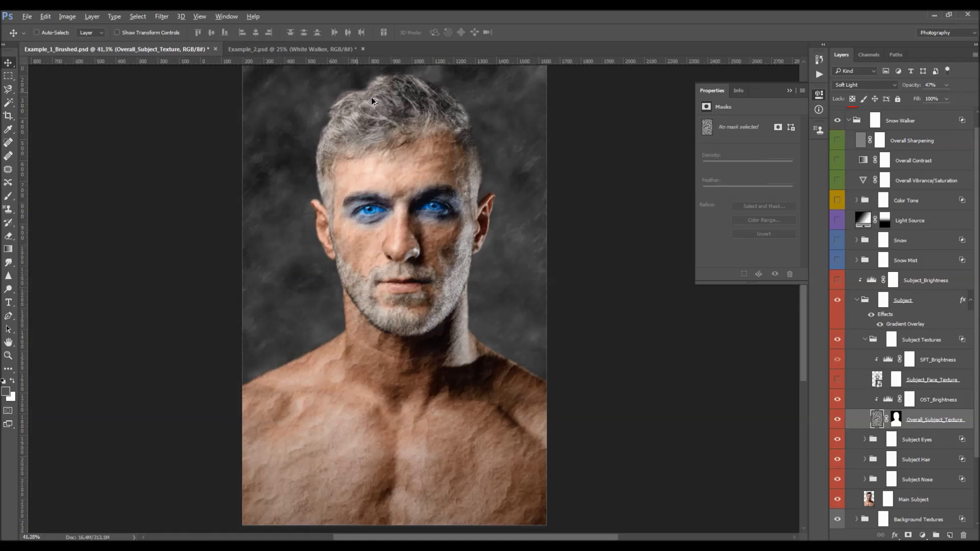
{"action": "scroll", "coordinate": [372, 97], "scroll_direction": "up", "scroll_amount": 3}
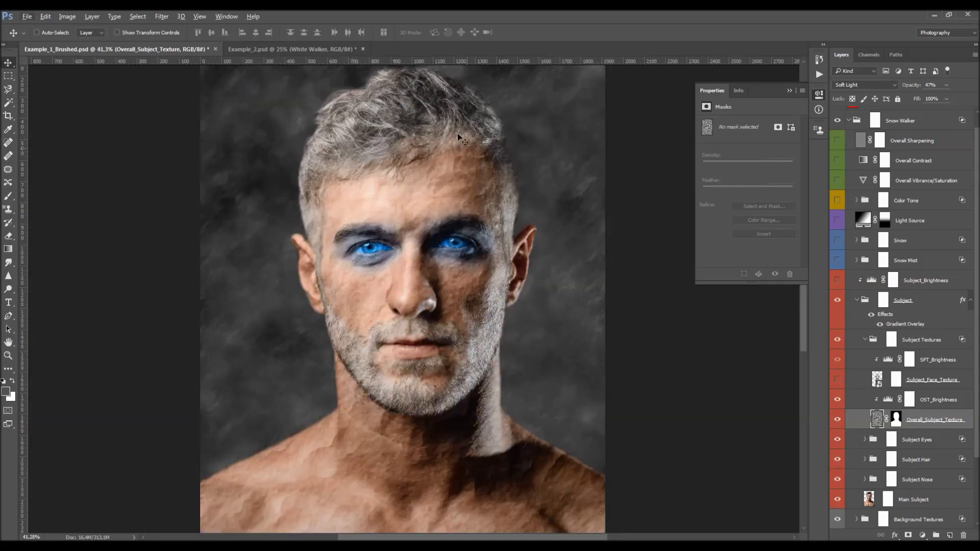
Load the Subject Hair mask as a selection, fill it with black at 100% on the Overall_Subject_Texture mask, and deselect
{"action": "scroll", "coordinate": [855, 392], "scroll_direction": "down", "scroll_amount": 2}
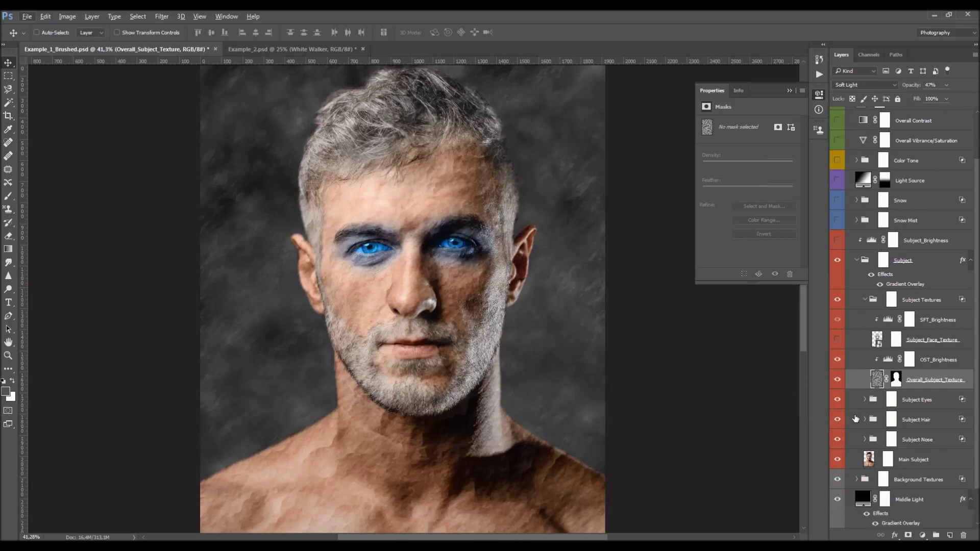
{"action": "left_click", "coordinate": [864, 419]}
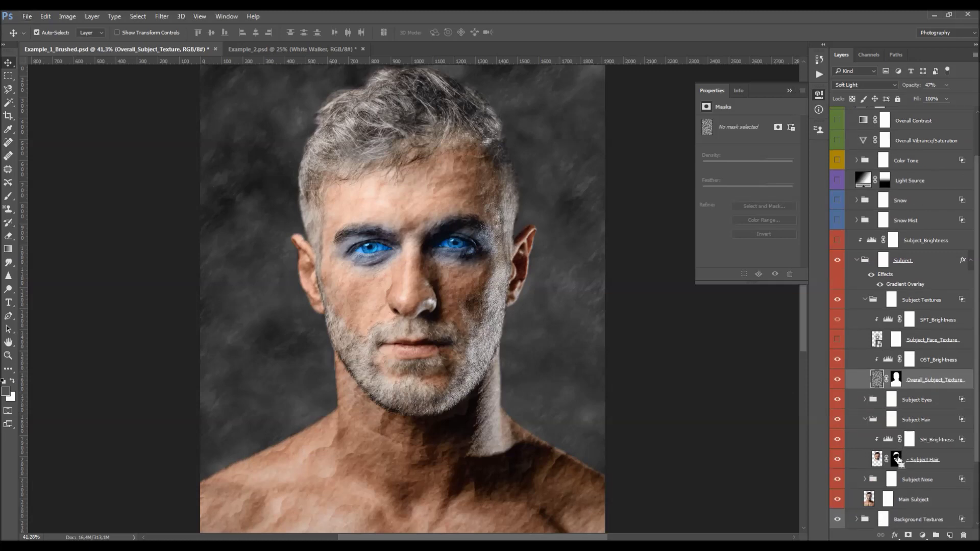
{"action": "left_click", "coordinate": [897, 461], "text": "ctrl"}
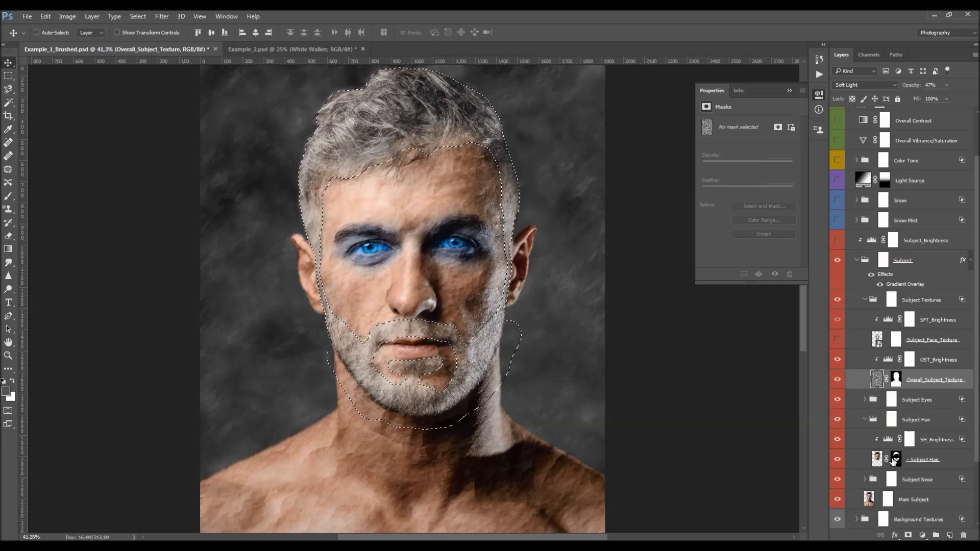
{"action": "left_click", "coordinate": [896, 379]}
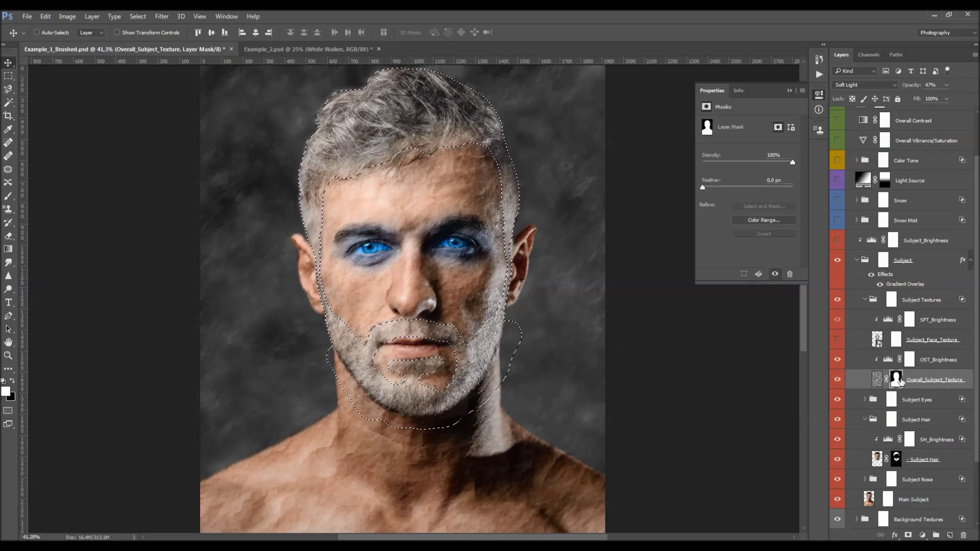
{"action": "key", "text": "x"}
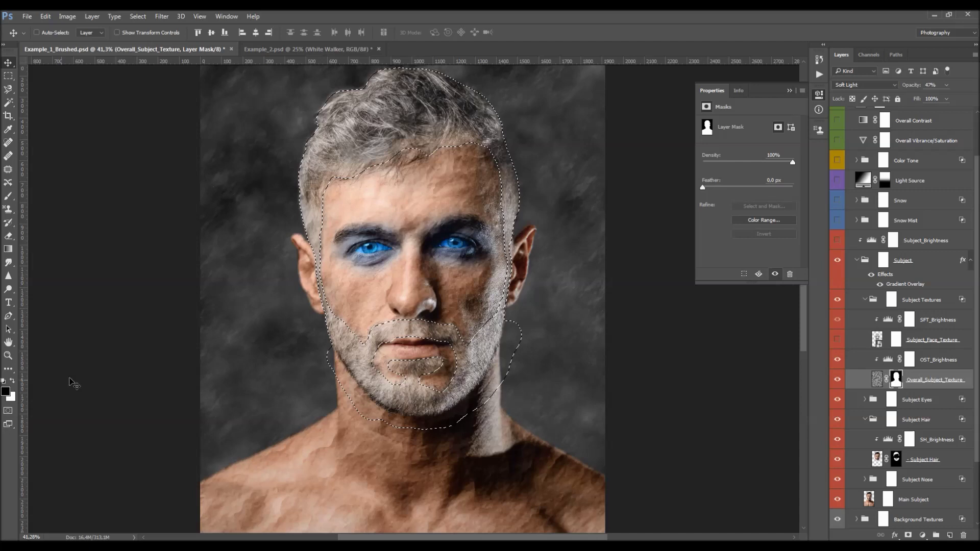
{"action": "key", "text": "shift+BackSpace"}
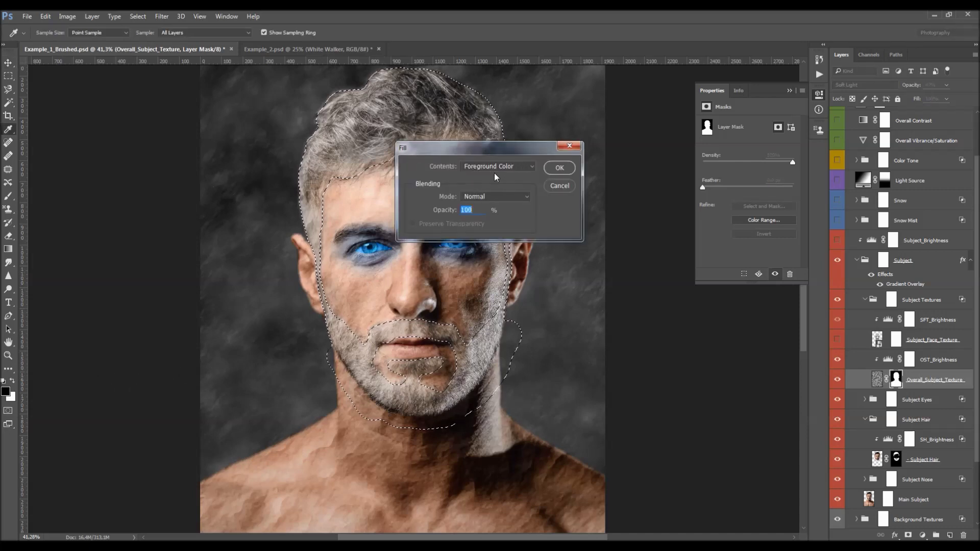
{"action": "left_click", "coordinate": [550, 166]}
{"action": "key", "text": "ctrl+d"}
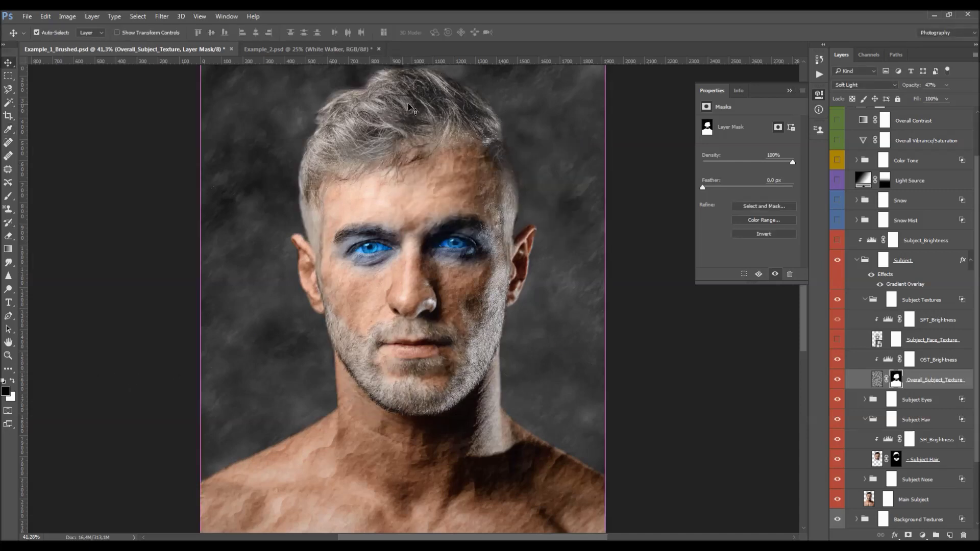
Inspect the Overall_Subject_Texture mask and check where the Subject Hair mask's selection outline overlaps the neck
{"action": "left_click", "coordinate": [897, 384], "text": "alt"}
{"action": "left_click", "coordinate": [897, 383], "text": "alt"}
{"action": "left_click", "coordinate": [897, 458], "text": "ctrl"}
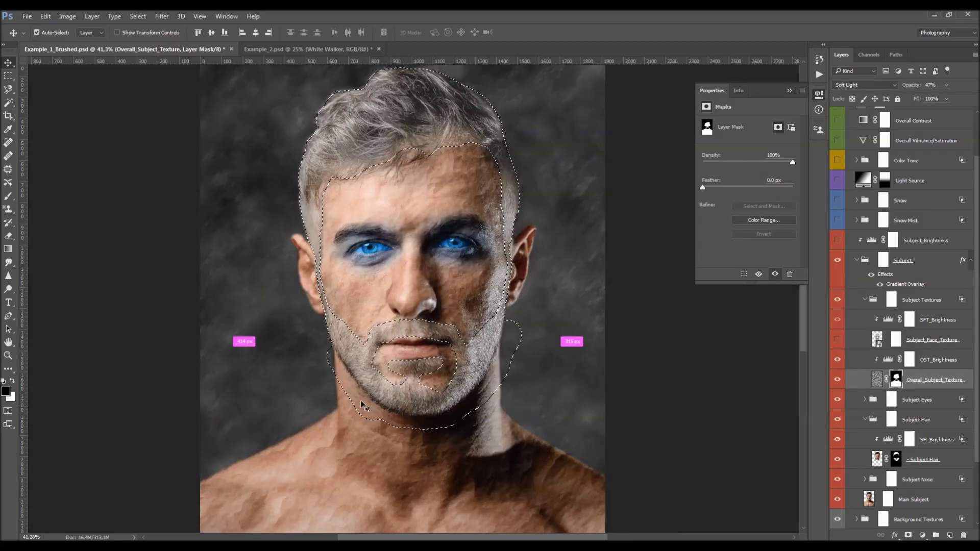
{"action": "scroll", "coordinate": [366, 362], "scroll_direction": "up", "scroll_amount": 2}
{"action": "scroll", "coordinate": [331, 355], "scroll_direction": "up", "scroll_amount": 1}
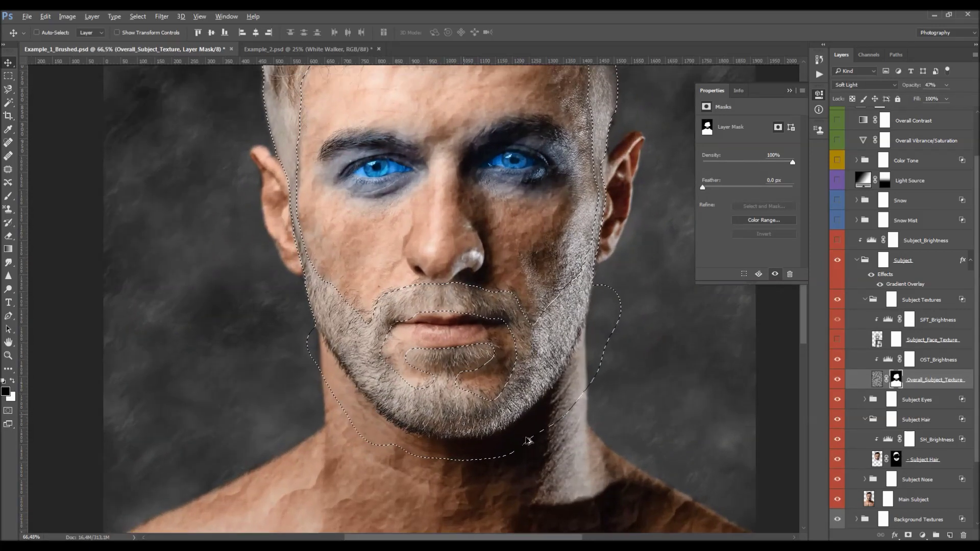
{"action": "scroll", "coordinate": [326, 352], "scroll_direction": "up", "scroll_amount": 1}
{"action": "key", "text": "ctrl+d"}
Paint white with an enlarged brush on the Overall_Subject_Texture mask to restore the skin texture on the neck below the beard
{"action": "key", "text": "b"}
{"action": "key", "text": "x"}
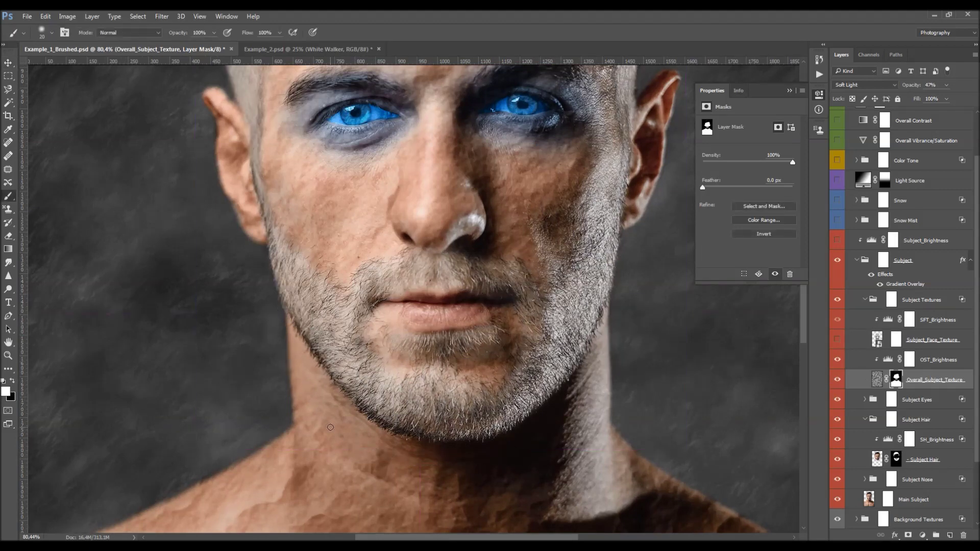
{"action": "key", "text": "bracketright"}
{"action": "key", "text": "bracketright"}
{"action": "key", "text": "bracketright"}
{"action": "key", "text": "bracketright"}
{"action": "key", "text": "bracketright"}
{"action": "mouse_move", "coordinate": [302, 368]}
{"action": "left_mouse_down"}
{"action": "mouse_move", "coordinate": [275, 328]}
{"action": "mouse_move", "coordinate": [256, 346]}
{"action": "mouse_move", "coordinate": [266, 360]}
{"action": "mouse_move", "coordinate": [262, 326]}
{"action": "left_mouse_up"}
{"action": "key", "text": "x"}
{"action": "key", "text": "x"}
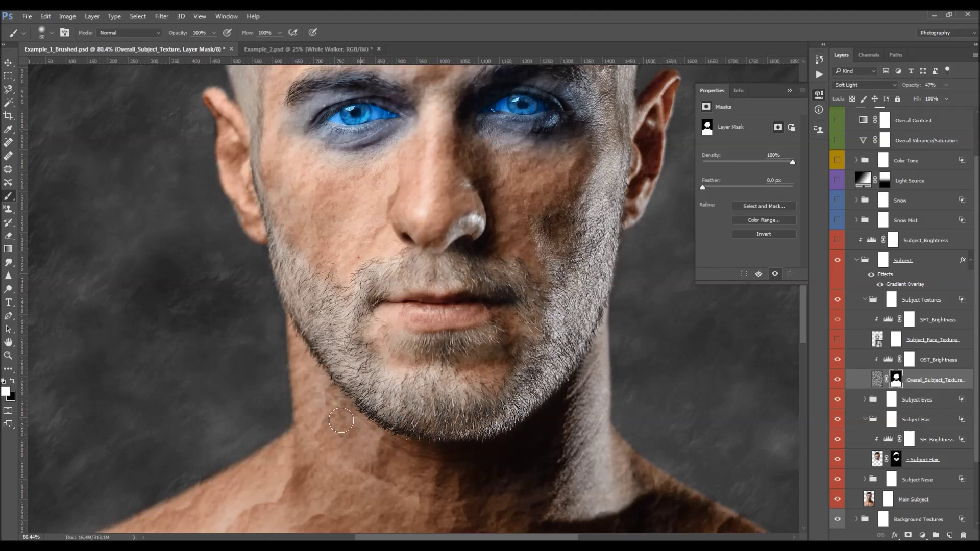
{"action": "mouse_move", "coordinate": [377, 450]}
{"action": "left_mouse_down"}
{"action": "mouse_move", "coordinate": [495, 455]}
{"action": "mouse_move", "coordinate": [552, 425]}
{"action": "left_mouse_up"}
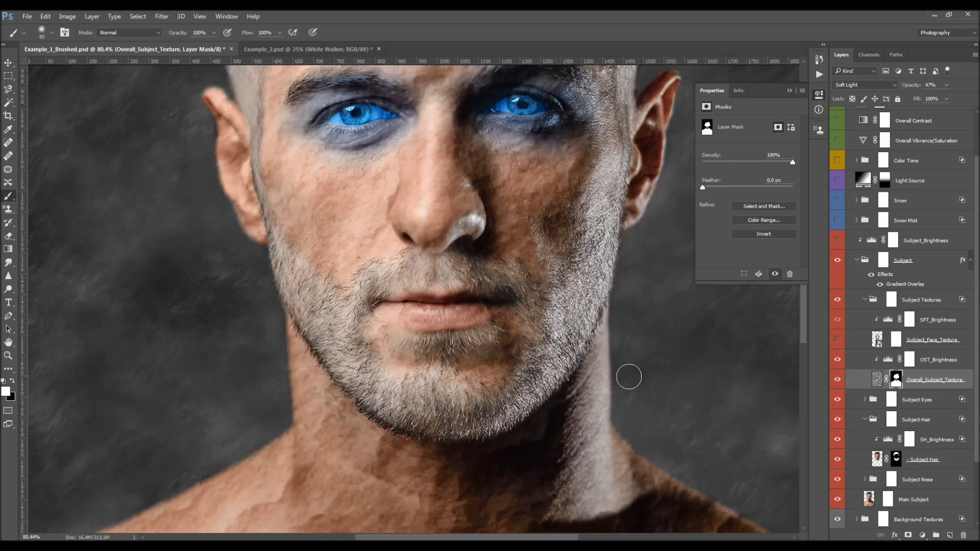
{"action": "mouse_move", "coordinate": [594, 377]}
{"action": "left_mouse_down"}
{"action": "mouse_move", "coordinate": [616, 319]}
{"action": "mouse_move", "coordinate": [615, 376]}
{"action": "mouse_move", "coordinate": [632, 310]}
{"action": "mouse_move", "coordinate": [621, 339]}
{"action": "mouse_move", "coordinate": [622, 322]}
{"action": "mouse_move", "coordinate": [627, 391]}
{"action": "left_mouse_up"}
{"action": "key", "text": "x"}
{"action": "key", "text": "v"}
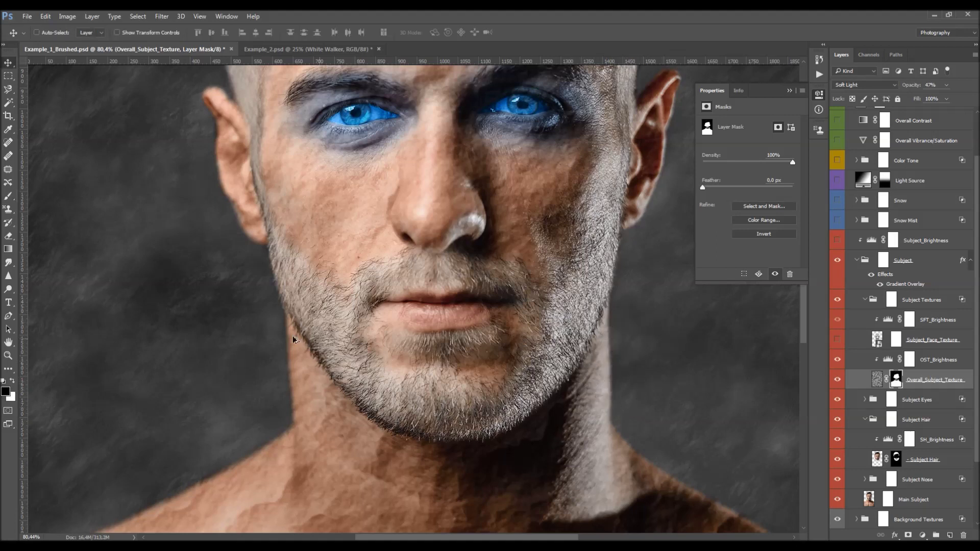
Select the Subject_Face_Texture layer and make it visible
{"action": "scroll", "coordinate": [317, 343], "scroll_direction": "down", "scroll_amount": 12}
{"action": "scroll", "coordinate": [437, 292], "scroll_direction": "up", "scroll_amount": 3}
{"action": "scroll", "coordinate": [436, 293], "scroll_direction": "up", "scroll_amount": 1}
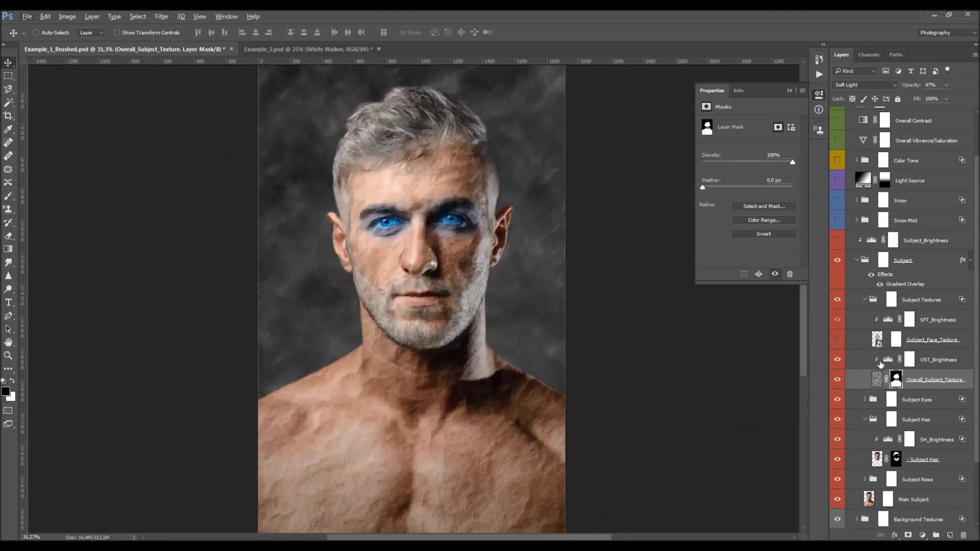
{"action": "left_click", "coordinate": [935, 340]}
{"action": "left_click", "coordinate": [837, 340]}
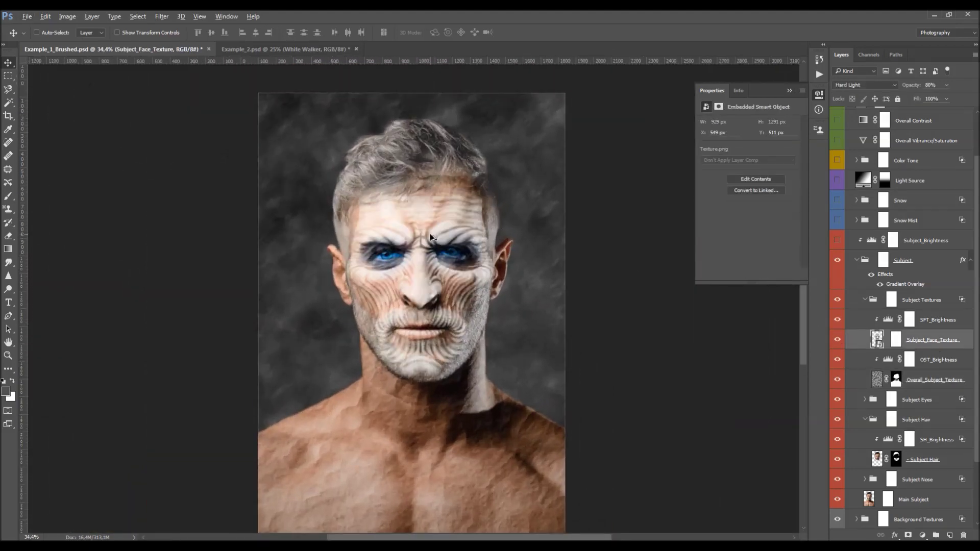
Start a Puppet Warp on the Subject_Face_Texture layer with the mesh covering the face
{"action": "scroll", "coordinate": [425, 295], "scroll_direction": "up", "scroll_amount": 2}
{"action": "scroll", "coordinate": [427, 302], "scroll_direction": "up", "scroll_amount": 1}
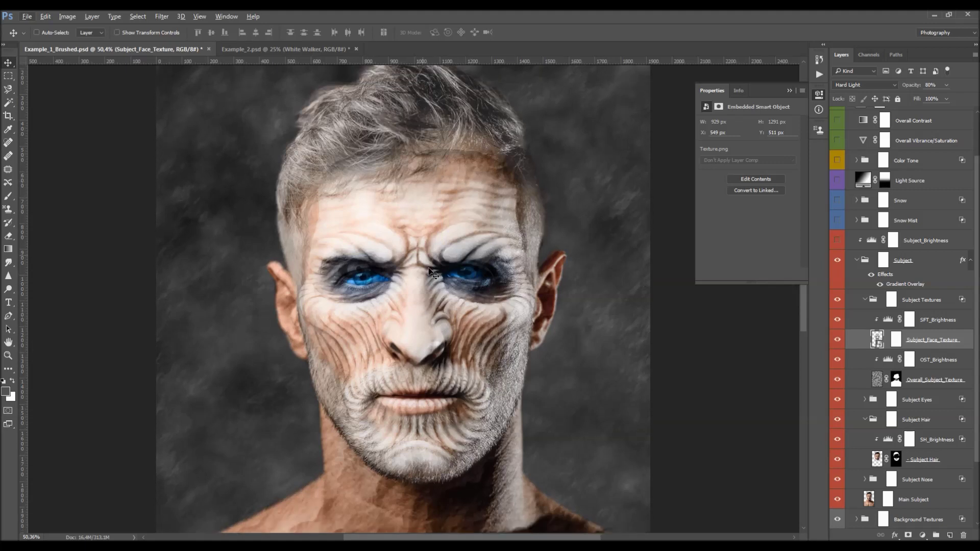
{"action": "scroll", "coordinate": [438, 335], "scroll_direction": "up", "scroll_amount": 1}
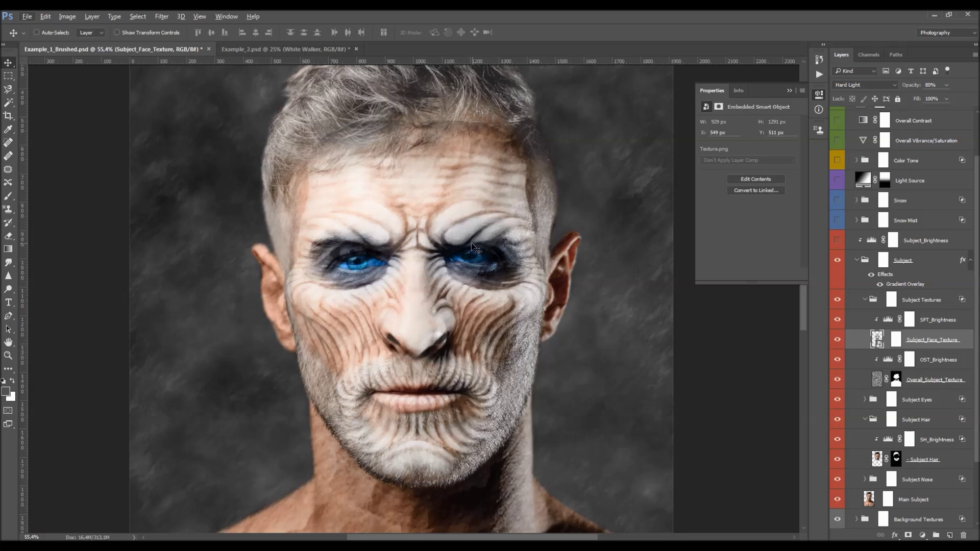
{"action": "scroll", "coordinate": [474, 253], "scroll_direction": "down", "scroll_amount": 1}
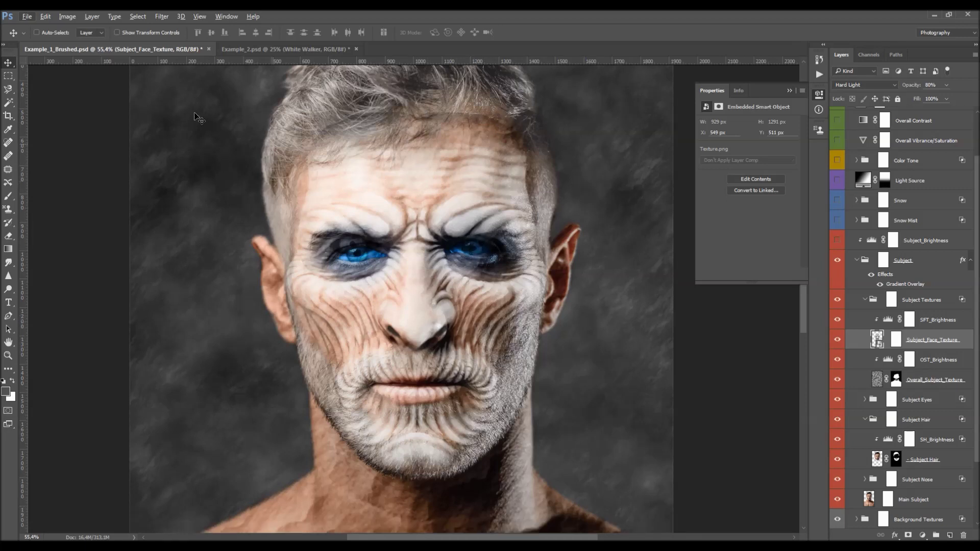
{"action": "left_click", "coordinate": [48, 18]}
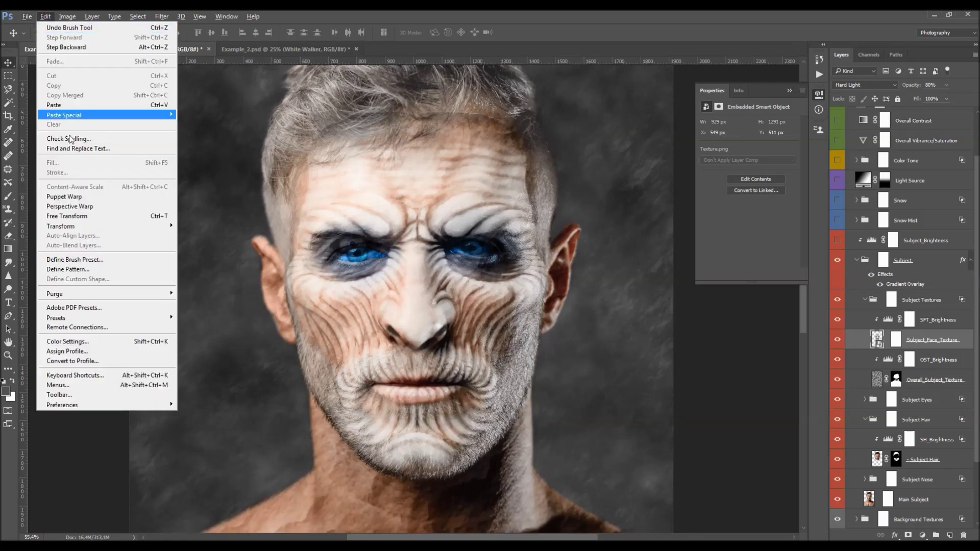
{"action": "left_click", "coordinate": [99, 197]}
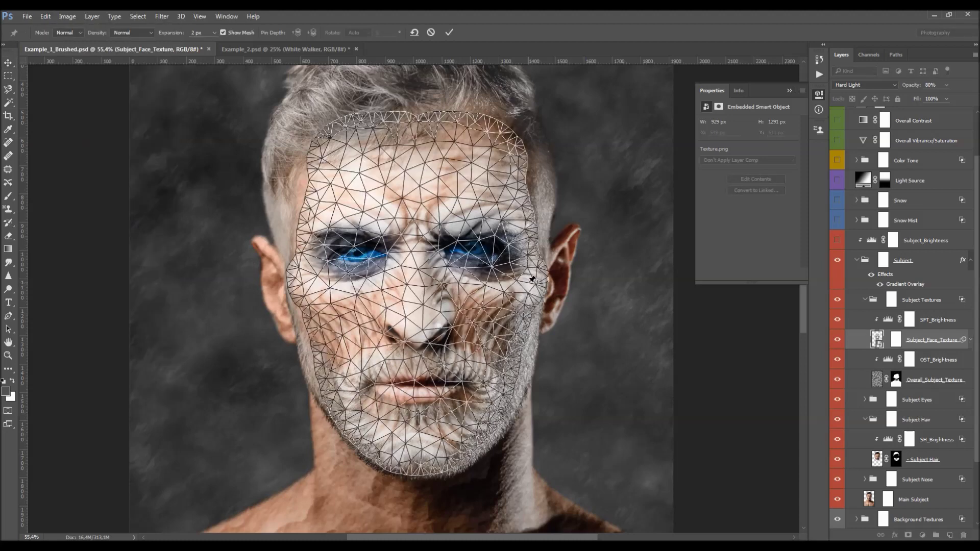
{"action": "scroll", "coordinate": [428, 323], "scroll_direction": "up", "scroll_amount": 1}
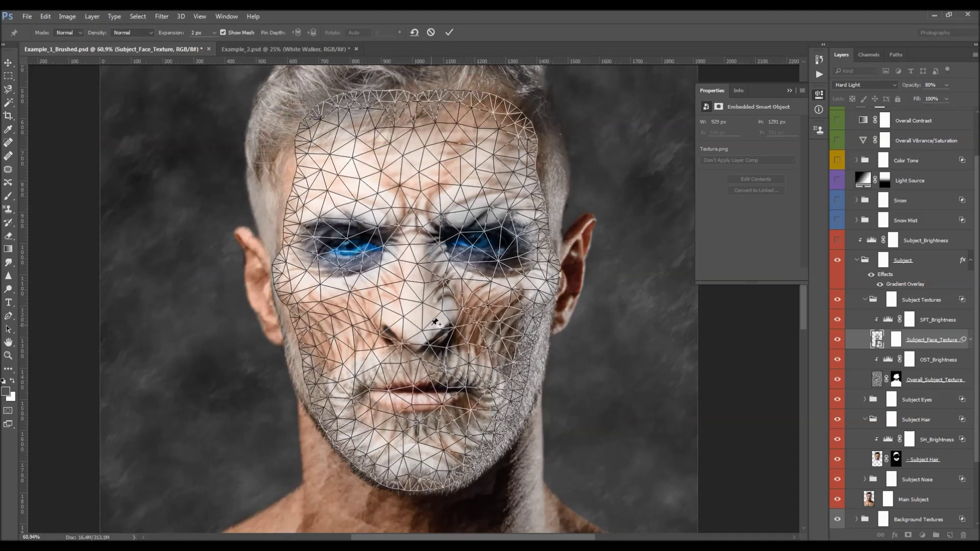
Try shifting the face texture with two test pins on the forehead, undoing the move and deleting both pins
{"action": "left_click", "coordinate": [416, 152]}
{"action": "left_click", "coordinate": [411, 185]}
{"action": "left_click_drag", "start_coordinate": [415, 153], "coordinate": [414, 148]}
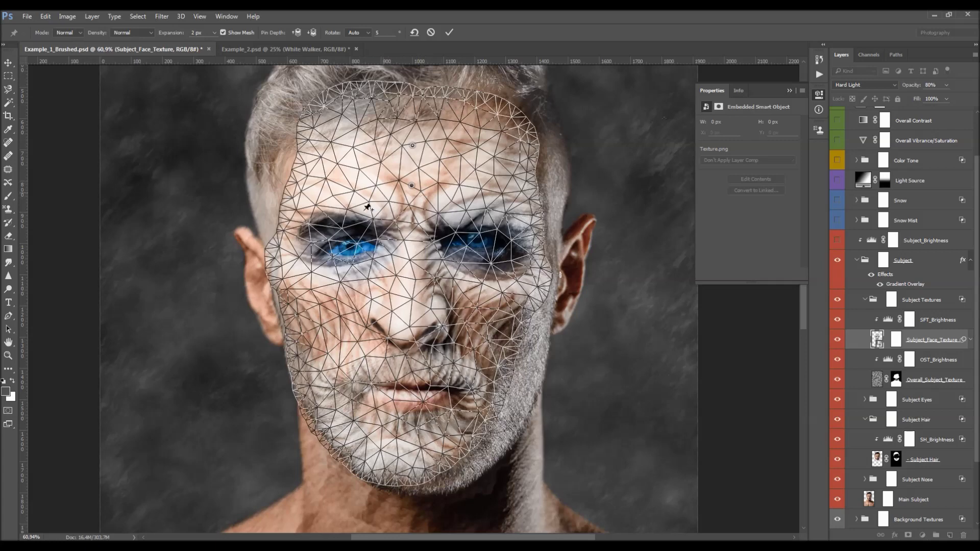
{"action": "key", "text": "ctrl+z"}
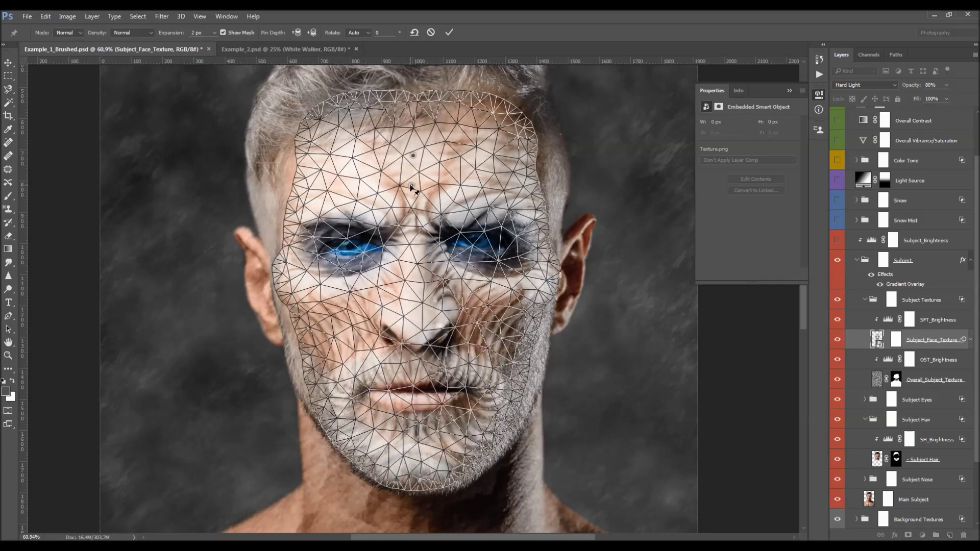
{"action": "right_click", "coordinate": [412, 186]}
{"action": "left_click", "coordinate": [420, 193]}
{"action": "right_click", "coordinate": [413, 156]}
{"action": "left_click", "coordinate": [421, 162]}
Place warp pins along both eyebrows, on the nose bridge, and around the sides and tip of the nose
{"action": "scroll", "coordinate": [408, 245], "scroll_direction": "up", "scroll_amount": 1}
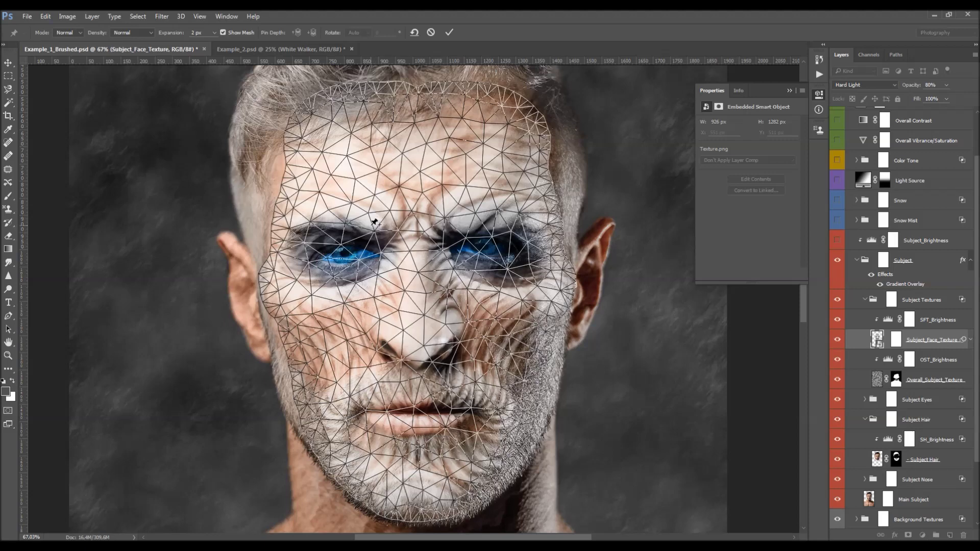
{"action": "left_click", "coordinate": [332, 223]}
{"action": "left_click", "coordinate": [301, 222]}
{"action": "left_click", "coordinate": [415, 235]}
{"action": "left_click", "coordinate": [416, 211]}
{"action": "left_click", "coordinate": [528, 219]}
{"action": "left_click", "coordinate": [493, 222]}
{"action": "left_click", "coordinate": [451, 318]}
{"action": "left_click", "coordinate": [417, 351]}
Place warp pins beneath both eyes and across the middle, temples and upper corners of the forehead
{"action": "scroll", "coordinate": [510, 319], "scroll_direction": "up", "scroll_amount": 1}
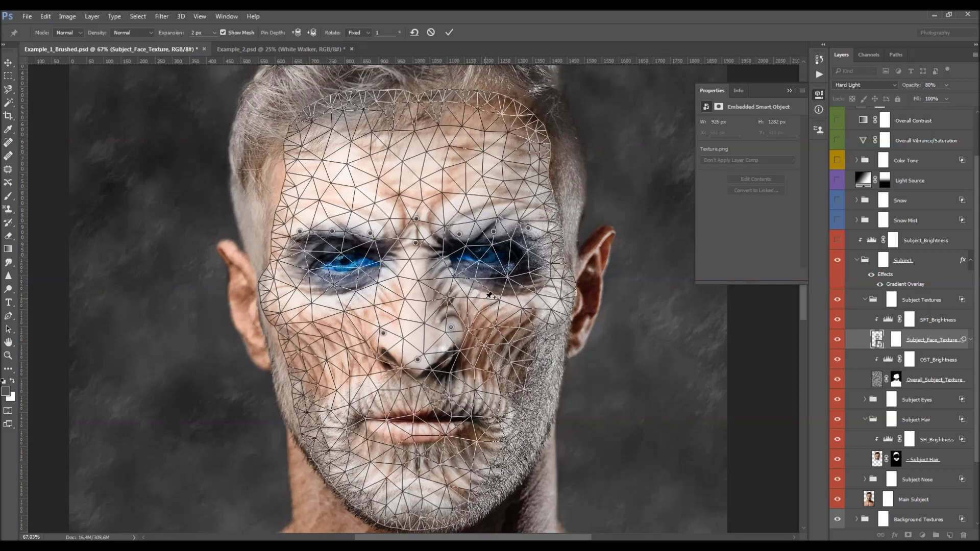
{"action": "left_click", "coordinate": [517, 301]}
{"action": "left_click", "coordinate": [554, 294]}
{"action": "left_click", "coordinate": [481, 297]}
{"action": "left_click", "coordinate": [363, 294]}
{"action": "left_click", "coordinate": [338, 303]}
{"action": "left_click", "coordinate": [419, 136]}
{"action": "left_click", "coordinate": [535, 172]}
{"action": "left_click", "coordinate": [519, 115]}
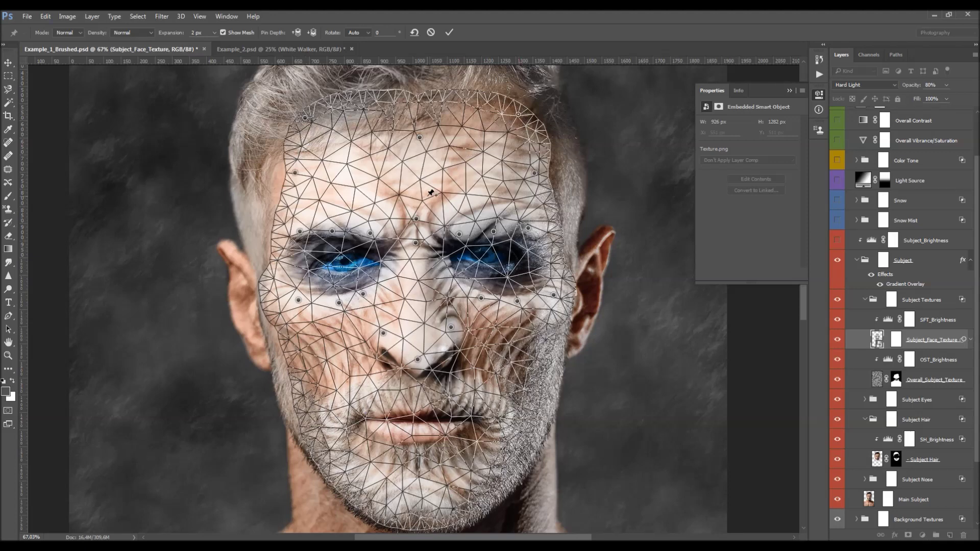
Place warp pins beside the eyes, around the mouth, on the chin, and on both lower cheeks
{"action": "scroll", "coordinate": [431, 193], "scroll_direction": "down", "scroll_amount": 3}
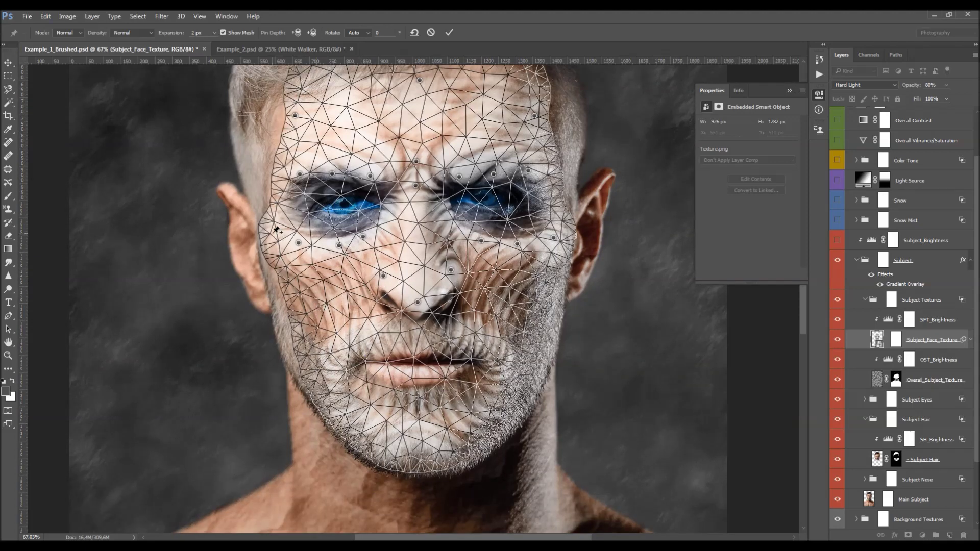
{"action": "left_click", "coordinate": [569, 224]}
{"action": "left_click", "coordinate": [378, 331]}
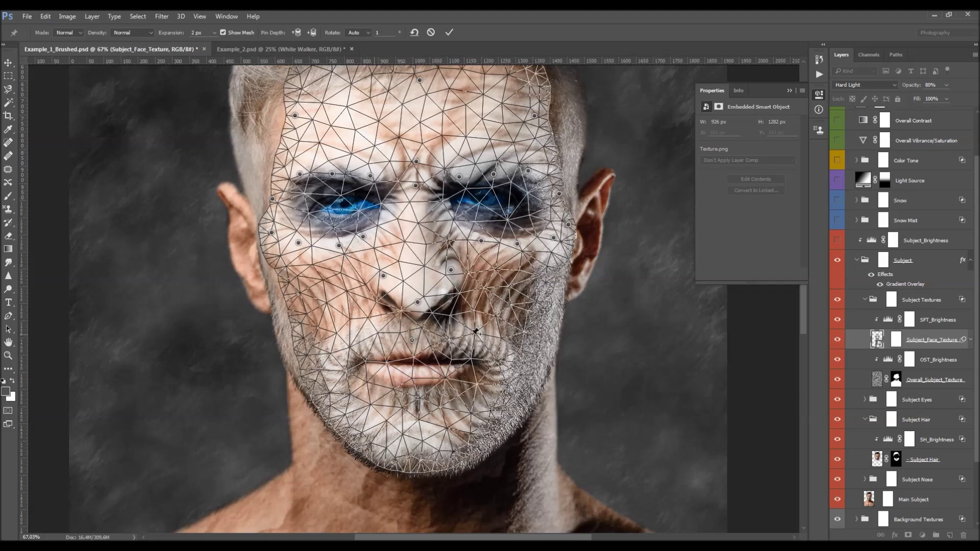
{"action": "left_click", "coordinate": [337, 351]}
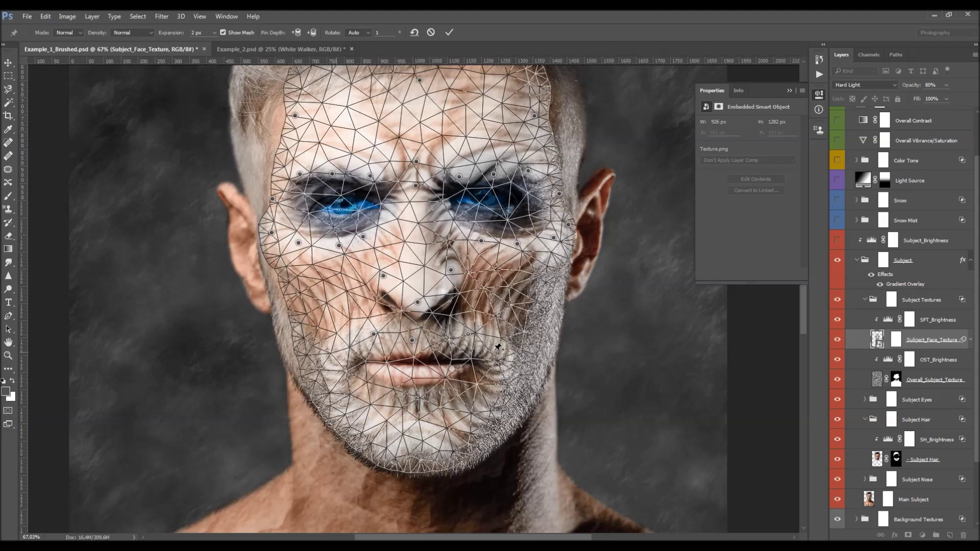
{"action": "left_click", "coordinate": [499, 386]}
{"action": "left_click", "coordinate": [338, 389]}
{"action": "left_click", "coordinate": [421, 440]}
{"action": "left_click", "coordinate": [292, 312]}
{"action": "left_click", "coordinate": [543, 312]}
Pull the texture outward at the cheek and jaw on the image's left side, adding pins so it covers the face edge
{"action": "scroll", "coordinate": [605, 311], "scroll_direction": "up", "scroll_amount": 3}
{"action": "scroll", "coordinate": [585, 326], "scroll_direction": "down", "scroll_amount": 1}
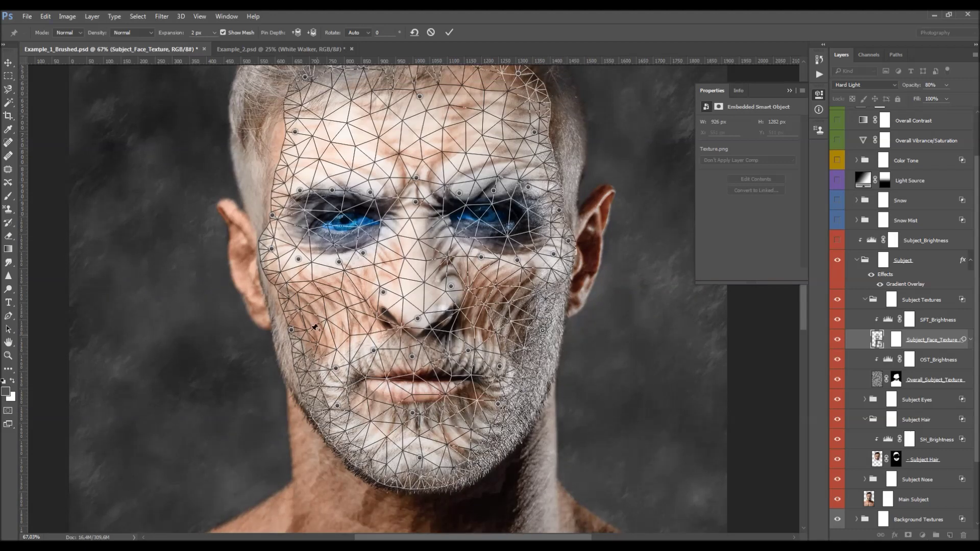
{"action": "left_click_drag", "start_coordinate": [291, 329], "coordinate": [271, 346]}
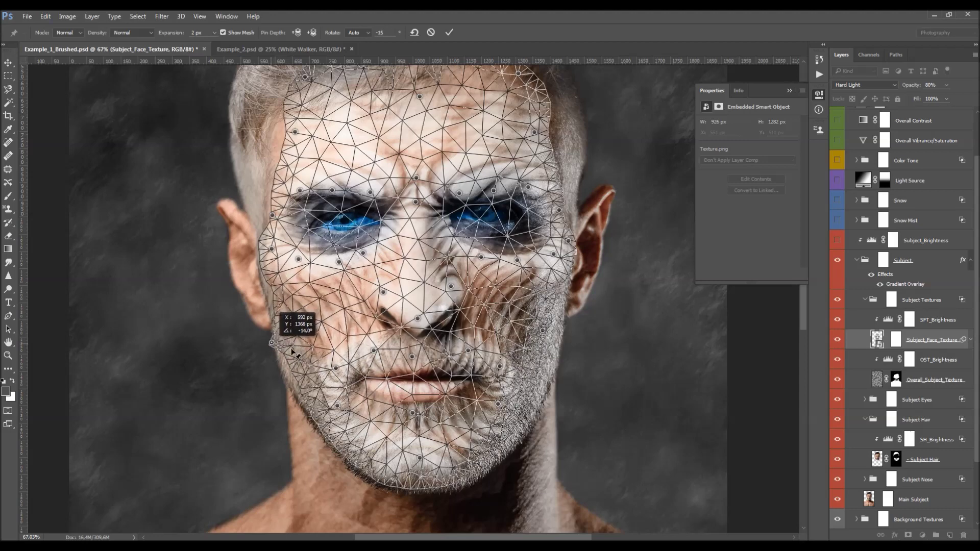
{"action": "left_click_drag", "start_coordinate": [295, 367], "coordinate": [433, 386]}
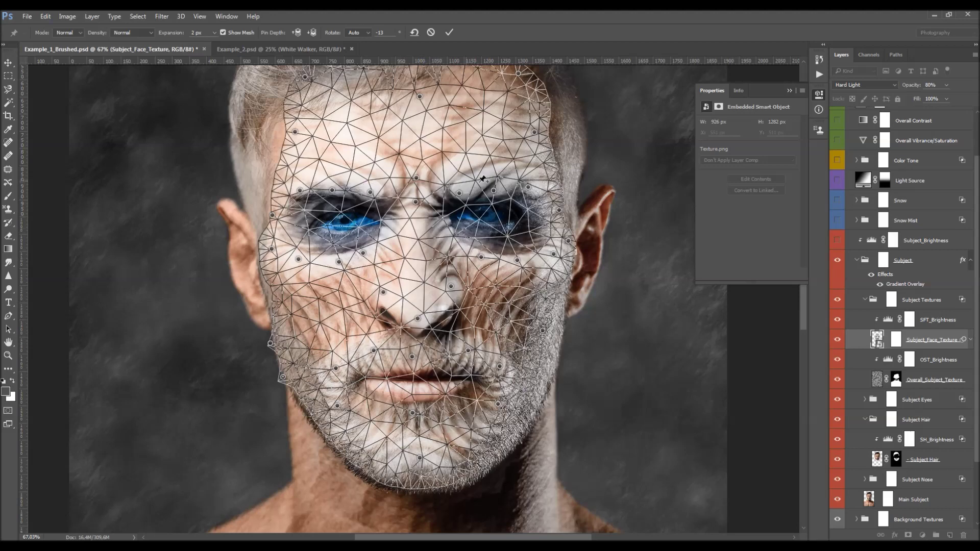
{"action": "left_click", "coordinate": [274, 298]}
{"action": "left_click_drag", "start_coordinate": [273, 301], "coordinate": [313, 294]}
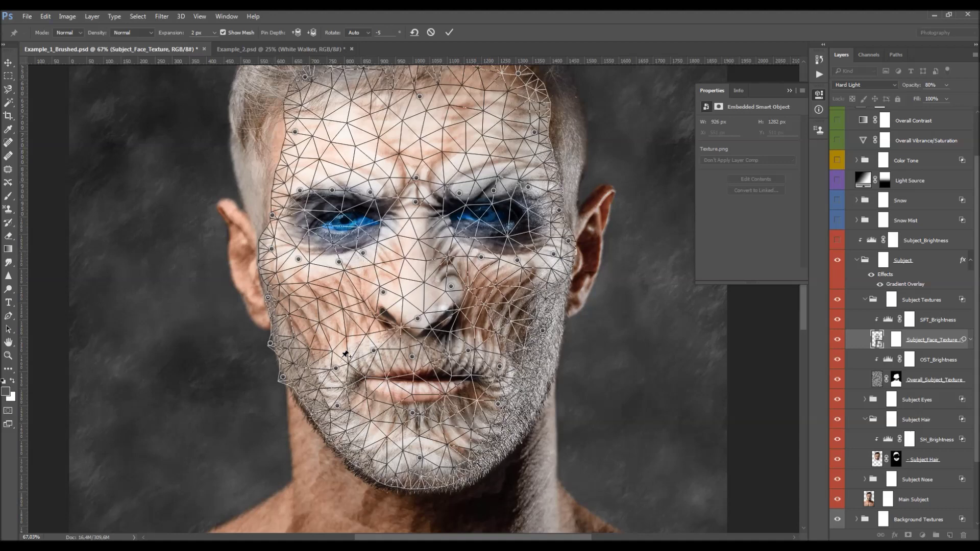
Move the temple, upper corner and center forehead pins outward and upward to stretch the texture toward the hairline
{"action": "scroll", "coordinate": [418, 336], "scroll_direction": "up", "scroll_amount": 3}
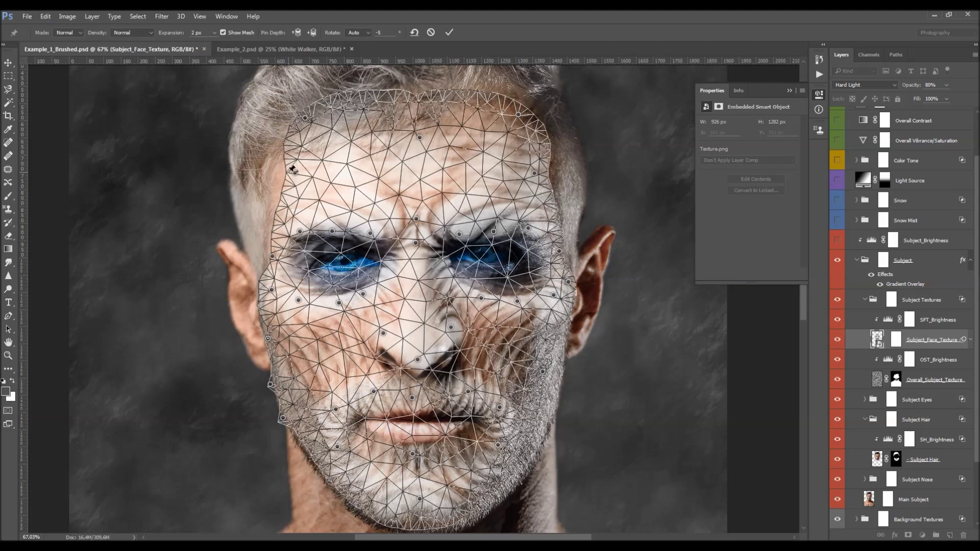
{"action": "left_click_drag", "start_coordinate": [295, 174], "coordinate": [258, 175]}
{"action": "left_click_drag", "start_coordinate": [536, 175], "coordinate": [539, 174]}
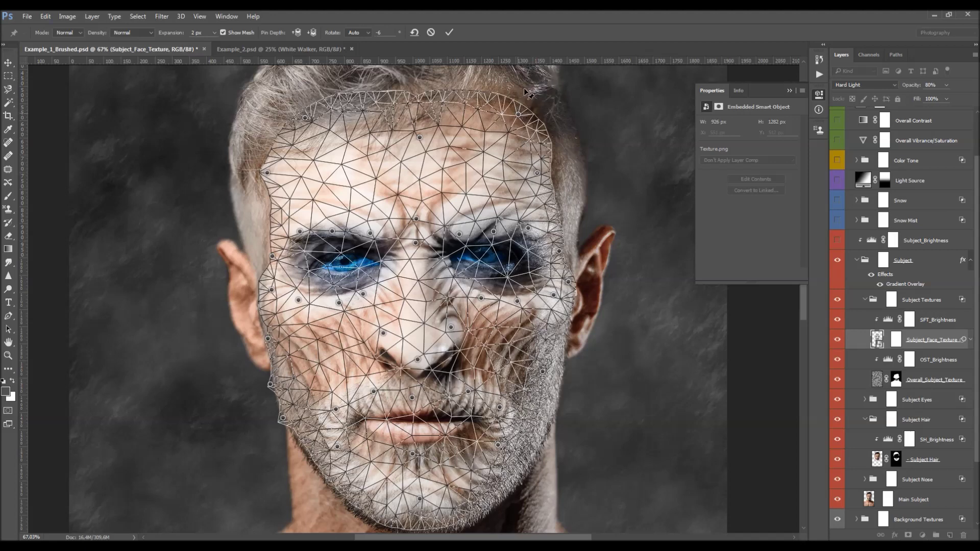
{"action": "left_click_drag", "start_coordinate": [517, 114], "coordinate": [523, 87]}
{"action": "scroll", "coordinate": [484, 131], "scroll_direction": "up", "scroll_amount": 2}
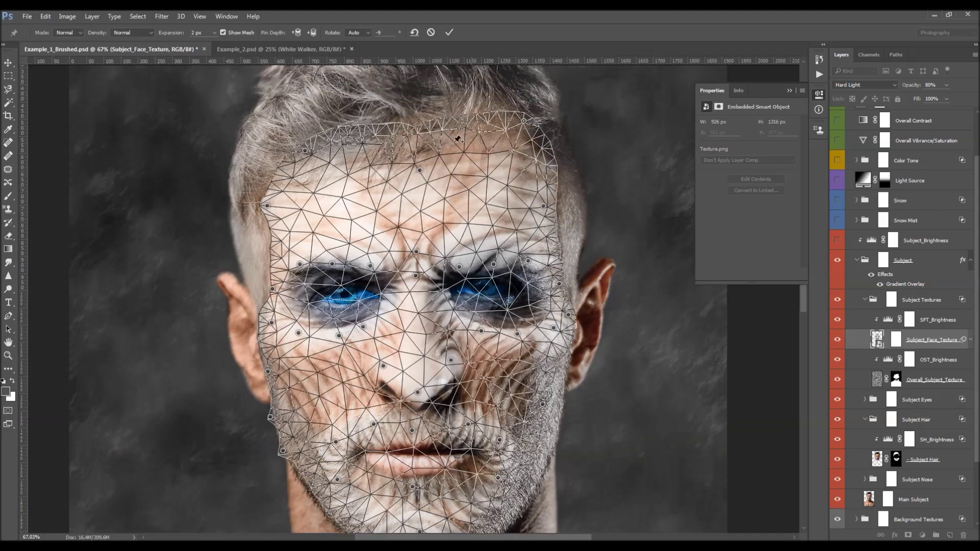
{"action": "left_click_drag", "start_coordinate": [420, 170], "coordinate": [418, 153]}
{"action": "left_click_drag", "start_coordinate": [305, 151], "coordinate": [299, 131]}
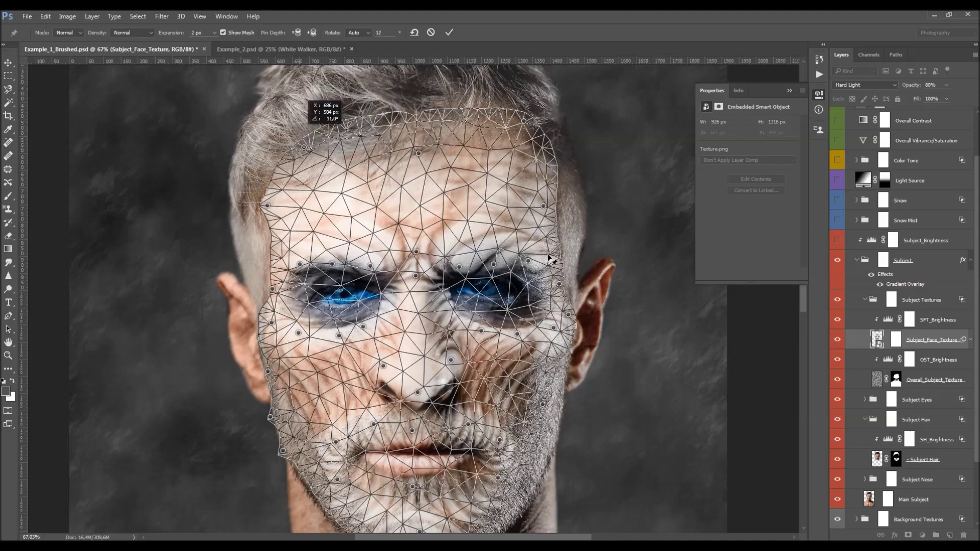
Nudge the pins above the upper lip and beside the nose to align the texture with the mouth and nose
{"action": "scroll", "coordinate": [610, 311], "scroll_direction": "down", "scroll_amount": 5}
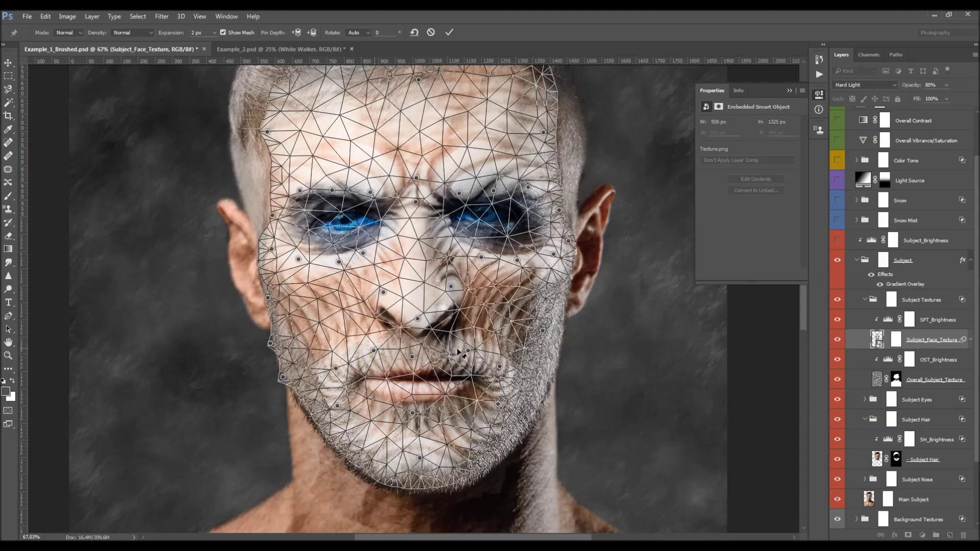
{"action": "left_click_drag", "start_coordinate": [467, 351], "coordinate": [463, 347]}
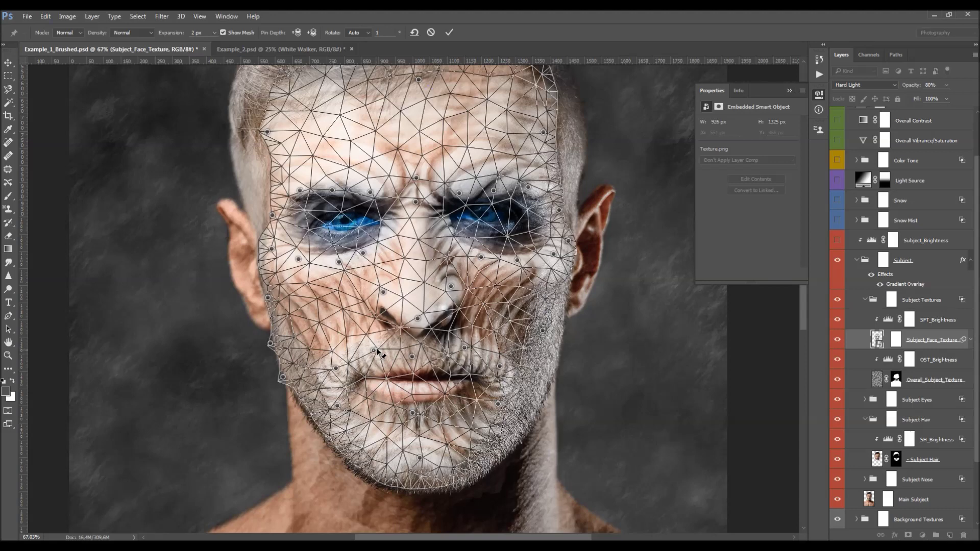
{"action": "left_click_drag", "start_coordinate": [378, 352], "coordinate": [381, 350]}
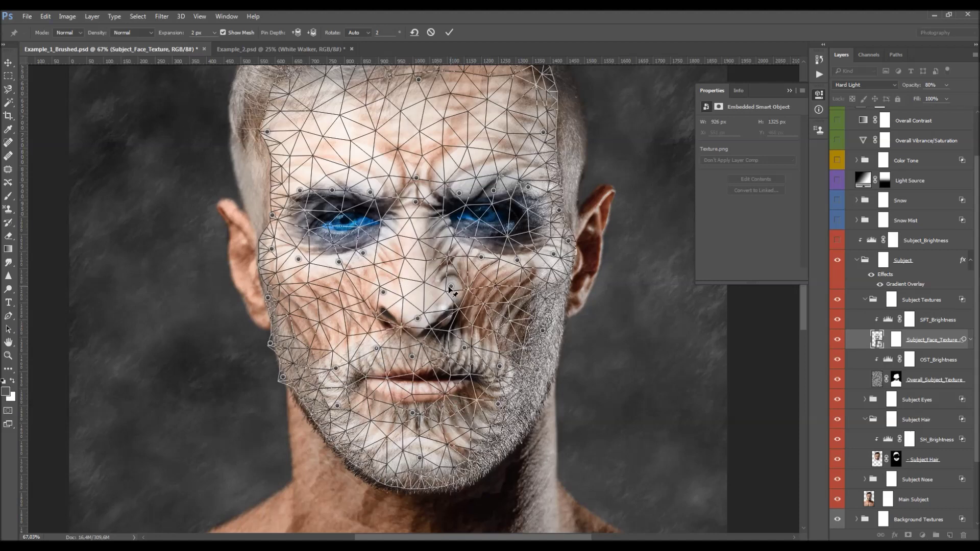
{"action": "left_click_drag", "start_coordinate": [450, 287], "coordinate": [444, 291]}
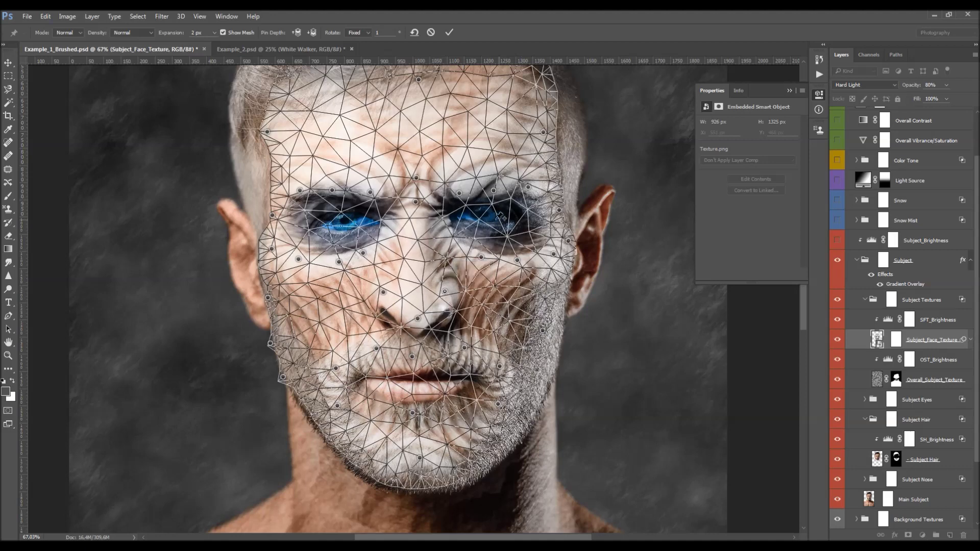
Add a pin on the eye at the image's left and raise the brow pins above it to open the texture
{"action": "left_click", "coordinate": [339, 211]}
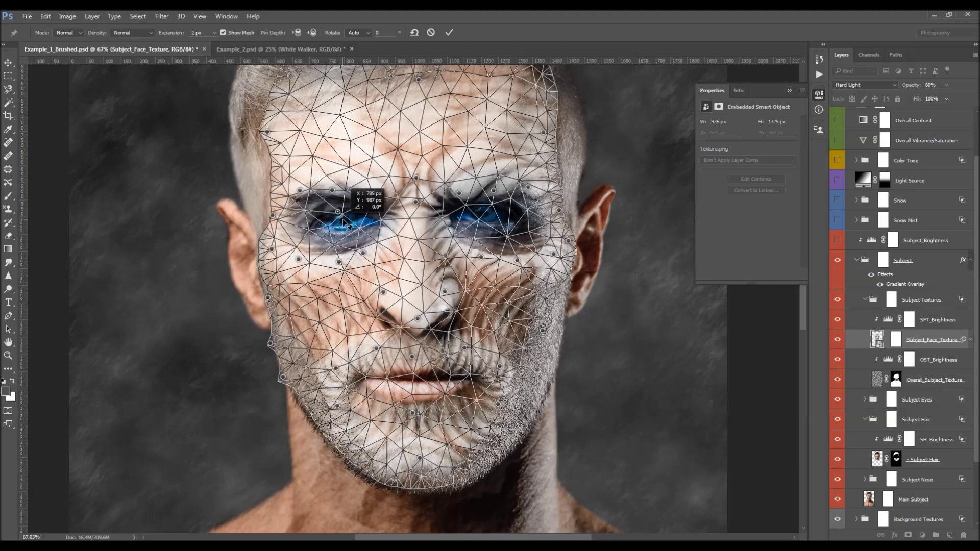
{"action": "left_click_drag", "start_coordinate": [343, 220], "coordinate": [346, 226]}
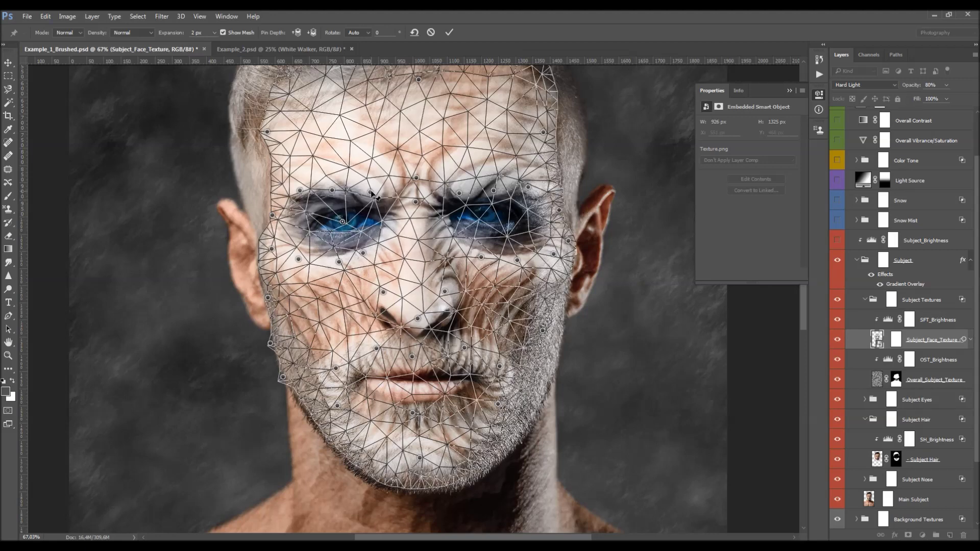
{"action": "left_click_drag", "start_coordinate": [371, 193], "coordinate": [329, 187]}
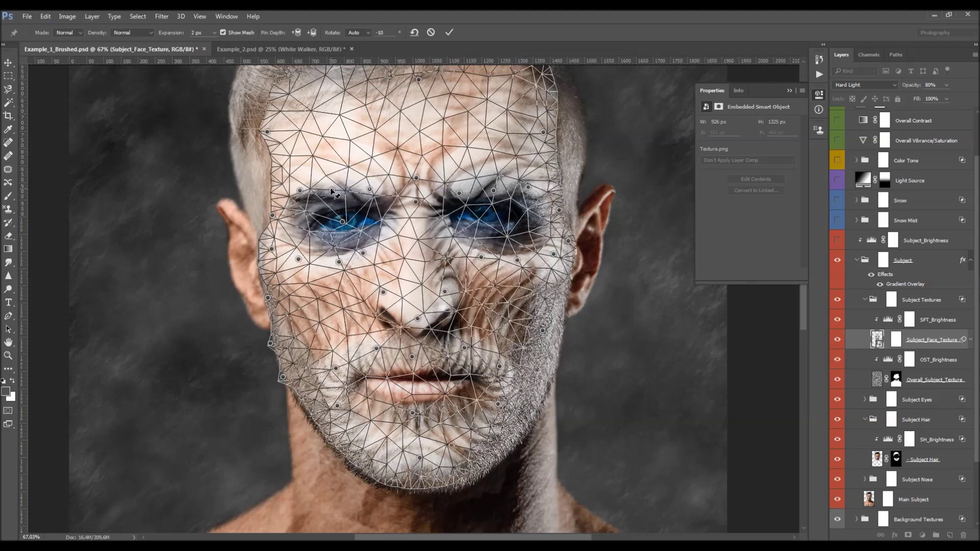
{"action": "left_click", "coordinate": [298, 185]}
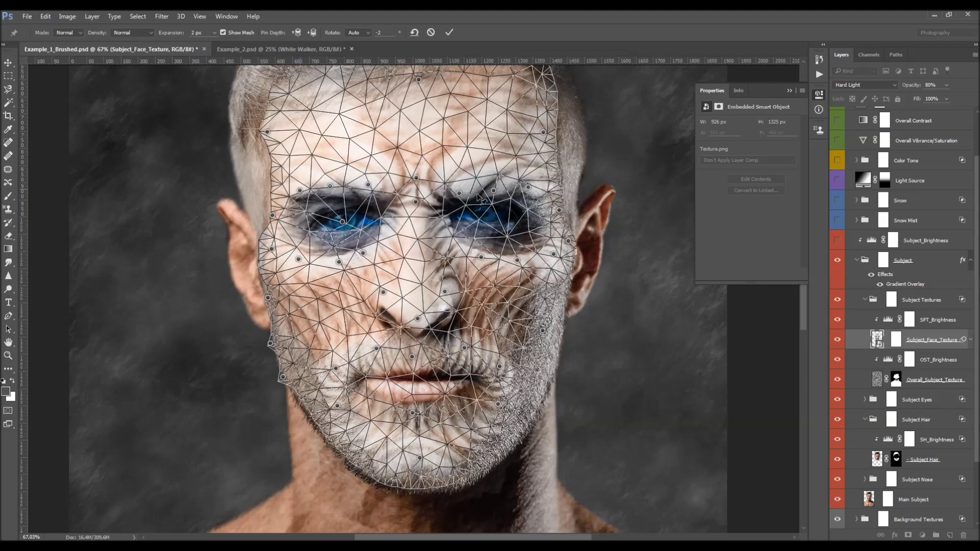
Add a pin on the eye at the image's right and raise its brow pins to fit the texture around it
{"action": "left_click", "coordinate": [477, 204]}
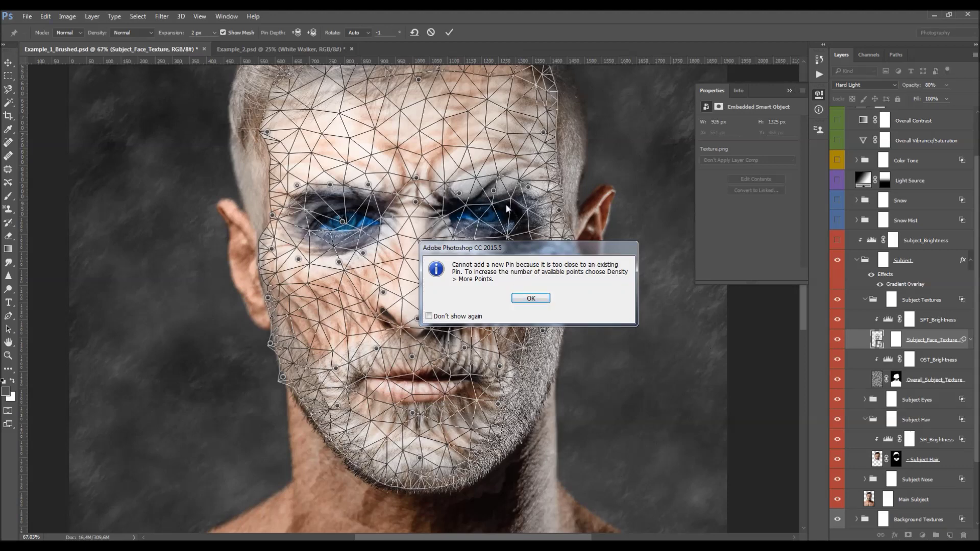
{"action": "left_click", "coordinate": [522, 293]}
{"action": "left_click", "coordinate": [484, 213]}
{"action": "left_click_drag", "start_coordinate": [485, 217], "coordinate": [485, 219]}
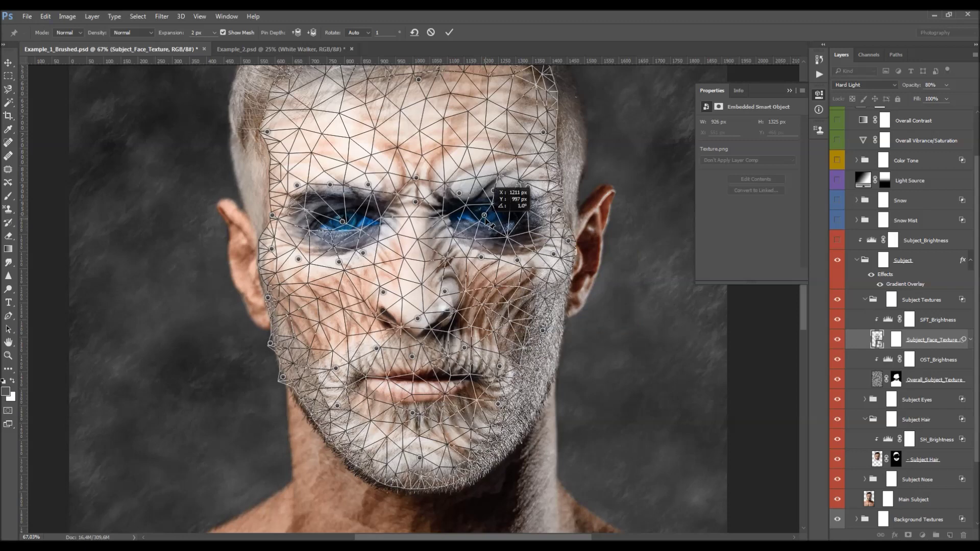
{"action": "left_click", "coordinate": [493, 192]}
{"action": "left_click_drag", "start_coordinate": [527, 187], "coordinate": [529, 183]}
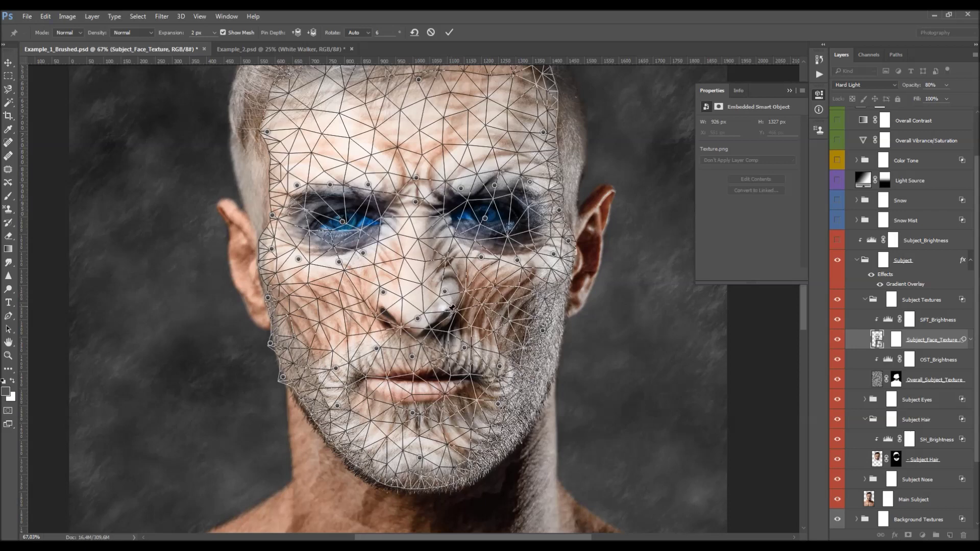
Nudge the pin beside the nostril down and add anchoring pins along the jaw on the image's right side
{"action": "left_click_drag", "start_coordinate": [447, 306], "coordinate": [444, 314]}
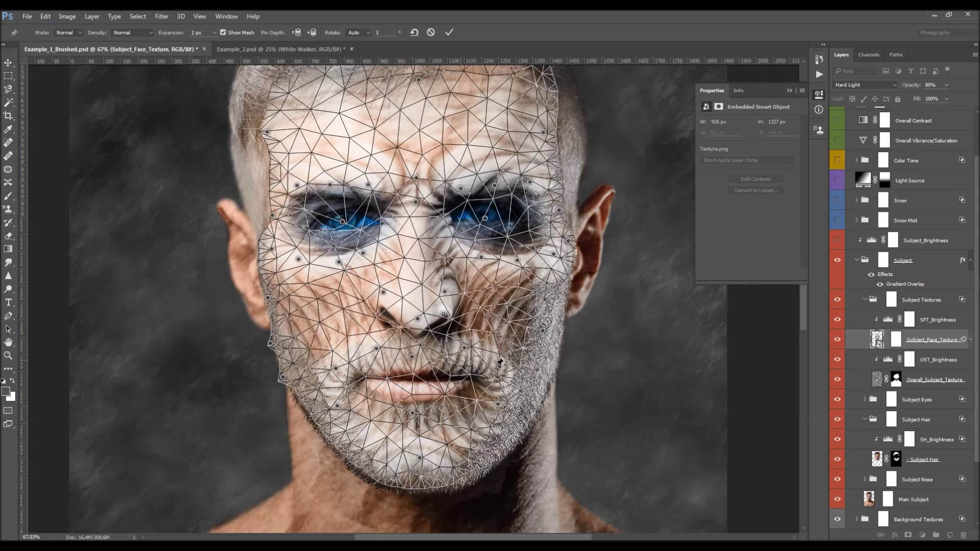
{"action": "left_click", "coordinate": [560, 342]}
{"action": "left_click_drag", "start_coordinate": [562, 341], "coordinate": [540, 376]}
{"action": "left_click", "coordinate": [558, 302]}
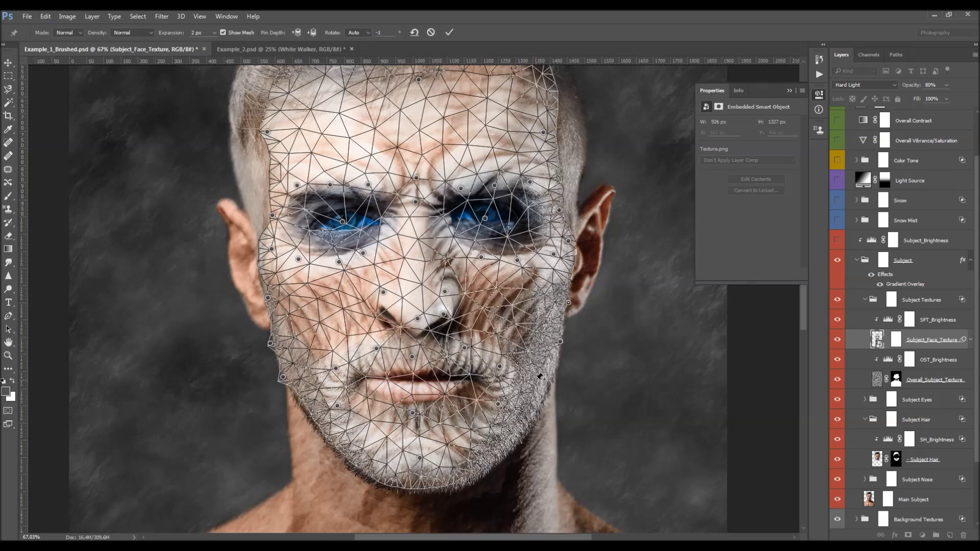
{"action": "left_click_drag", "start_coordinate": [553, 390], "coordinate": [553, 391]}
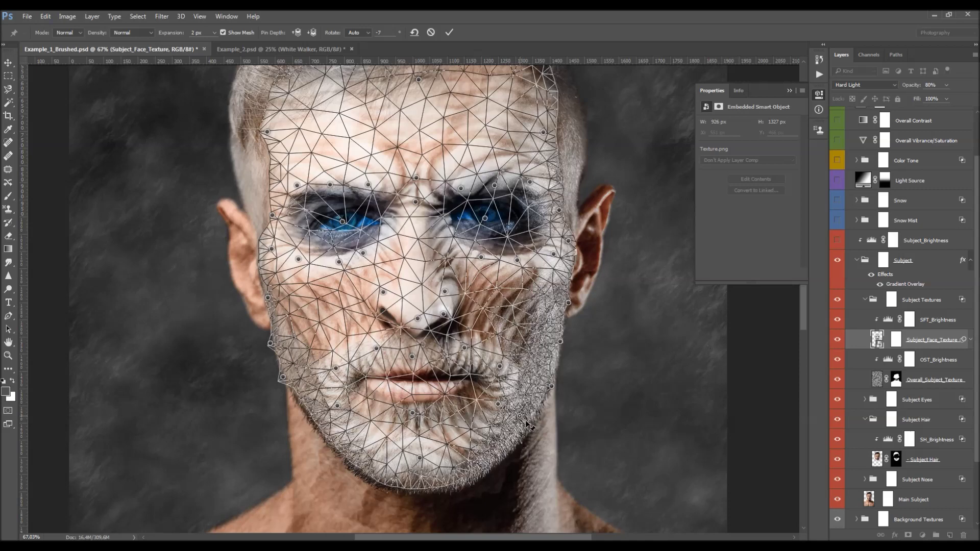
{"action": "left_click_drag", "start_coordinate": [530, 424], "coordinate": [530, 424]}
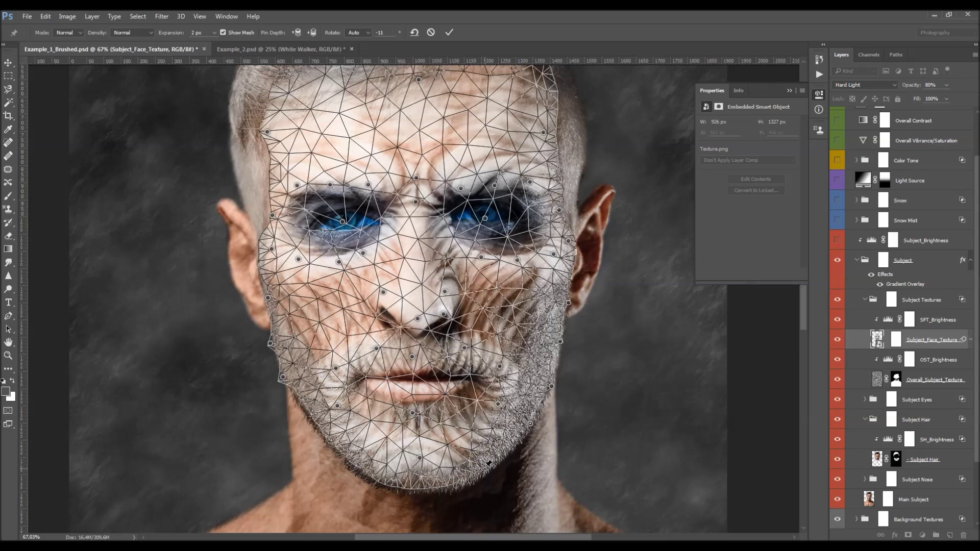
Adjust the pins at the outer edges of the face beside both eyes and apply the Puppet Warp
{"action": "left_click_drag", "start_coordinate": [516, 263], "coordinate": [457, 304]}
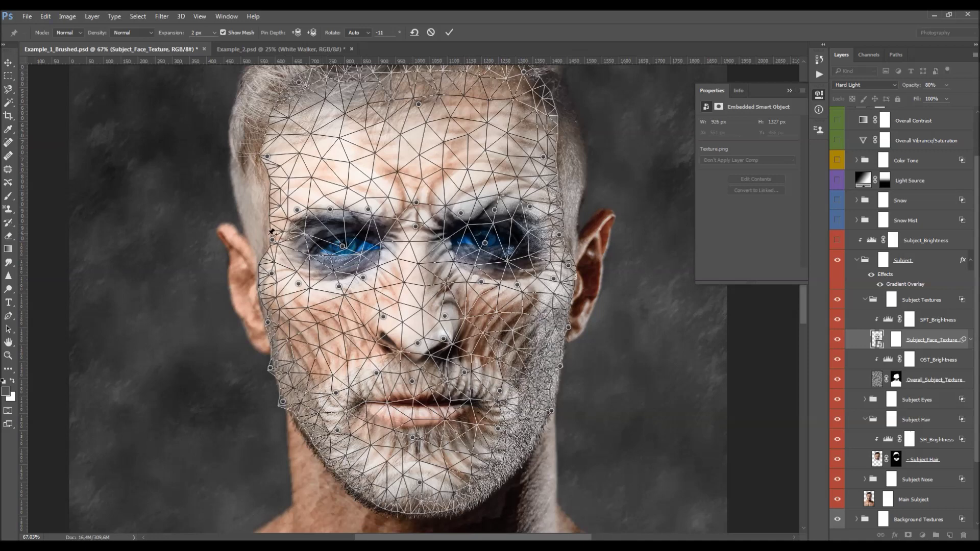
{"action": "left_click_drag", "start_coordinate": [272, 240], "coordinate": [267, 238]}
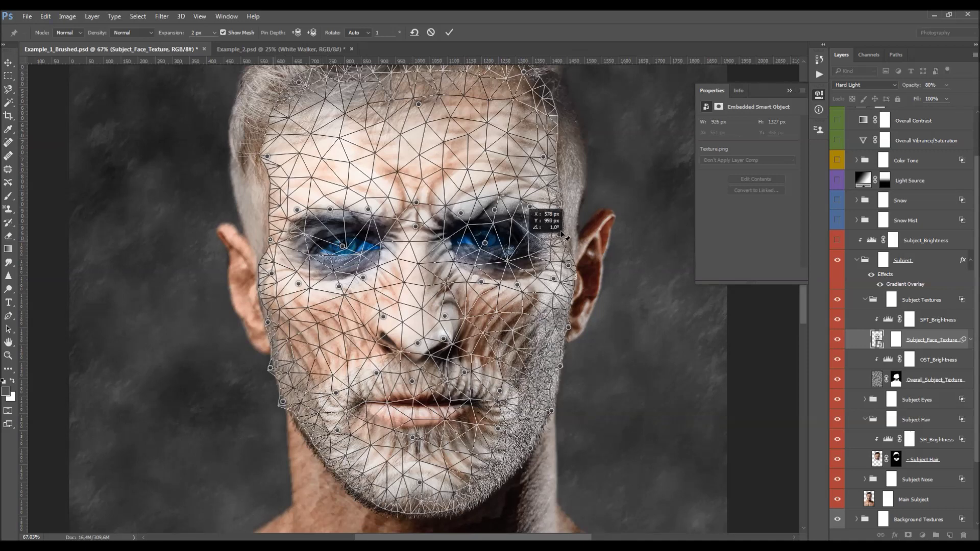
{"action": "key", "text": "Return"}
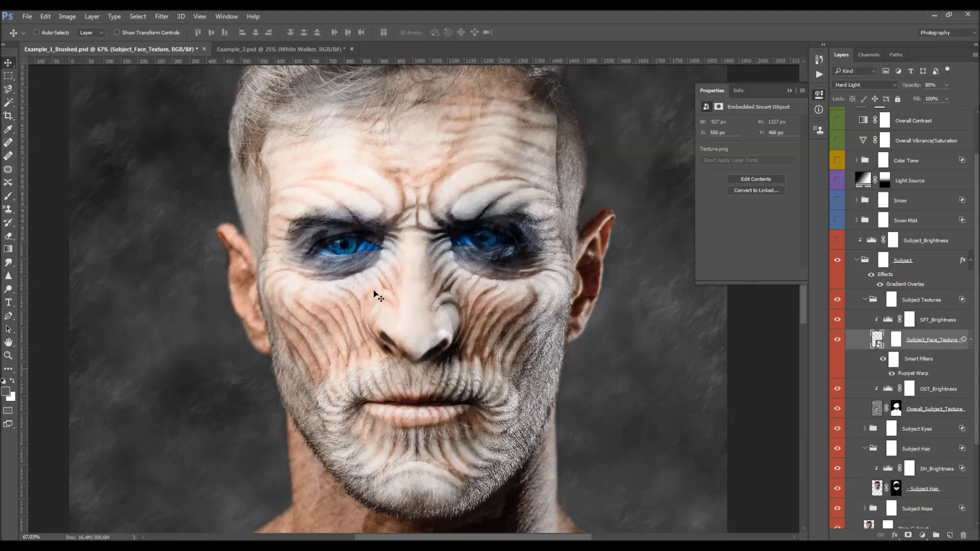
Toggle the face texture's smart filters off and on to compare the result with and without the Puppet Warp
{"action": "scroll", "coordinate": [374, 289], "scroll_direction": "down", "scroll_amount": 4}
{"action": "scroll", "coordinate": [390, 287], "scroll_direction": "up", "scroll_amount": 4}
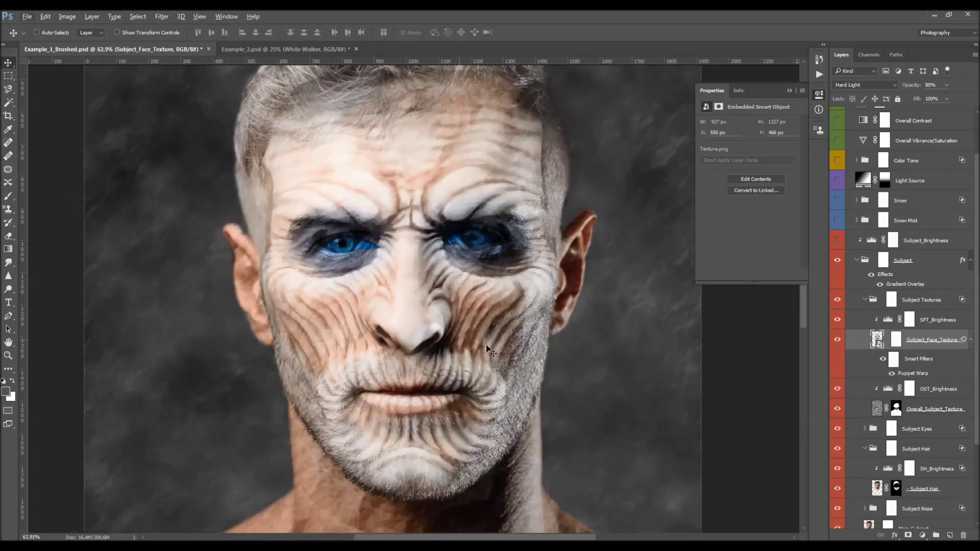
{"action": "scroll", "coordinate": [429, 357], "scroll_direction": "up", "scroll_amount": 2}
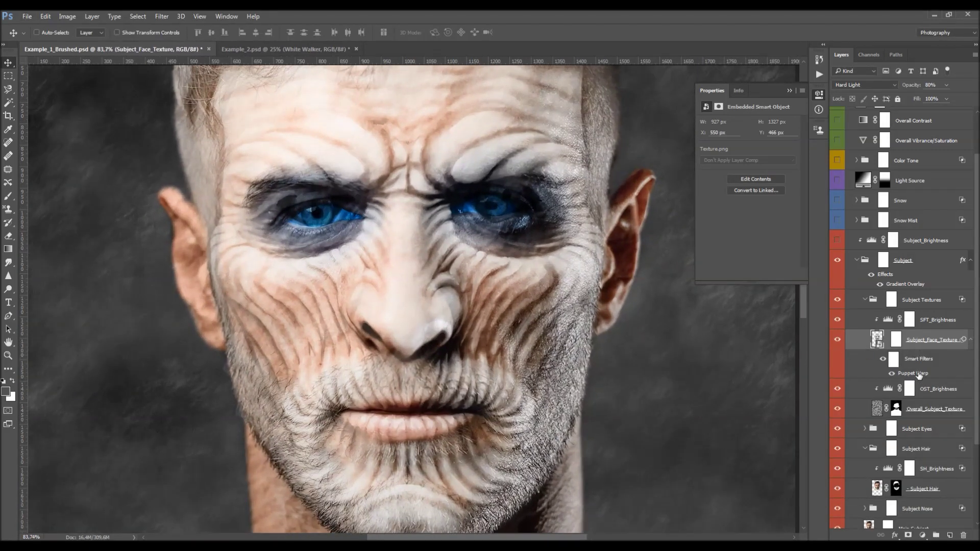
{"action": "scroll", "coordinate": [887, 389], "scroll_direction": "down", "scroll_amount": 1}
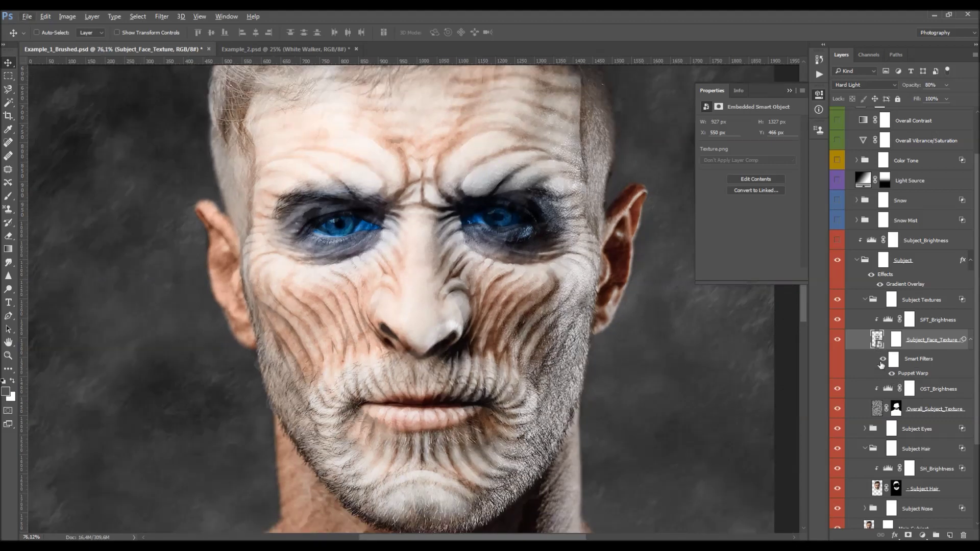
{"action": "left_click", "coordinate": [883, 362]}
{"action": "left_click", "coordinate": [883, 360]}
{"action": "scroll", "coordinate": [429, 287], "scroll_direction": "down", "scroll_amount": 1}
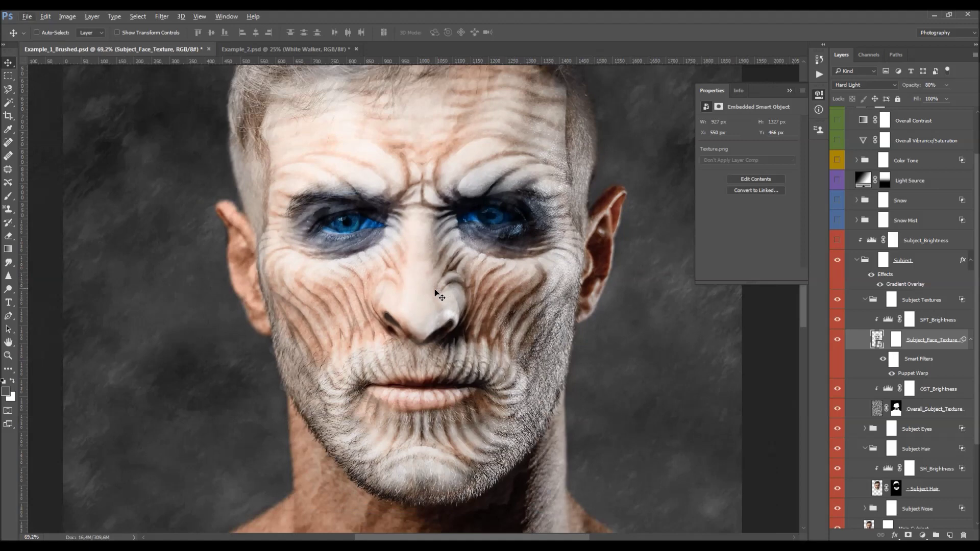
Reopen the Puppet Warp smart filter on the face texture to review its editable pins and close it
{"action": "double_click", "coordinate": [918, 374]}
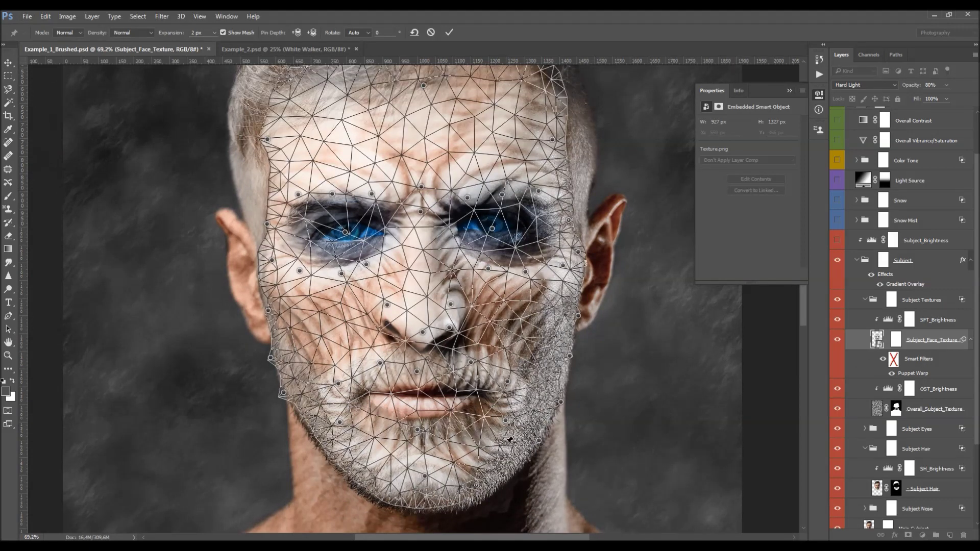
{"action": "scroll", "coordinate": [561, 357], "scroll_direction": "up", "scroll_amount": 2}
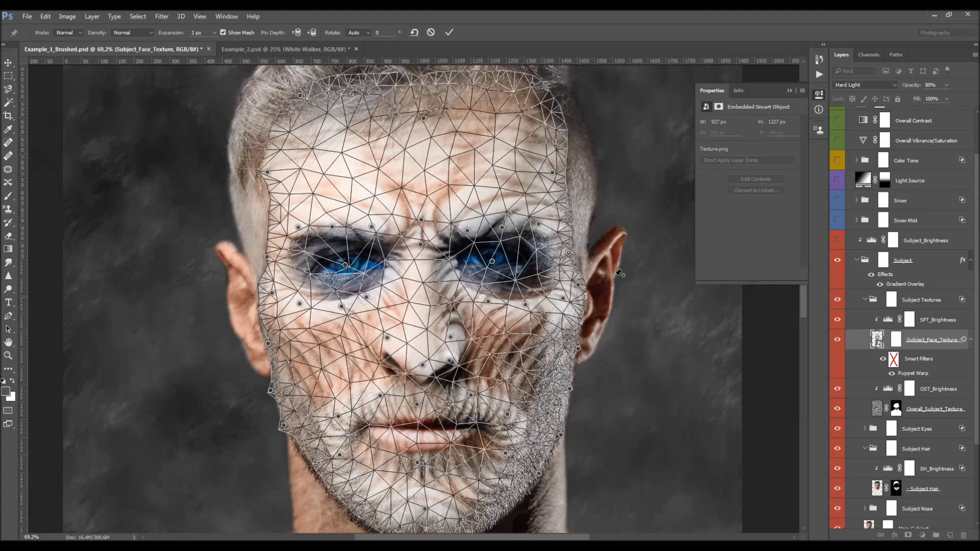
{"action": "key", "text": "Return"}
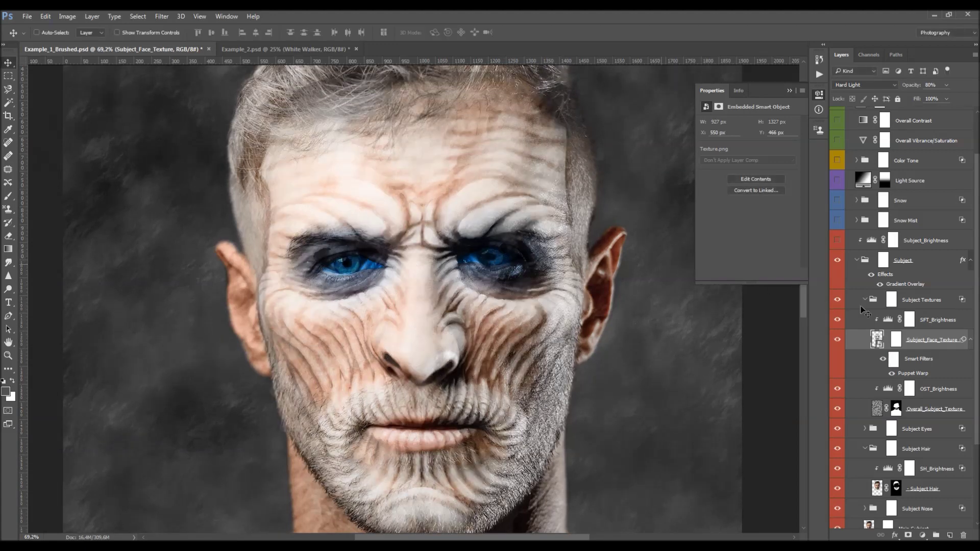
Paint black on the Subject_Face_Texture layer mask with a large soft round brush to hide the texture over the upper hairline
{"action": "left_click", "coordinate": [896, 341]}
{"action": "key", "text": "b"}
{"action": "scroll", "coordinate": [405, 300], "scroll_direction": "up", "scroll_amount": 2}
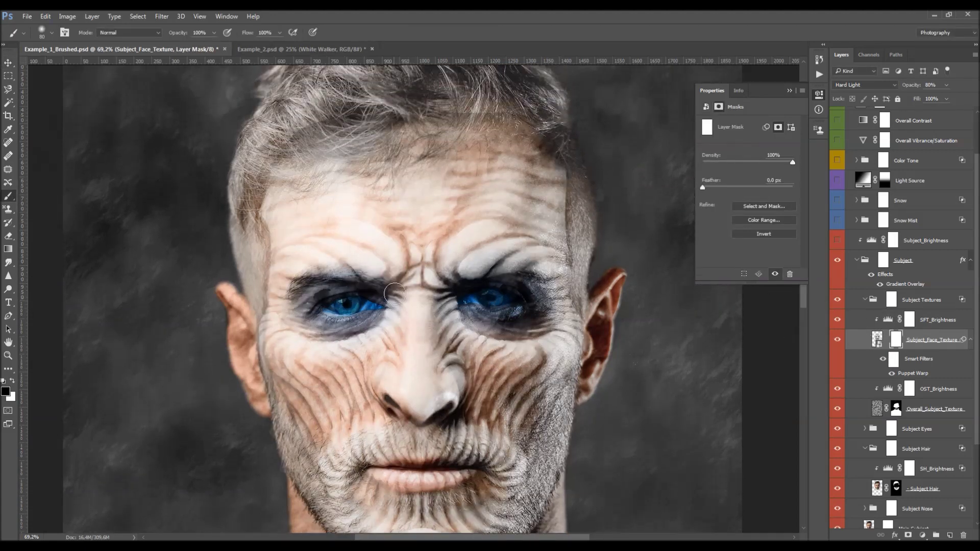
{"action": "right_click", "coordinate": [409, 280]}
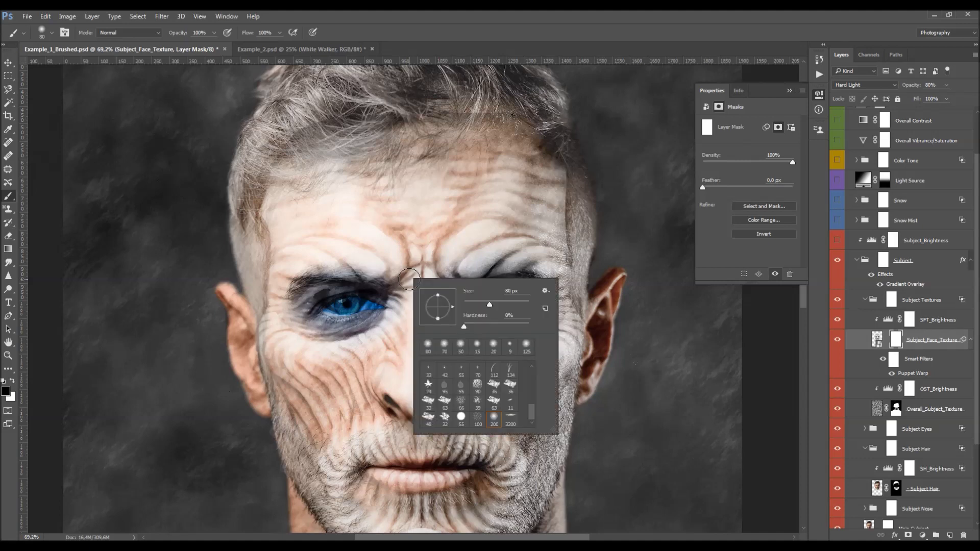
{"action": "double_click", "coordinate": [491, 418]}
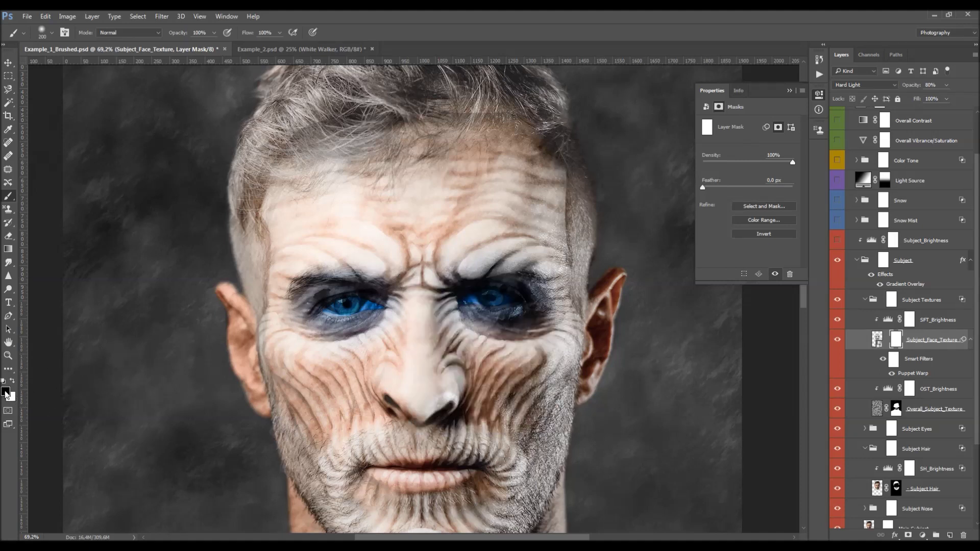
{"action": "scroll", "coordinate": [337, 162], "scroll_direction": "up", "scroll_amount": 2}
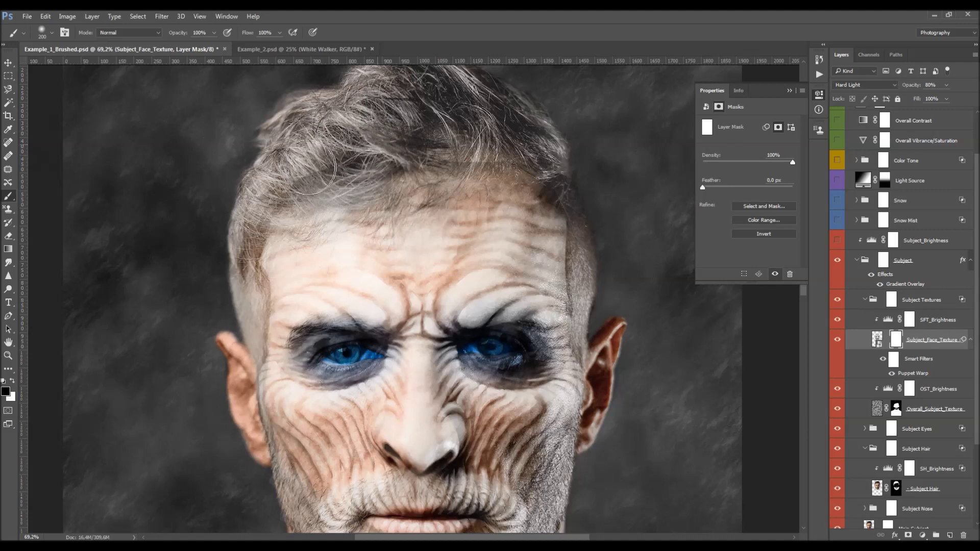
{"action": "key", "text": "bracketleft"}
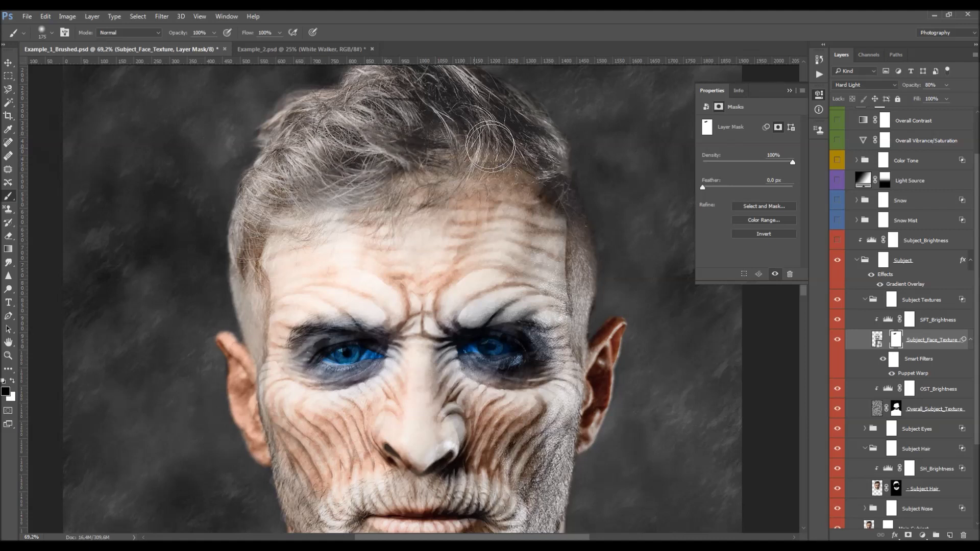
{"action": "scroll", "coordinate": [595, 209], "scroll_direction": "down", "scroll_amount": 5}
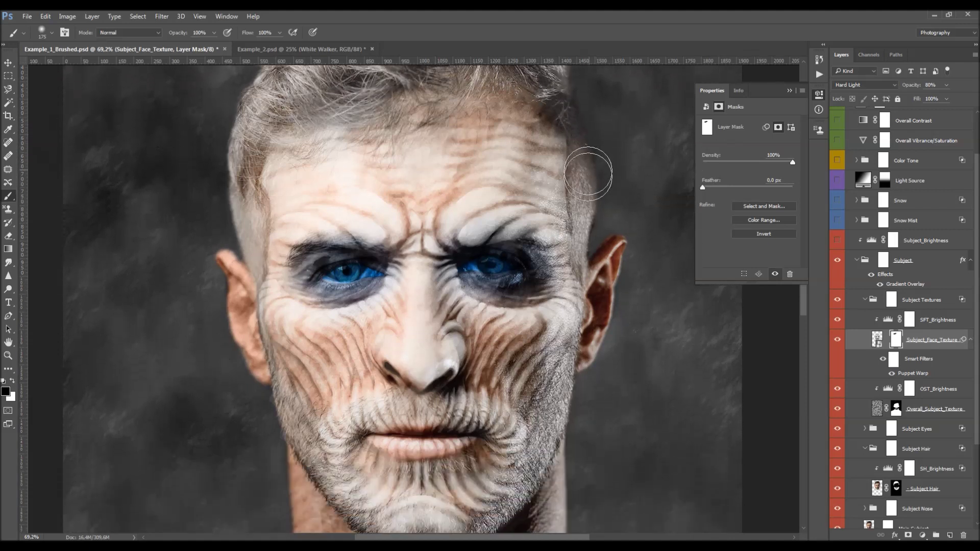
Reduce the brush size and paint black on the mask along both outer sides of the face to blend the texture edges
{"action": "scroll", "coordinate": [587, 178], "scroll_direction": "down", "scroll_amount": 2}
{"action": "key", "text": "bracketleft"}
{"action": "key", "text": "bracketleft"}
{"action": "key", "text": "bracketleft"}
{"action": "key", "text": "bracketleft"}
{"action": "left_click_drag", "start_coordinate": [577, 120], "coordinate": [592, 312]}
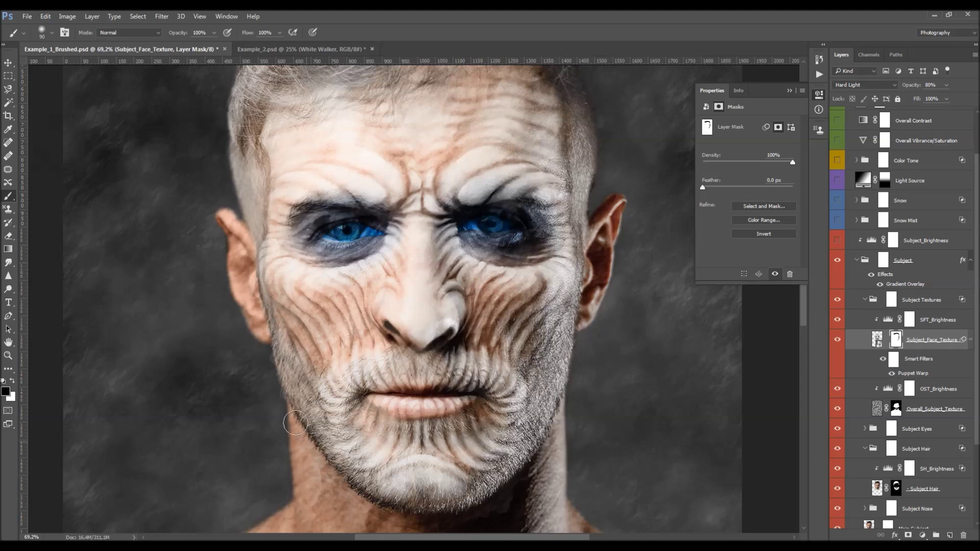
{"action": "mouse_move", "coordinate": [263, 370]}
{"action": "left_mouse_down"}
{"action": "mouse_move", "coordinate": [277, 413]}
{"action": "mouse_move", "coordinate": [256, 315]}
{"action": "left_mouse_up"}
{"action": "key", "text": "bracketleft"}
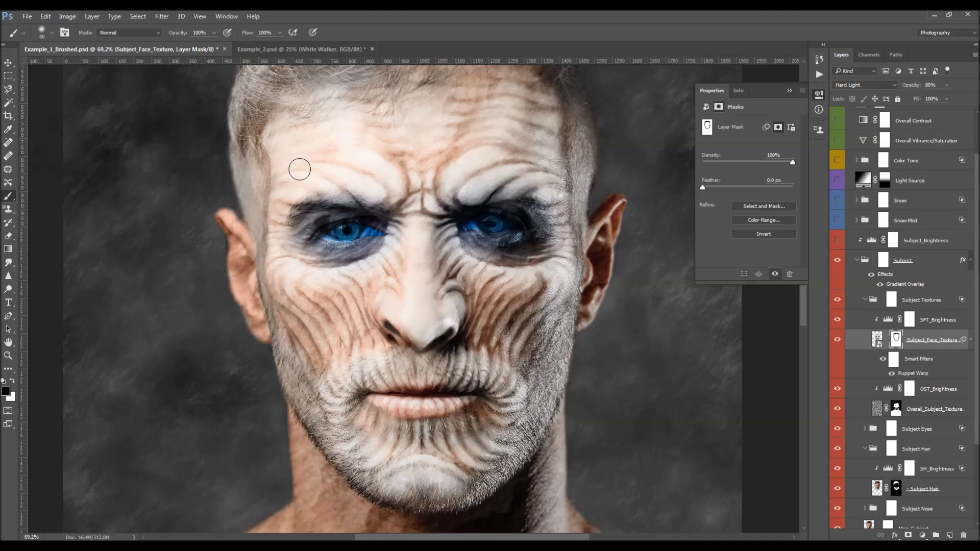
Enlarge the brush to 125 px and touch up the face texture mask along the hairline
{"action": "scroll", "coordinate": [286, 166], "scroll_direction": "up", "scroll_amount": 2}
{"action": "key", "text": "bracketright"}
{"action": "key", "text": "bracketright"}
{"action": "key", "text": "bracketright"}
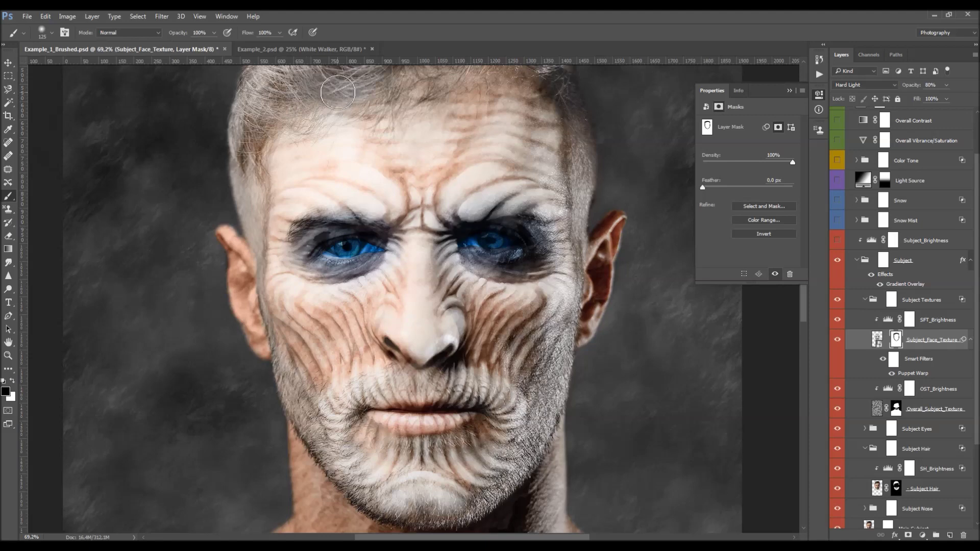
{"action": "scroll", "coordinate": [345, 147], "scroll_direction": "down", "scroll_amount": 3}
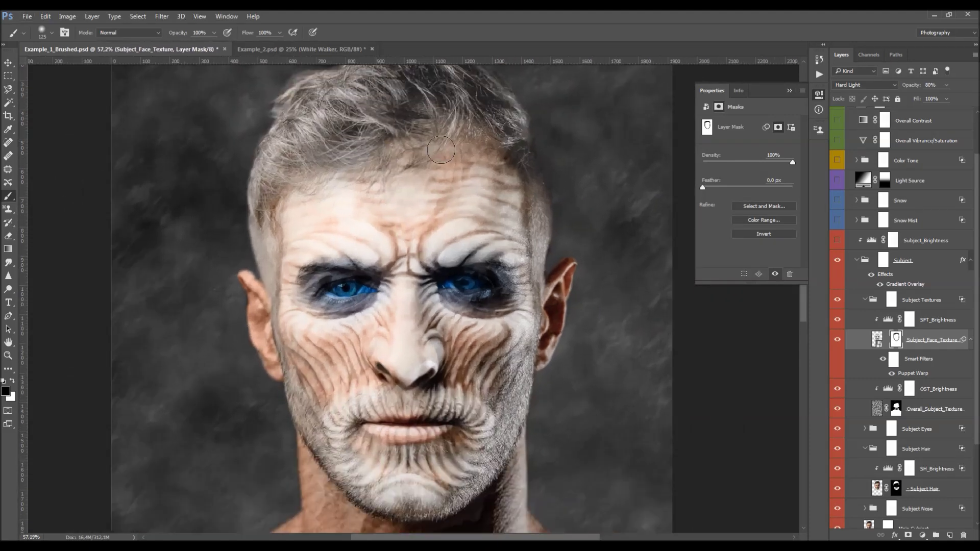
{"action": "left_click", "coordinate": [875, 340]}
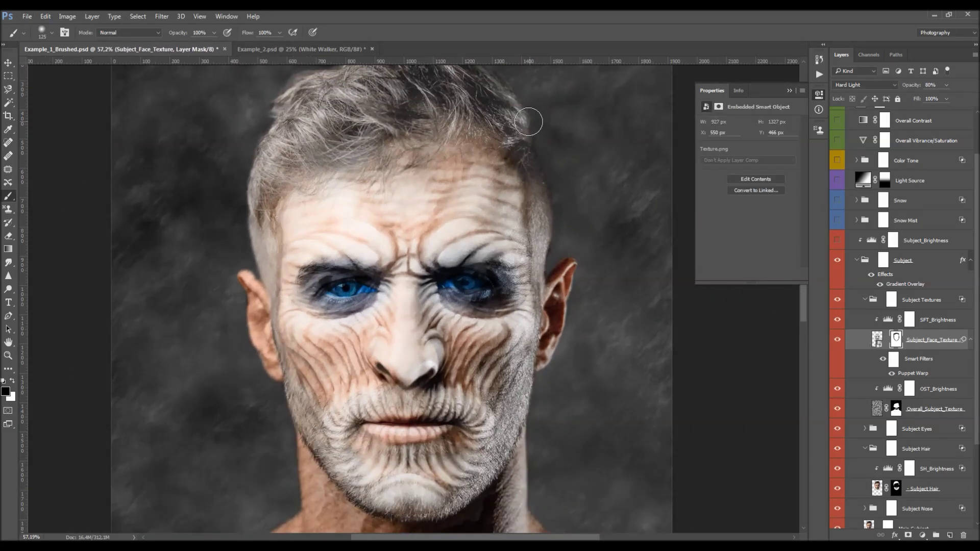
{"action": "key", "text": "x"}
{"action": "key", "text": "x"}
Brush black on the mask over the eye at the image's left to remove the face texture from it
{"action": "key", "text": "v"}
{"action": "scroll", "coordinate": [376, 188], "scroll_direction": "down", "scroll_amount": 5}
{"action": "scroll", "coordinate": [450, 223], "scroll_direction": "down", "scroll_amount": 1}
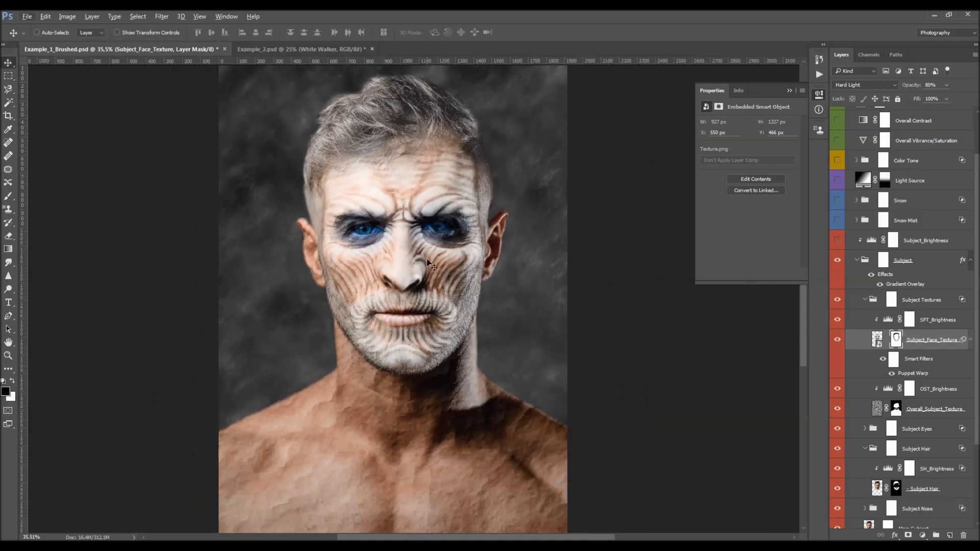
{"action": "scroll", "coordinate": [409, 267], "scroll_direction": "up", "scroll_amount": 6}
{"action": "scroll", "coordinate": [401, 331], "scroll_direction": "up", "scroll_amount": 2}
{"action": "scroll", "coordinate": [403, 322], "scroll_direction": "up", "scroll_amount": 2}
{"action": "key", "text": "b"}
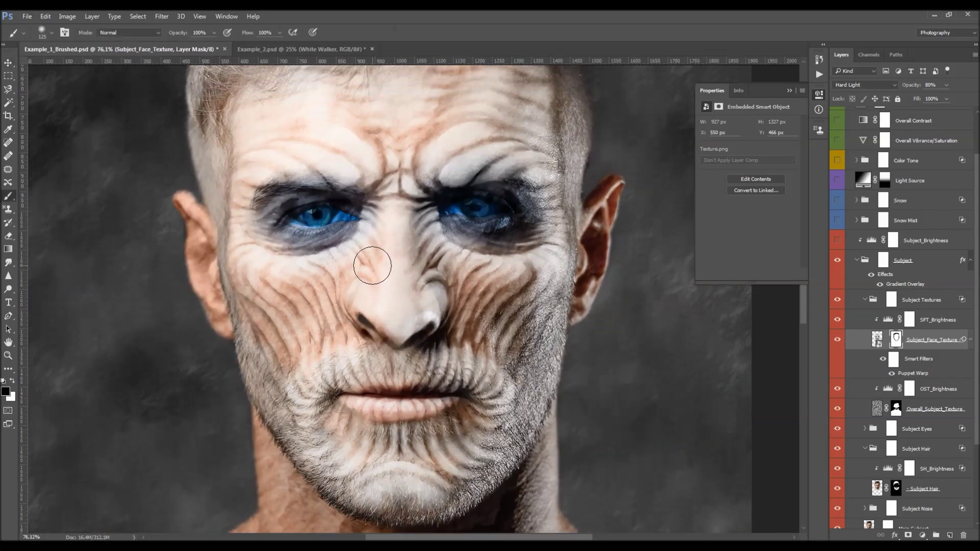
{"action": "mouse_move", "coordinate": [314, 218]}
{"action": "left_mouse_down"}
{"action": "mouse_move", "coordinate": [289, 214]}
{"action": "mouse_move", "coordinate": [332, 214]}
{"action": "mouse_move", "coordinate": [298, 226]}
{"action": "mouse_move", "coordinate": [357, 219]}
{"action": "left_mouse_up"}
{"action": "key", "text": "["}
{"action": "key", "text": "["}
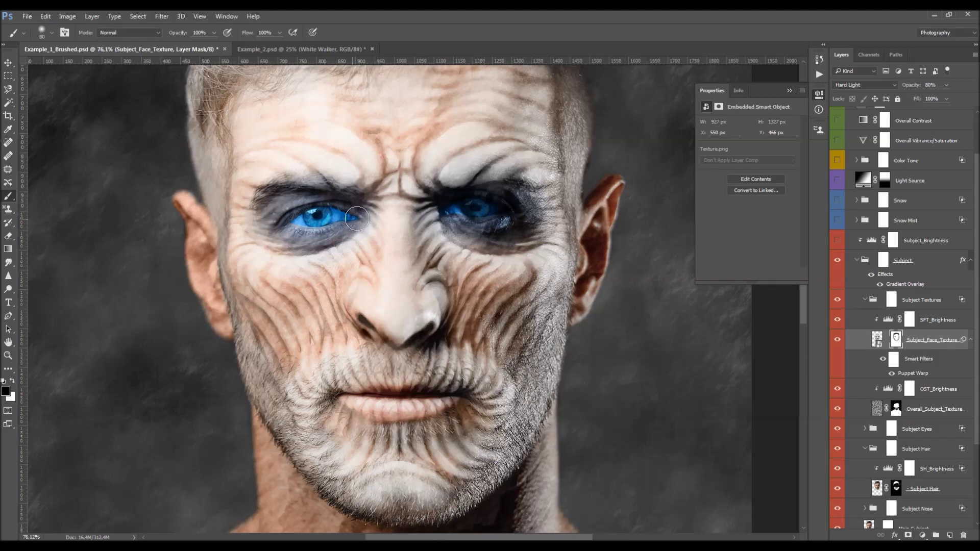
Brush black on the mask over the eye at the image's right to remove the face texture from it
{"action": "key", "text": "]"}
{"action": "key", "text": "]"}
{"action": "mouse_move", "coordinate": [464, 225]}
{"action": "left_mouse_down"}
{"action": "mouse_move", "coordinate": [502, 214]}
{"action": "mouse_move", "coordinate": [437, 214]}
{"action": "left_mouse_up"}
{"action": "key", "text": "["}
{"action": "key", "text": "["}
{"action": "key", "text": "["}
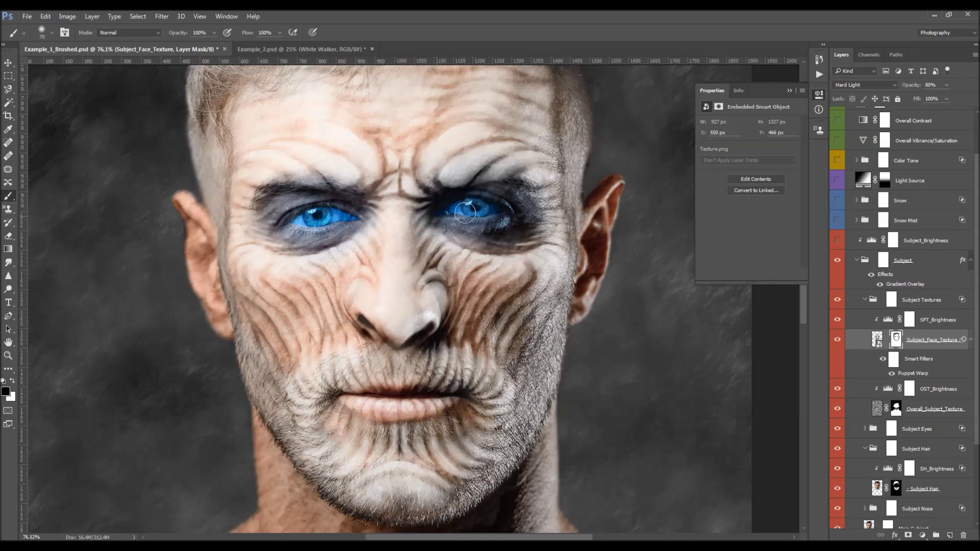
Touch up the mask at the outer part of the eye at the image's right with a slightly larger brush
{"action": "key", "text": "v"}
{"action": "scroll", "coordinate": [449, 228], "scroll_direction": "down", "scroll_amount": 1}
{"action": "key", "text": "b"}
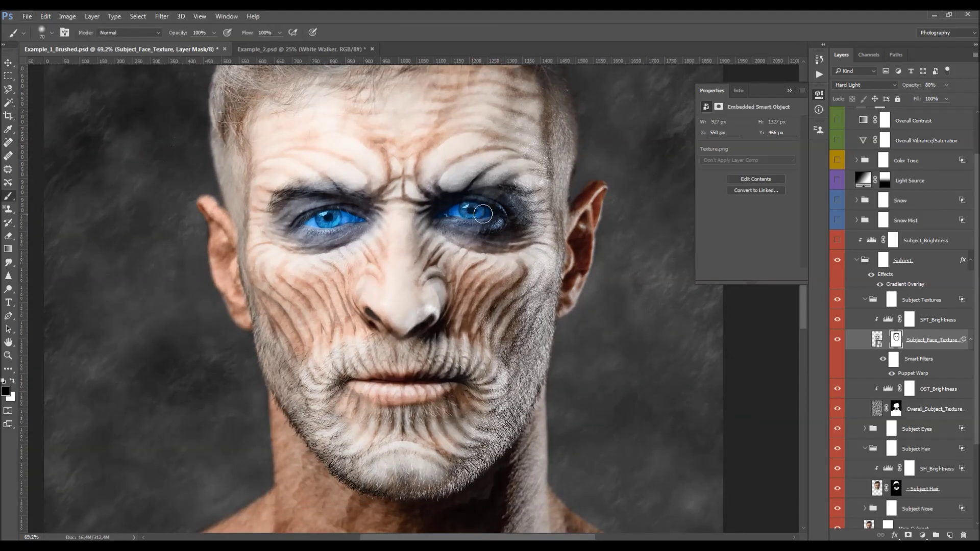
{"action": "key", "text": "]"}
{"action": "key", "text": "]"}
{"action": "mouse_move", "coordinate": [484, 215]}
{"action": "left_mouse_down"}
{"action": "mouse_move", "coordinate": [461, 210]}
{"action": "mouse_move", "coordinate": [497, 217]}
{"action": "left_mouse_up"}
{"action": "key", "text": "v"}
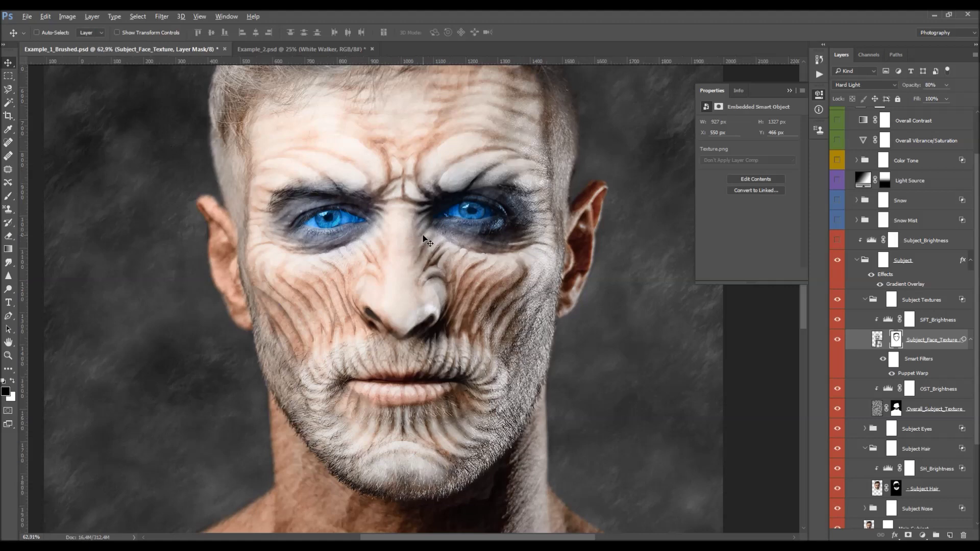
Set the opacity of the Subject_Face_Texture layer to 100%
{"action": "scroll", "coordinate": [419, 227], "scroll_direction": "down", "scroll_amount": 4}
{"action": "scroll", "coordinate": [419, 227], "scroll_direction": "up", "scroll_amount": 4}
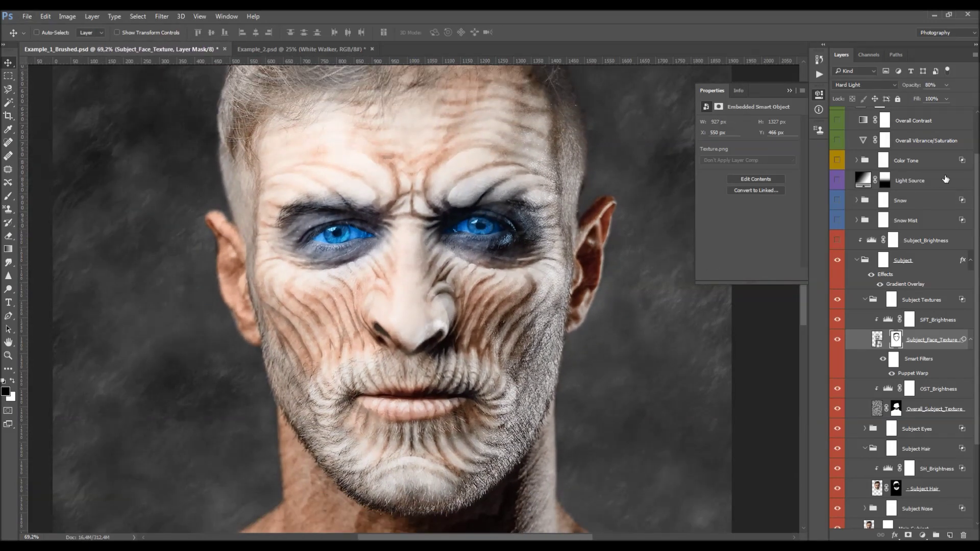
{"action": "left_click", "coordinate": [905, 86]}
{"action": "type", "text": "100"}
{"action": "key", "text": "Return"}
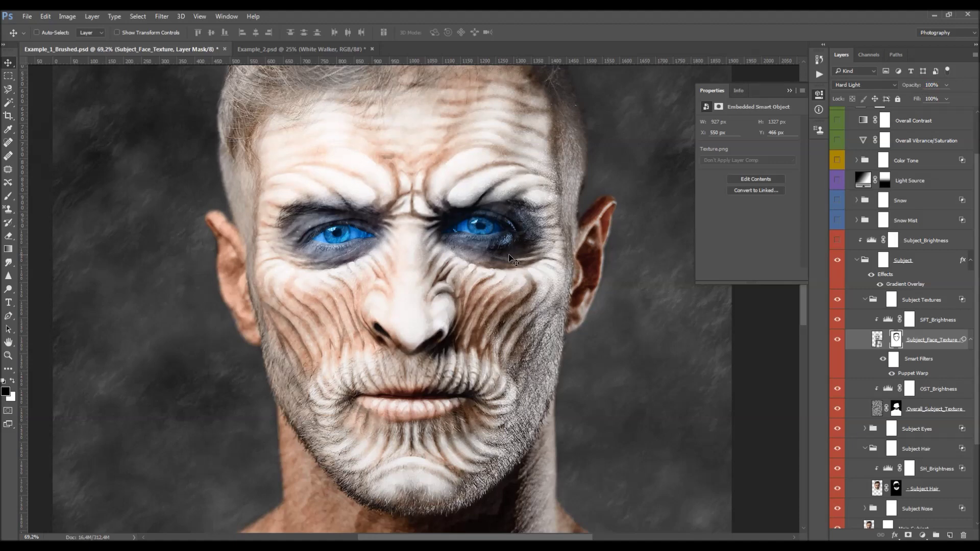
{"action": "scroll", "coordinate": [436, 317], "scroll_direction": "up", "scroll_amount": 1}
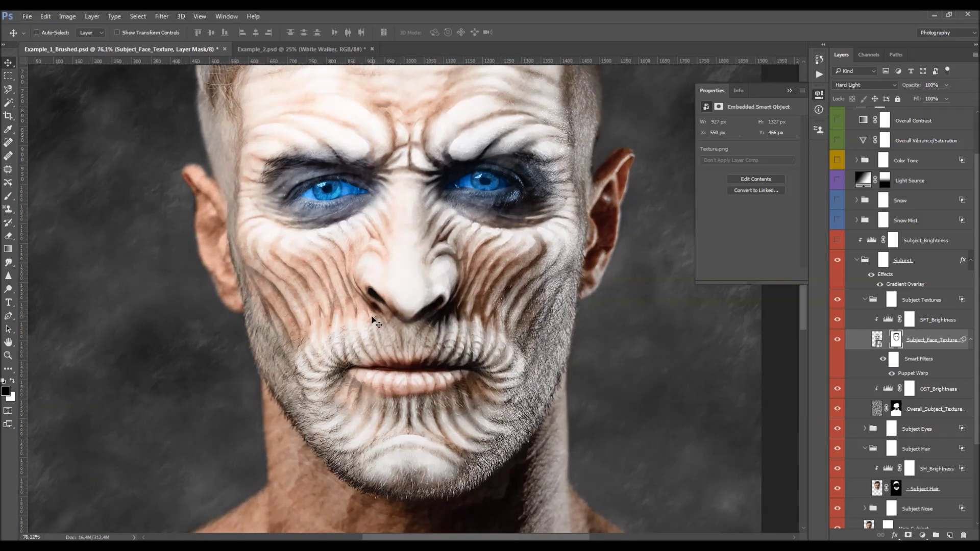
{"action": "scroll", "coordinate": [373, 320], "scroll_direction": "up", "scroll_amount": 1}
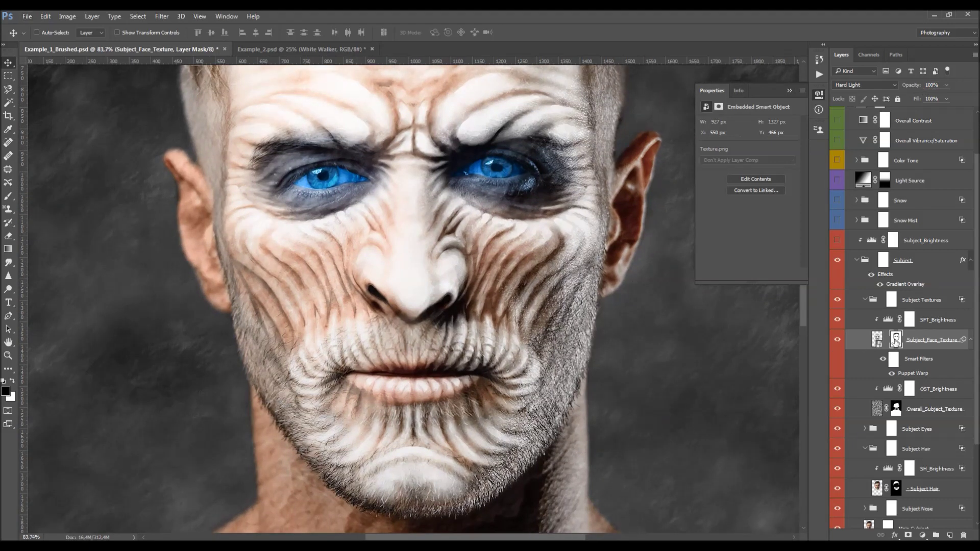
Darken the midtones of the SFT_Brightness Levels adjustment and lower its output white level to 201
{"action": "left_click", "coordinate": [888, 321]}
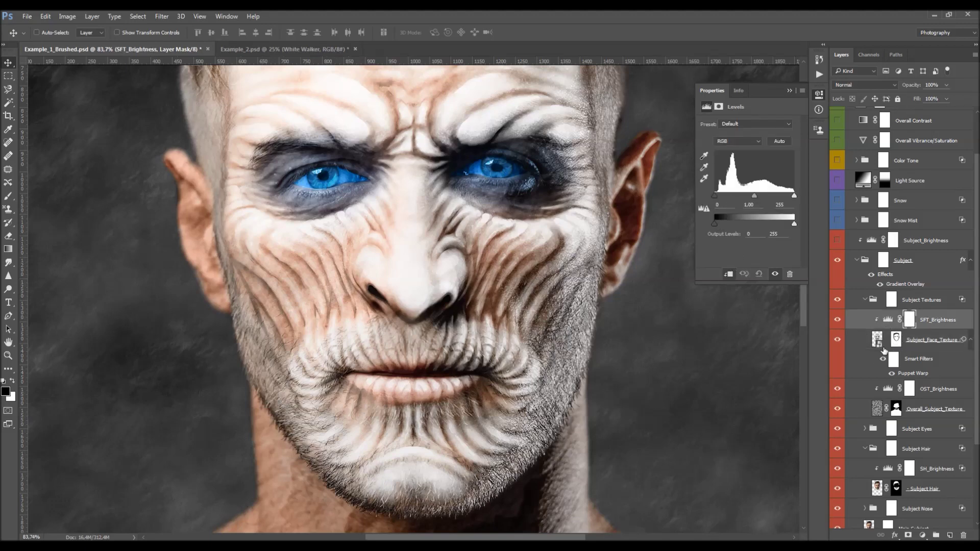
{"action": "scroll", "coordinate": [534, 312], "scroll_direction": "down", "scroll_amount": 2}
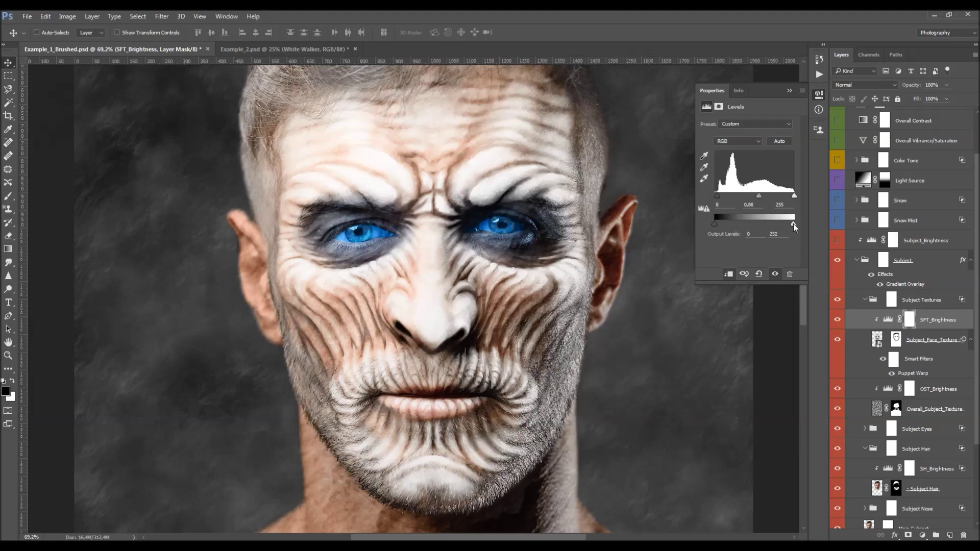
{"action": "scroll", "coordinate": [333, 248], "scroll_direction": "down", "scroll_amount": 5}
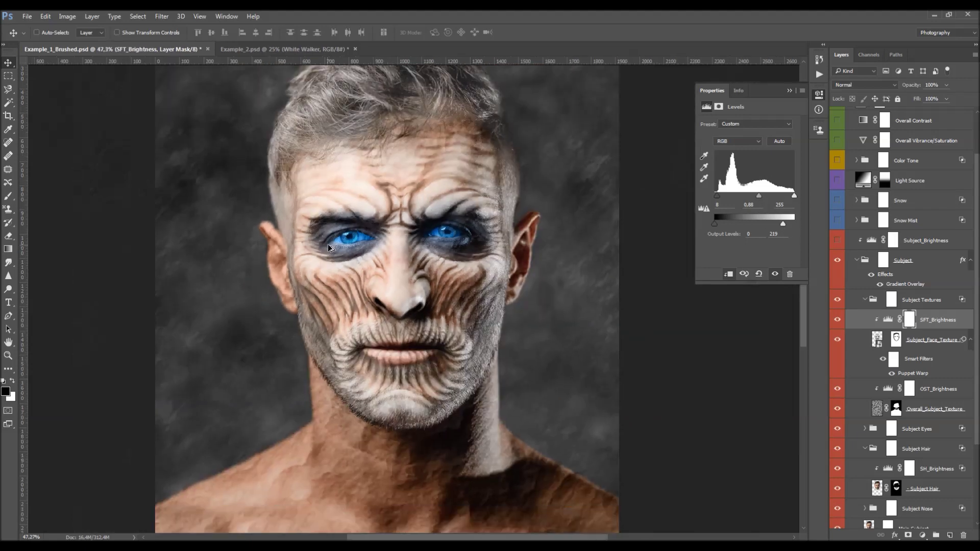
{"action": "scroll", "coordinate": [390, 251], "scroll_direction": "up", "scroll_amount": 4}
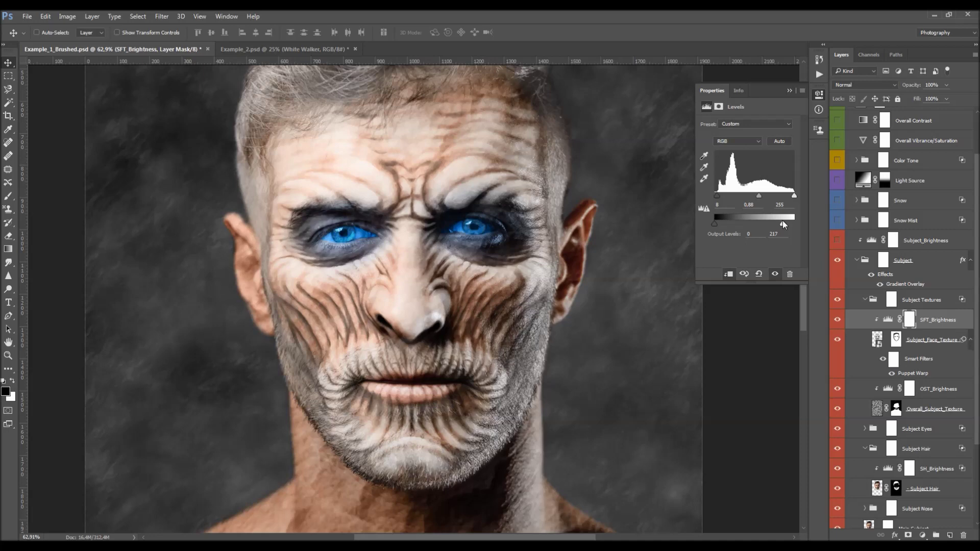
{"action": "left_click_drag", "start_coordinate": [777, 220], "coordinate": [774, 219]}
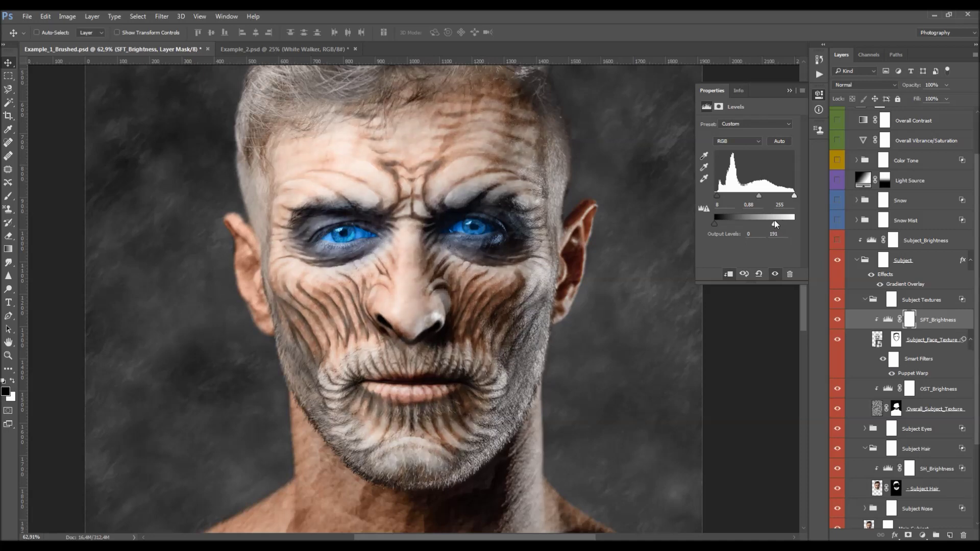
{"action": "scroll", "coordinate": [459, 306], "scroll_direction": "down", "scroll_amount": 3}
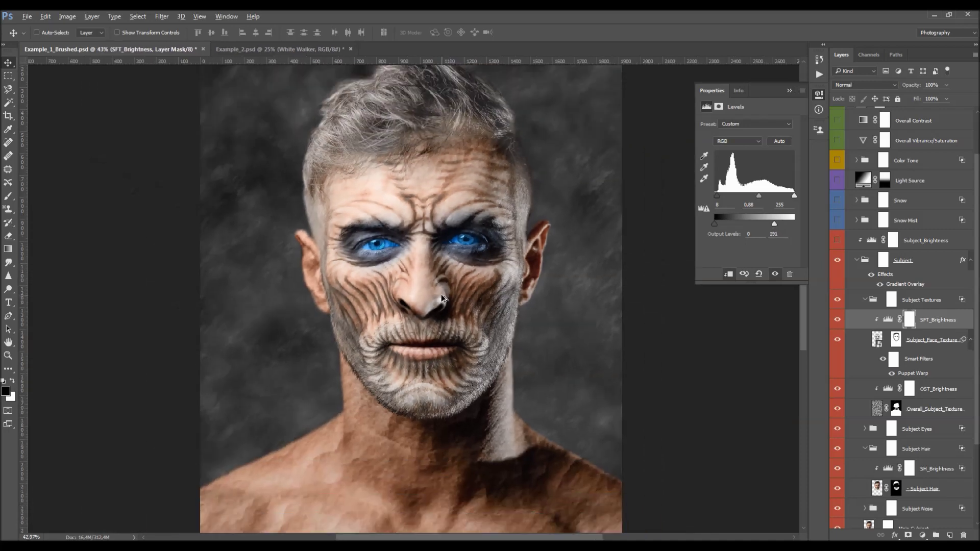
{"action": "scroll", "coordinate": [437, 296], "scroll_direction": "up", "scroll_amount": 2}
{"action": "left_click_drag", "start_coordinate": [776, 223], "coordinate": [777, 223]}
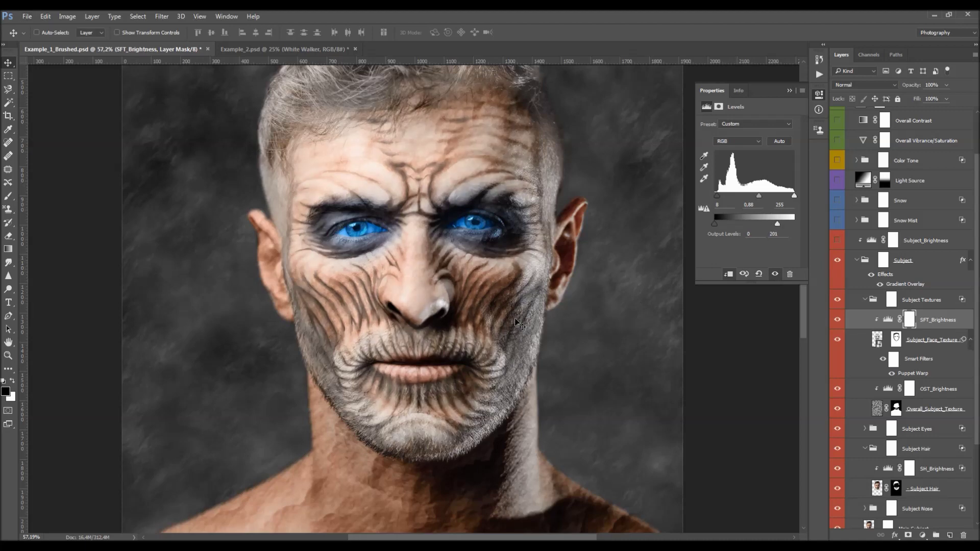
Touch up the Subject_Face_Texture mask around the nostril at the image's left, brushing with black and switching to white
{"action": "scroll", "coordinate": [433, 305], "scroll_direction": "up", "scroll_amount": 2}
{"action": "scroll", "coordinate": [433, 306], "scroll_direction": "up", "scroll_amount": 3}
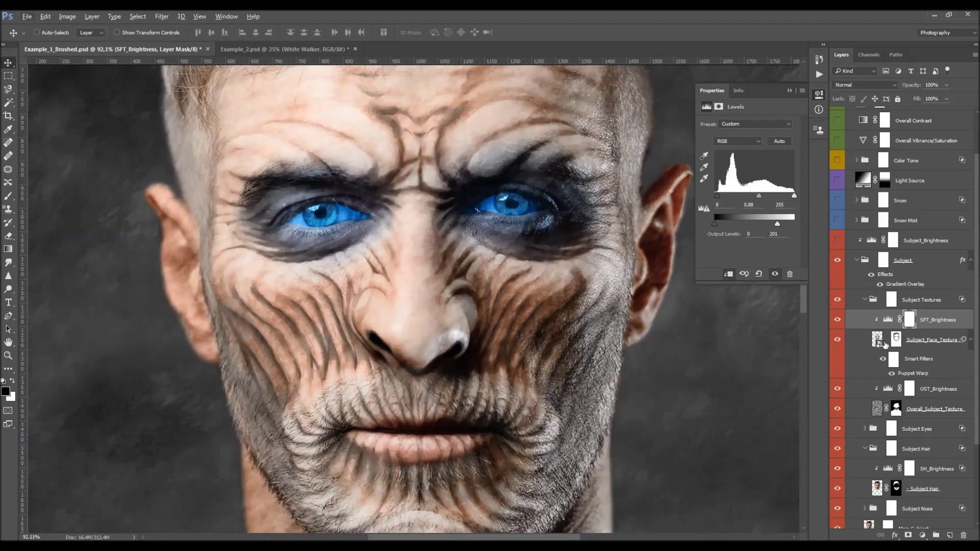
{"action": "left_click", "coordinate": [896, 341]}
{"action": "key", "text": "b"}
{"action": "mouse_move", "coordinate": [418, 335]}
{"action": "left_mouse_down"}
{"action": "mouse_move", "coordinate": [411, 311]}
{"action": "mouse_move", "coordinate": [373, 312]}
{"action": "left_mouse_up"}
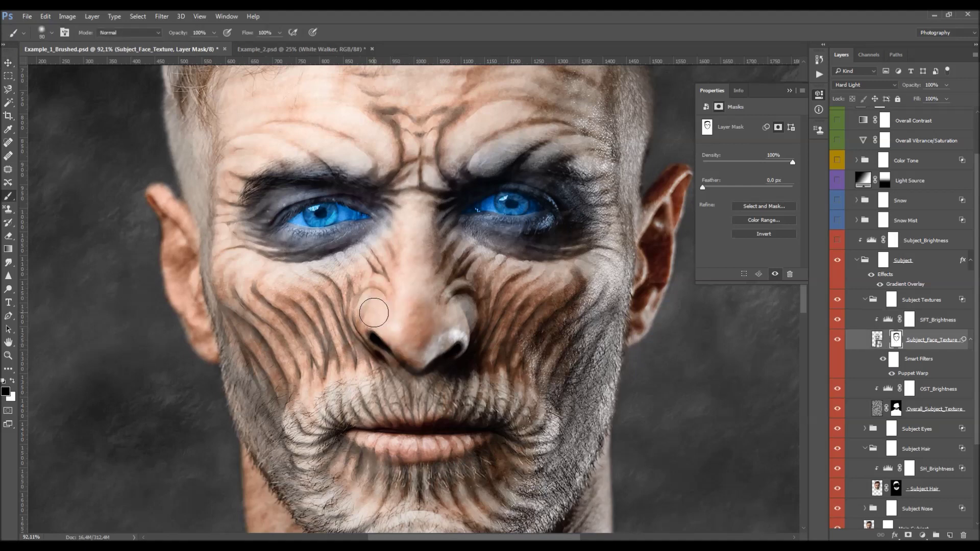
{"action": "key", "text": "x"}
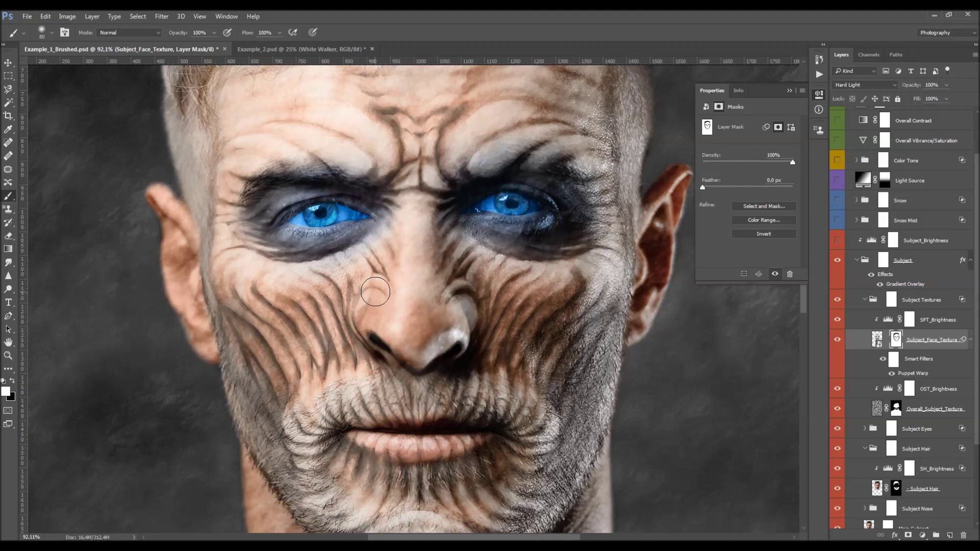
{"action": "scroll", "coordinate": [447, 345], "scroll_direction": "down", "scroll_amount": 2}
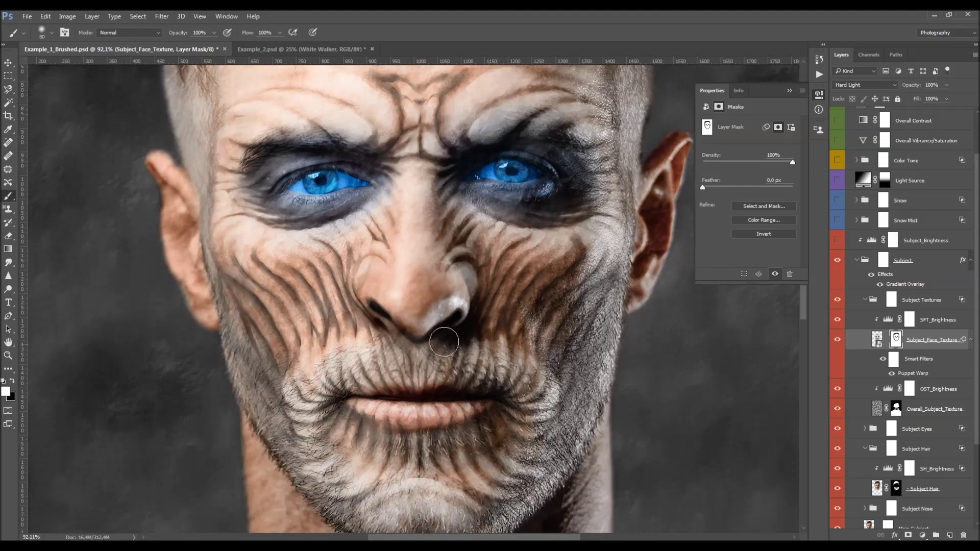
{"action": "scroll", "coordinate": [448, 345], "scroll_direction": "up", "scroll_amount": 1}
Hide and show the Subject Nose group to compare the nose with and without it
{"action": "scroll", "coordinate": [895, 412], "scroll_direction": "down", "scroll_amount": 5}
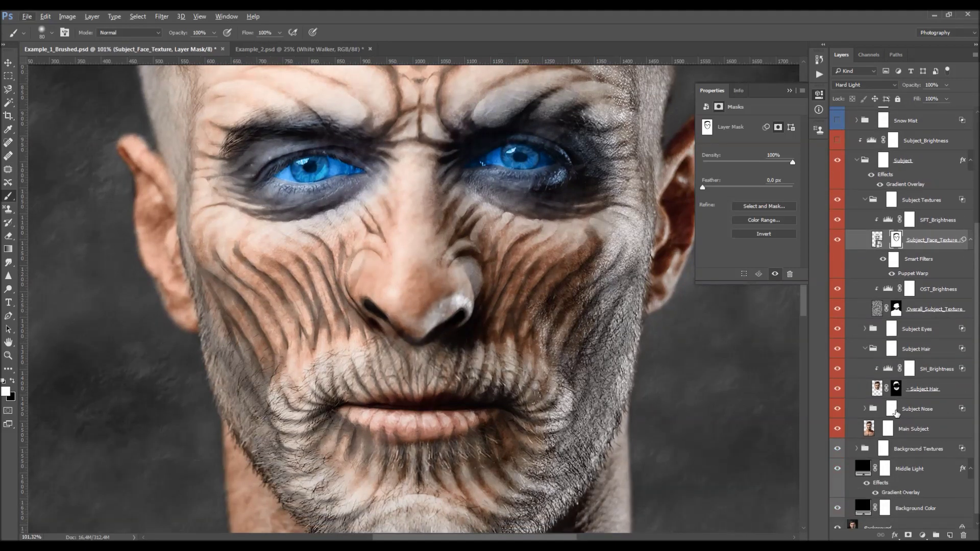
{"action": "left_click", "coordinate": [848, 409]}
{"action": "left_click", "coordinate": [842, 410]}
{"action": "scroll", "coordinate": [519, 358], "scroll_direction": "down", "scroll_amount": 2}
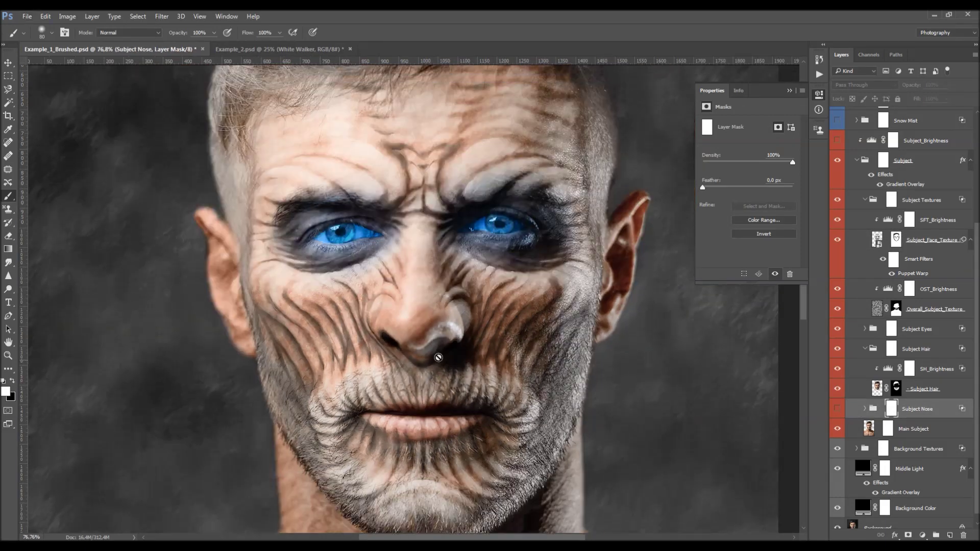
{"action": "scroll", "coordinate": [519, 359], "scroll_direction": "up", "scroll_amount": 1}
{"action": "left_click", "coordinate": [838, 409]}
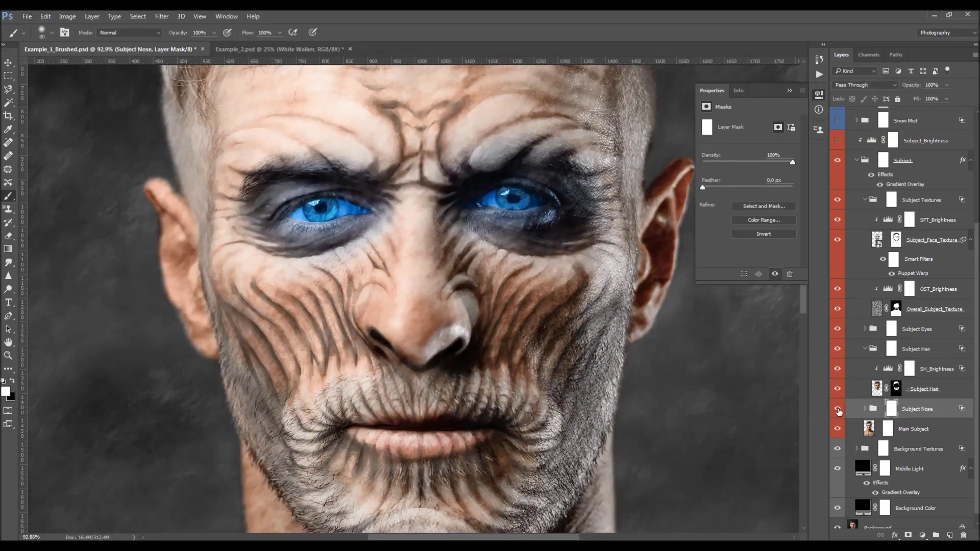
{"action": "scroll", "coordinate": [451, 361], "scroll_direction": "down", "scroll_amount": 2}
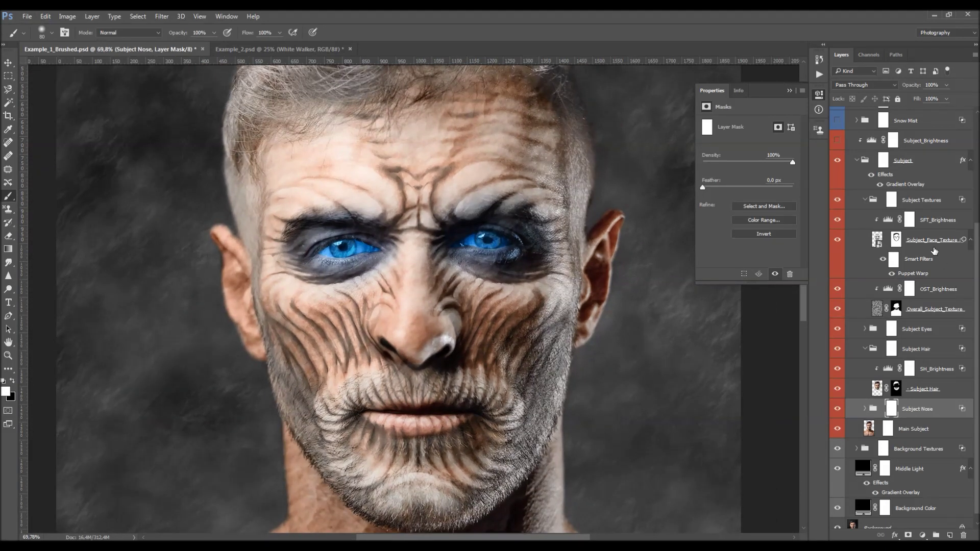
Select the SFT_Brightness layer and show the Color Tone group and the Overall Vibrance/Saturation layer
{"action": "left_click", "coordinate": [933, 249]}
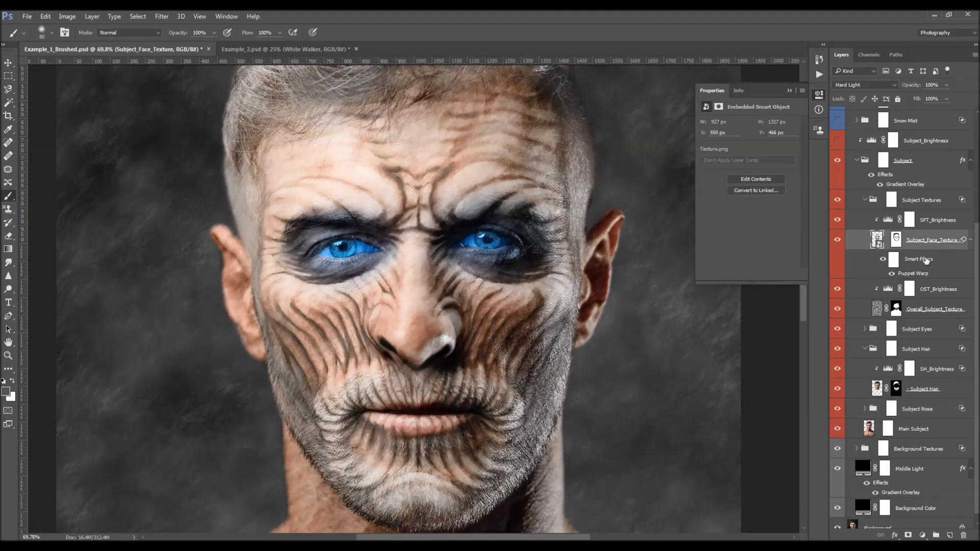
{"action": "scroll", "coordinate": [925, 259], "scroll_direction": "up", "scroll_amount": 1}
{"action": "left_click", "coordinate": [935, 240]}
{"action": "scroll", "coordinate": [915, 263], "scroll_direction": "up", "scroll_amount": 6}
{"action": "scroll", "coordinate": [914, 262], "scroll_direction": "up", "scroll_amount": 1}
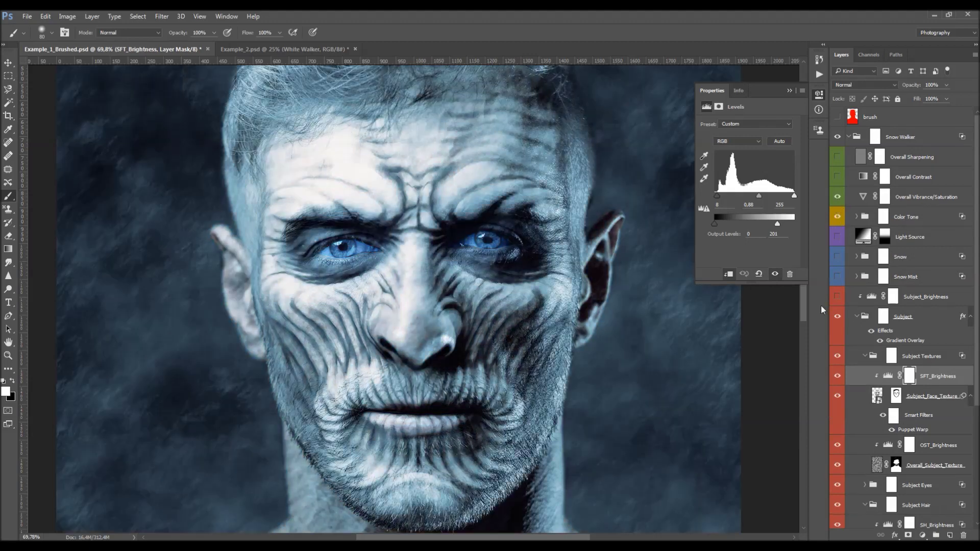
{"action": "key", "text": "v"}
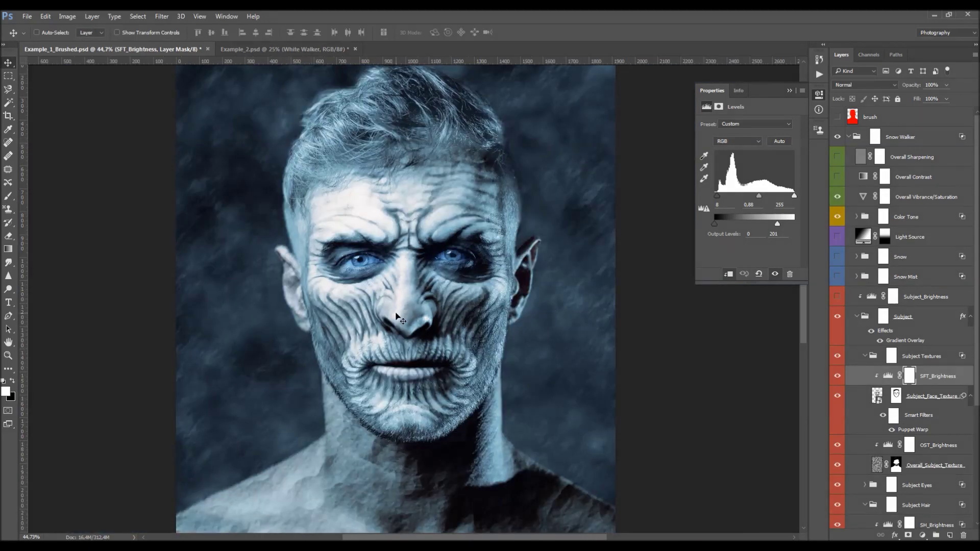
{"action": "scroll", "coordinate": [400, 319], "scroll_direction": "up", "scroll_amount": 5}
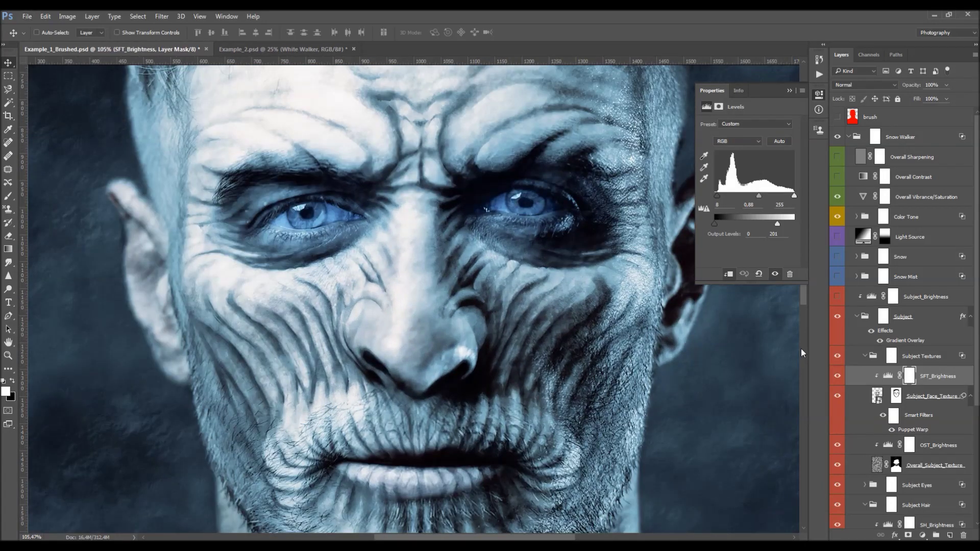
Brush black on the Subject Nose group's mask along both sides of the nose
{"action": "scroll", "coordinate": [954, 349], "scroll_direction": "down", "scroll_amount": 3}
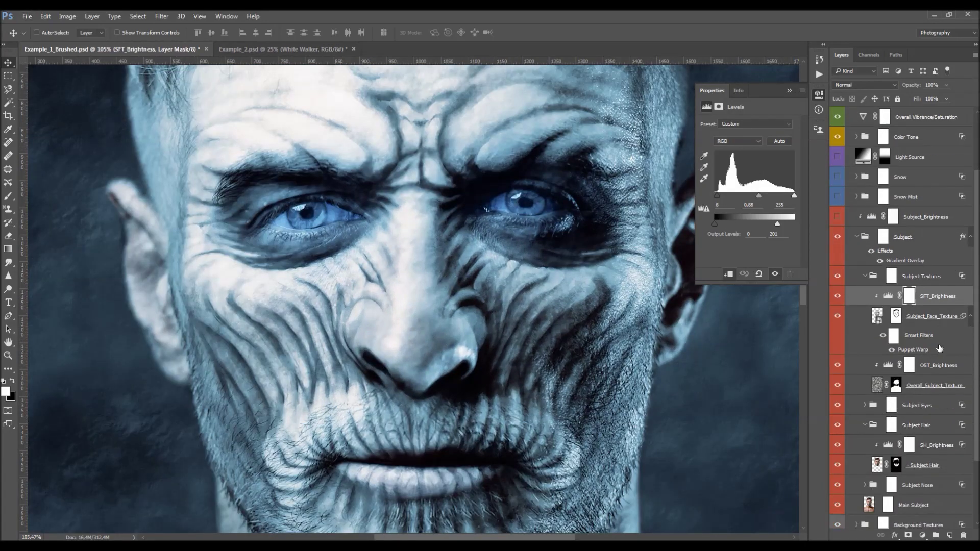
{"action": "scroll", "coordinate": [548, 329], "scroll_direction": "down", "scroll_amount": 2}
{"action": "scroll", "coordinate": [563, 318], "scroll_direction": "up", "scroll_amount": 1}
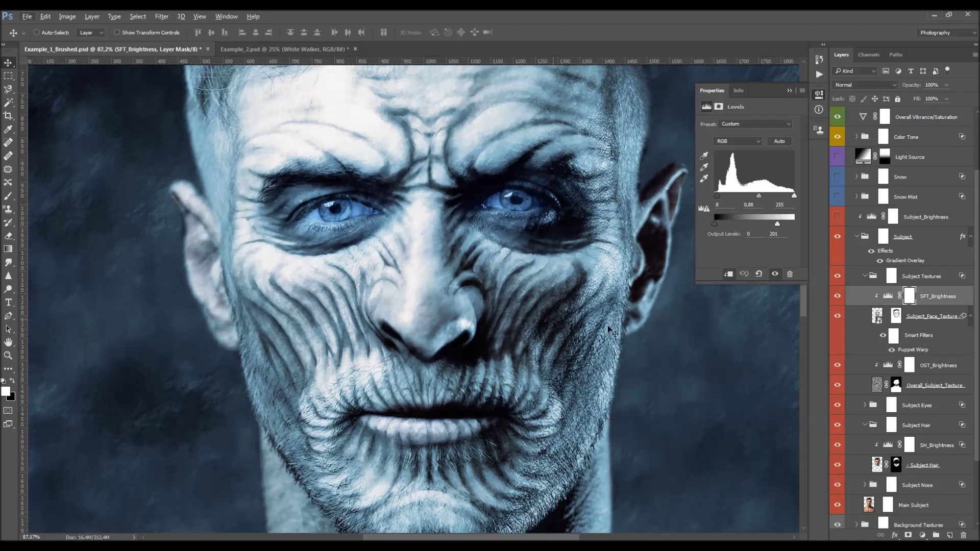
{"action": "scroll", "coordinate": [885, 352], "scroll_direction": "down", "scroll_amount": 4}
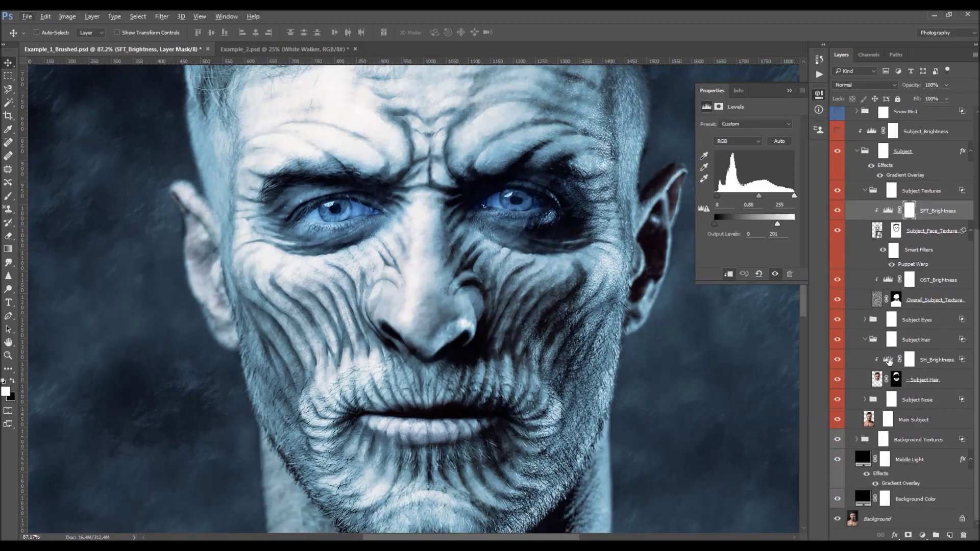
{"action": "left_click", "coordinate": [891, 404]}
{"action": "key", "text": "b"}
{"action": "key", "text": "x"}
{"action": "mouse_move", "coordinate": [466, 324]}
{"action": "left_mouse_down"}
{"action": "mouse_move", "coordinate": [474, 352]}
{"action": "mouse_move", "coordinate": [474, 303]}
{"action": "left_mouse_up"}
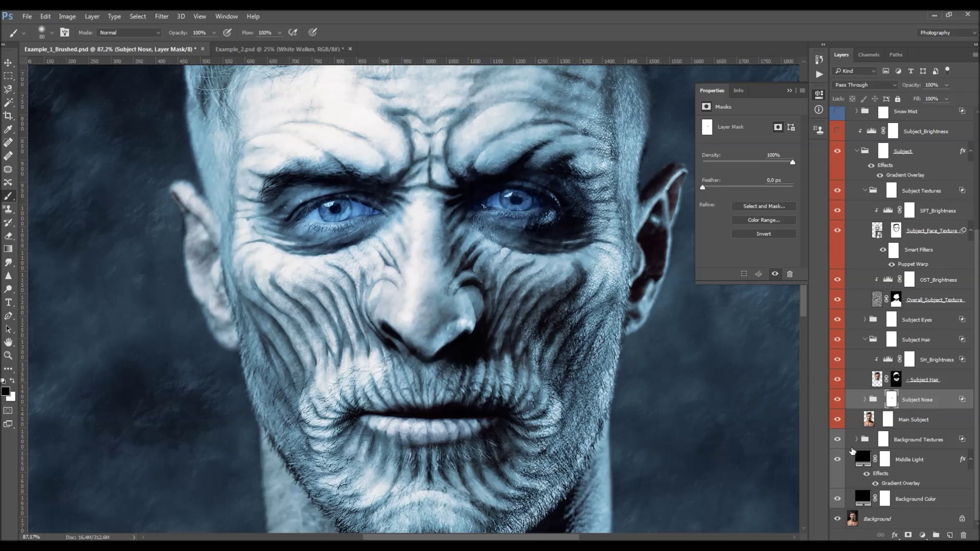
{"action": "left_click_drag", "start_coordinate": [373, 304], "coordinate": [378, 301]}
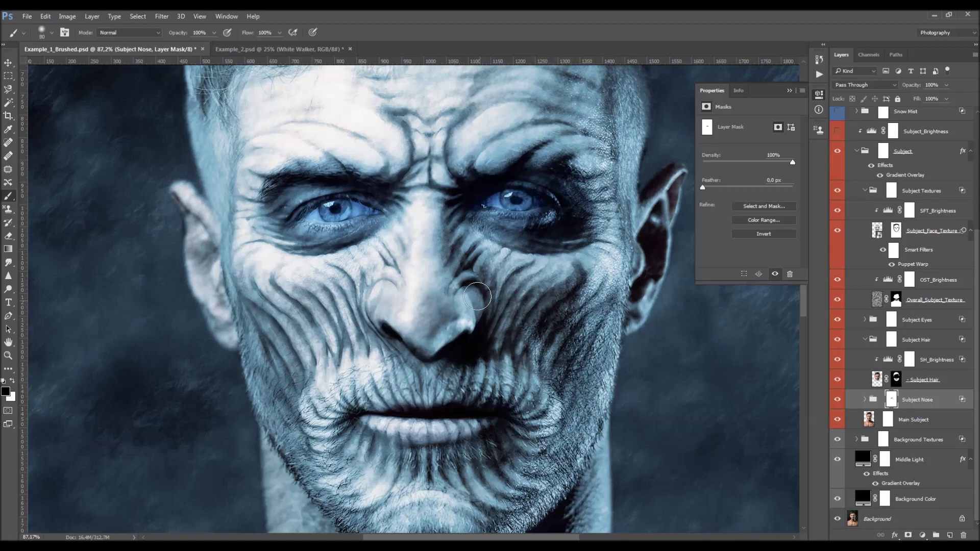
Check the face with the Main Subject layer hidden, show and select that layer, and set the foreground colour to grey #7c7b7b
{"action": "left_click", "coordinate": [839, 421]}
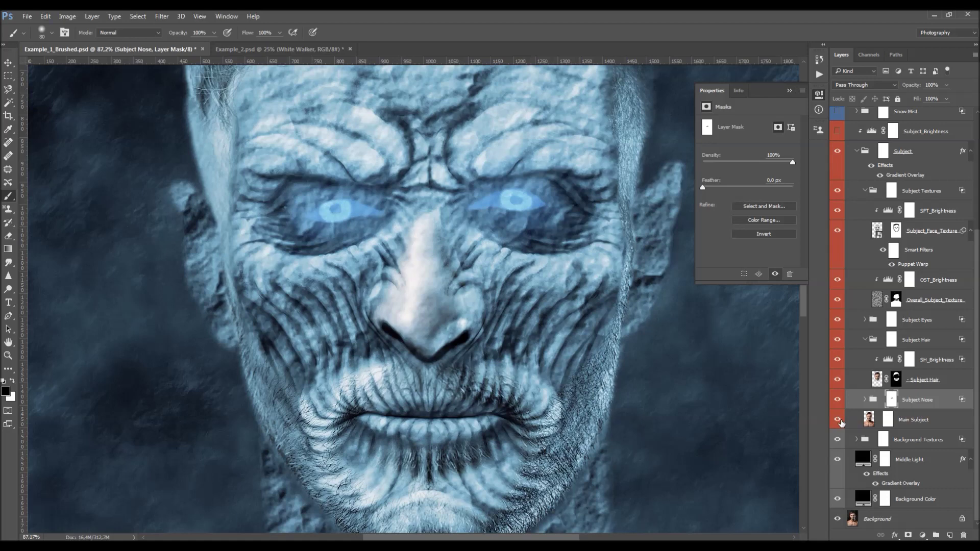
{"action": "left_click", "coordinate": [840, 421]}
{"action": "left_click", "coordinate": [865, 422]}
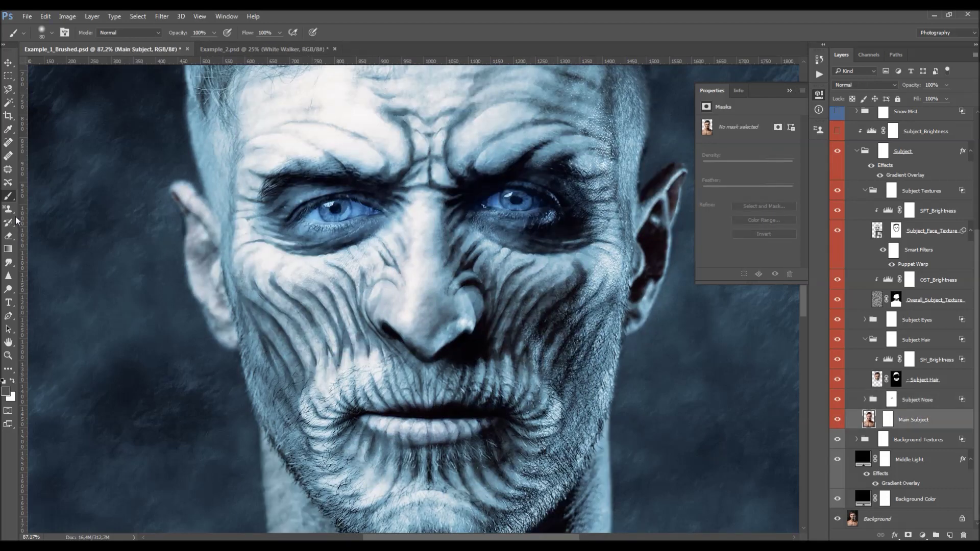
{"action": "left_click", "coordinate": [6, 391]}
{"action": "left_click_drag", "start_coordinate": [402, 238], "coordinate": [393, 233]}
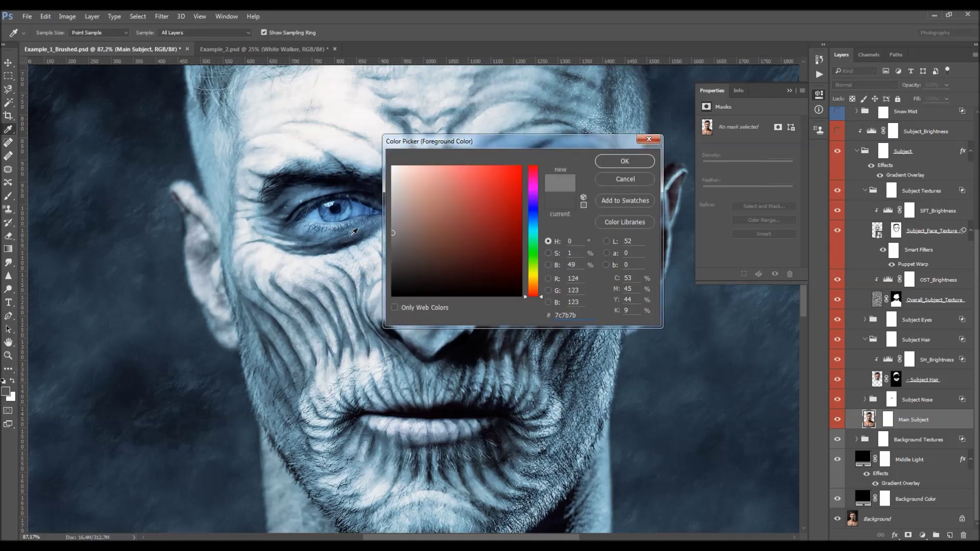
{"action": "key", "text": "Return"}
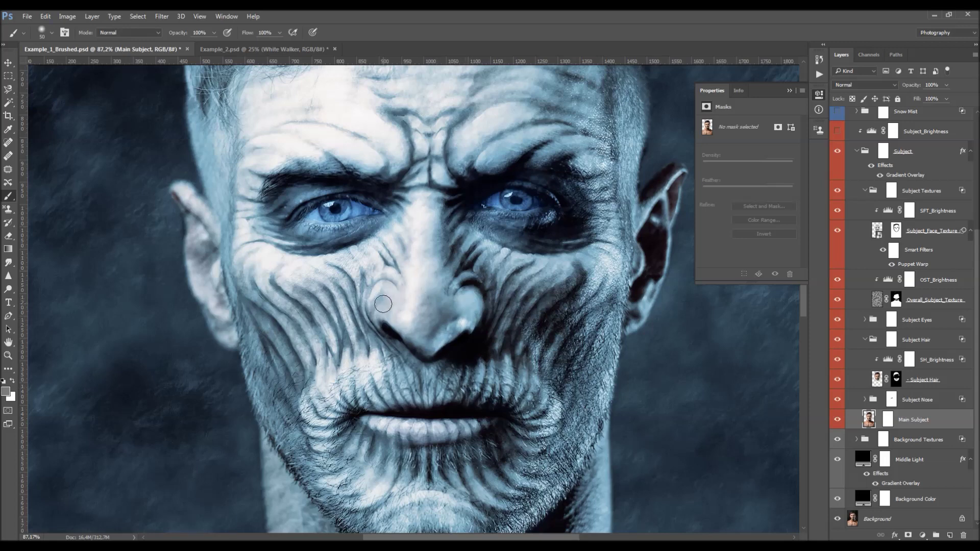
Change the foreground colour to a light grey
{"action": "left_click", "coordinate": [6, 391]}
{"action": "left_click", "coordinate": [392, 194]}
{"action": "key", "text": "Return"}
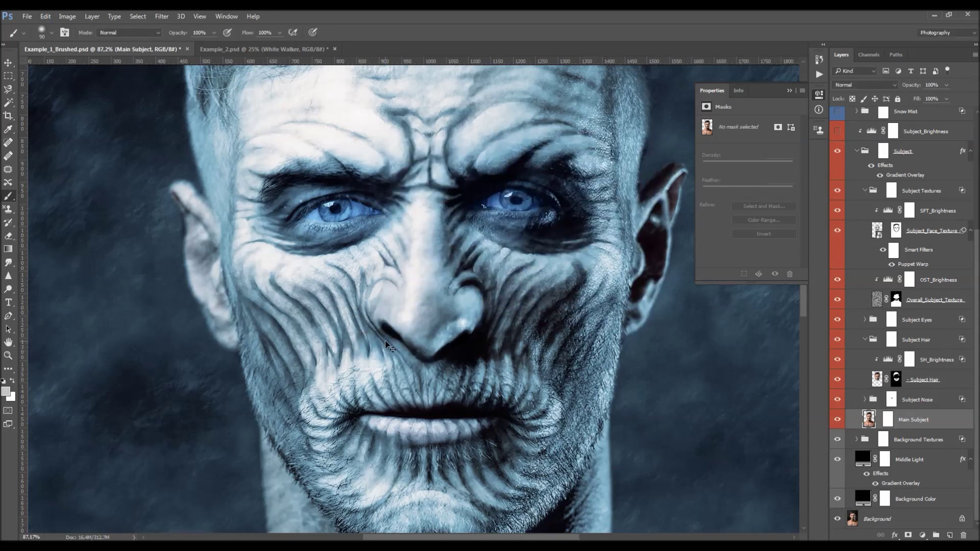
Set the foreground colour to dark grey #3b3a3a and try a resized brush on the nostril at the image's left
{"action": "left_click", "coordinate": [6, 390]}
{"action": "left_click_drag", "start_coordinate": [398, 267], "coordinate": [359, 268]}
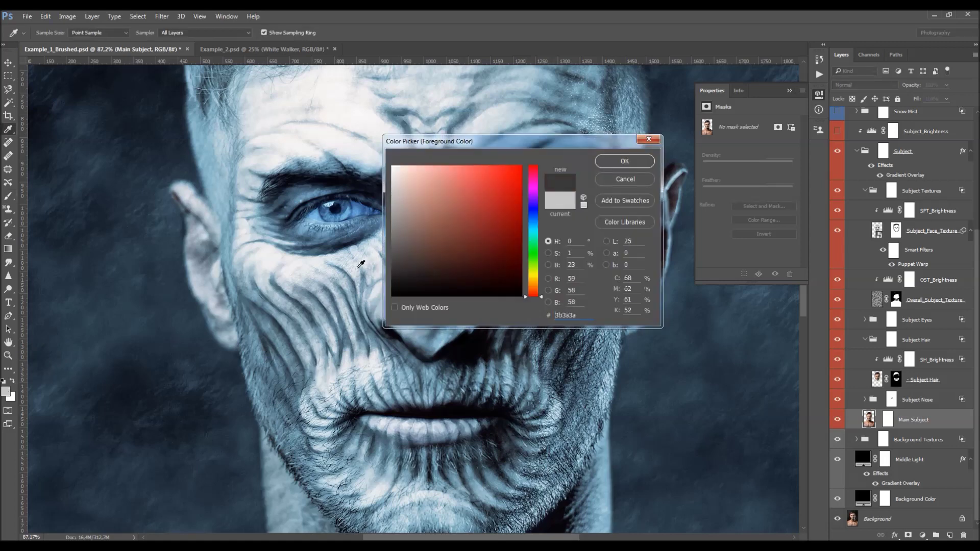
{"action": "key", "text": "Return"}
{"action": "key", "text": "bracketright"}
{"action": "key", "text": "bracketright"}
{"action": "key", "text": "bracketleft"}
{"action": "key", "text": "bracketleft"}
{"action": "key", "text": "bracketleft"}
{"action": "left_click_drag", "start_coordinate": [381, 304], "coordinate": [380, 302]}
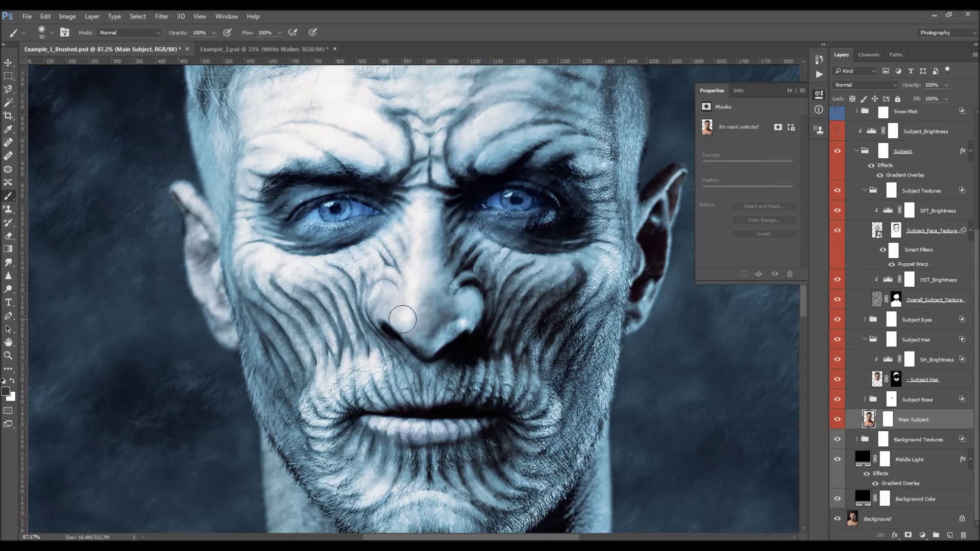
Set the foreground colour to mid-grey #8a8a8a
{"action": "left_click", "coordinate": [7, 392]}
{"action": "left_click", "coordinate": [442, 239]}
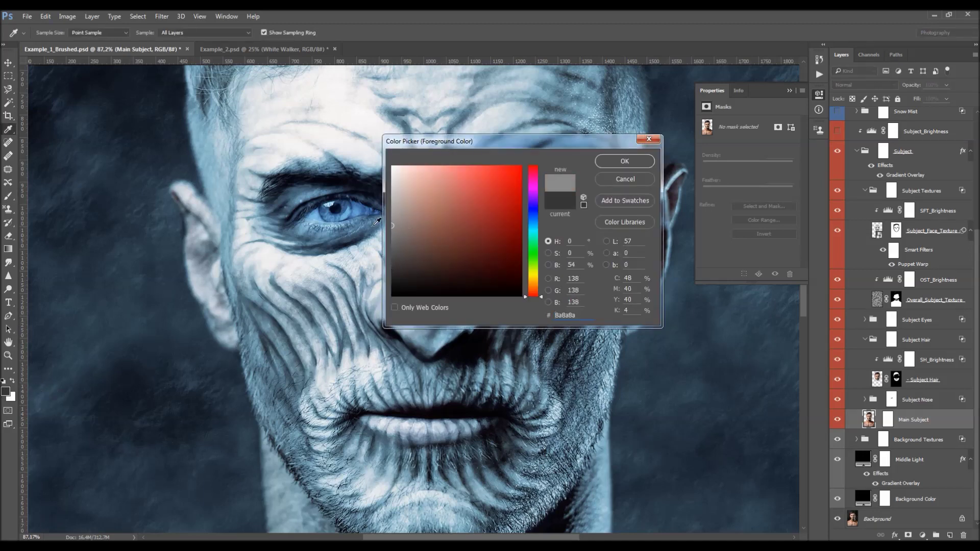
{"action": "key", "text": "Return"}
Hide and show the Main Subject layer to compare the nose, and reduce the brush size
{"action": "left_click", "coordinate": [837, 420]}
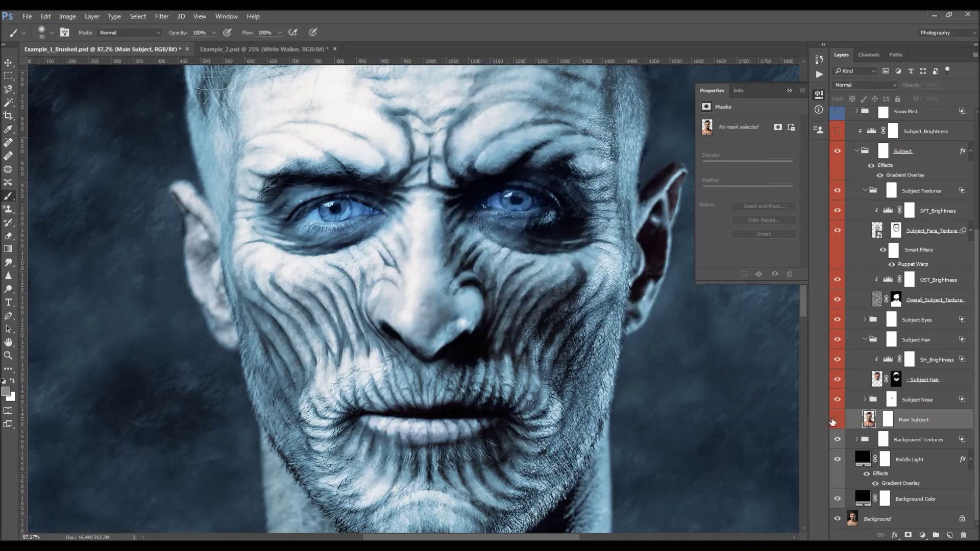
{"action": "left_click", "coordinate": [837, 419]}
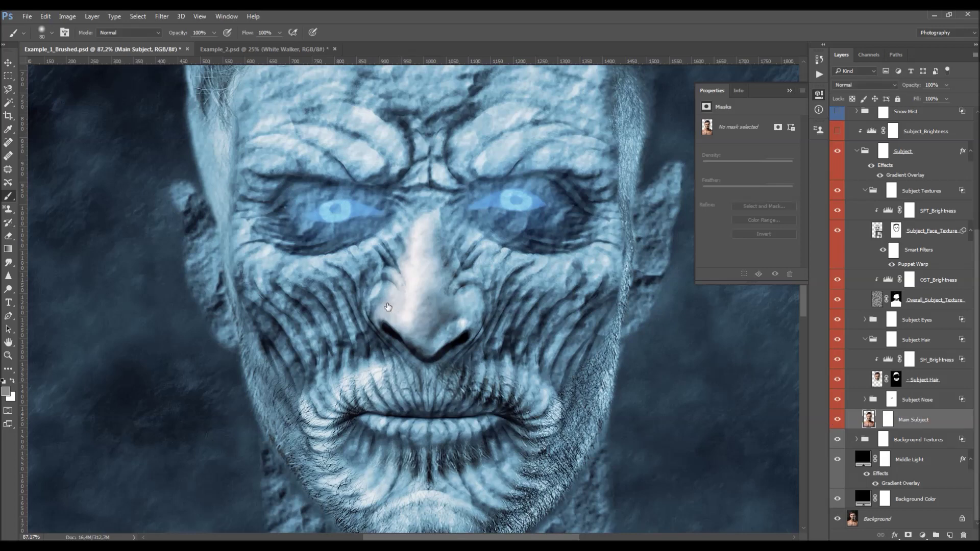
{"action": "key", "text": "["}
{"action": "key", "text": "["}
{"action": "key", "text": "["}
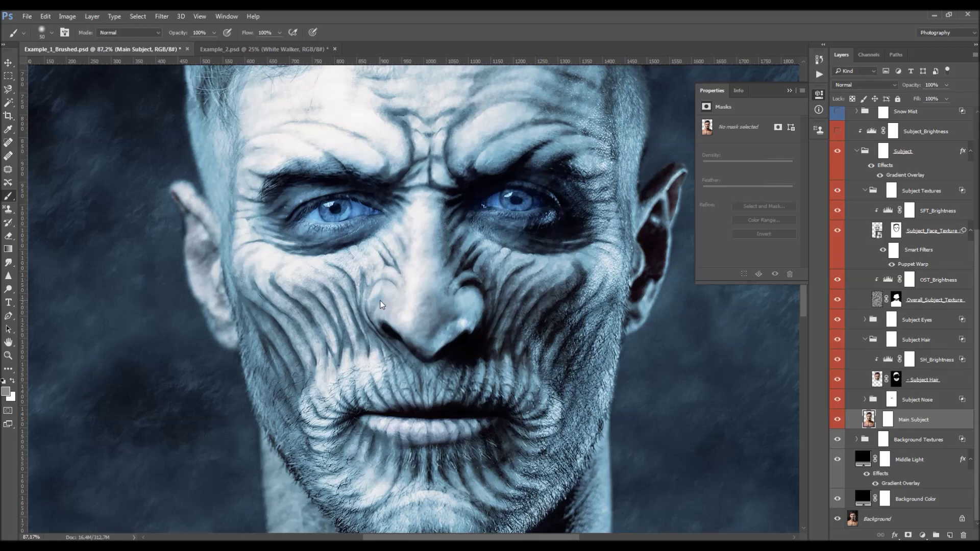
Change the foreground colour to a light grey and switch from the Brush to the Move tool
{"action": "left_click", "coordinate": [5, 392]}
{"action": "key", "text": "Return"}
{"action": "scroll", "coordinate": [316, 308], "scroll_direction": "down", "scroll_amount": 5}
{"action": "scroll", "coordinate": [386, 307], "scroll_direction": "up", "scroll_amount": 2}
{"action": "scroll", "coordinate": [385, 305], "scroll_direction": "up", "scroll_amount": 1}
{"action": "key", "text": "v"}
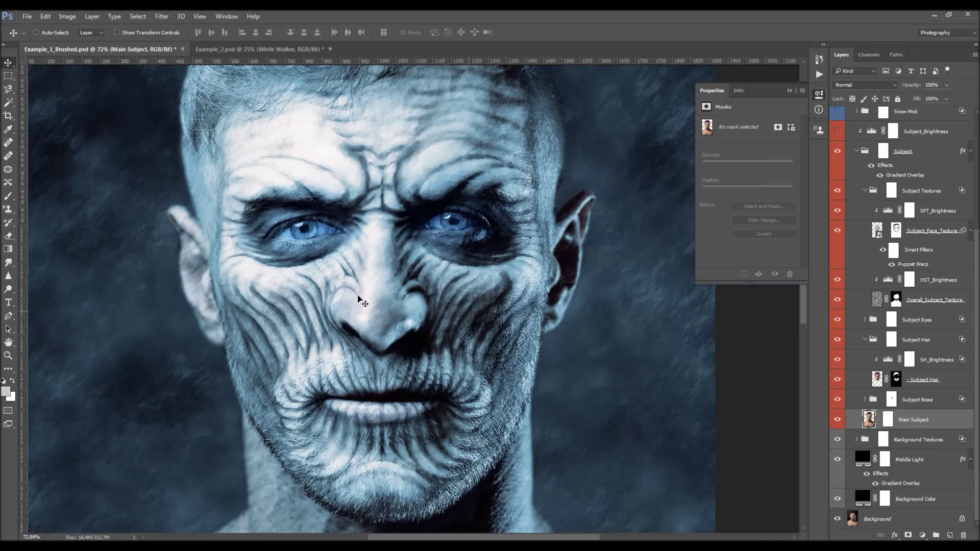
{"action": "scroll", "coordinate": [359, 296], "scroll_direction": "down", "scroll_amount": 2}
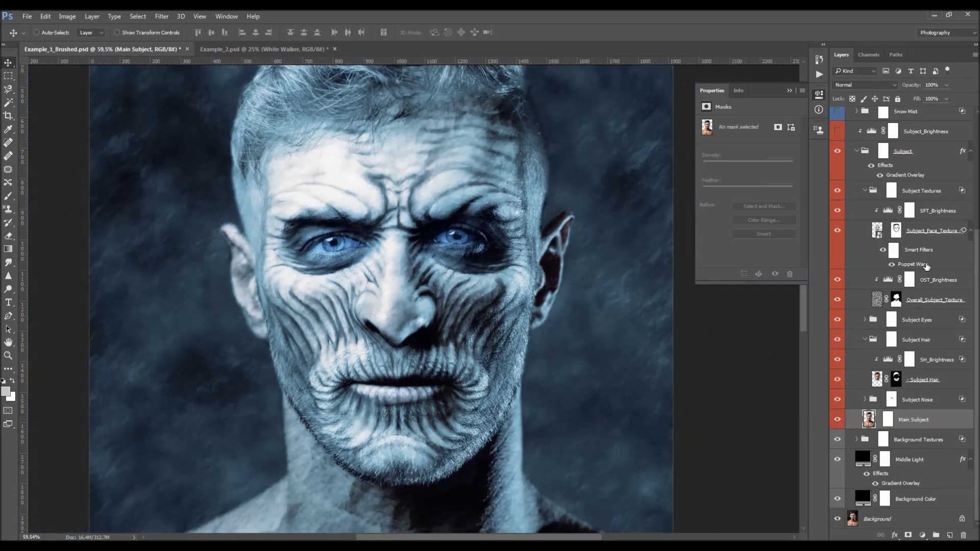
Hide and show the Subject_Face_Texture layer to compare the face with and without it, and select its layer mask
{"action": "left_click", "coordinate": [928, 241]}
{"action": "left_click", "coordinate": [837, 231]}
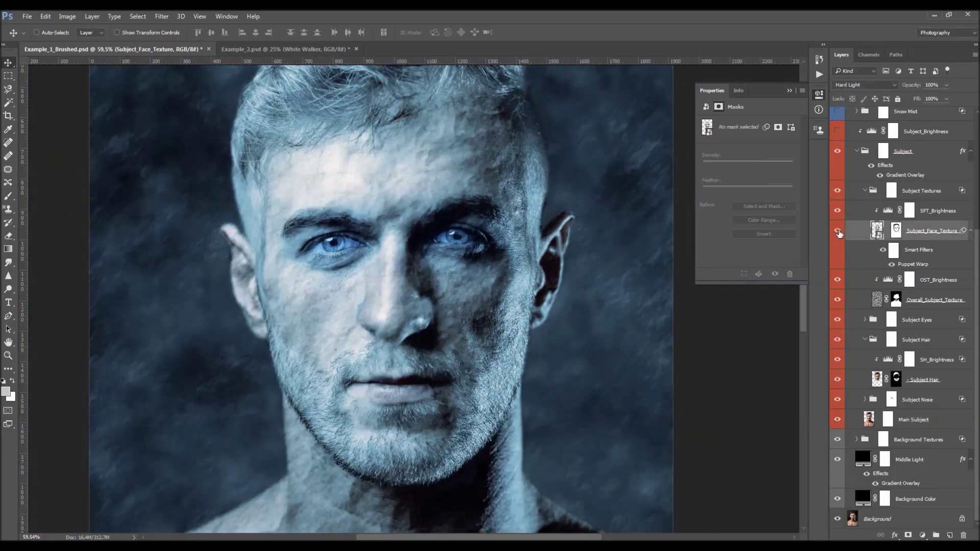
{"action": "left_click", "coordinate": [837, 232]}
{"action": "scroll", "coordinate": [375, 304], "scroll_direction": "up", "scroll_amount": 1}
{"action": "scroll", "coordinate": [375, 307], "scroll_direction": "up", "scroll_amount": 2}
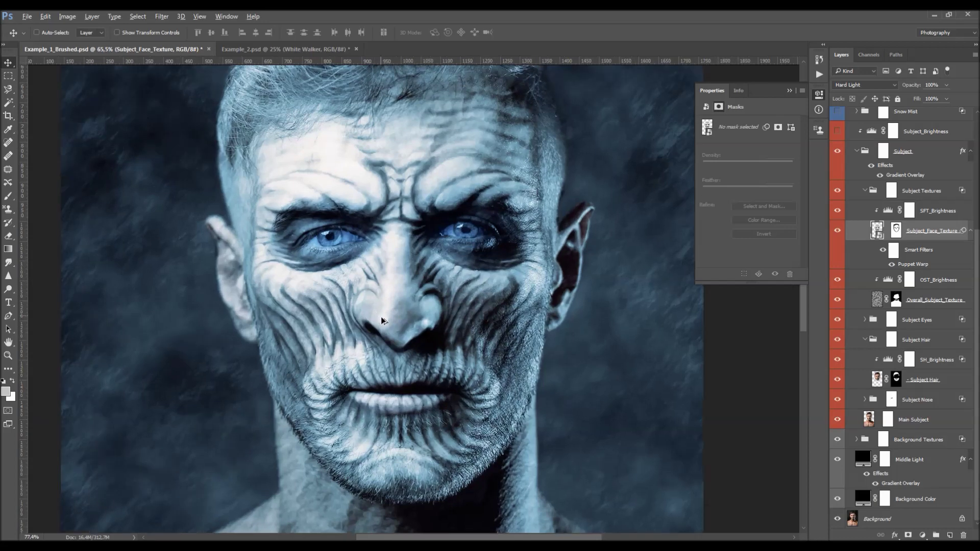
{"action": "scroll", "coordinate": [381, 317], "scroll_direction": "down", "scroll_amount": 4}
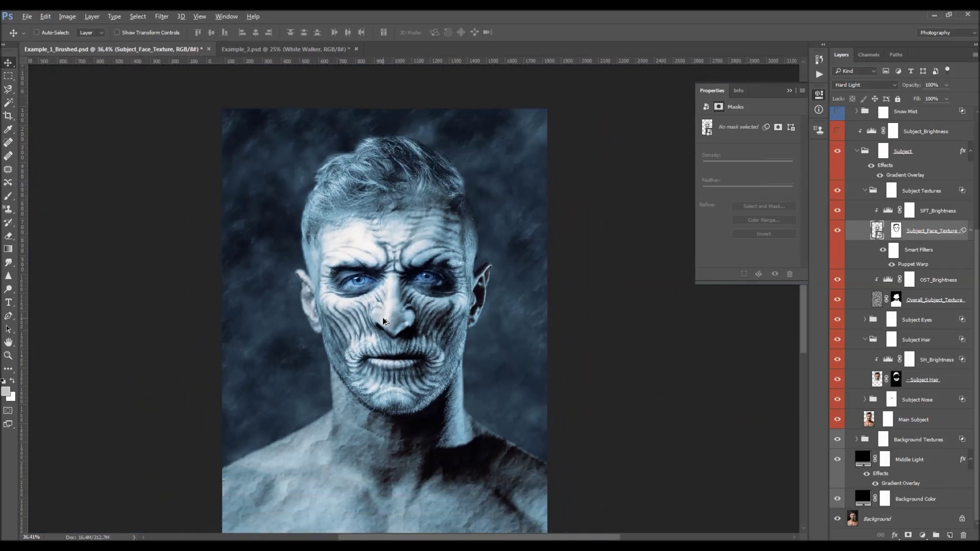
{"action": "scroll", "coordinate": [382, 317], "scroll_direction": "up", "scroll_amount": 9}
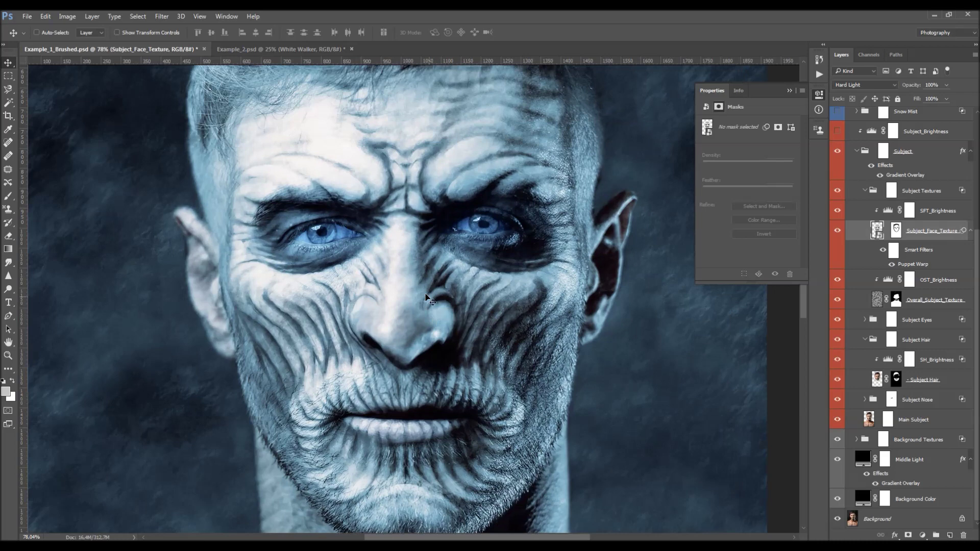
{"action": "left_click", "coordinate": [896, 231]}
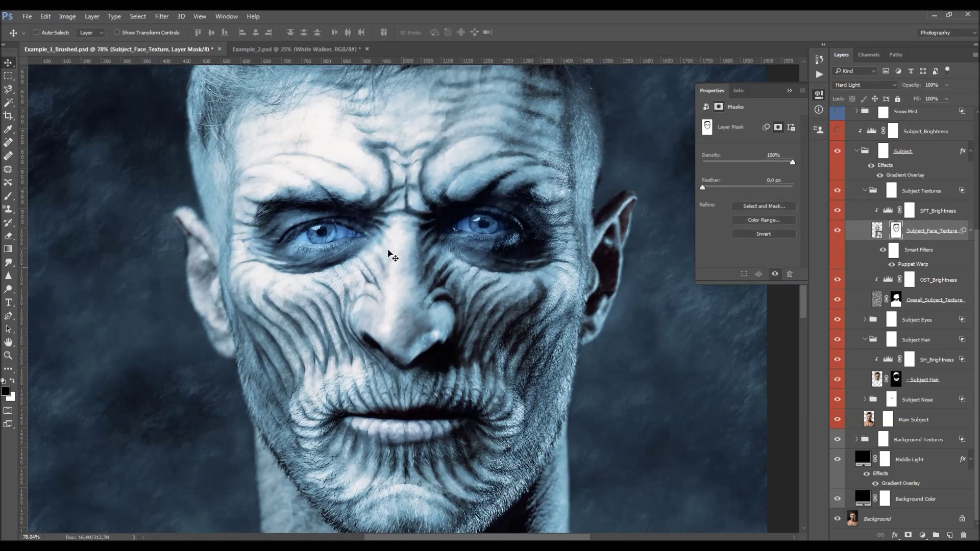
{"action": "left_click", "coordinate": [837, 232]}
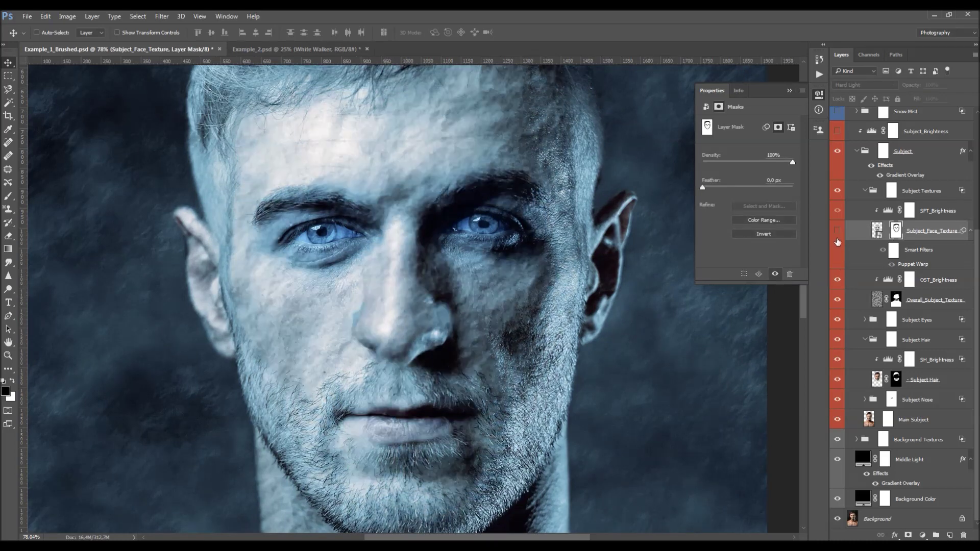
{"action": "left_click", "coordinate": [836, 238]}
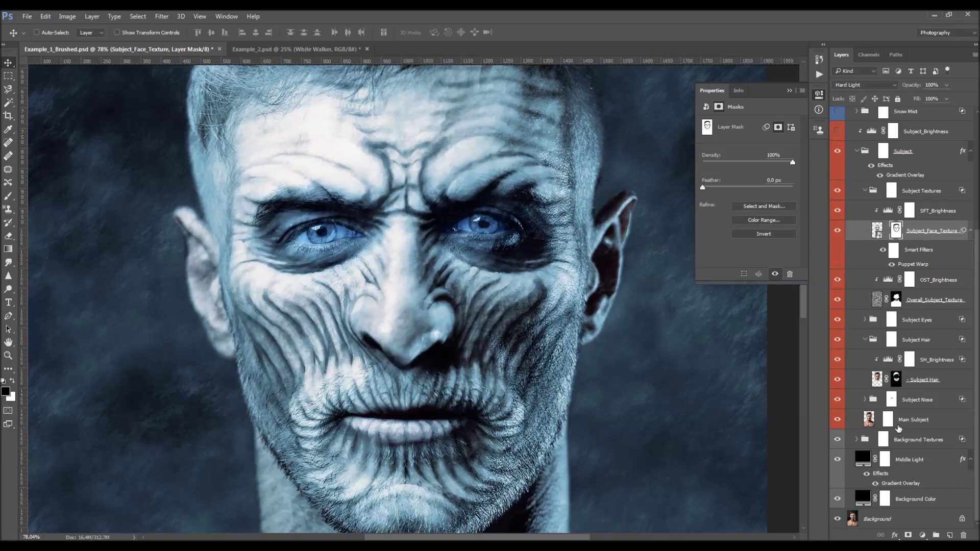
Inspect the Subject Nose group and its layer mask, and reselect the Main Subject layer
{"action": "left_click", "coordinate": [913, 423]}
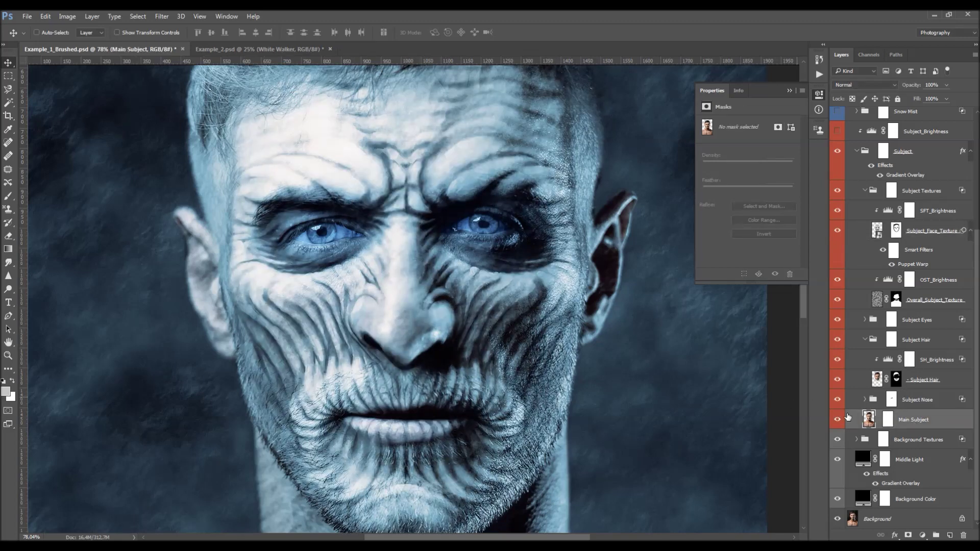
{"action": "left_click", "coordinate": [890, 400]}
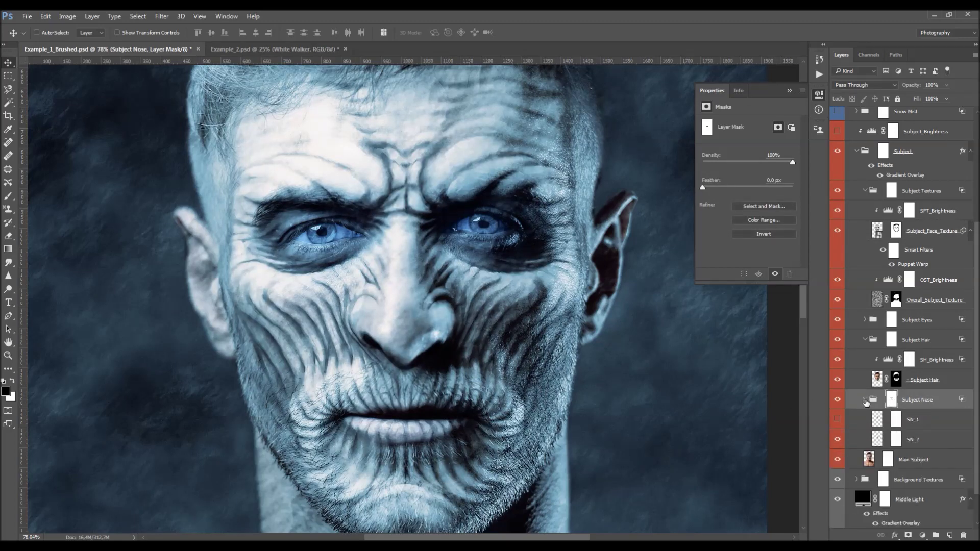
{"action": "left_click", "coordinate": [891, 400], "text": "shift"}
{"action": "left_click", "coordinate": [891, 400], "text": "shift"}
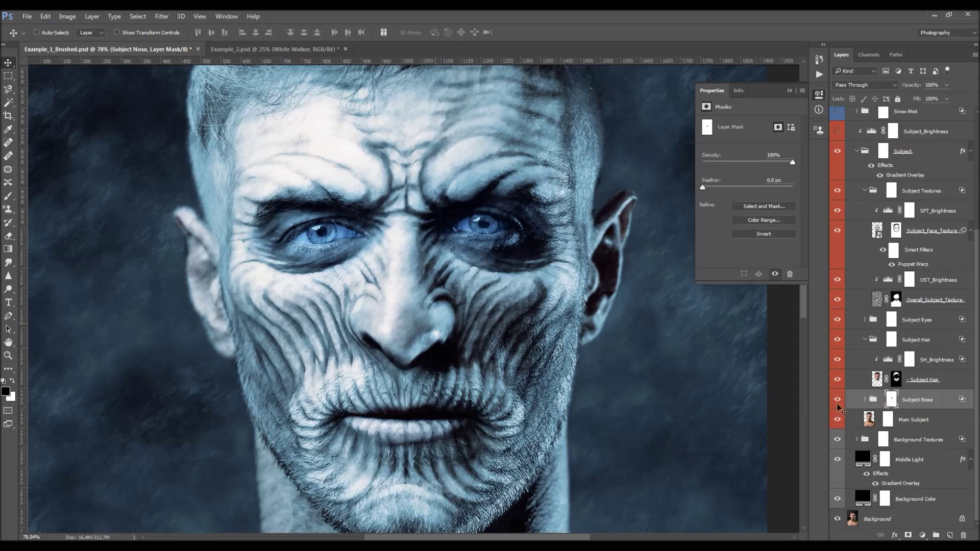
{"action": "left_click", "coordinate": [895, 400], "text": "shift"}
{"action": "left_click", "coordinate": [891, 400], "text": "shift"}
{"action": "left_click", "coordinate": [851, 419]}
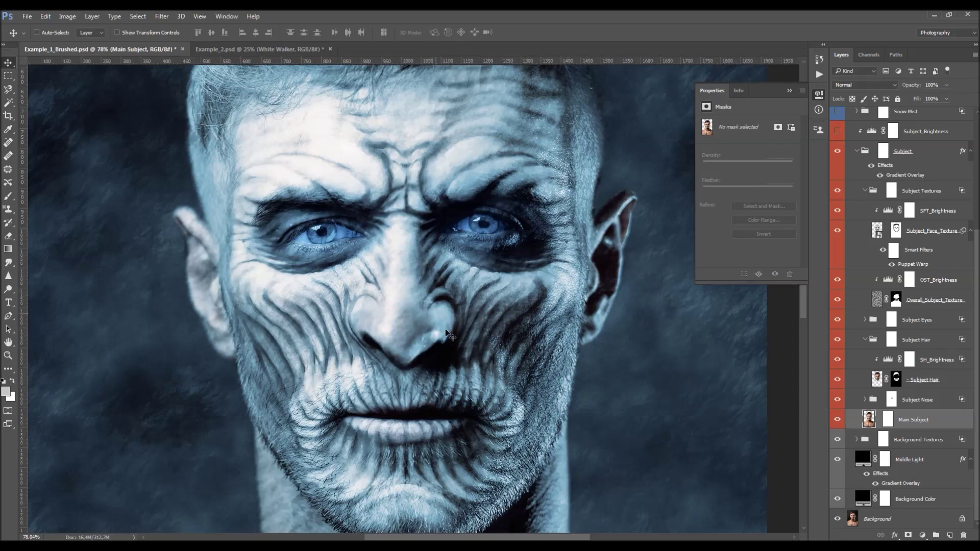
Select the Subject_Face_Texture layer and review the nose and face within the whole portrait
{"action": "scroll", "coordinate": [928, 385], "scroll_direction": "up", "scroll_amount": 3}
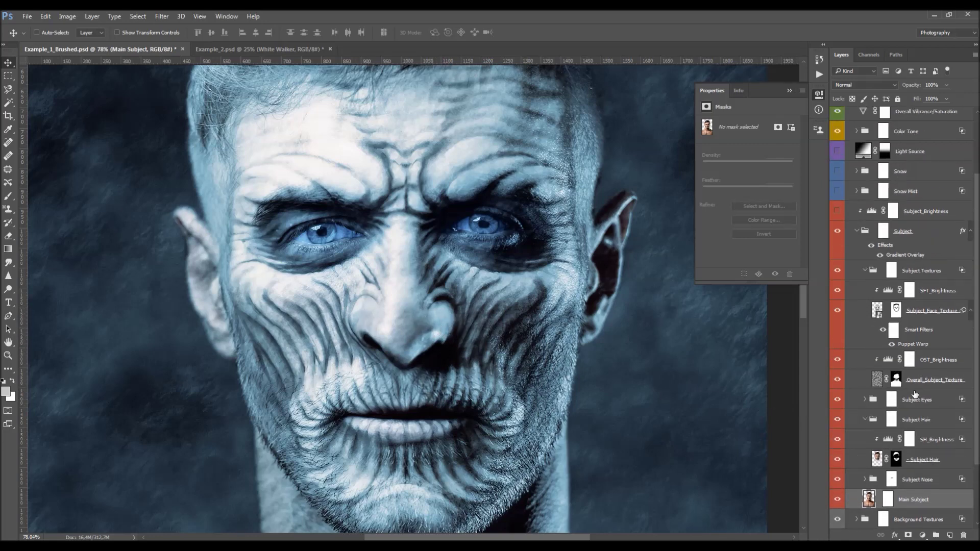
{"action": "left_click", "coordinate": [919, 313]}
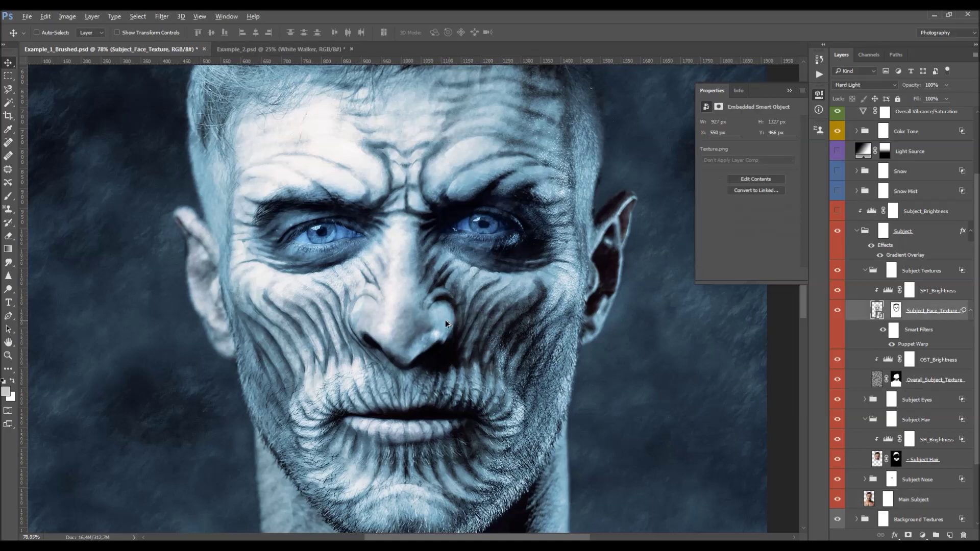
{"action": "scroll", "coordinate": [445, 319], "scroll_direction": "down", "scroll_amount": 4}
{"action": "scroll", "coordinate": [443, 317], "scroll_direction": "down", "scroll_amount": 3}
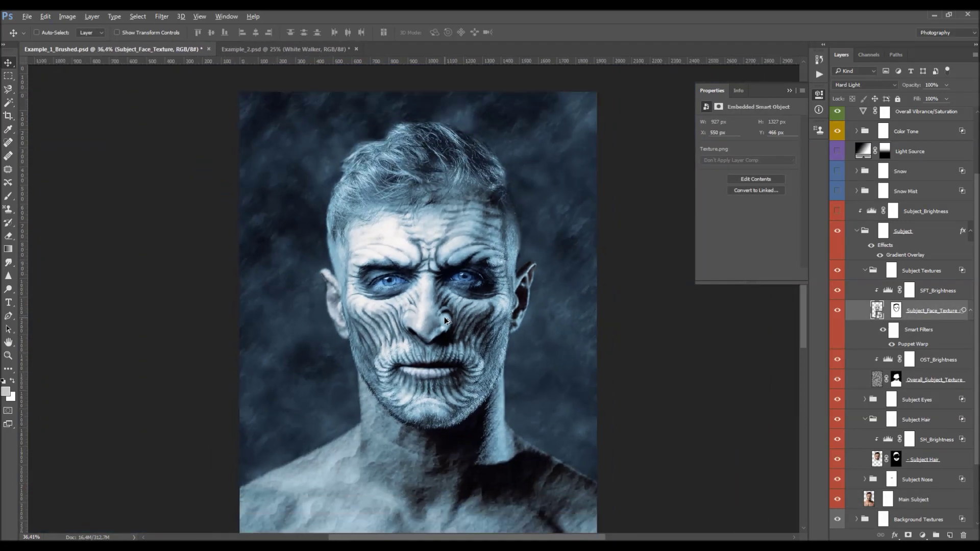
Collapse the Subject group, show the Subject_Brightness layer and set its Levels midtone value to 0.94
{"action": "scroll", "coordinate": [495, 332], "scroll_direction": "up", "scroll_amount": 2}
{"action": "scroll", "coordinate": [915, 357], "scroll_direction": "up", "scroll_amount": 3}
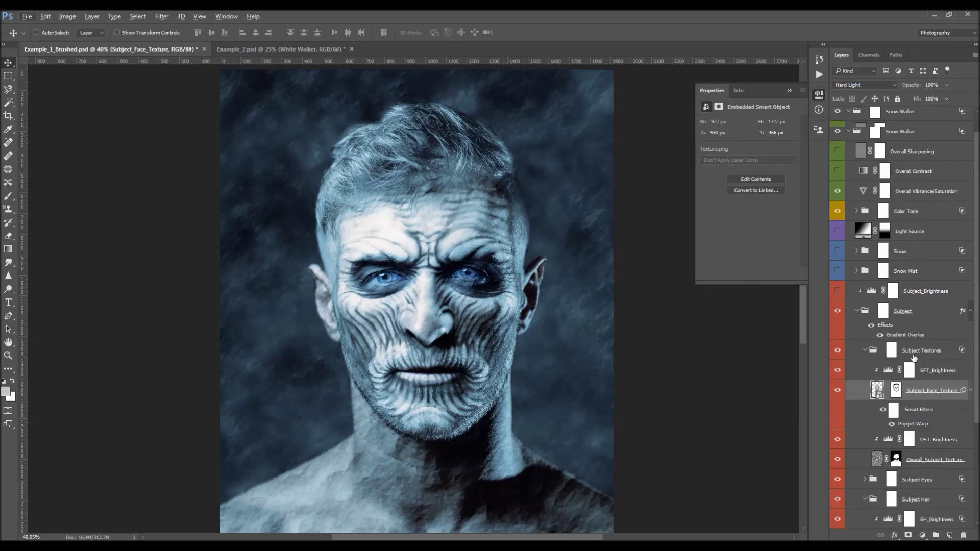
{"action": "left_click", "coordinate": [910, 312]}
{"action": "left_click", "coordinate": [858, 312]}
{"action": "left_click", "coordinate": [837, 296]}
{"action": "left_click", "coordinate": [891, 297]}
{"action": "left_click", "coordinate": [871, 297]}
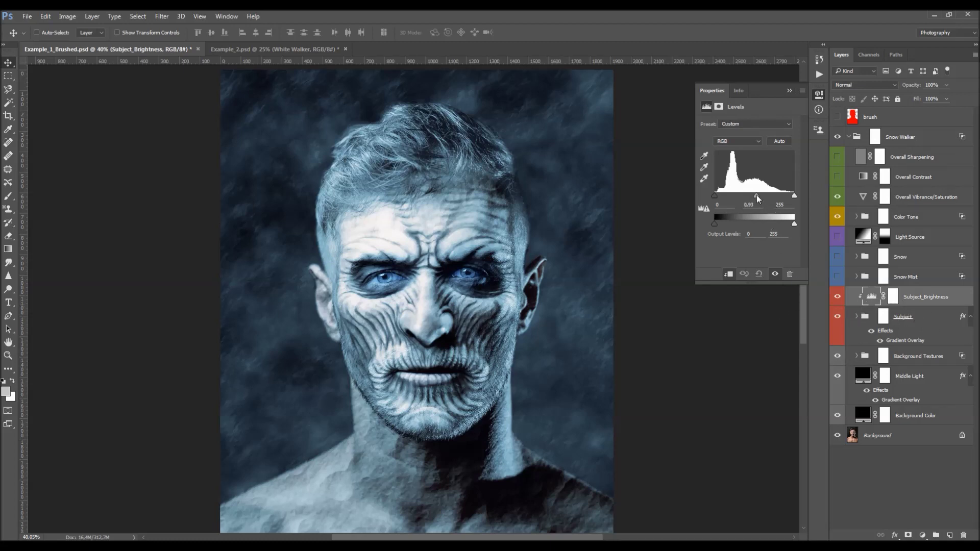
{"action": "left_click_drag", "start_coordinate": [757, 195], "coordinate": [755, 195]}
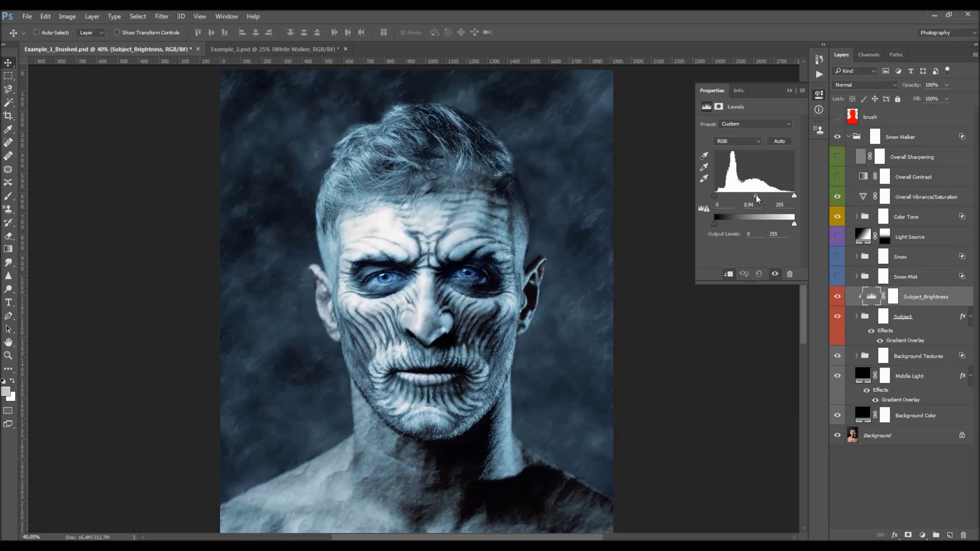
Make the Snow Mist and Snow groups visible over the whole portrait
{"action": "scroll", "coordinate": [355, 268], "scroll_direction": "down", "scroll_amount": 2}
{"action": "scroll", "coordinate": [373, 269], "scroll_direction": "down", "scroll_amount": 1}
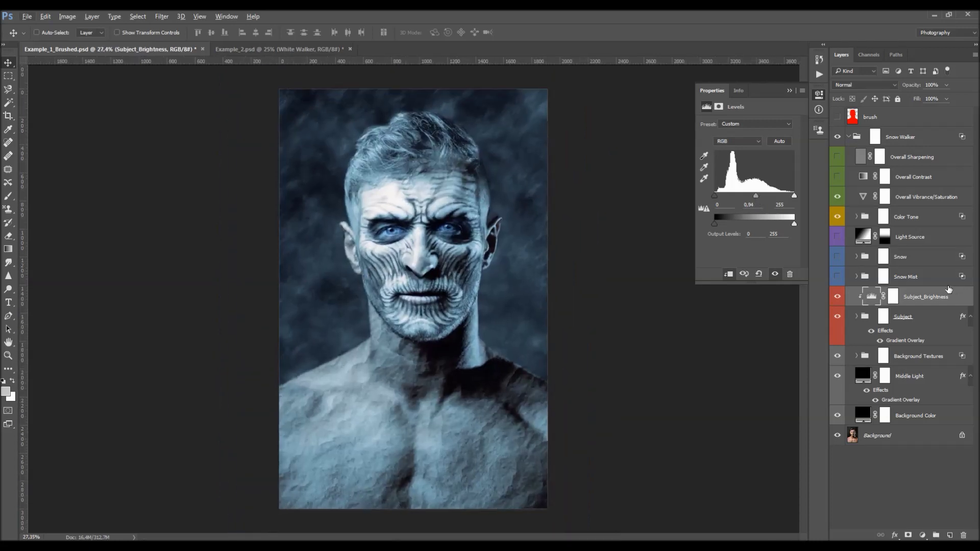
{"action": "left_click", "coordinate": [883, 276]}
{"action": "left_click", "coordinate": [837, 276]}
{"action": "left_click", "coordinate": [837, 257]}
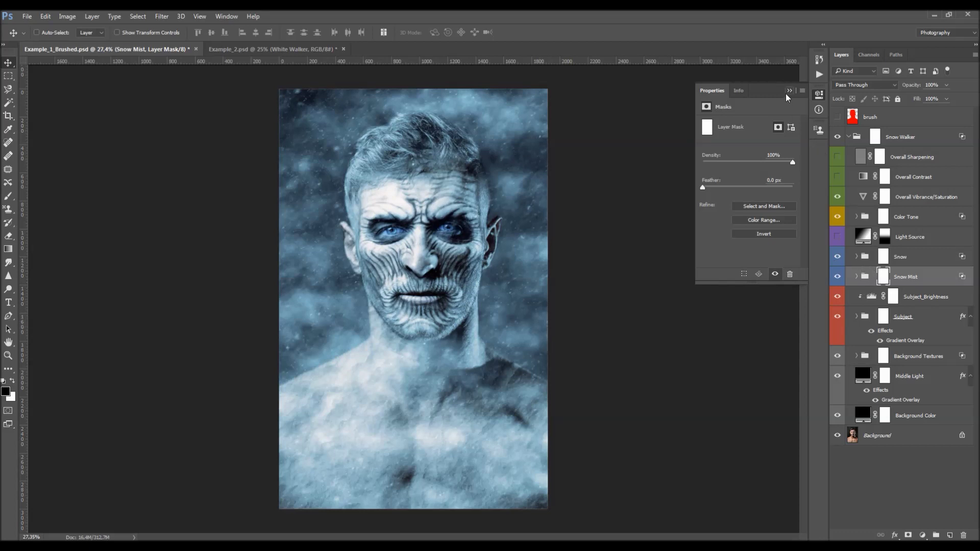
Expand the Snow Mist group and examine the layer masks of SM_1, SM_2 and SM_3
{"action": "left_click", "coordinate": [856, 276]}
{"action": "left_click", "coordinate": [908, 298]}
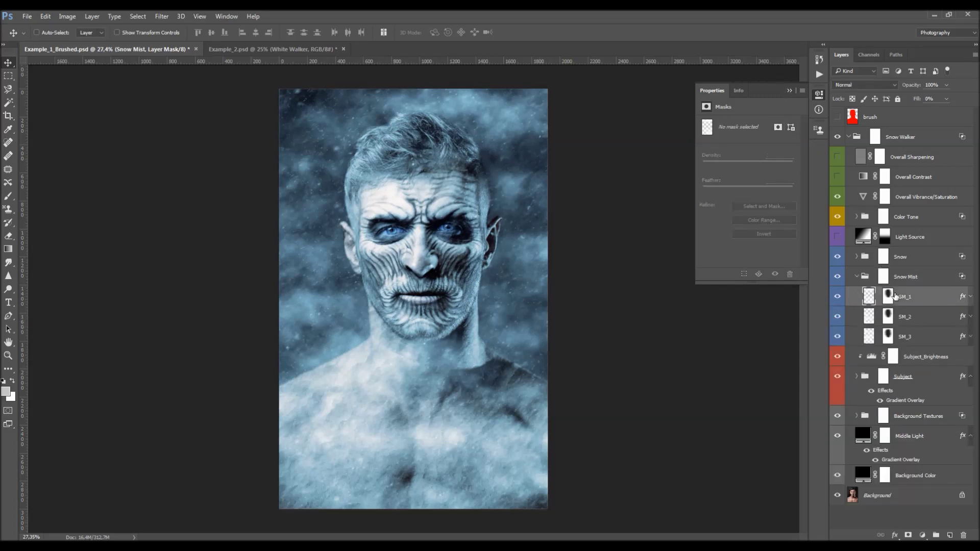
{"action": "left_click", "coordinate": [905, 317]}
{"action": "left_click", "coordinate": [887, 316]}
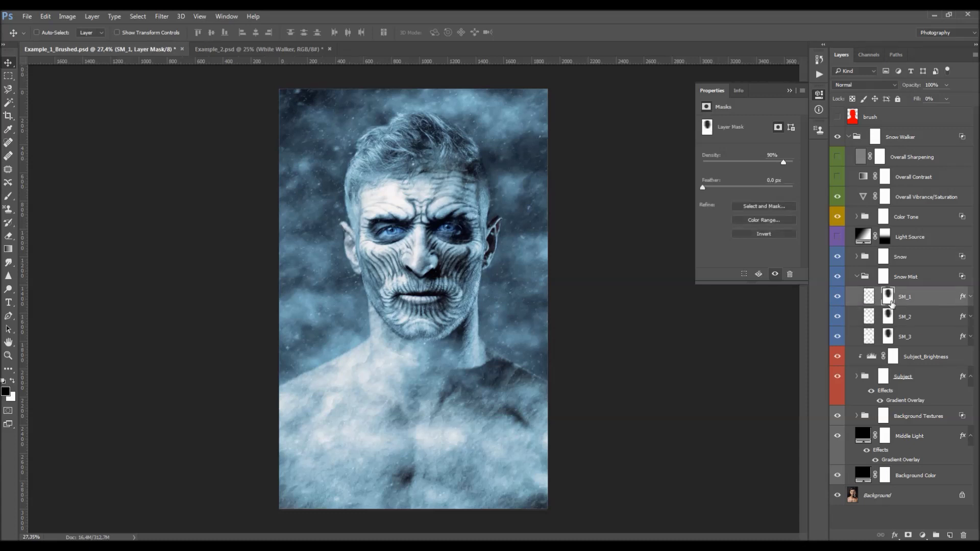
{"action": "left_click", "coordinate": [888, 335]}
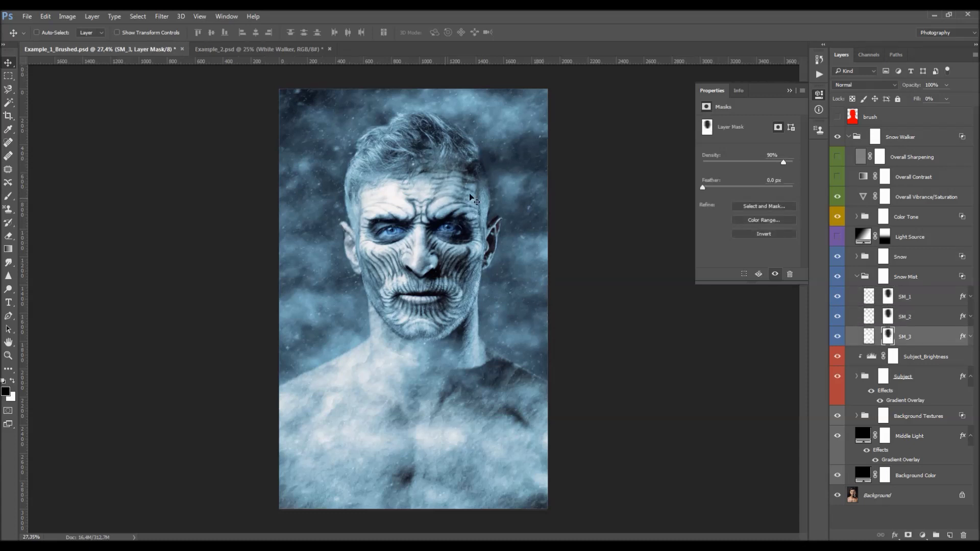
Set the mask density to 28% on SM_1 and 81% on SM_2, using each layer's mist outline as a guide
{"action": "left_click", "coordinate": [889, 296]}
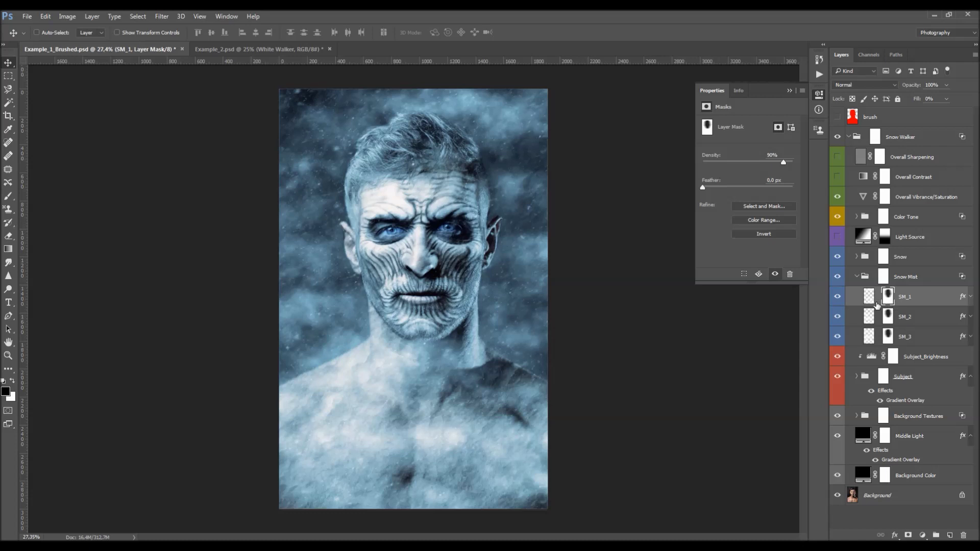
{"action": "left_click", "coordinate": [867, 300], "text": "ctrl"}
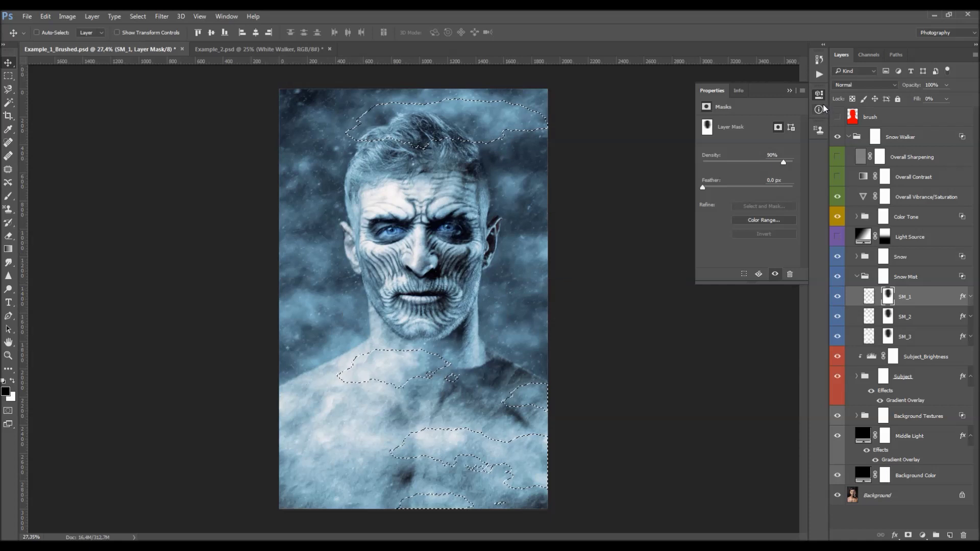
{"action": "left_click", "coordinate": [727, 161]}
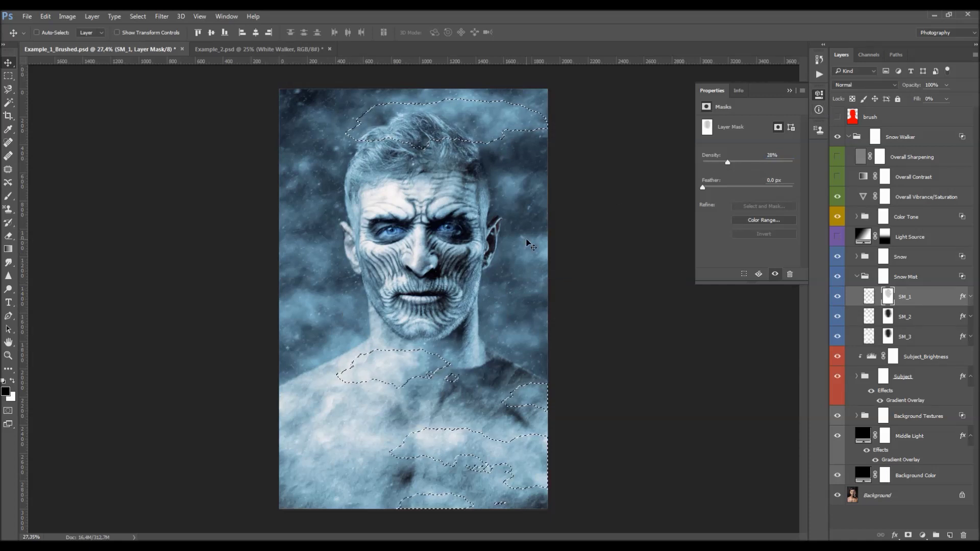
{"action": "left_click", "coordinate": [890, 317]}
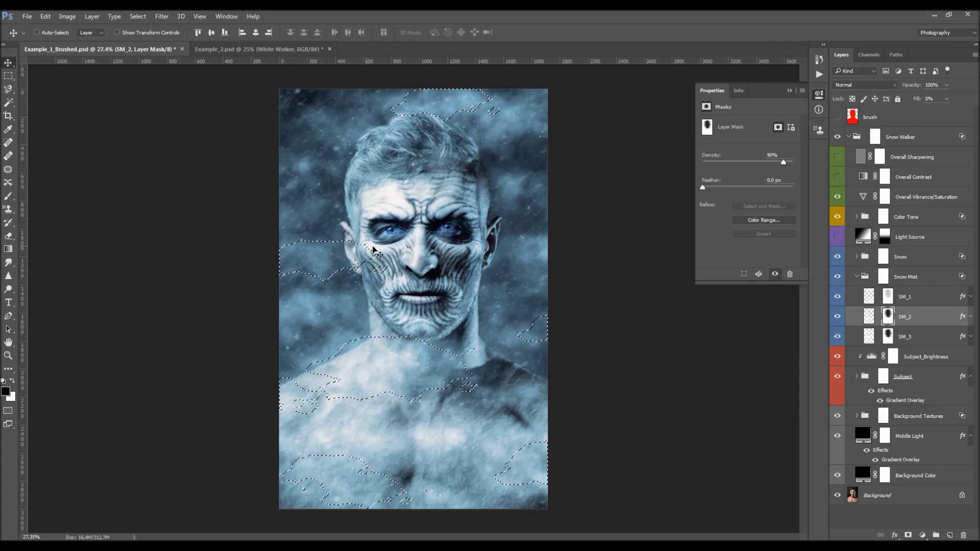
{"action": "left_click_drag", "start_coordinate": [714, 164], "coordinate": [775, 161]}
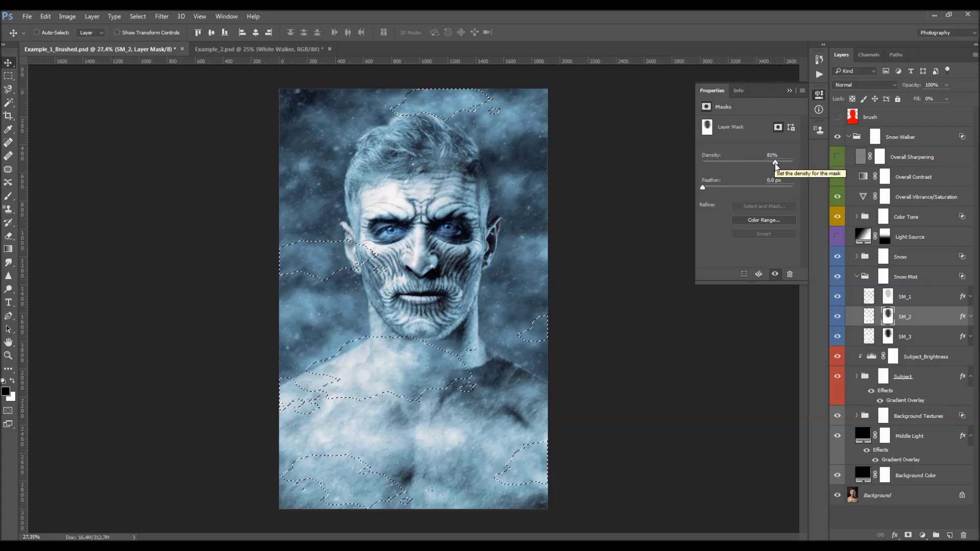
Load the SM_3 mist as a selection to check where it covers the face, and deselect it
{"action": "left_click", "coordinate": [889, 336]}
{"action": "left_click", "coordinate": [870, 339], "text": "ctrl"}
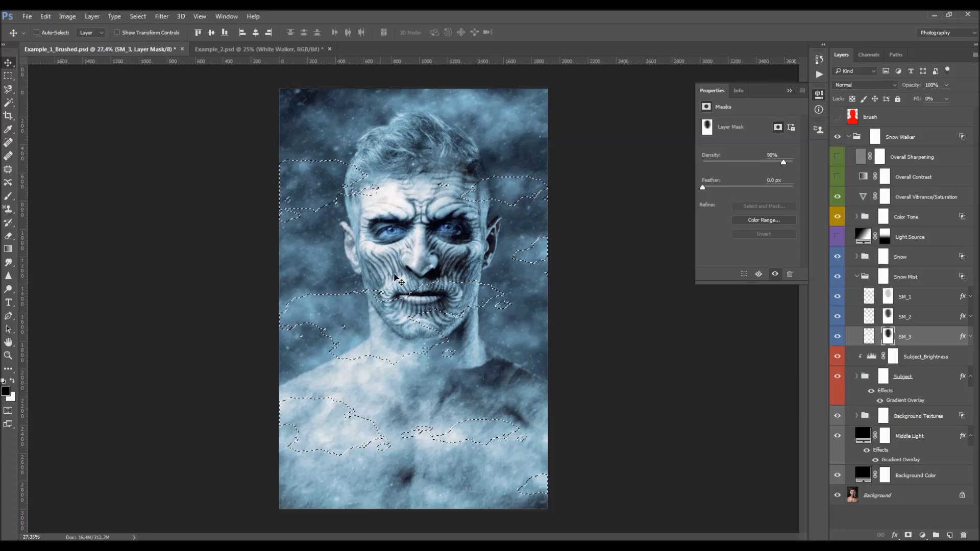
{"action": "key", "text": "ctrl+d"}
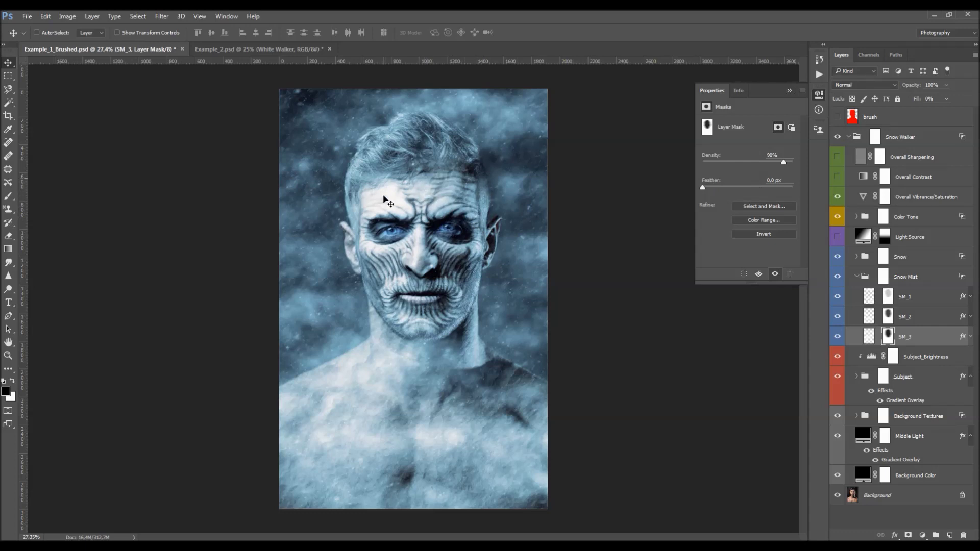
Collapse the Snow Mist group, expand the Snow group to look through layers S_1 to S_4, and collapse it again
{"action": "left_click", "coordinate": [856, 275]}
{"action": "left_click", "coordinate": [904, 262]}
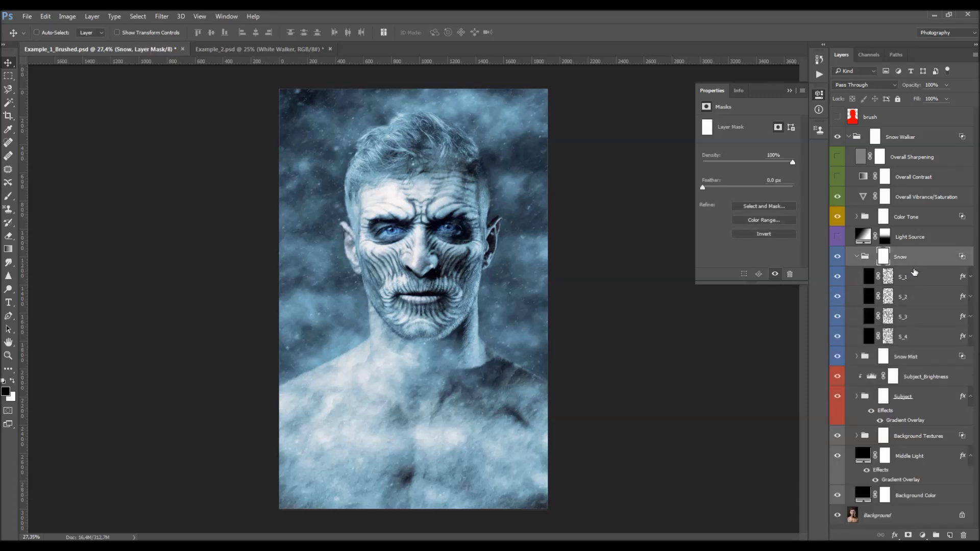
{"action": "left_click", "coordinate": [845, 264]}
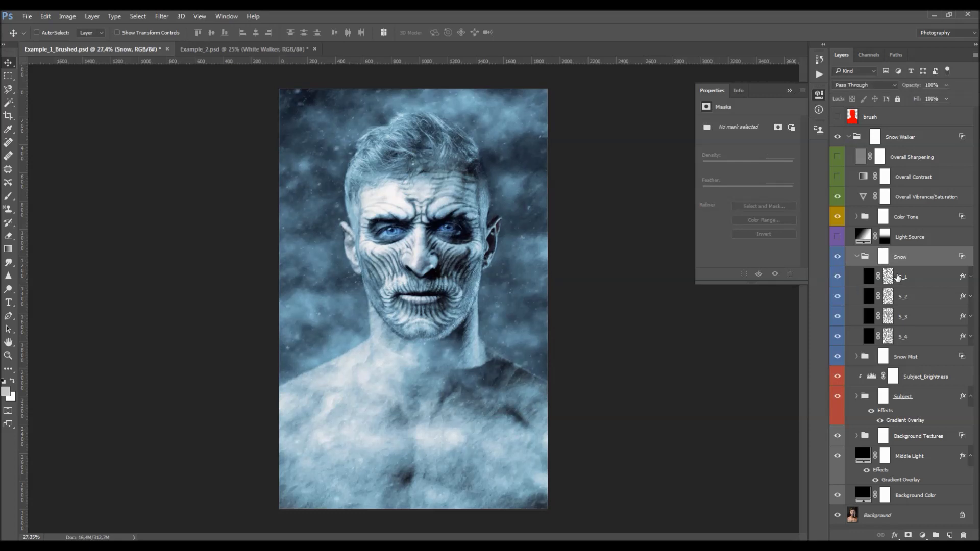
{"action": "left_click", "coordinate": [840, 277]}
{"action": "left_click", "coordinate": [838, 317]}
{"action": "left_click", "coordinate": [838, 336]}
{"action": "left_click", "coordinate": [907, 276]}
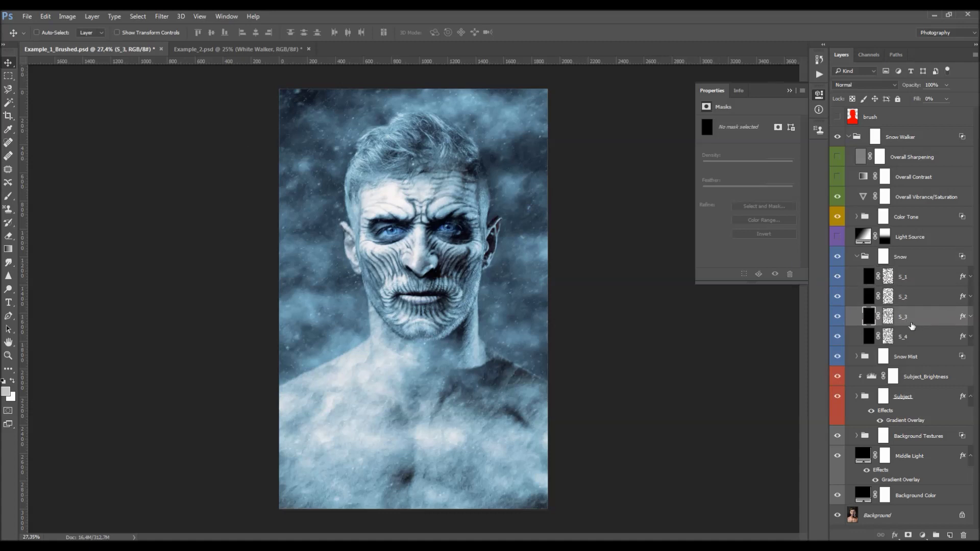
{"action": "left_click", "coordinate": [901, 258]}
{"action": "left_click", "coordinate": [864, 256]}
{"action": "left_click", "coordinate": [856, 256]}
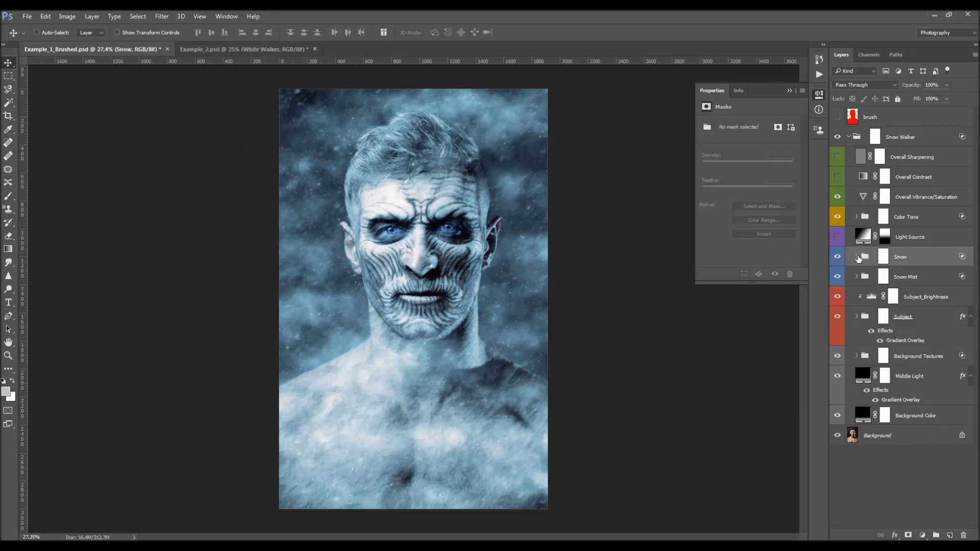
Show the Light Source layer, compare the image with and without it, and check its mask's coverage as a selection
{"action": "left_click", "coordinate": [904, 239]}
{"action": "left_click", "coordinate": [836, 237]}
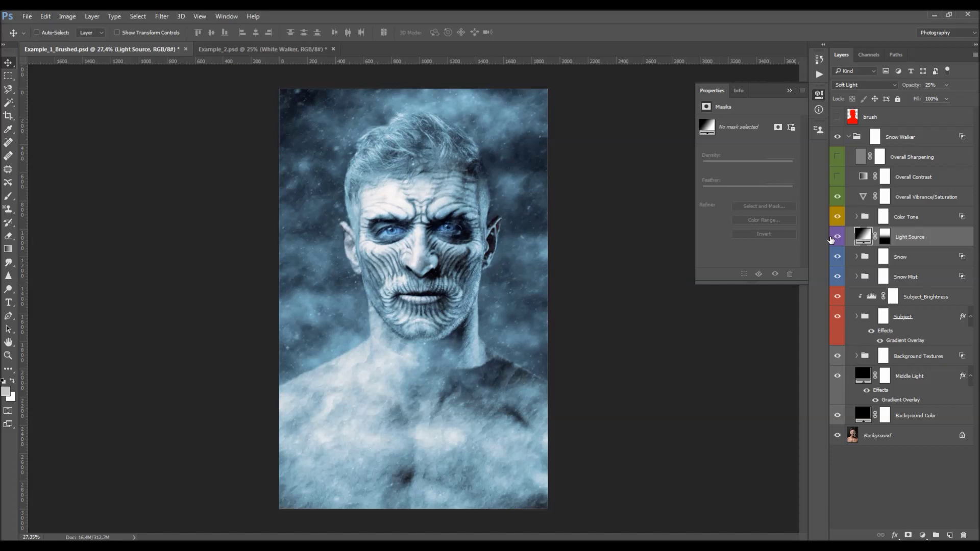
{"action": "left_click", "coordinate": [789, 90]}
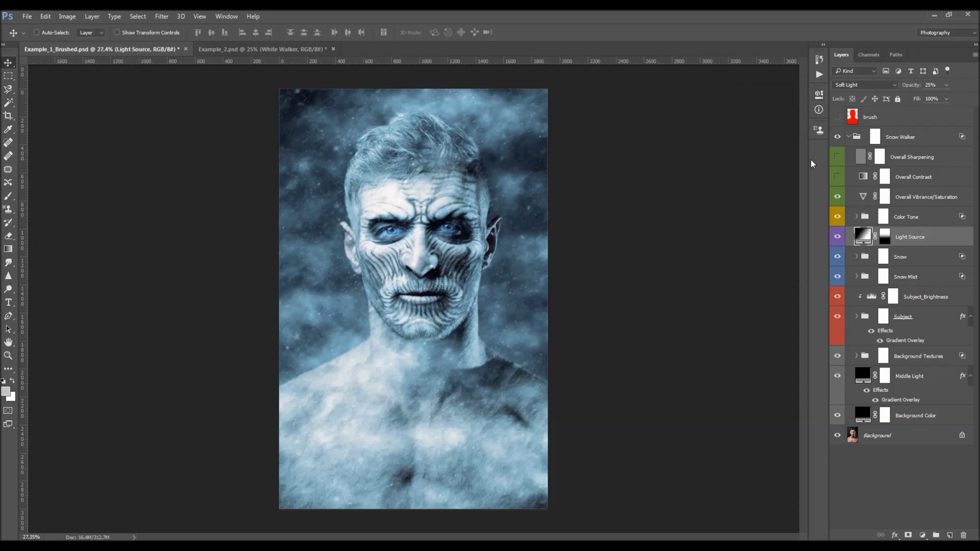
{"action": "left_click", "coordinate": [836, 236]}
{"action": "left_click", "coordinate": [836, 237]}
{"action": "left_click", "coordinate": [887, 238], "text": "ctrl"}
{"action": "key", "text": "ctrl+d"}
Fine-tune the scale of the Light Source gradient fill and the layer's opacity, checking the effect against the hidden layer
{"action": "double_click", "coordinate": [863, 237]}
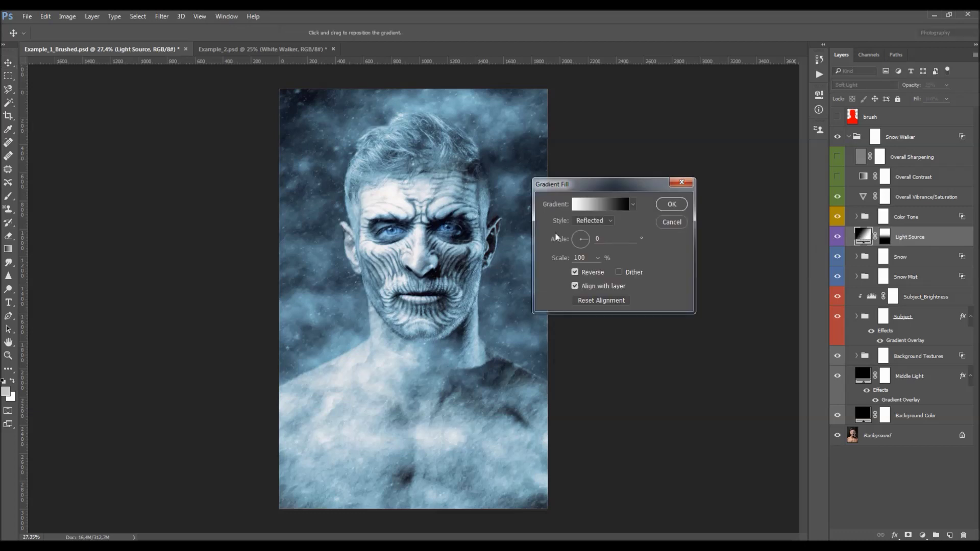
{"action": "mouse_move", "coordinate": [566, 258]}
{"action": "left_mouse_down"}
{"action": "mouse_move", "coordinate": [518, 264]}
{"action": "mouse_move", "coordinate": [557, 266]}
{"action": "left_mouse_up"}
{"action": "key", "text": "Return"}
{"action": "left_click", "coordinate": [837, 237]}
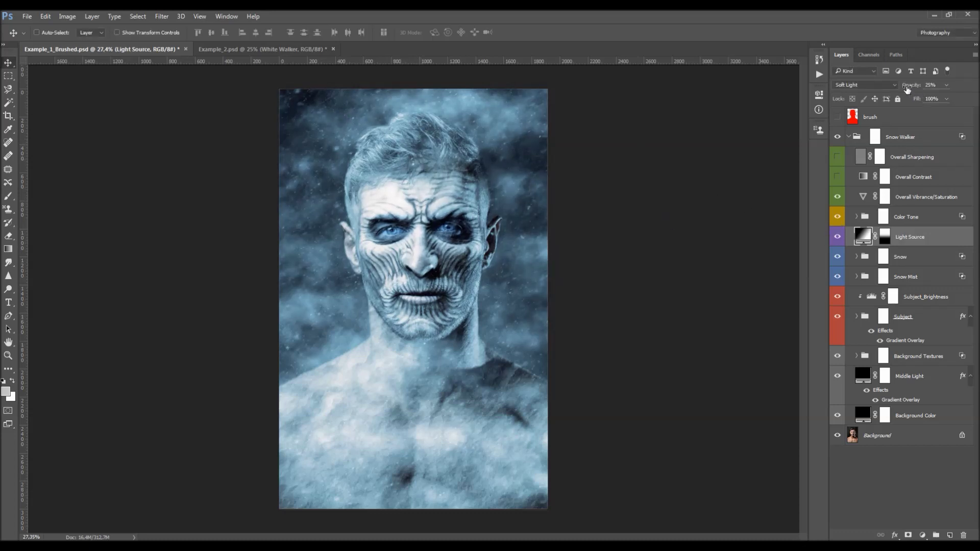
{"action": "left_click_drag", "start_coordinate": [907, 89], "coordinate": [913, 88]}
Compare the image with and without the Color Tone group, expand it, and look through layers CT_1, CT_2 and CT_3
{"action": "left_click", "coordinate": [918, 219]}
{"action": "left_click", "coordinate": [837, 216]}
{"action": "left_click", "coordinate": [837, 217]}
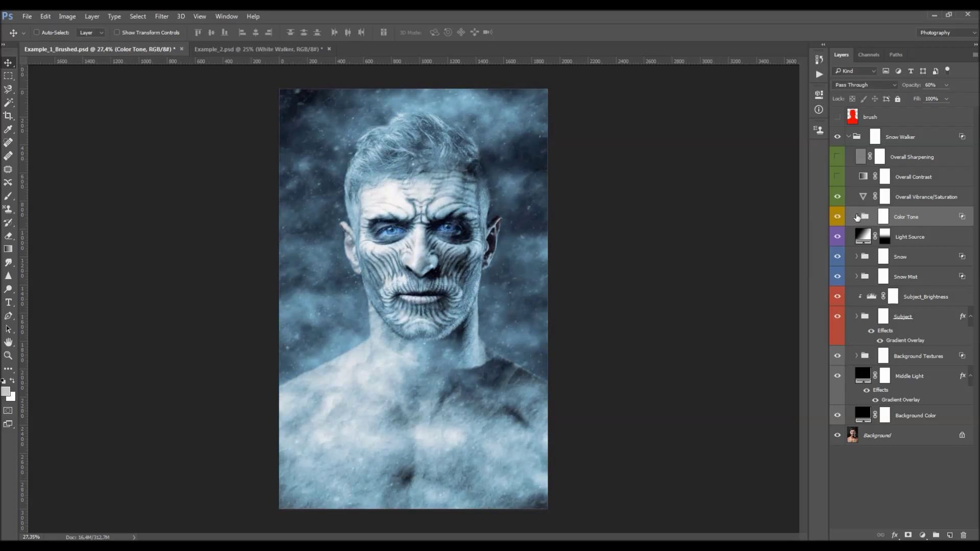
{"action": "left_click", "coordinate": [856, 217]}
{"action": "left_click", "coordinate": [874, 239]}
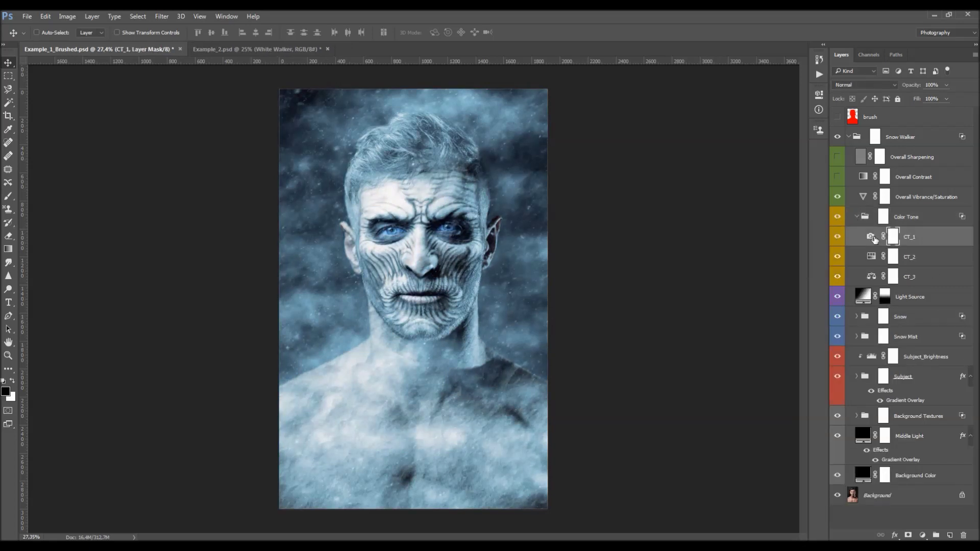
{"action": "left_click", "coordinate": [872, 258]}
{"action": "left_click", "coordinate": [871, 274]}
{"action": "left_click", "coordinate": [871, 237]}
{"action": "left_click", "coordinate": [872, 257]}
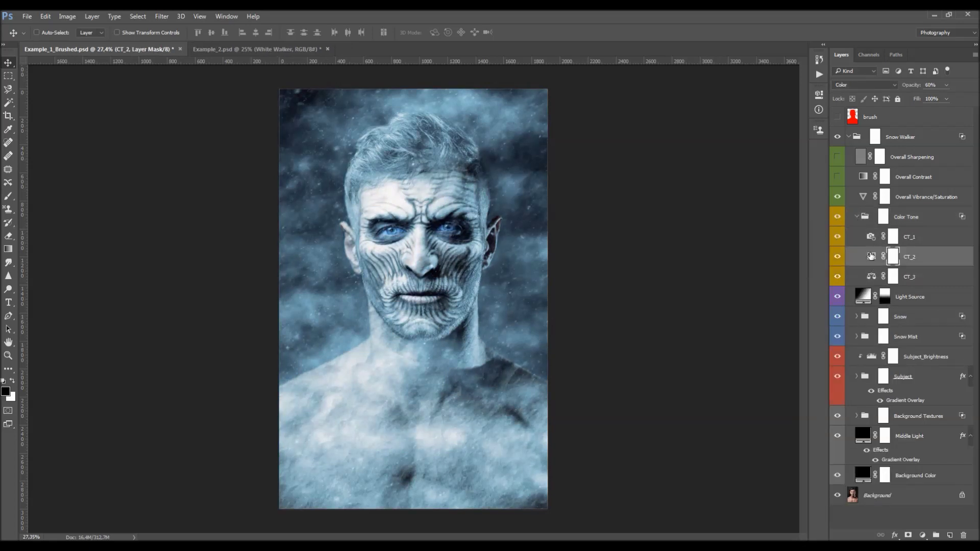
{"action": "left_click", "coordinate": [914, 239]}
{"action": "left_click", "coordinate": [915, 258]}
{"action": "left_click", "coordinate": [916, 276]}
{"action": "left_click", "coordinate": [916, 258]}
{"action": "left_click", "coordinate": [915, 239]}
Collapse the Color Tone group and compare the image with and without it once more
{"action": "left_click", "coordinate": [866, 217]}
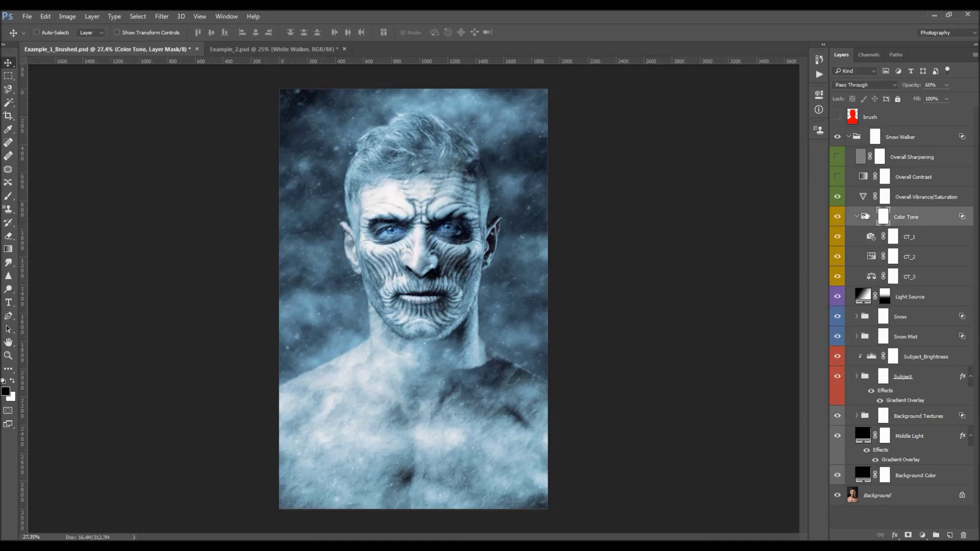
{"action": "left_click", "coordinate": [857, 218]}
{"action": "left_click", "coordinate": [837, 217]}
{"action": "left_click", "coordinate": [837, 217]}
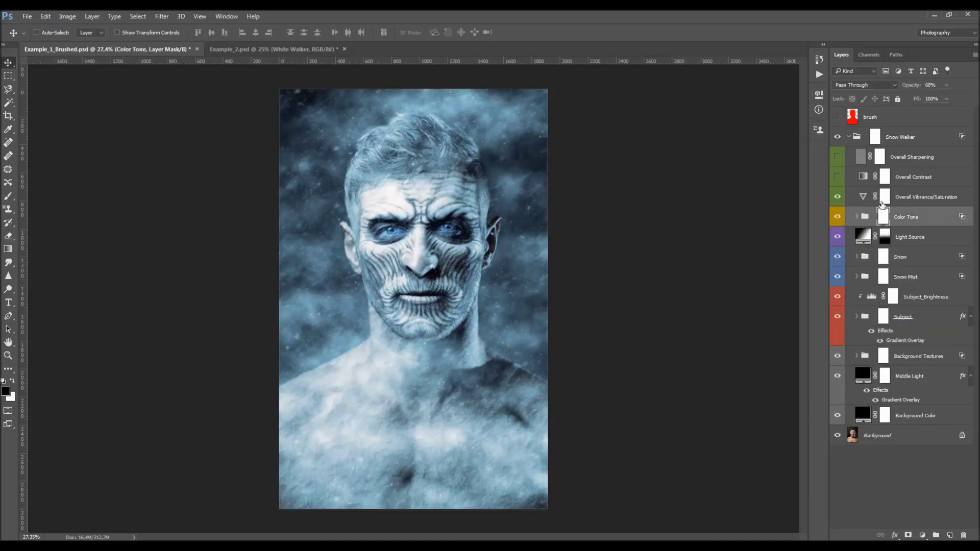
Compare the image with and without Overall Vibrance/Saturation, try a lower vibrance, and undo that change
{"action": "left_click", "coordinate": [869, 199]}
{"action": "left_click", "coordinate": [838, 197]}
{"action": "left_click", "coordinate": [837, 197]}
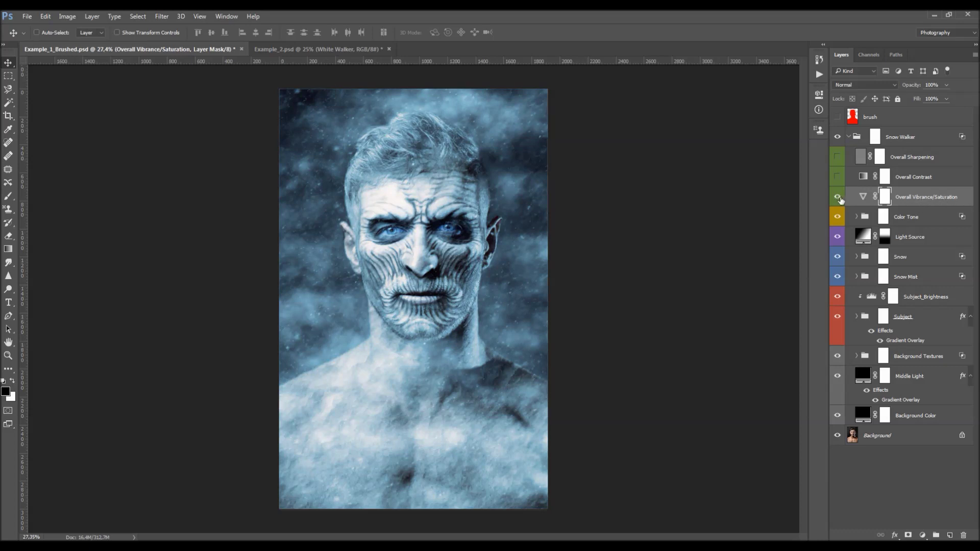
{"action": "double_click", "coordinate": [859, 198]}
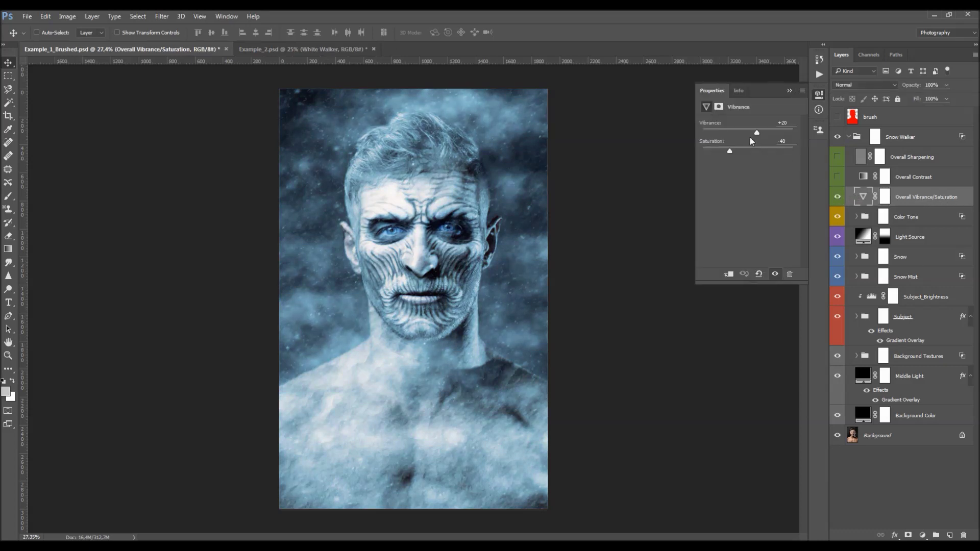
{"action": "left_click_drag", "start_coordinate": [757, 132], "coordinate": [745, 132]}
{"action": "key", "text": "ctrl+z"}
{"action": "left_click", "coordinate": [789, 91]}
Paint black with a small brush on the Overall Vibrance/Saturation mask over the iris and outer white of the image's left eye
{"action": "scroll", "coordinate": [432, 231], "scroll_direction": "up", "scroll_amount": 1}
{"action": "scroll", "coordinate": [432, 231], "scroll_direction": "up", "scroll_amount": 1}
{"action": "left_click", "coordinate": [884, 197]}
{"action": "scroll", "coordinate": [423, 224], "scroll_direction": "up", "scroll_amount": 2}
{"action": "scroll", "coordinate": [423, 225], "scroll_direction": "up", "scroll_amount": 2}
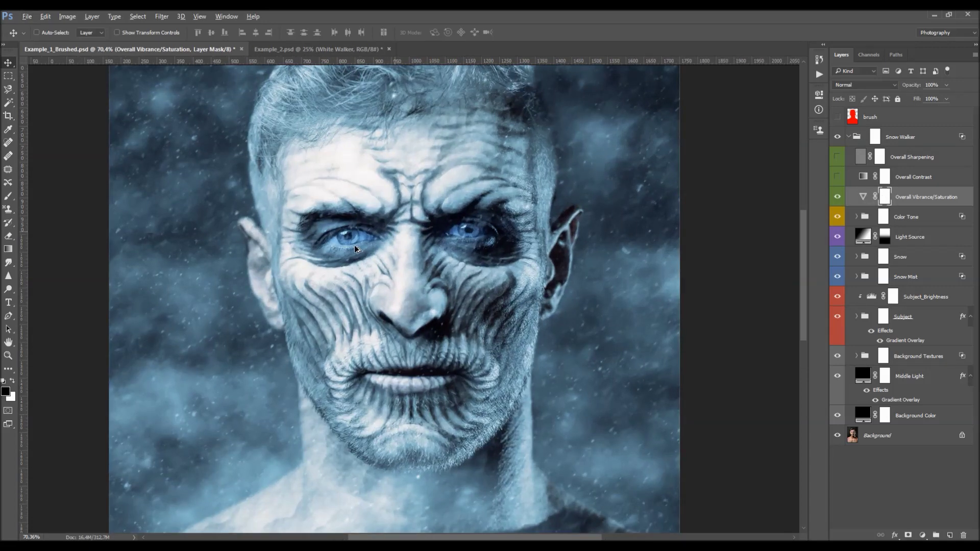
{"action": "scroll", "coordinate": [354, 243], "scroll_direction": "up", "scroll_amount": 2}
{"action": "key", "text": "b"}
{"action": "scroll", "coordinate": [337, 249], "scroll_direction": "up", "scroll_amount": 1}
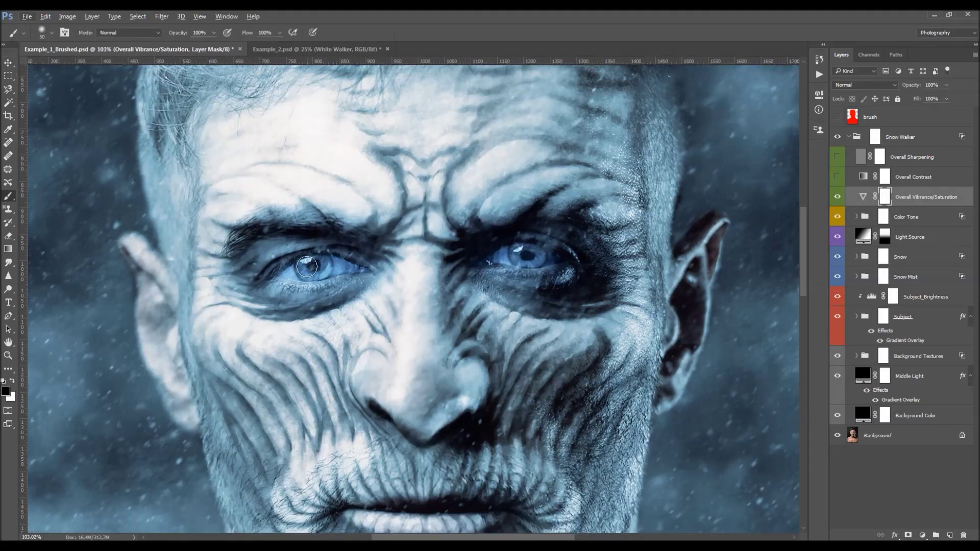
{"action": "scroll", "coordinate": [308, 264], "scroll_direction": "up", "scroll_amount": 1}
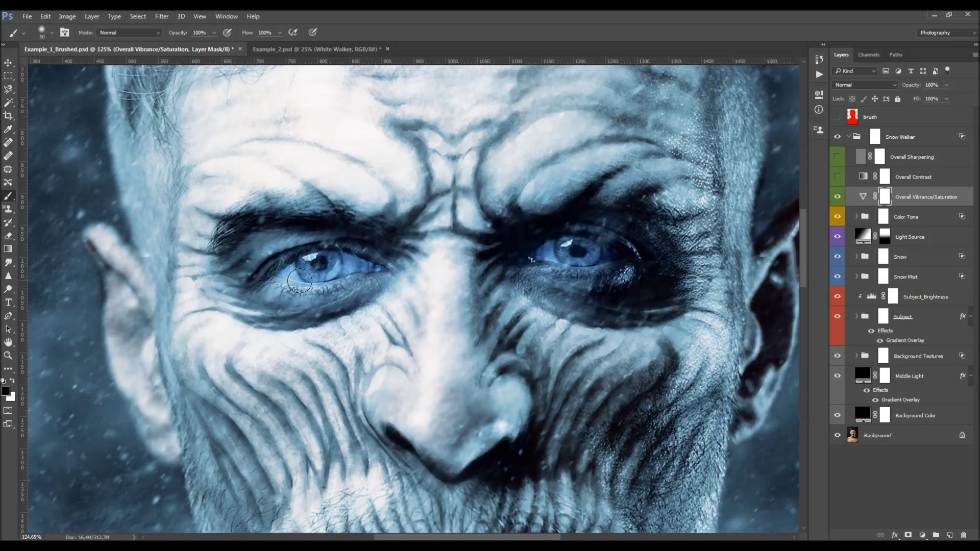
{"action": "key", "text": "bracketleft"}
{"action": "key", "text": "bracketleft"}
{"action": "scroll", "coordinate": [312, 271], "scroll_direction": "up", "scroll_amount": 2}
{"action": "key", "text": "bracketleft"}
{"action": "key", "text": "bracketleft"}
{"action": "key", "text": "bracketleft"}
{"action": "mouse_move", "coordinate": [324, 265]}
{"action": "left_mouse_down"}
{"action": "mouse_move", "coordinate": [288, 275]}
{"action": "mouse_move", "coordinate": [293, 263]}
{"action": "mouse_move", "coordinate": [260, 279]}
{"action": "left_mouse_up"}
{"action": "key", "text": "bracketleft"}
{"action": "key", "text": "bracketleft"}
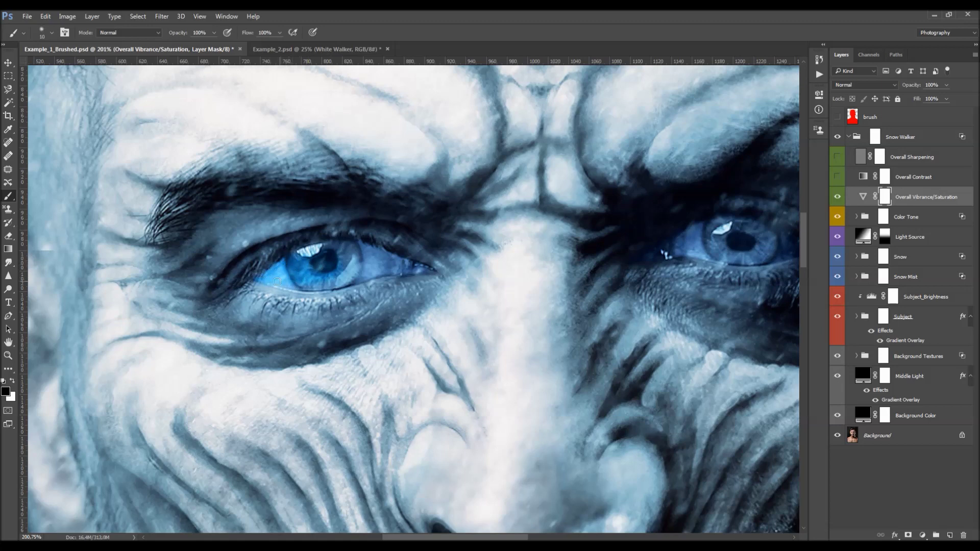
{"action": "mouse_move", "coordinate": [326, 278]}
{"action": "left_mouse_down"}
{"action": "mouse_move", "coordinate": [351, 273]}
{"action": "mouse_move", "coordinate": [344, 258]}
{"action": "left_mouse_up"}
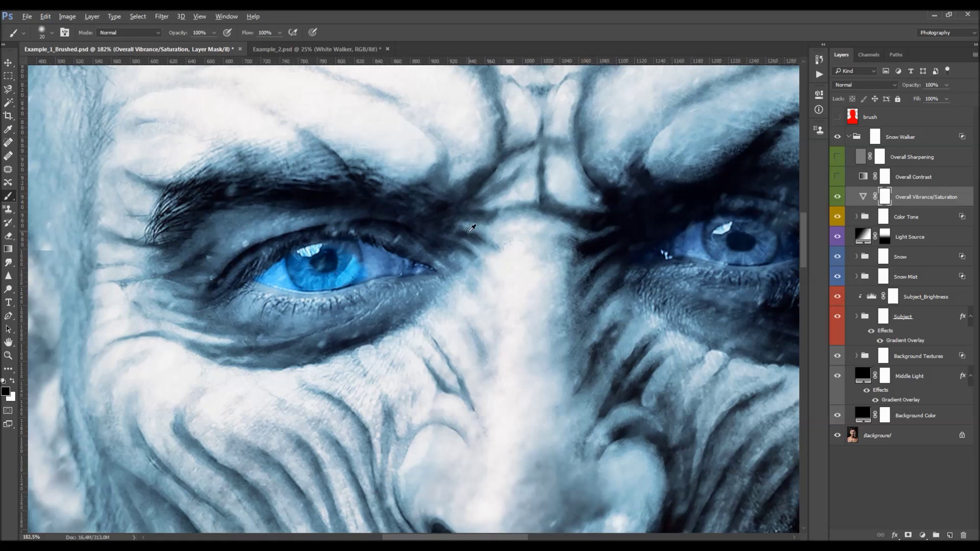
Extend the black mask painting to the inner corner of the left eye, using a smaller brush for the tip
{"action": "scroll", "coordinate": [475, 229], "scroll_direction": "down", "scroll_amount": 3}
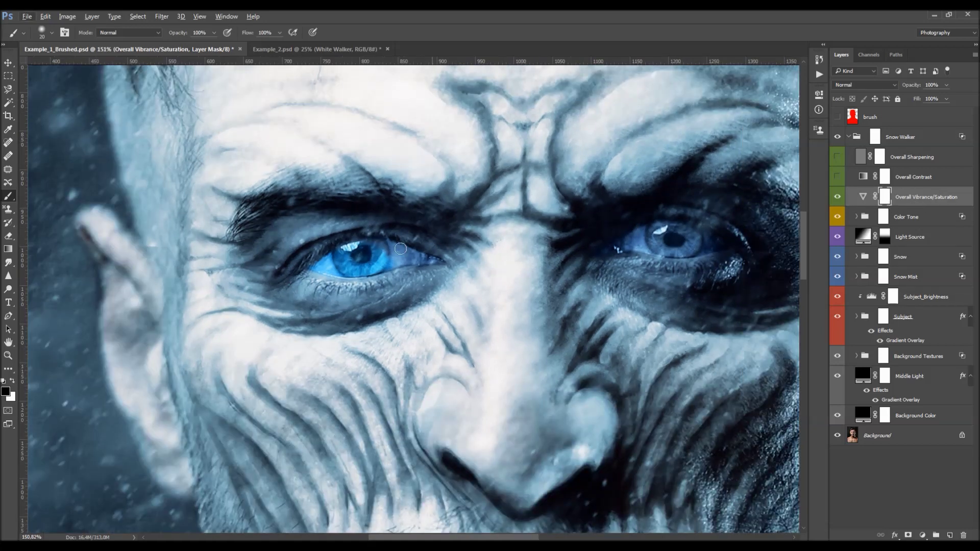
{"action": "scroll", "coordinate": [398, 249], "scroll_direction": "up", "scroll_amount": 4}
{"action": "mouse_move", "coordinate": [384, 249]}
{"action": "left_mouse_down"}
{"action": "mouse_move", "coordinate": [361, 246]}
{"action": "mouse_move", "coordinate": [400, 243]}
{"action": "left_mouse_up"}
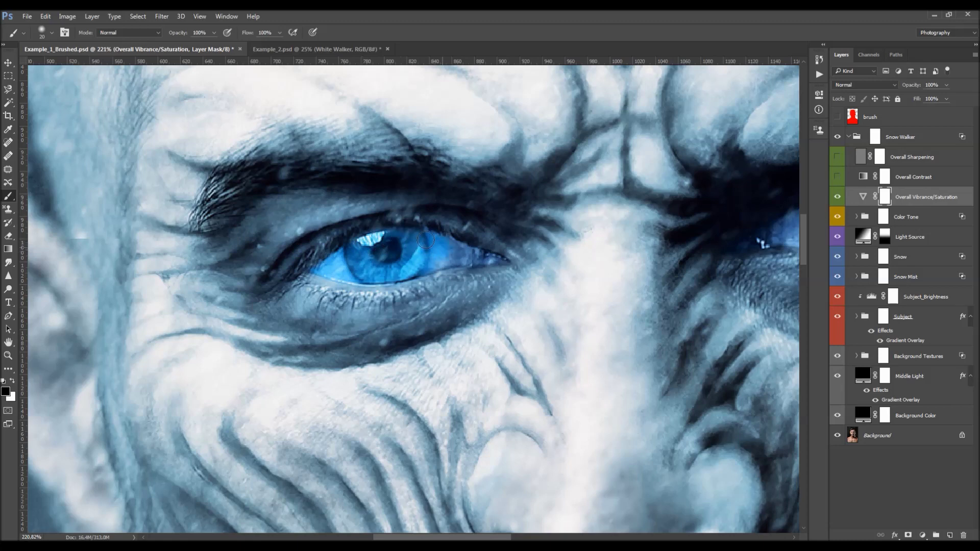
{"action": "key", "text": "bracketleft"}
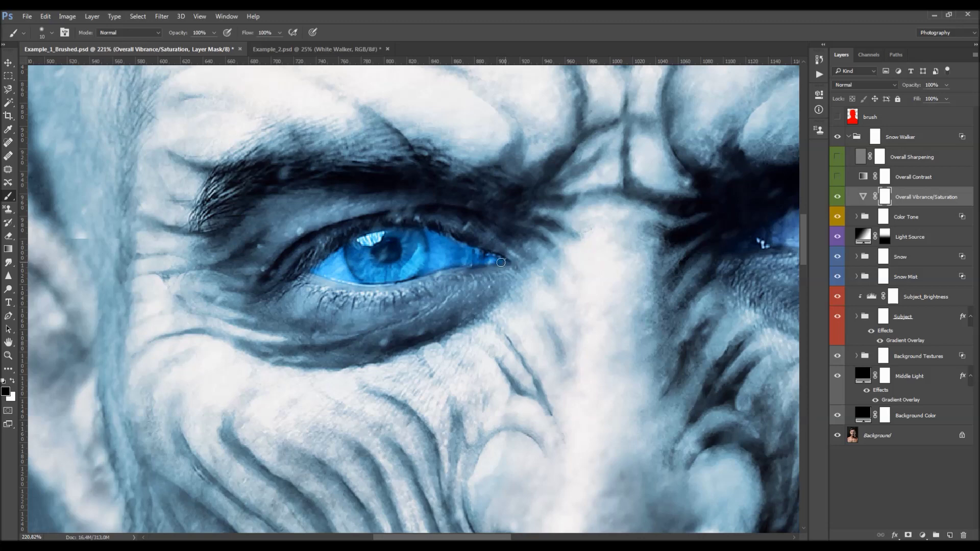
{"action": "key", "text": "bracketright"}
{"action": "key", "text": "x"}
{"action": "scroll", "coordinate": [326, 250], "scroll_direction": "down", "scroll_amount": 5}
{"action": "scroll", "coordinate": [321, 248], "scroll_direction": "down", "scroll_amount": 1}
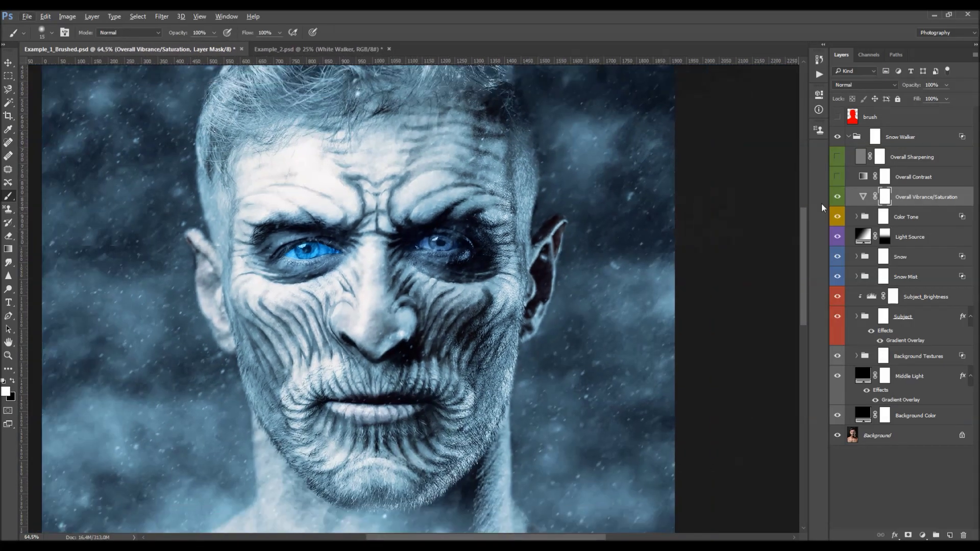
Paint black on the Overall Vibrance/Saturation mask over the image's right eye with a 15 px brush
{"action": "scroll", "coordinate": [447, 258], "scroll_direction": "up", "scroll_amount": 7}
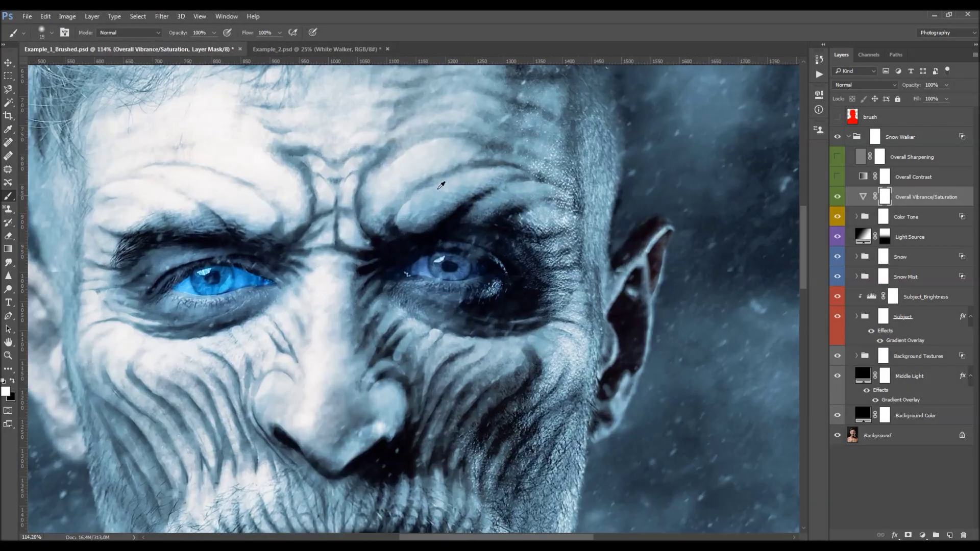
{"action": "scroll", "coordinate": [418, 253], "scroll_direction": "up", "scroll_amount": 1}
{"action": "key", "text": "x"}
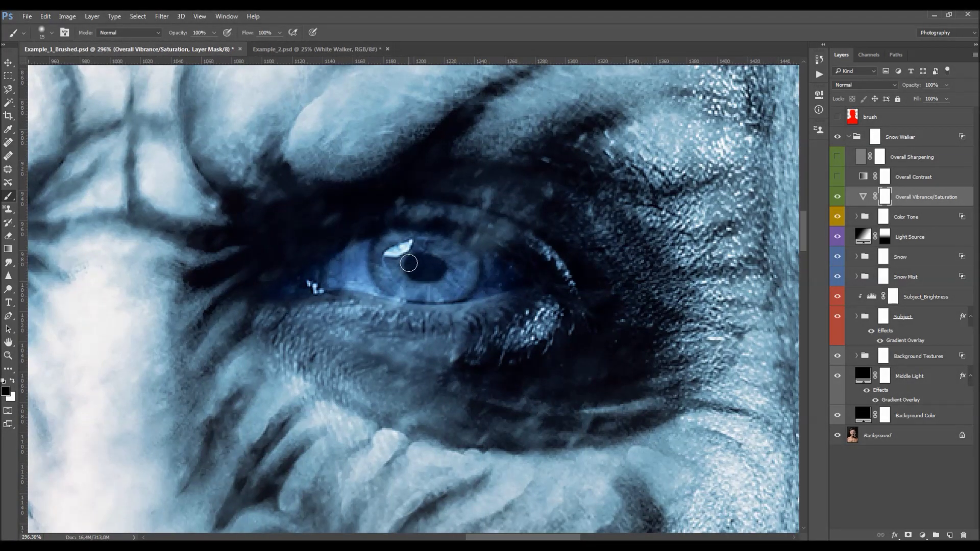
{"action": "mouse_move", "coordinate": [403, 270]}
{"action": "left_mouse_down"}
{"action": "mouse_move", "coordinate": [284, 290]}
{"action": "mouse_move", "coordinate": [351, 271]}
{"action": "mouse_move", "coordinate": [332, 278]}
{"action": "left_mouse_up"}
{"action": "key", "text": "bracketleft"}
{"action": "key", "text": "bracketleft"}
{"action": "key", "text": "bracketright"}
{"action": "key", "text": "bracketright"}
{"action": "key", "text": "bracketright"}
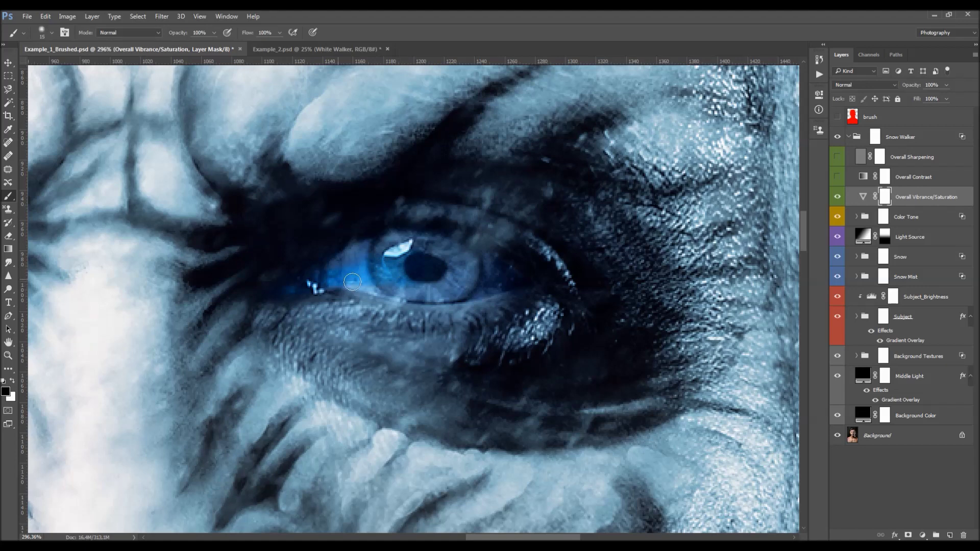
{"action": "mouse_move", "coordinate": [344, 274]}
{"action": "left_mouse_down"}
{"action": "mouse_move", "coordinate": [324, 273]}
{"action": "mouse_move", "coordinate": [416, 239]}
{"action": "mouse_move", "coordinate": [374, 244]}
{"action": "mouse_move", "coordinate": [415, 242]}
{"action": "mouse_move", "coordinate": [434, 250]}
{"action": "mouse_move", "coordinate": [432, 263]}
{"action": "mouse_move", "coordinate": [459, 251]}
{"action": "mouse_move", "coordinate": [502, 275]}
{"action": "mouse_move", "coordinate": [462, 286]}
{"action": "left_mouse_up"}
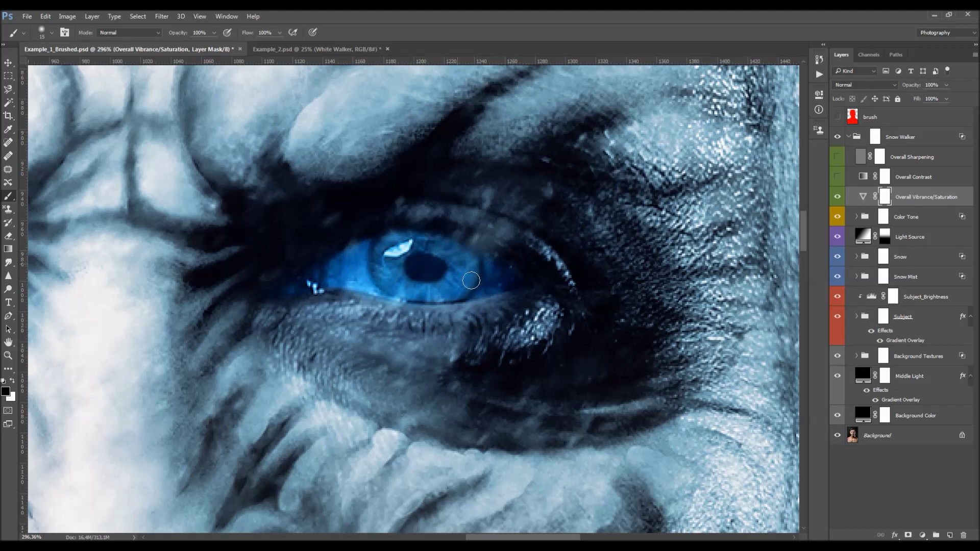
View the Overall Vibrance/Saturation mask on its own to check the painted eyes, and return to the full image
{"action": "scroll", "coordinate": [516, 283], "scroll_direction": "down", "scroll_amount": 4}
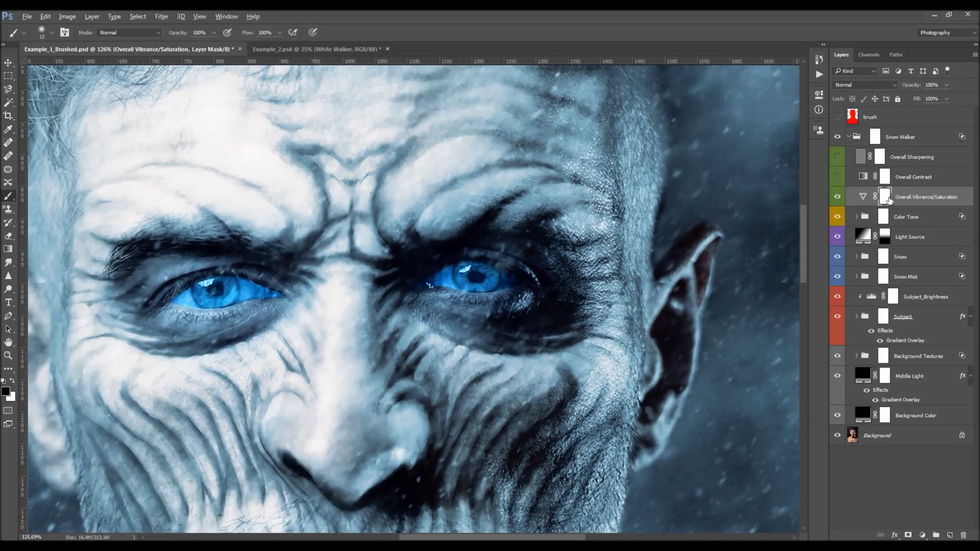
{"action": "left_click", "coordinate": [887, 199], "text": "alt"}
{"action": "left_click", "coordinate": [887, 199], "text": "alt"}
{"action": "key", "text": "v"}
{"action": "scroll", "coordinate": [493, 285], "scroll_direction": "down", "scroll_amount": 5}
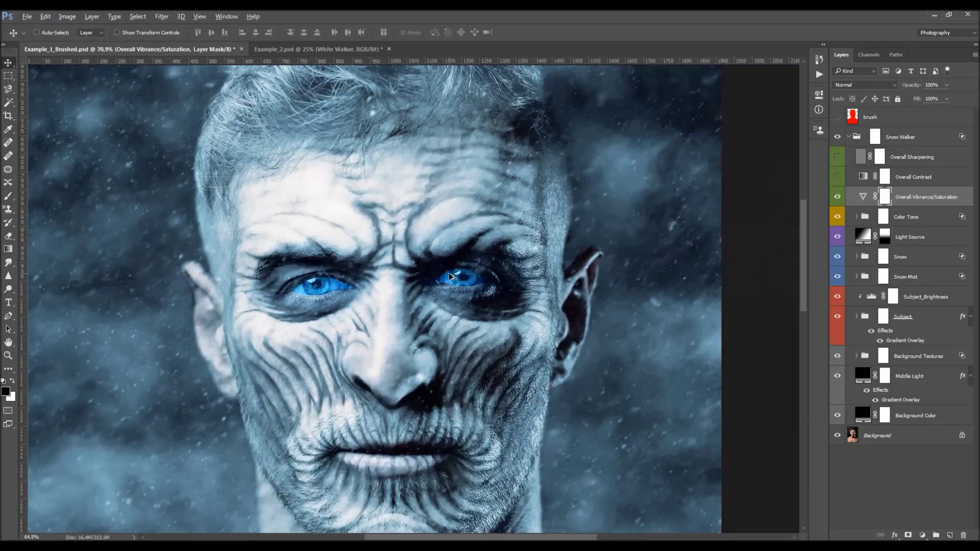
Set the density of the Overall Vibrance/Saturation layer mask to 81%
{"action": "left_click", "coordinate": [819, 95]}
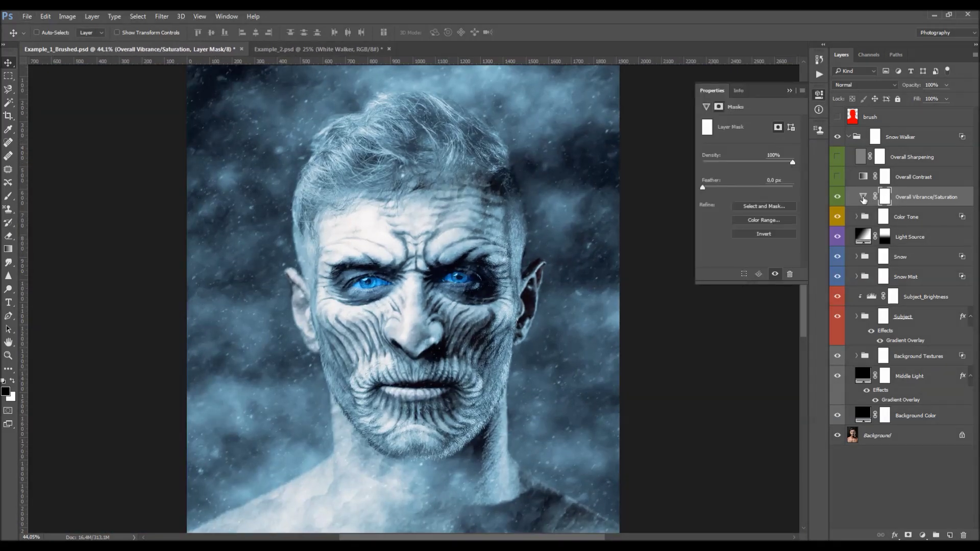
{"action": "left_click_drag", "start_coordinate": [720, 164], "coordinate": [662, 169]}
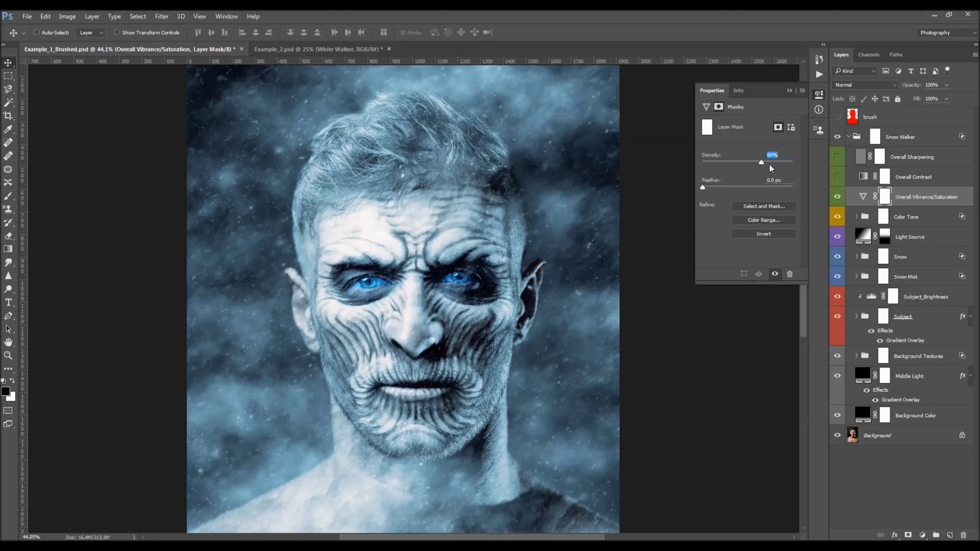
{"action": "left_click_drag", "start_coordinate": [779, 163], "coordinate": [775, 163]}
{"action": "scroll", "coordinate": [480, 291], "scroll_direction": "down", "scroll_amount": 1}
{"action": "scroll", "coordinate": [480, 292], "scroll_direction": "down", "scroll_amount": 2}
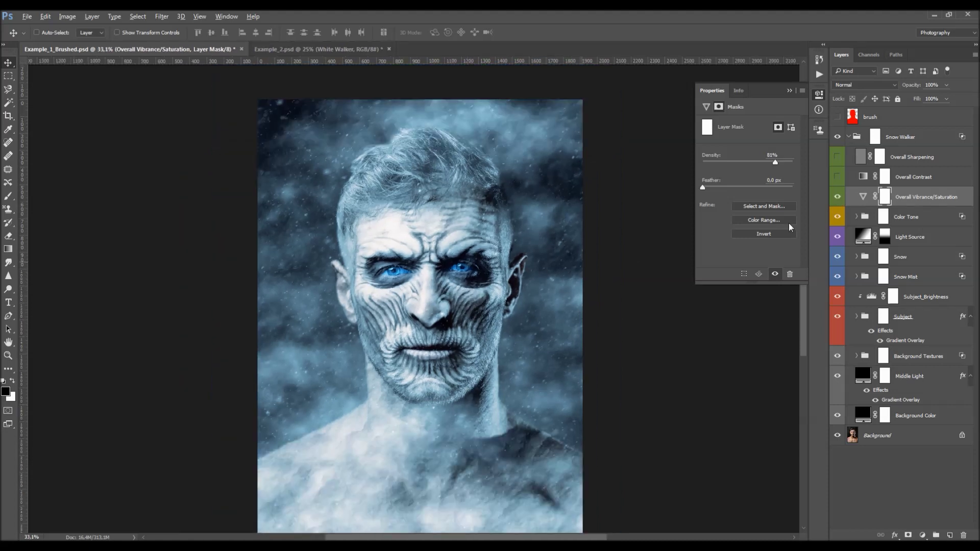
Compare the image with and without the Overall Vibrance/Saturation mask, and with and without the whole layer
{"action": "left_click", "coordinate": [885, 198], "text": "shift"}
{"action": "left_click", "coordinate": [884, 198], "text": "shift"}
{"action": "scroll", "coordinate": [440, 271], "scroll_direction": "down", "scroll_amount": 1}
{"action": "left_click", "coordinate": [836, 197]}
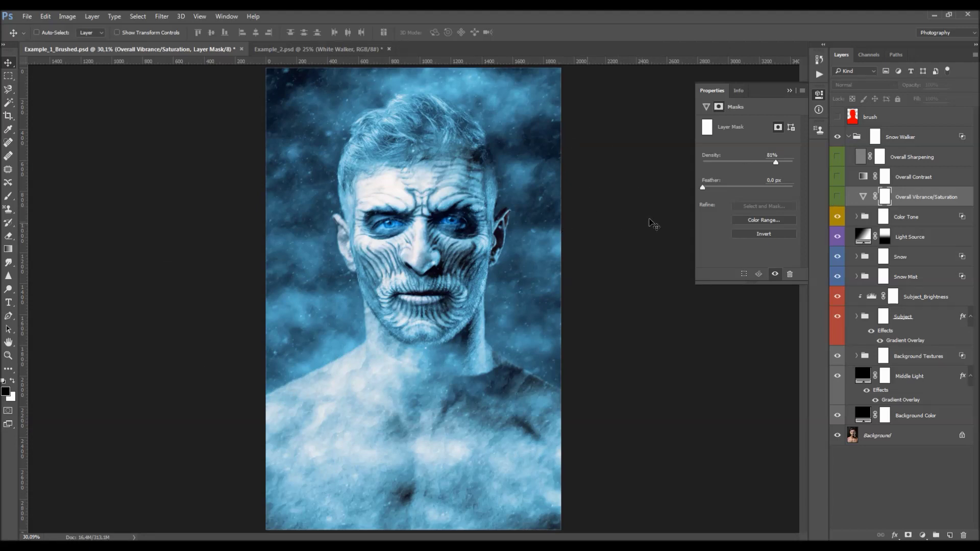
{"action": "left_click", "coordinate": [837, 197]}
Lower the opacity of the Overall Vibrance/Saturation layer, comparing the image with and without the layer
{"action": "left_click_drag", "start_coordinate": [914, 86], "coordinate": [904, 87]}
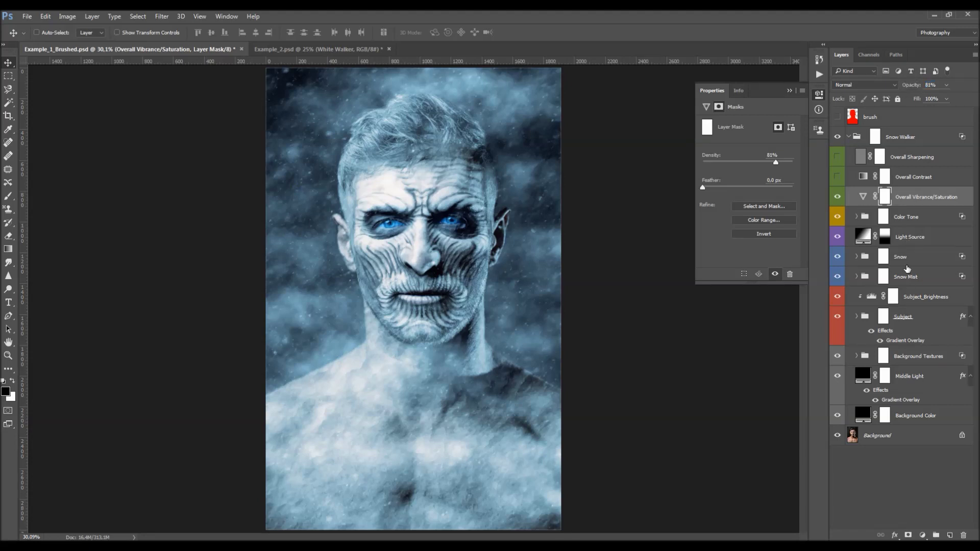
{"action": "left_click", "coordinate": [844, 203]}
{"action": "left_click", "coordinate": [843, 203]}
{"action": "left_click", "coordinate": [844, 203]}
{"action": "left_click", "coordinate": [843, 204]}
{"action": "left_click_drag", "start_coordinate": [915, 87], "coordinate": [665, 135]}
{"action": "left_click_drag", "start_coordinate": [687, 140], "coordinate": [689, 141]}
{"action": "scroll", "coordinate": [535, 218], "scroll_direction": "down", "scroll_amount": 2}
{"action": "scroll", "coordinate": [536, 219], "scroll_direction": "up", "scroll_amount": 2}
Show the Overall Contrast layer and adjust its opacity
{"action": "left_click", "coordinate": [913, 178]}
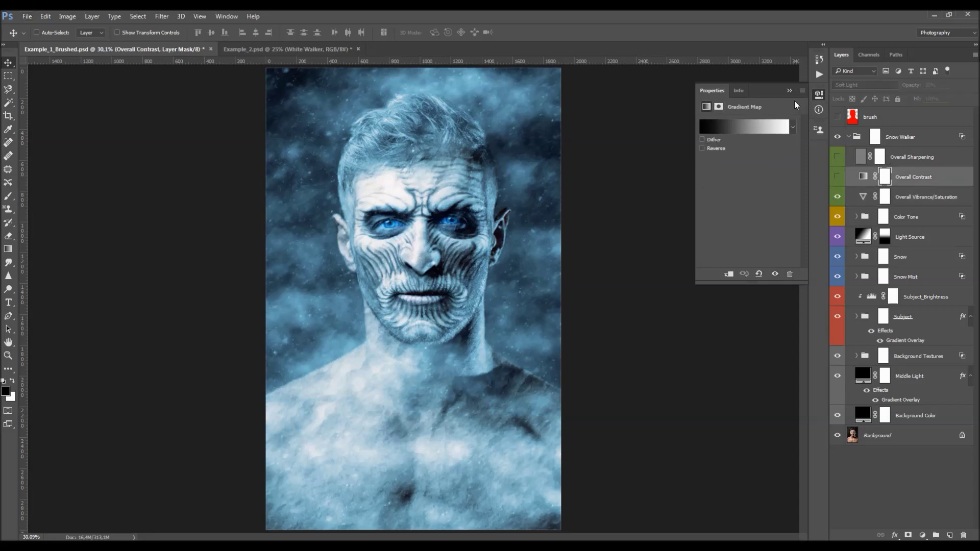
{"action": "left_click", "coordinate": [788, 91]}
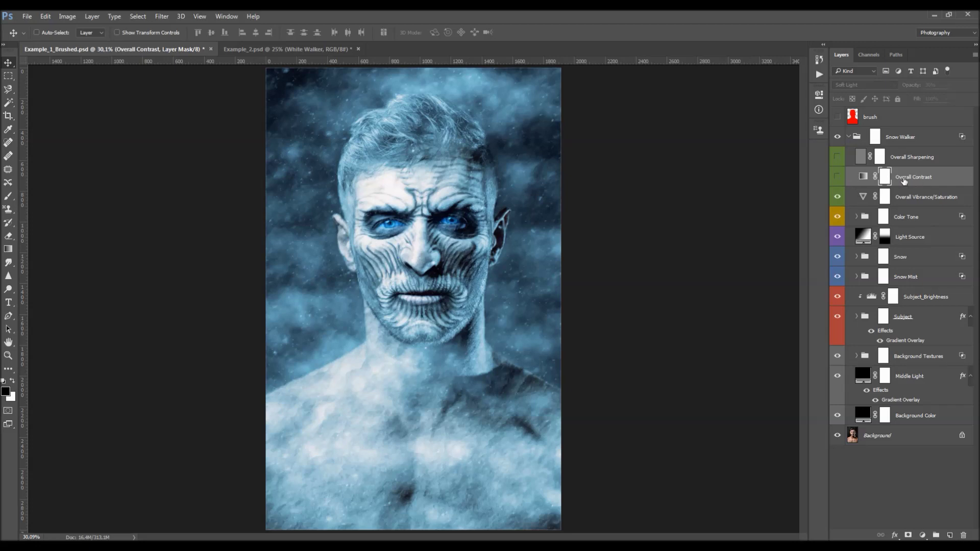
{"action": "left_click", "coordinate": [836, 177]}
{"action": "scroll", "coordinate": [568, 238], "scroll_direction": "down", "scroll_amount": 1}
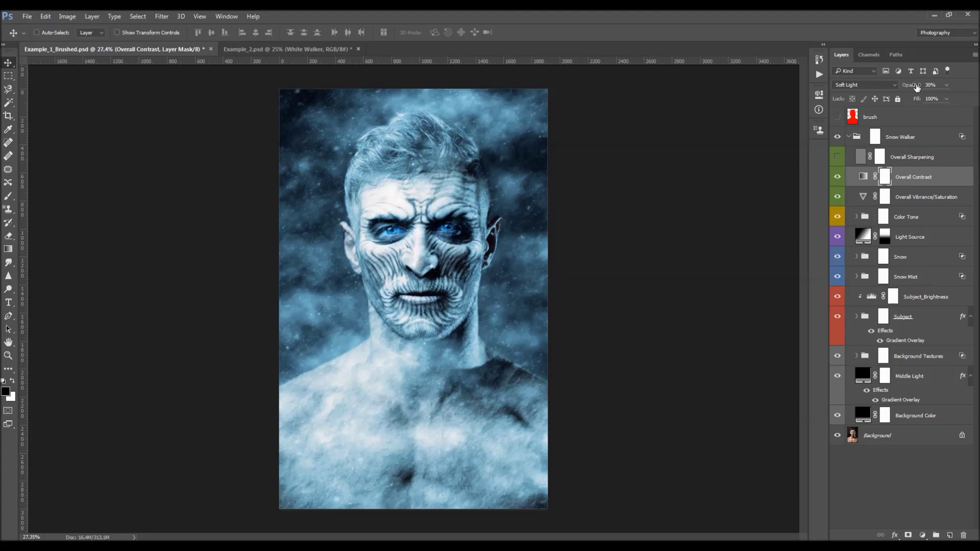
{"action": "left_click_drag", "start_coordinate": [916, 87], "coordinate": [605, 131]}
Show the Overall Sharpening layer and compare the image with and without it
{"action": "left_click", "coordinate": [907, 158]}
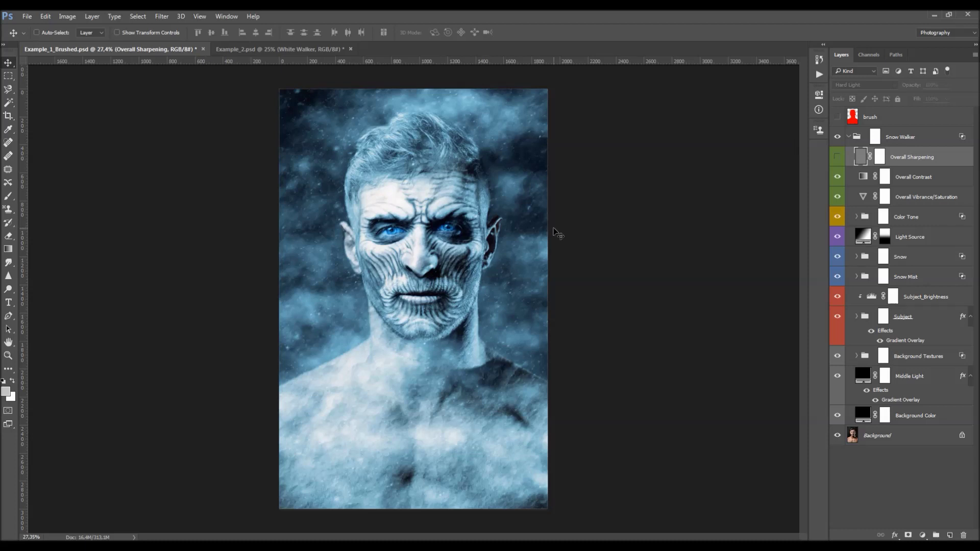
{"action": "scroll", "coordinate": [491, 231], "scroll_direction": "up", "scroll_amount": 1}
{"action": "scroll", "coordinate": [462, 230], "scroll_direction": "up", "scroll_amount": 1}
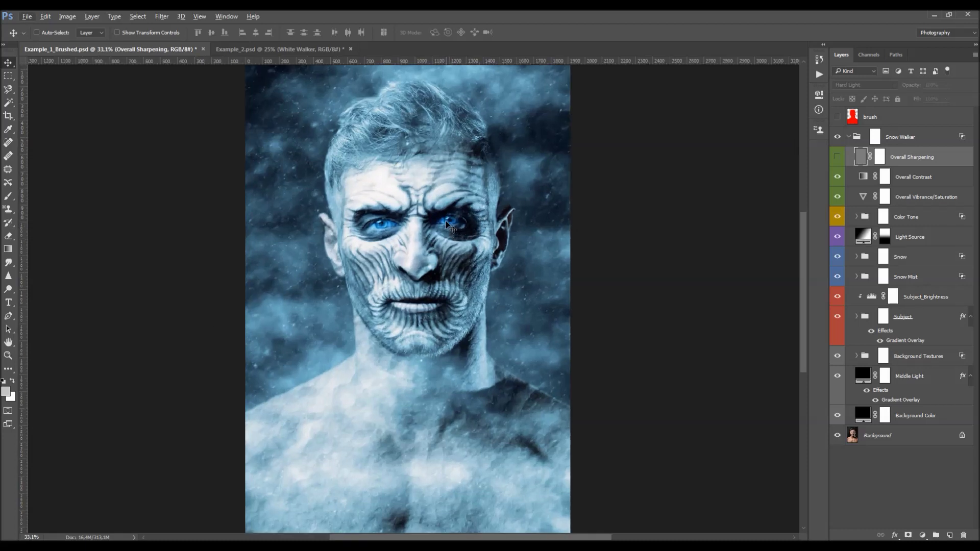
{"action": "left_click", "coordinate": [837, 157]}
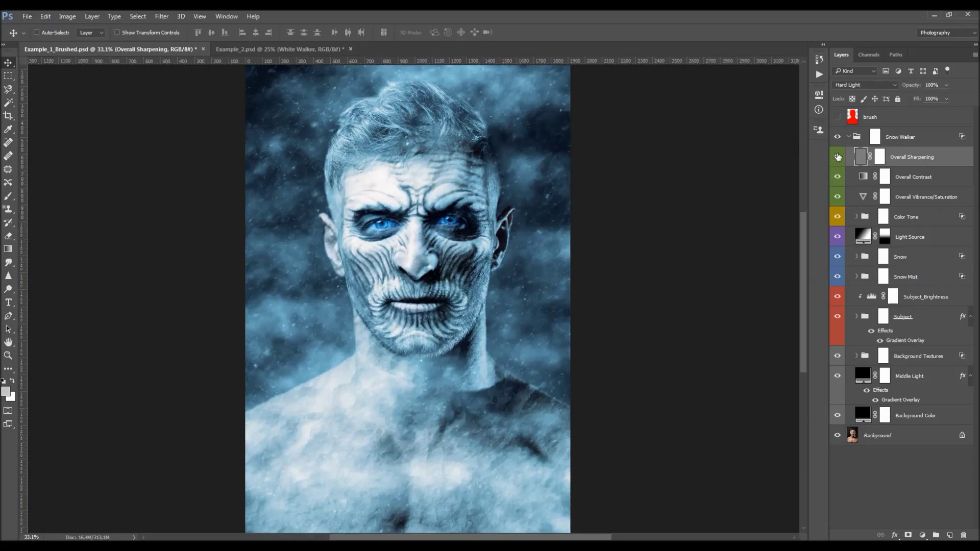
{"action": "left_click", "coordinate": [837, 158]}
{"action": "left_click", "coordinate": [837, 160]}
Shift the Overall Sharpening layer sideways over the portrait, and delete the layer
{"action": "left_click_drag", "start_coordinate": [482, 219], "coordinate": [518, 224]}
{"action": "left_click_drag", "start_coordinate": [506, 280], "coordinate": [539, 289]}
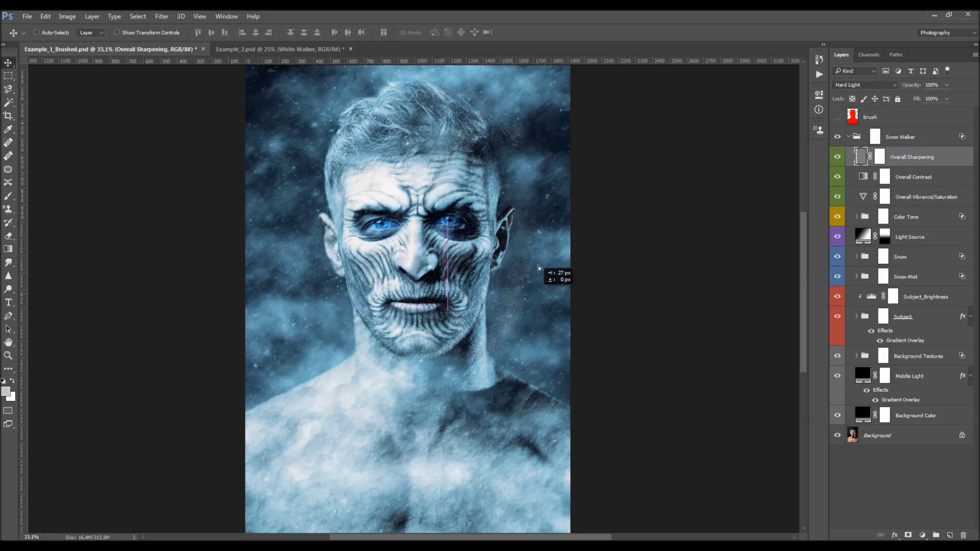
{"action": "left_click_drag", "start_coordinate": [429, 263], "coordinate": [430, 263]}
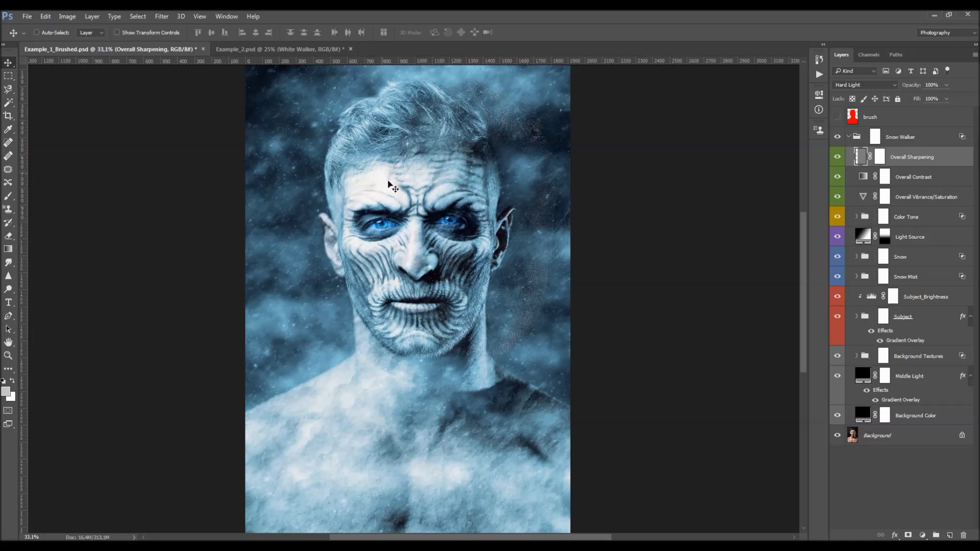
{"action": "key", "text": "Delete"}
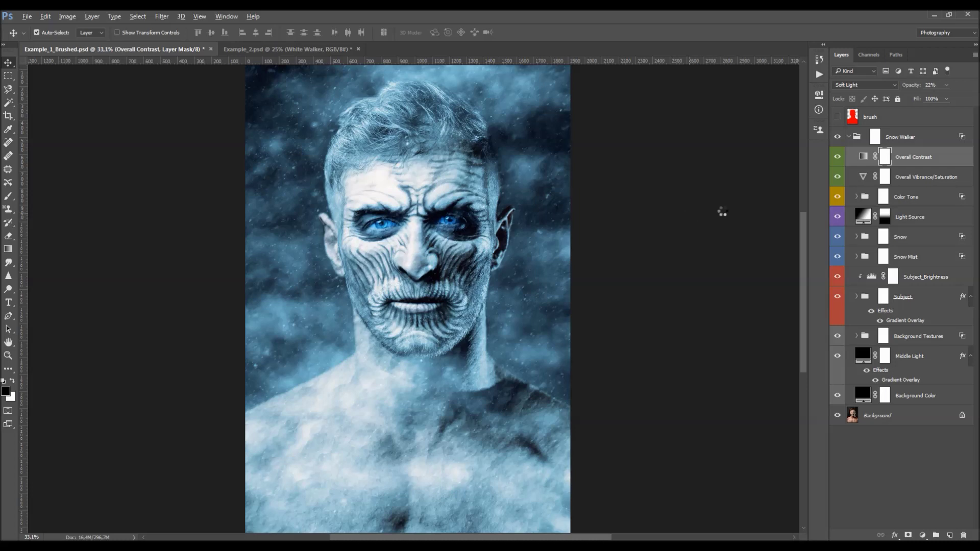
Stamp all visible layers into a new layer above Overall Contrast and desaturate it
{"action": "key", "text": "ctrl+shift+alt+n"}
{"action": "key", "text": "ctrl+shift+alt+e"}
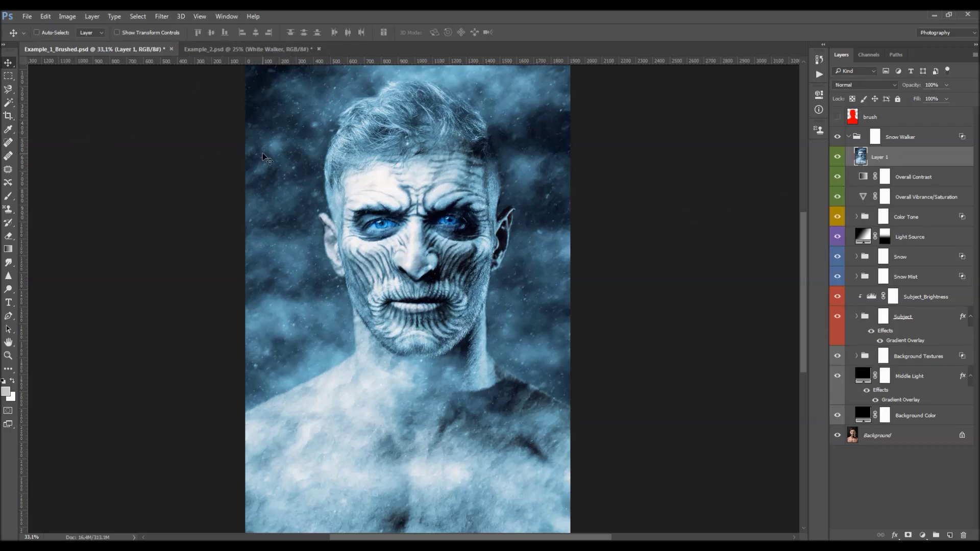
{"action": "key", "text": "ctrl+shift+u"}
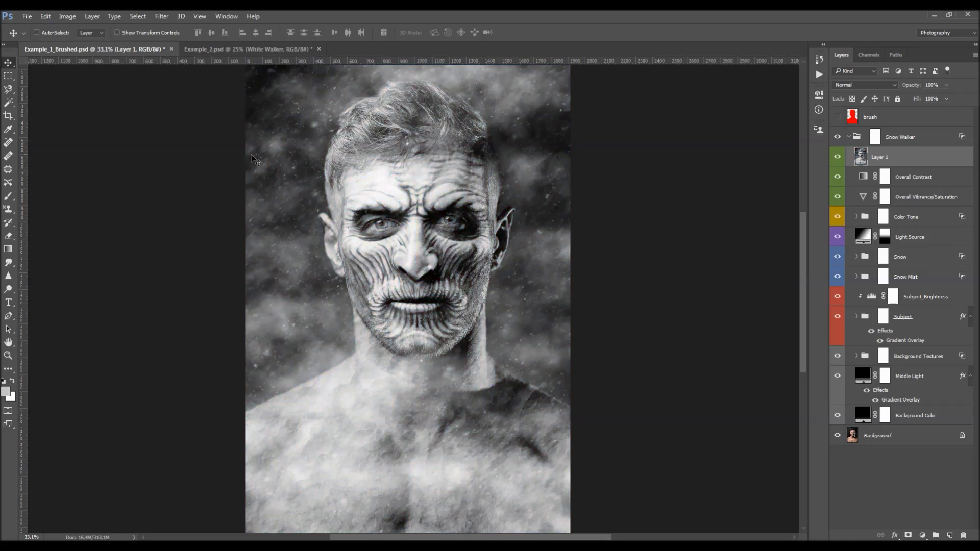
Apply a High Pass filter with a radius of 2 pixels to the desaturated stamped layer
{"action": "left_click", "coordinate": [162, 15]}
{"action": "mouse_move", "coordinate": [255, 216]}
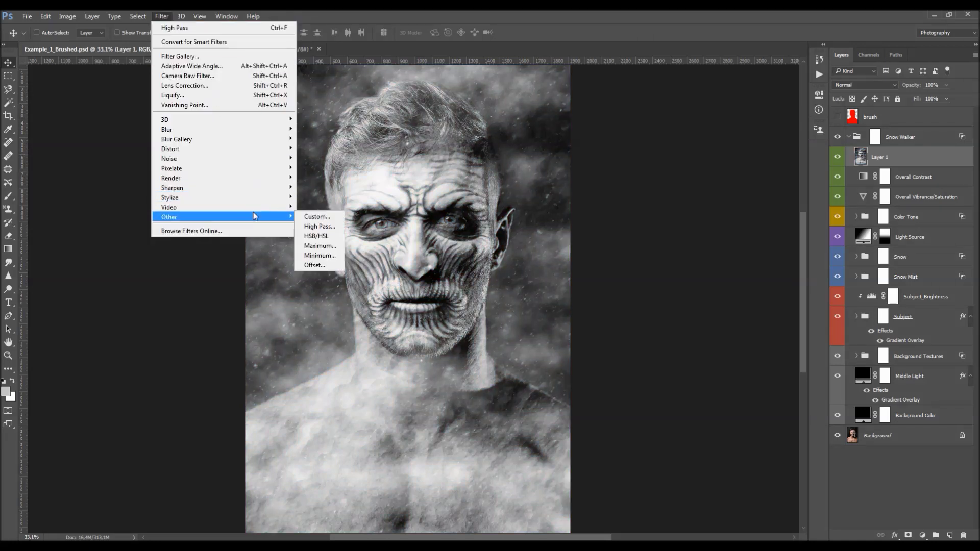
{"action": "left_click", "coordinate": [316, 225]}
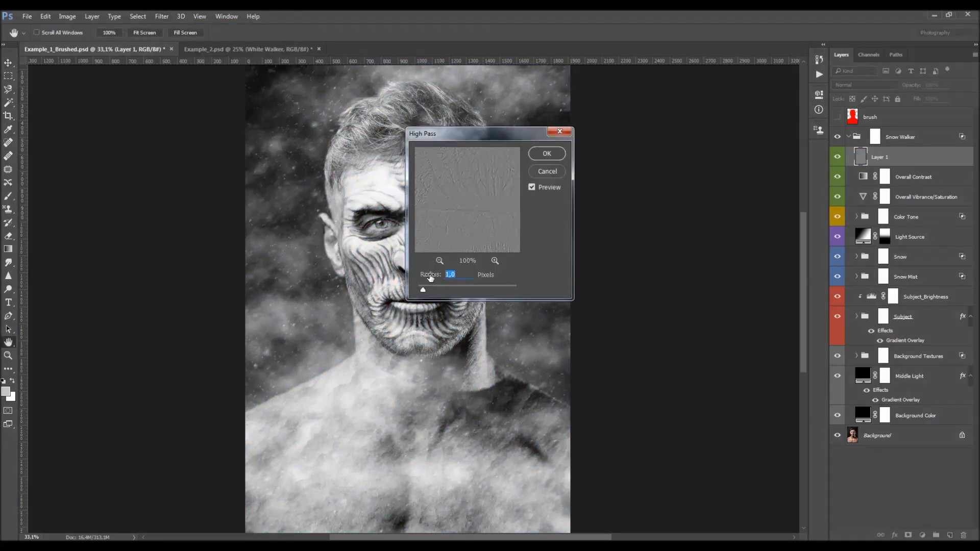
{"action": "type", "text": "2"}
{"action": "left_click", "coordinate": [549, 160]}
{"action": "key", "text": "v"}
Set the blend mode of the High Pass layer to Hard Light and adjust its opacity
{"action": "left_click", "coordinate": [864, 84]}
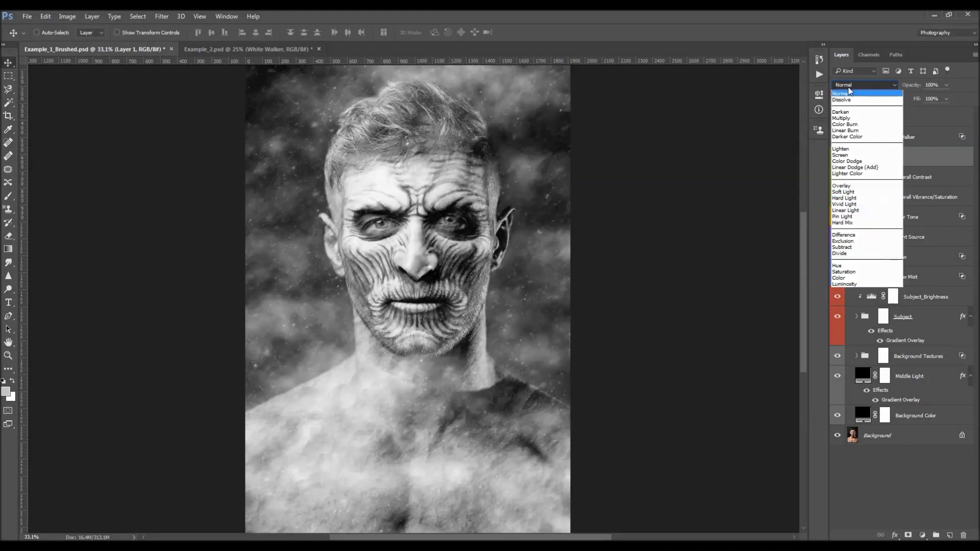
{"action": "left_click", "coordinate": [863, 198]}
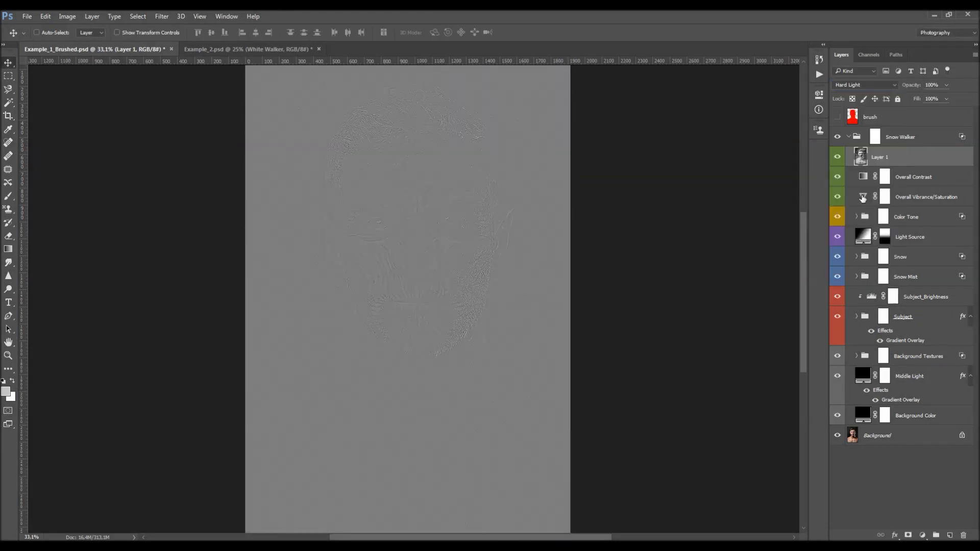
{"action": "key", "text": "1"}
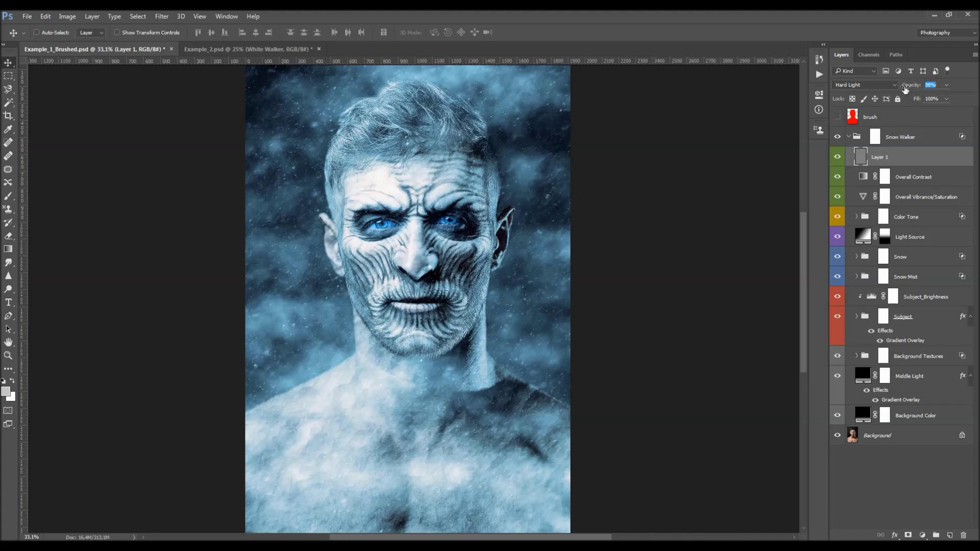
{"action": "key", "text": "0"}
Collapse the Snow Walker group and compare the finished effect with the original photo by hiding and showing the group
{"action": "left_click", "coordinate": [851, 136]}
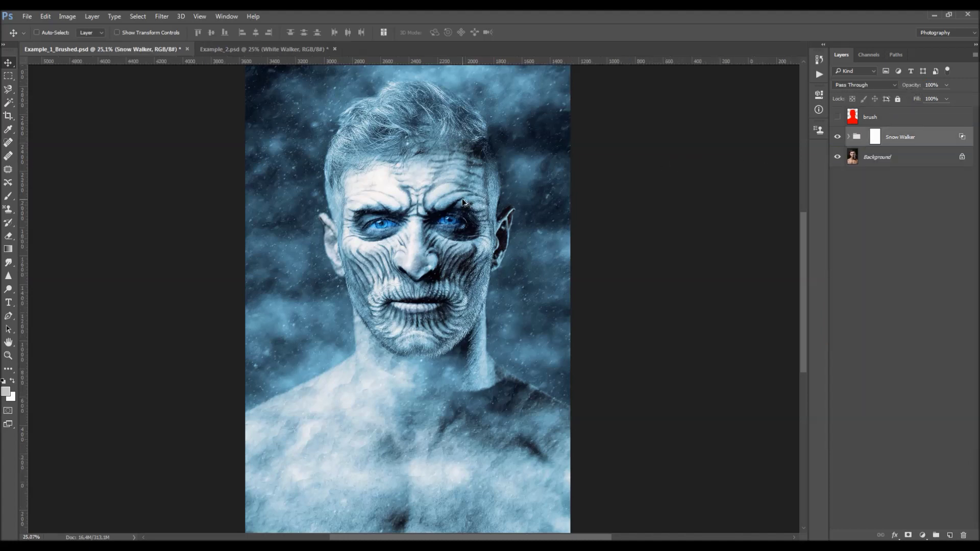
{"action": "scroll", "coordinate": [462, 202], "scroll_direction": "down", "scroll_amount": 2}
{"action": "scroll", "coordinate": [462, 200], "scroll_direction": "up", "scroll_amount": 2}
{"action": "scroll", "coordinate": [543, 215], "scroll_direction": "down", "scroll_amount": 1}
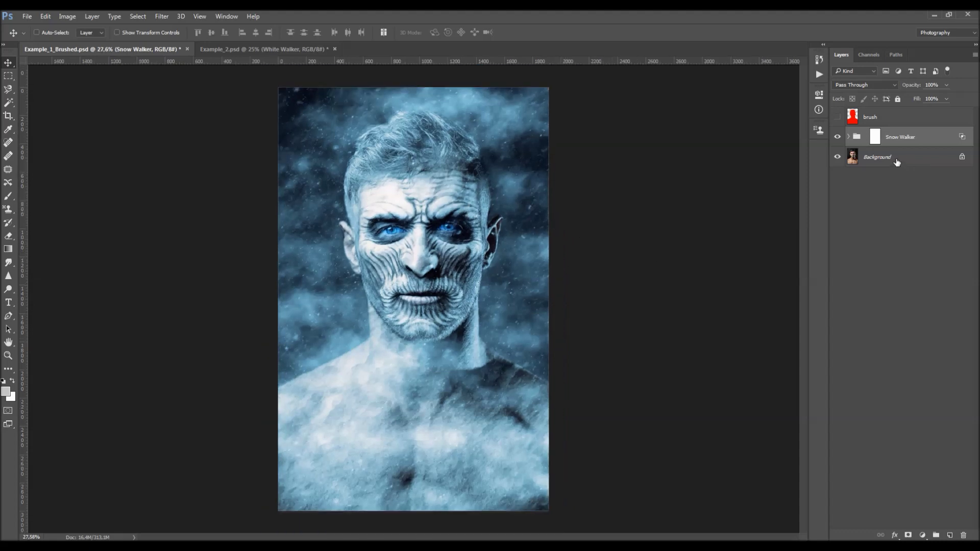
{"action": "left_click", "coordinate": [883, 157]}
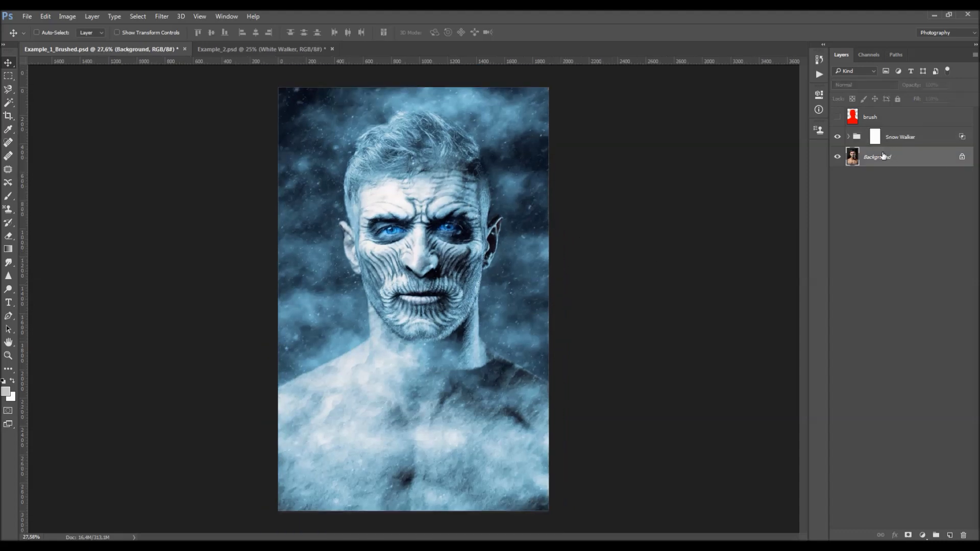
{"action": "left_click", "coordinate": [875, 137]}
{"action": "left_click", "coordinate": [837, 137]}
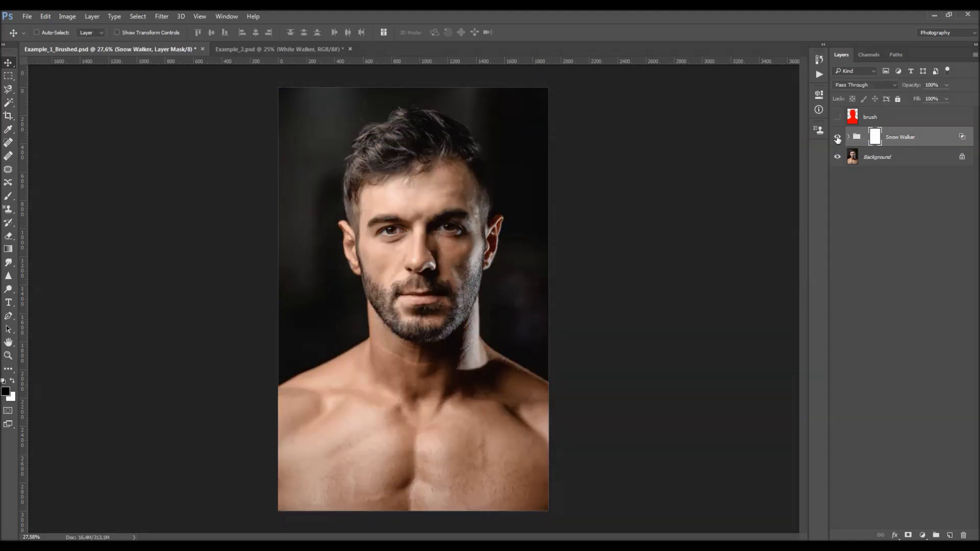
{"action": "left_click", "coordinate": [837, 137]}
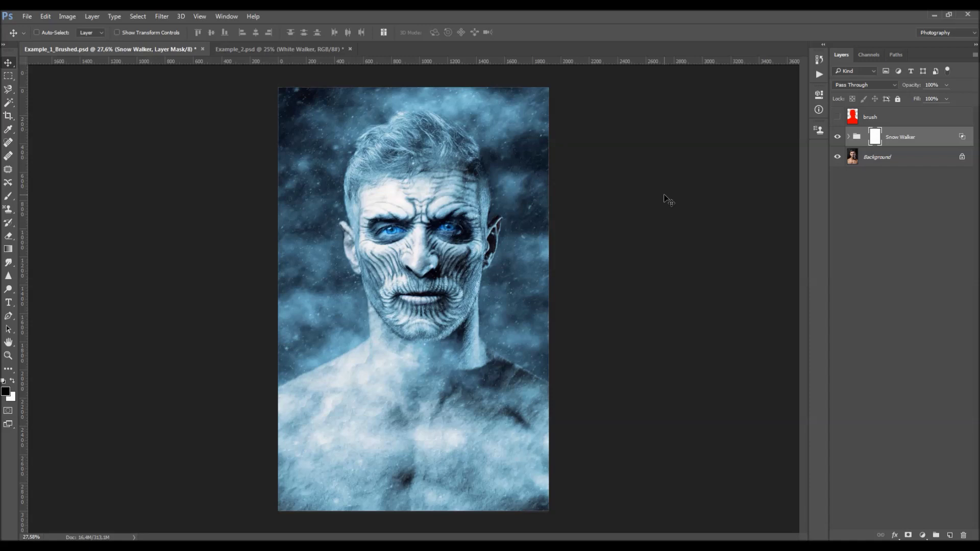
Select the Animate Result action in the Snow Walker action set
{"action": "left_click", "coordinate": [816, 75]}
{"action": "left_click", "coordinate": [727, 80]}
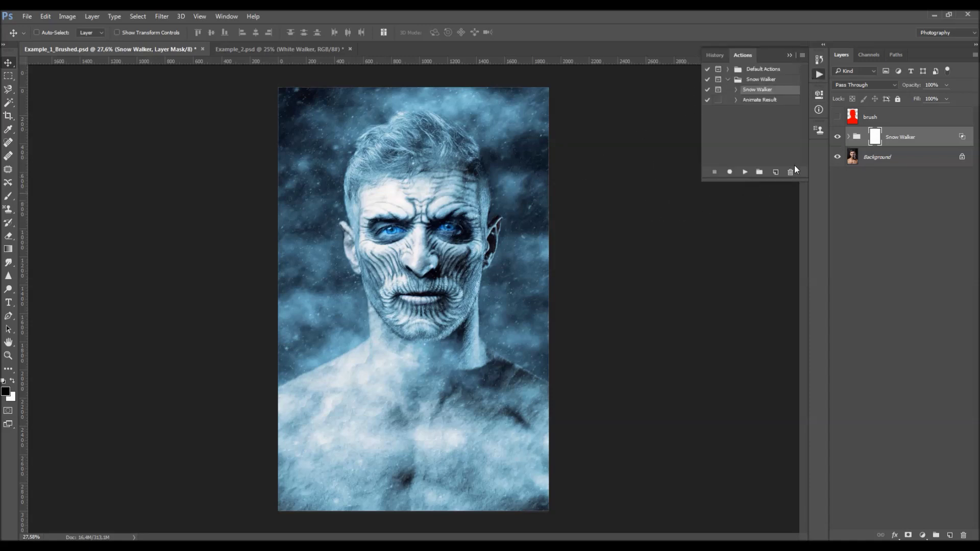
{"action": "left_click", "coordinate": [783, 101]}
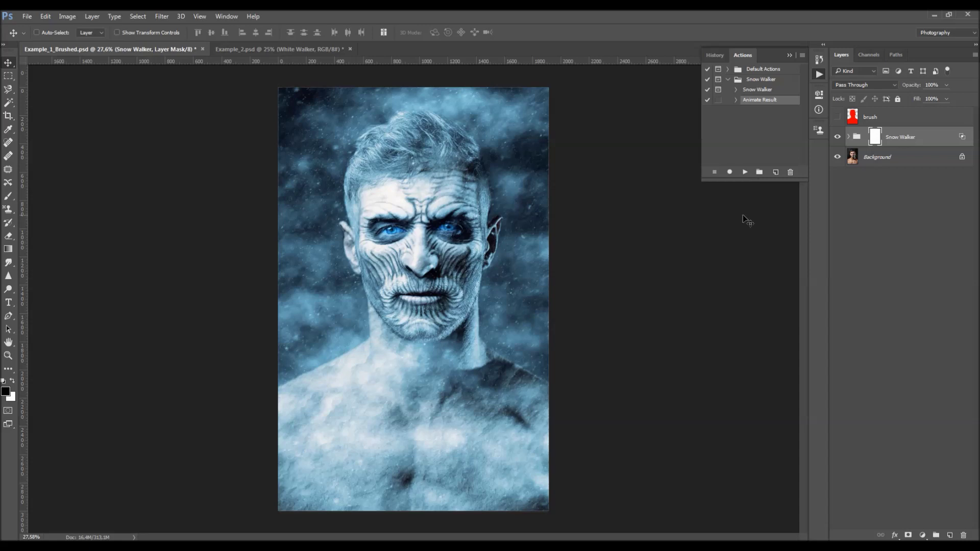
{"action": "scroll", "coordinate": [613, 223], "scroll_direction": "down", "scroll_amount": 1}
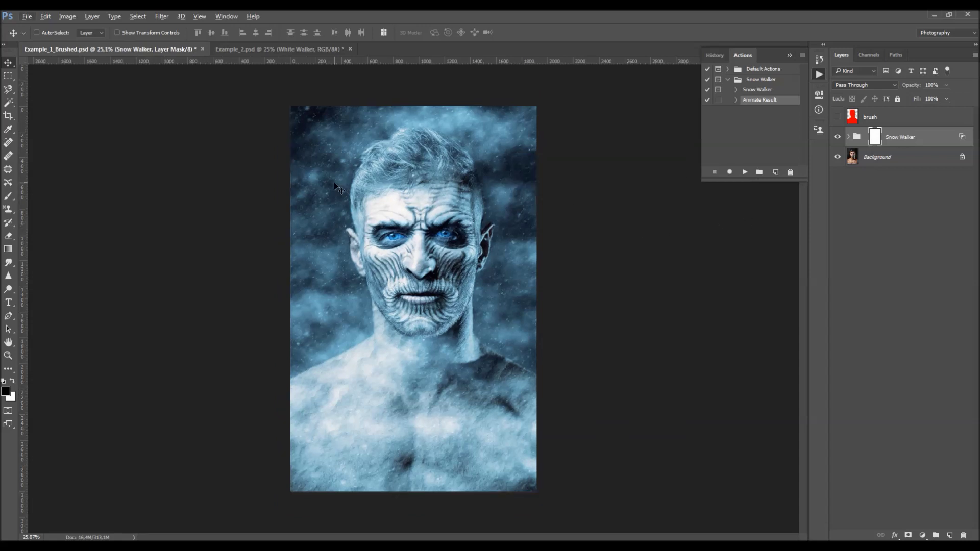
Show the Timeline and play back the snow and mist animation made with the Animate Result action
{"action": "left_click", "coordinate": [226, 17]}
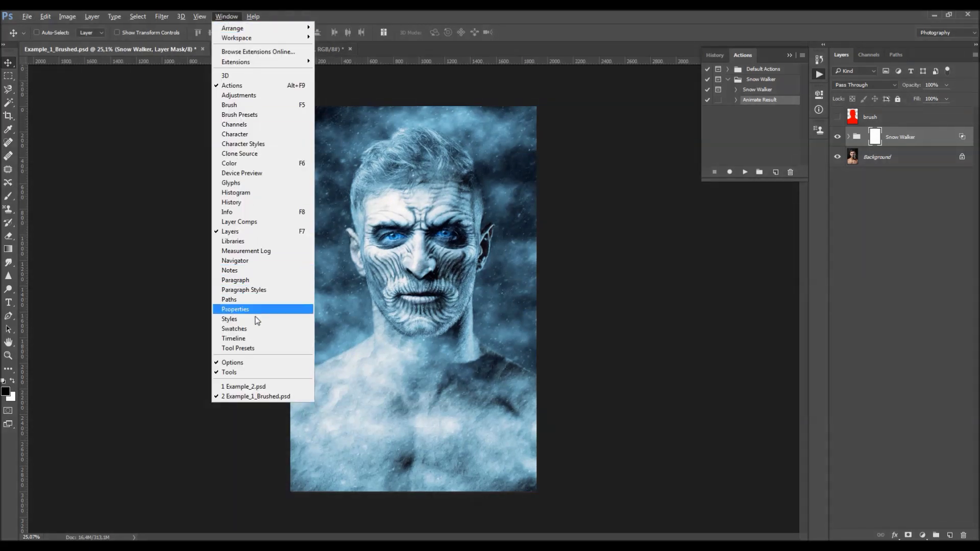
{"action": "left_click", "coordinate": [247, 338]}
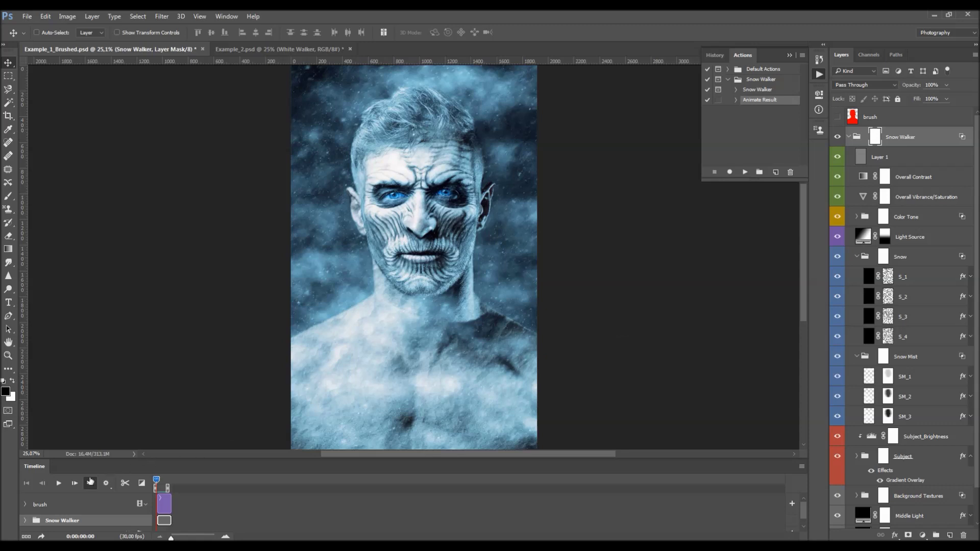
{"action": "left_click", "coordinate": [60, 483]}
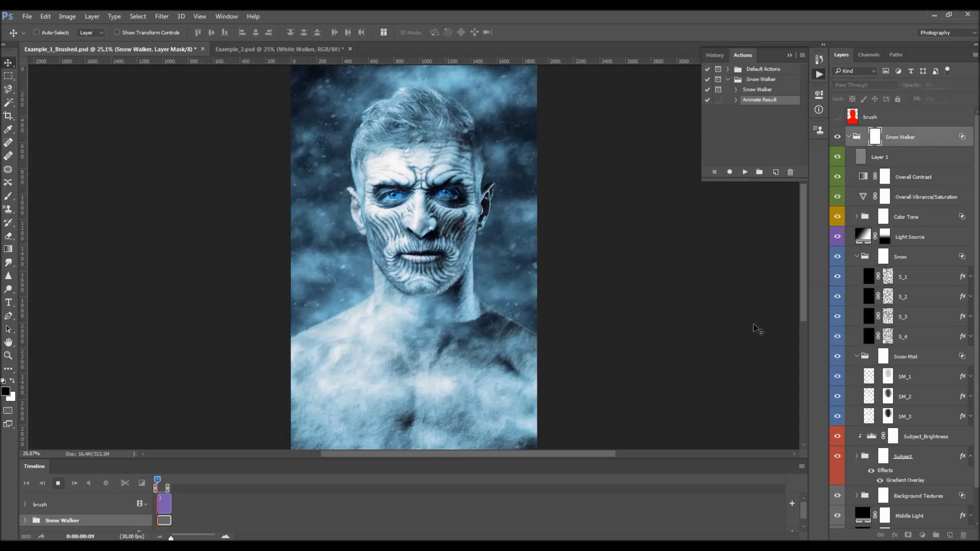